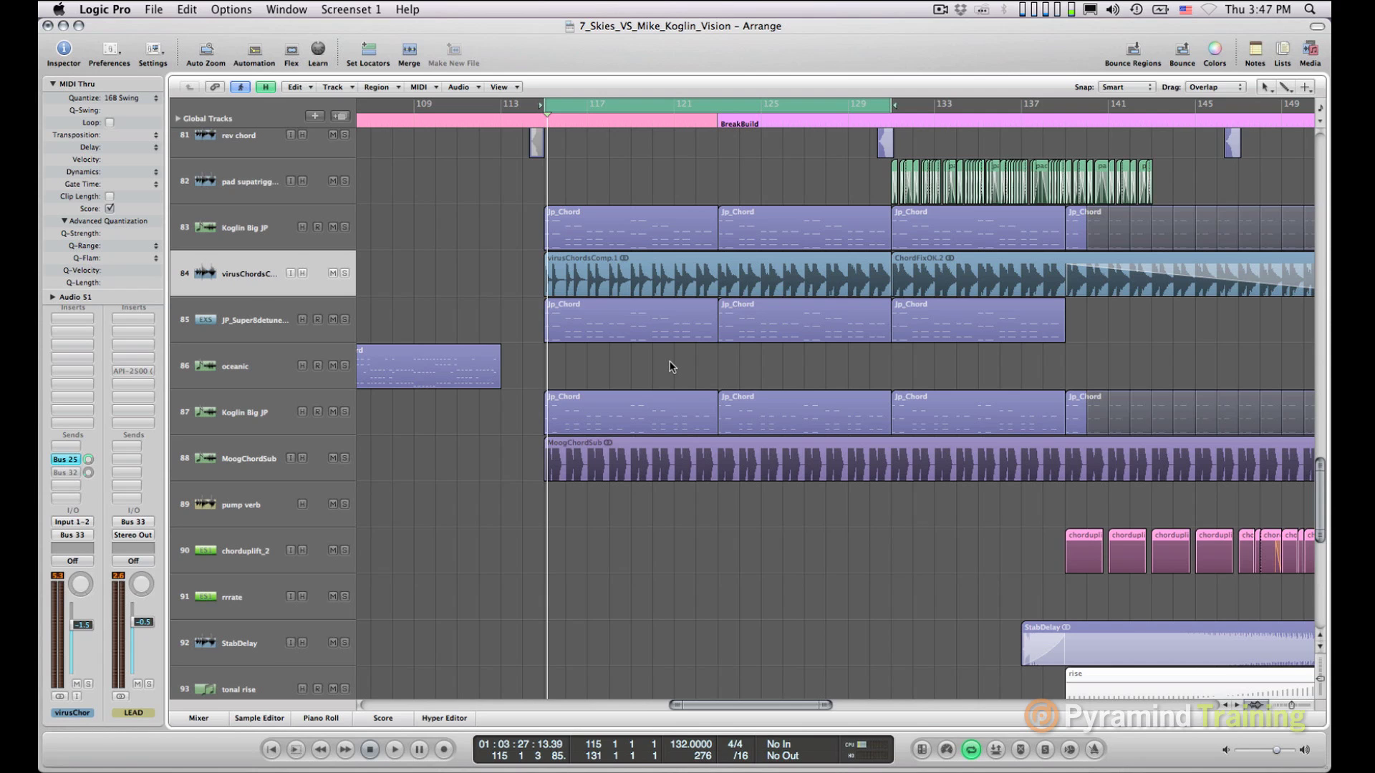
Play the breakdown chords from bar 115 and extend the end of the cycle range to bar 139
key("space")
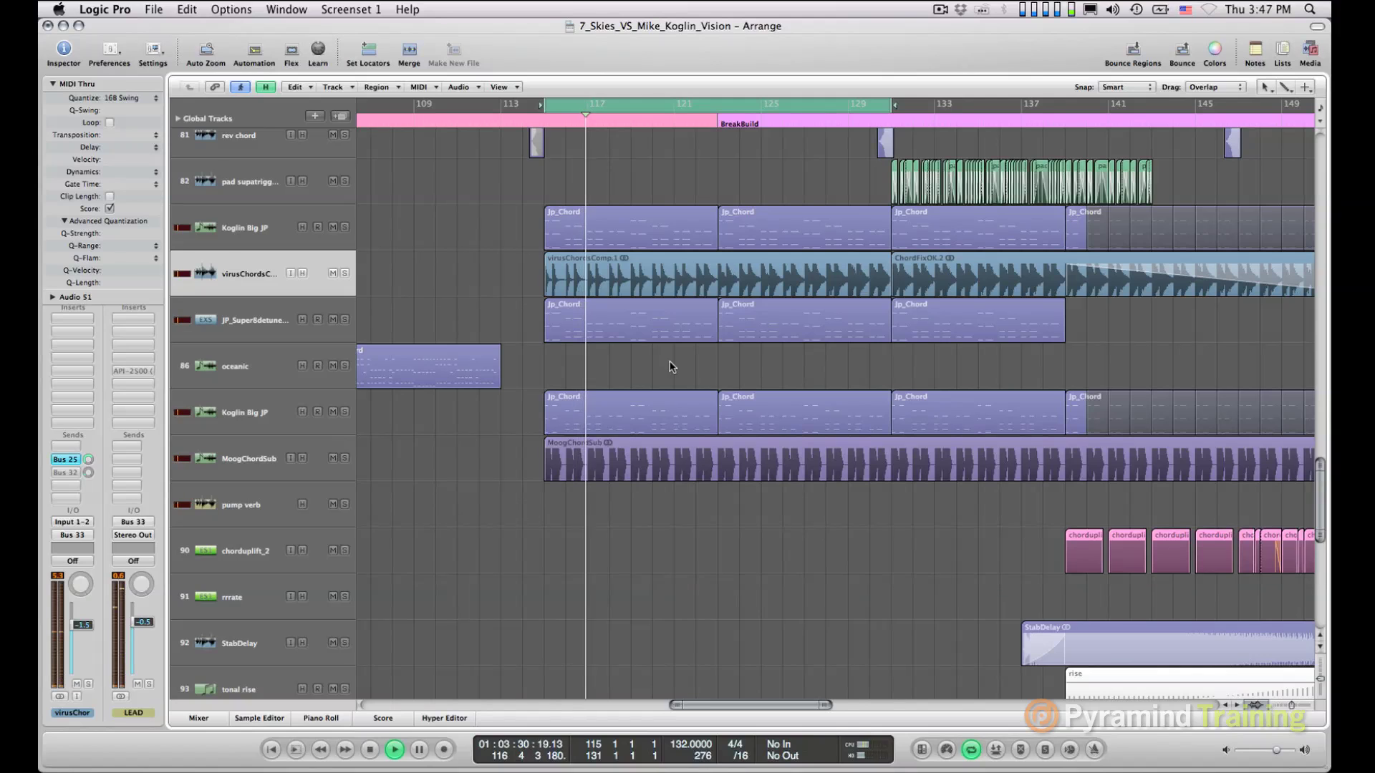
left_click_drag(890, 107, 1066, 120)
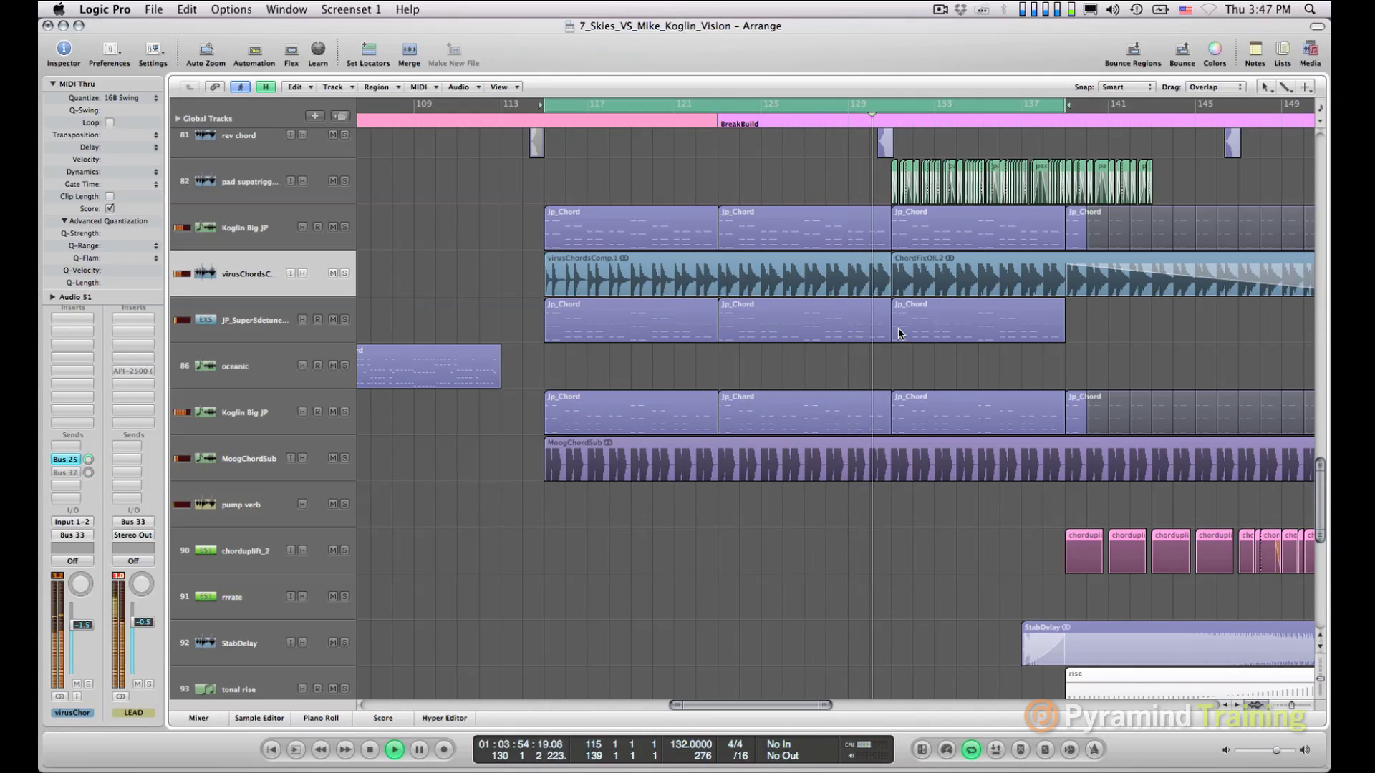
key("space")
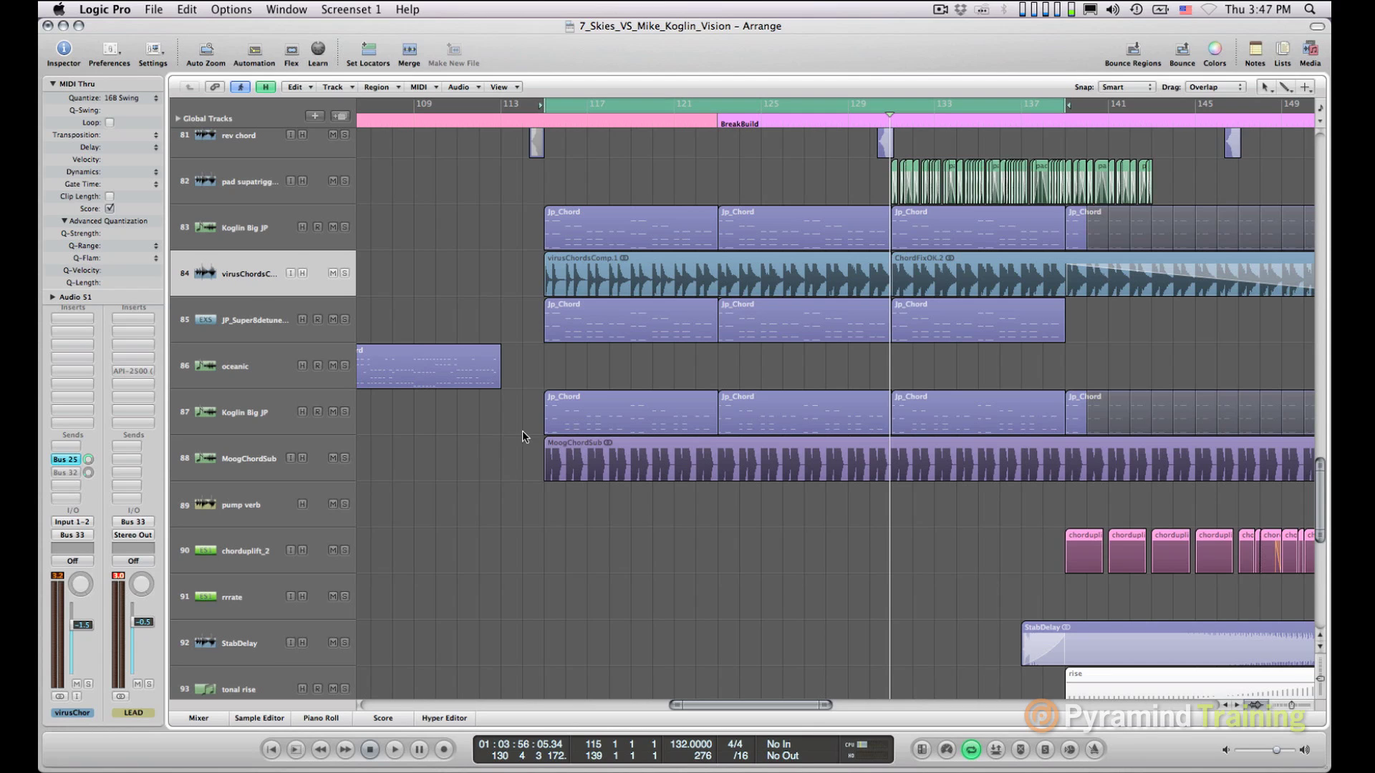
Move the MoogChordSub track up so it sits directly above the oceanic track
left_click(278, 462)
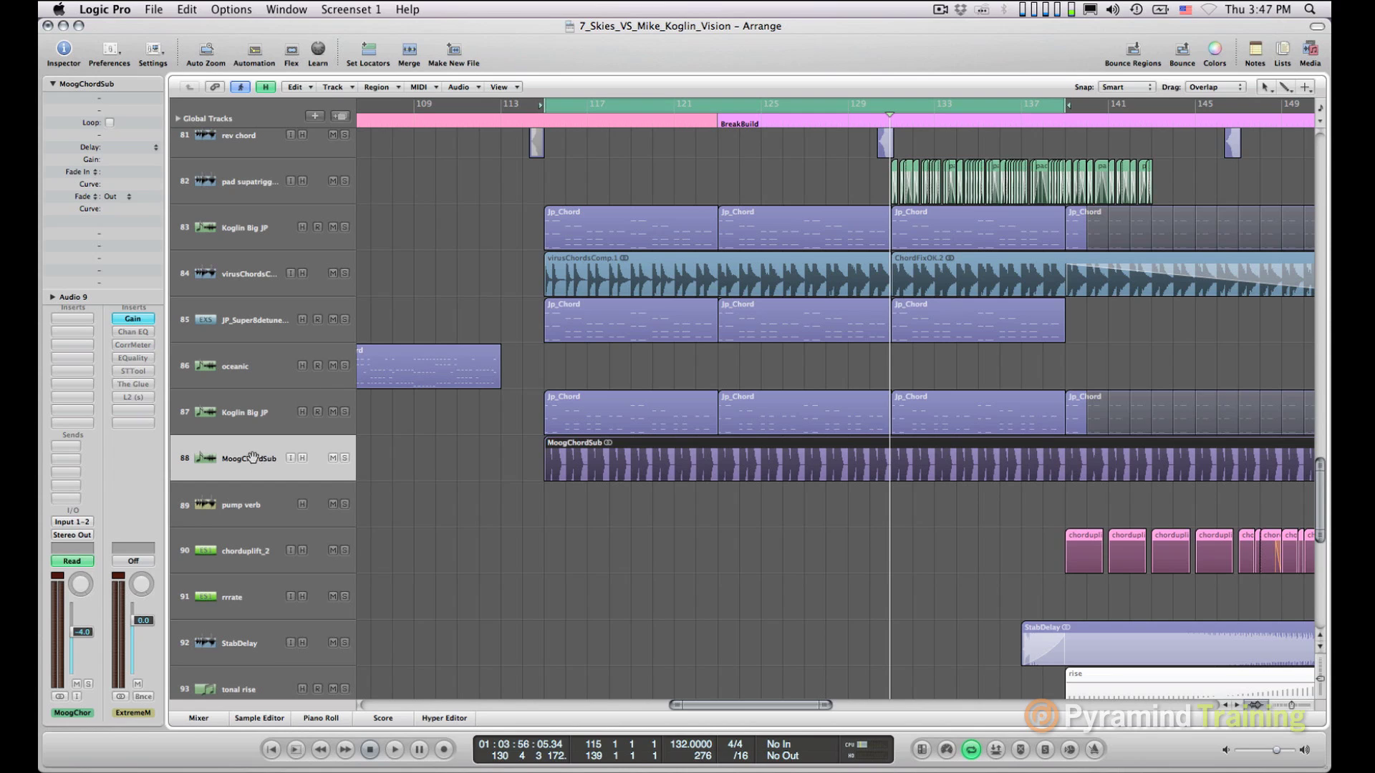
left_click_drag(252, 458, 259, 361)
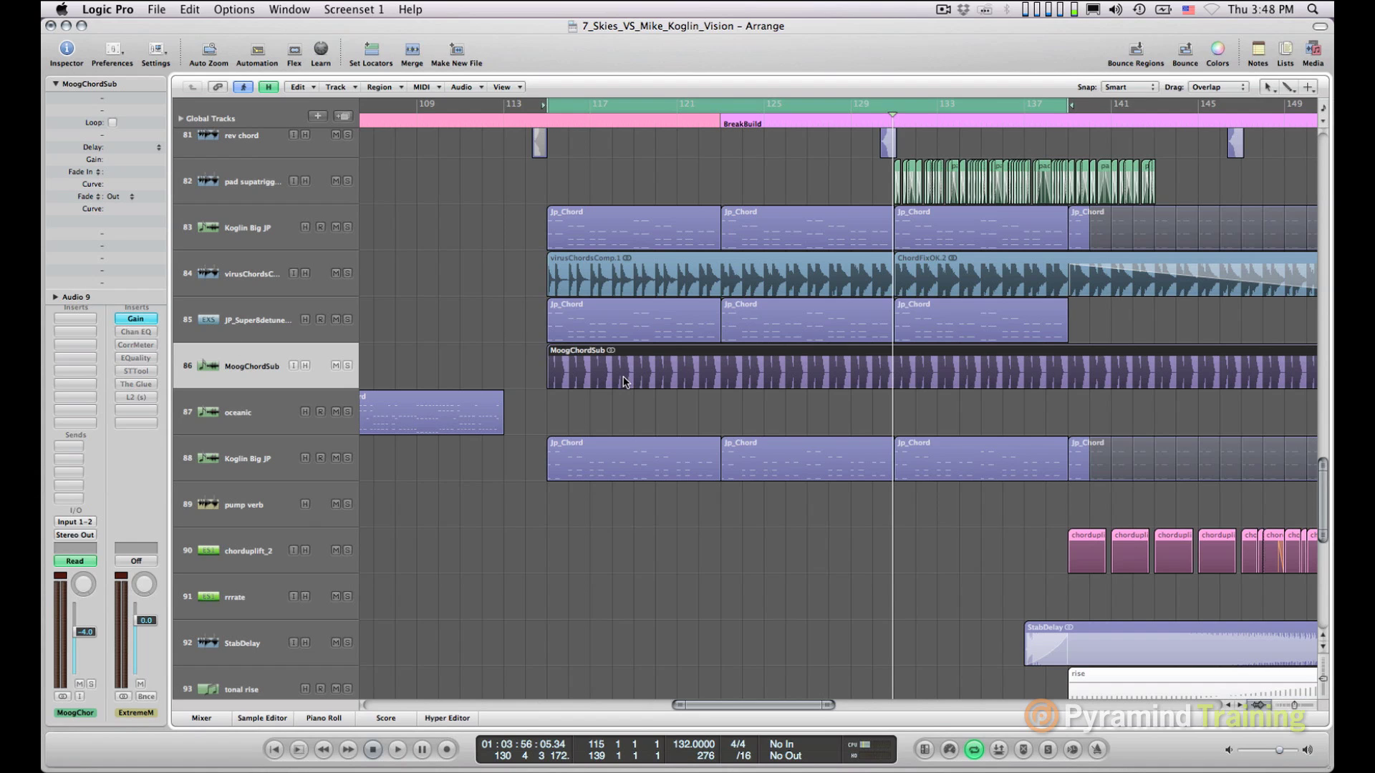
Zoom in on the chord tracks and select the virusChords track to examine its waveform from bar 115
left_click_drag(494, 325, 996, 550)
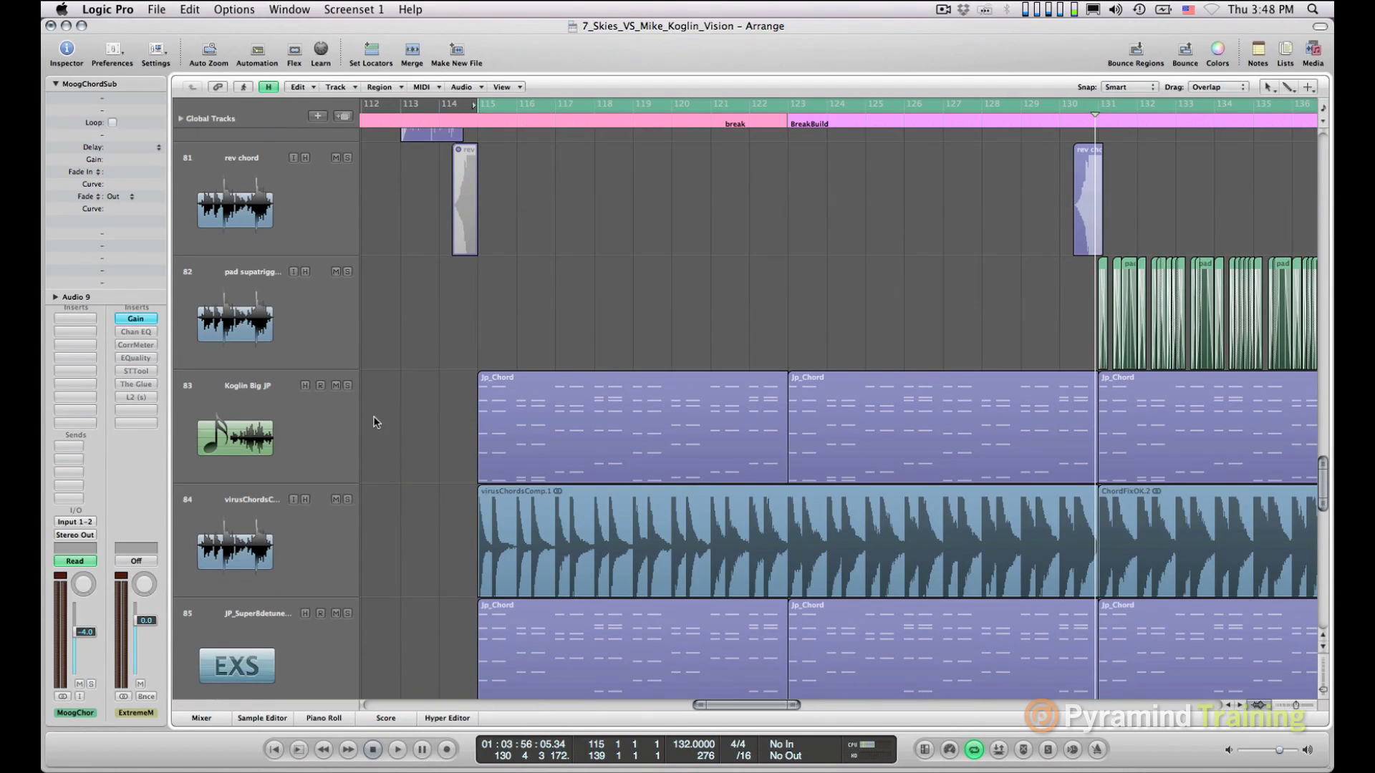
left_click(307, 545)
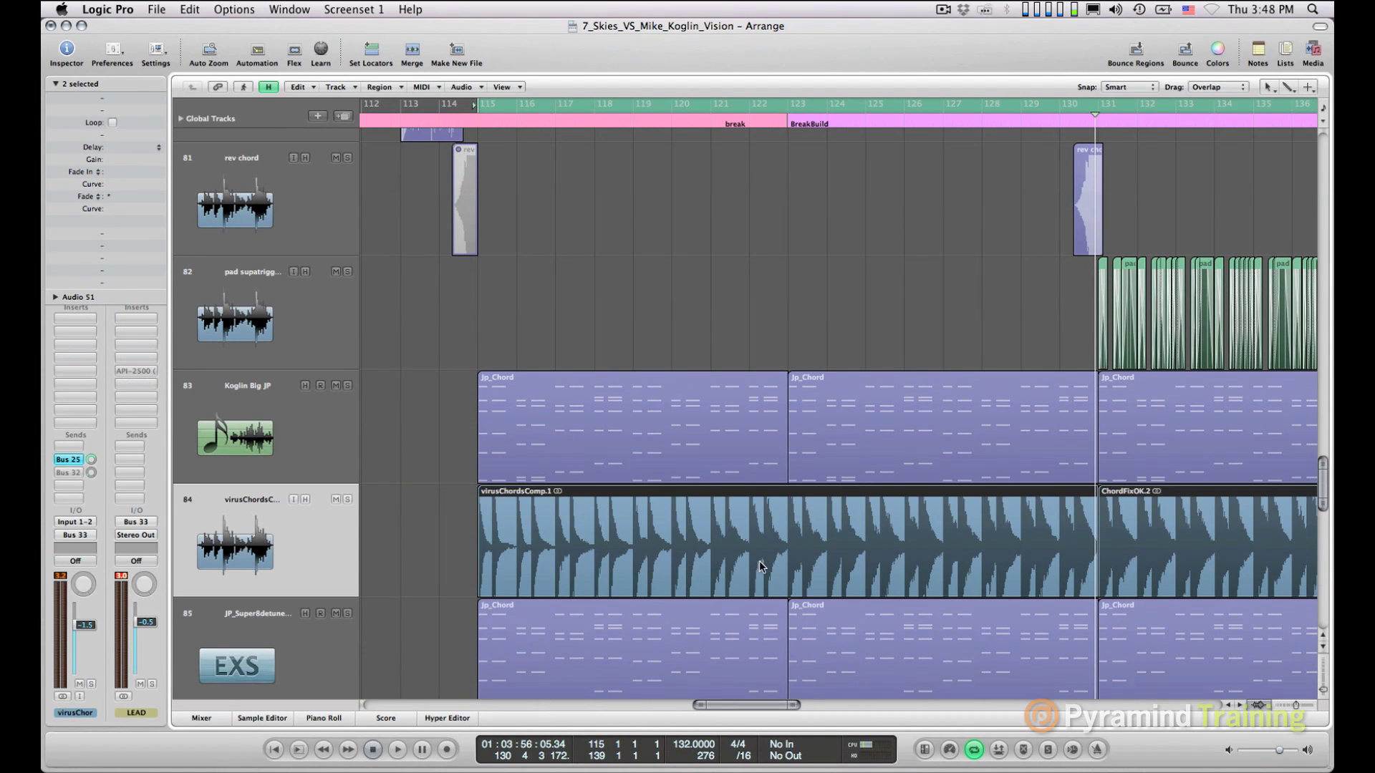
scroll(785, 576, "right", 3)
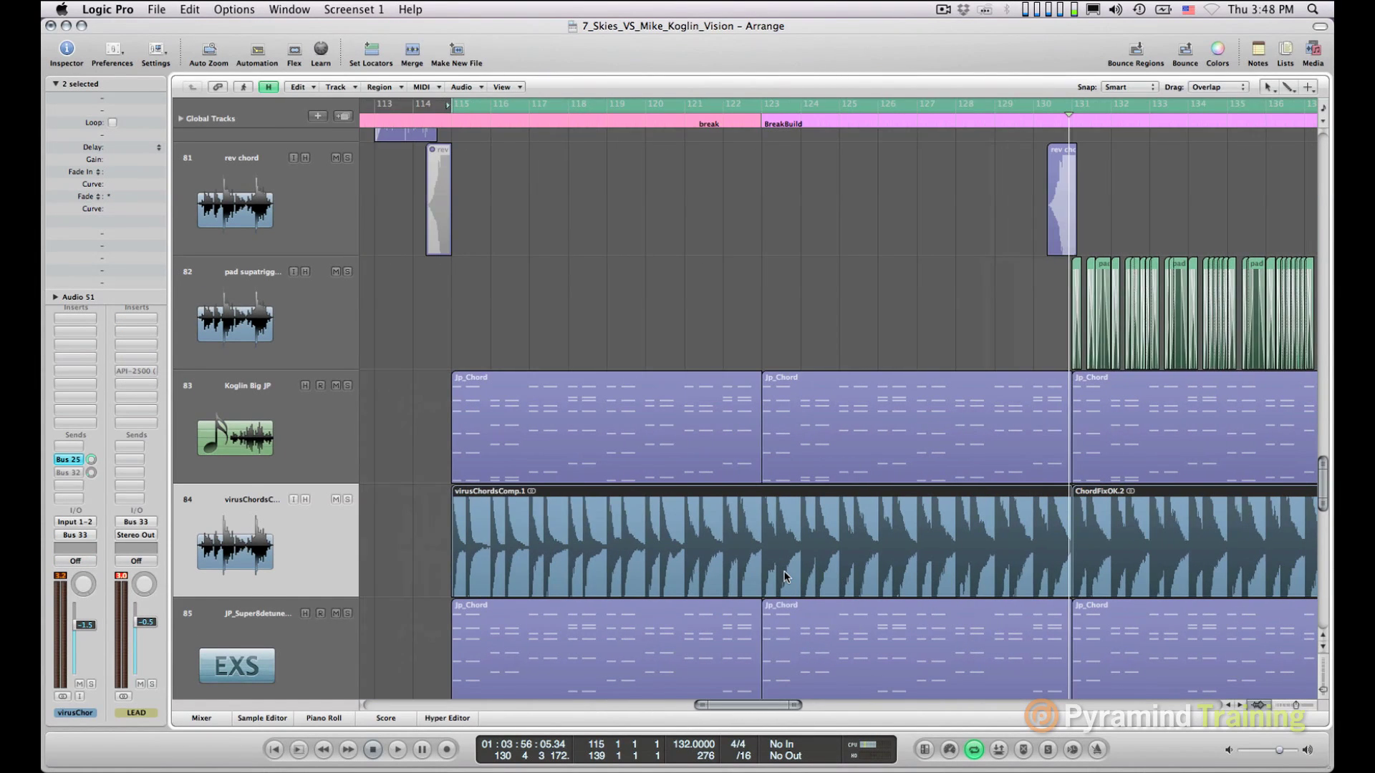
scroll(785, 576, "down", 1)
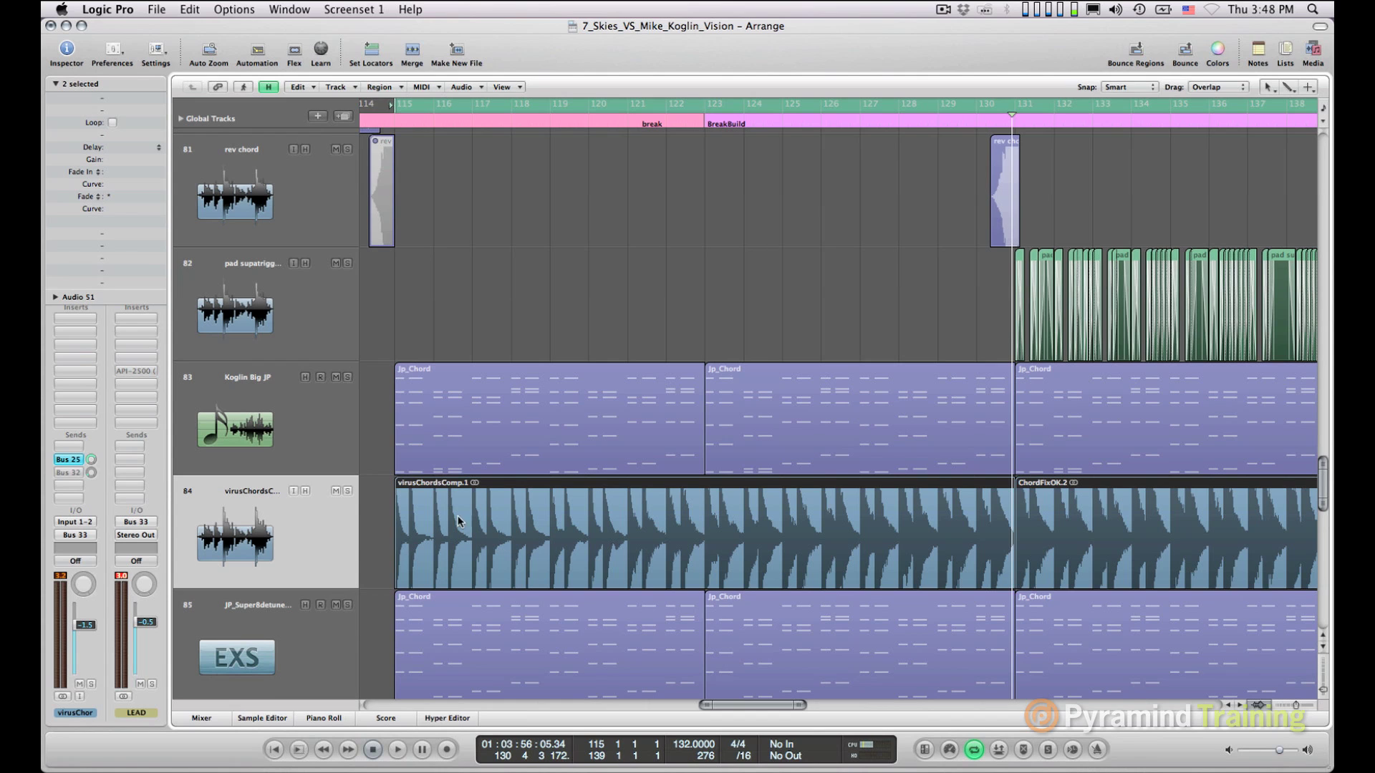
left_click(385, 497)
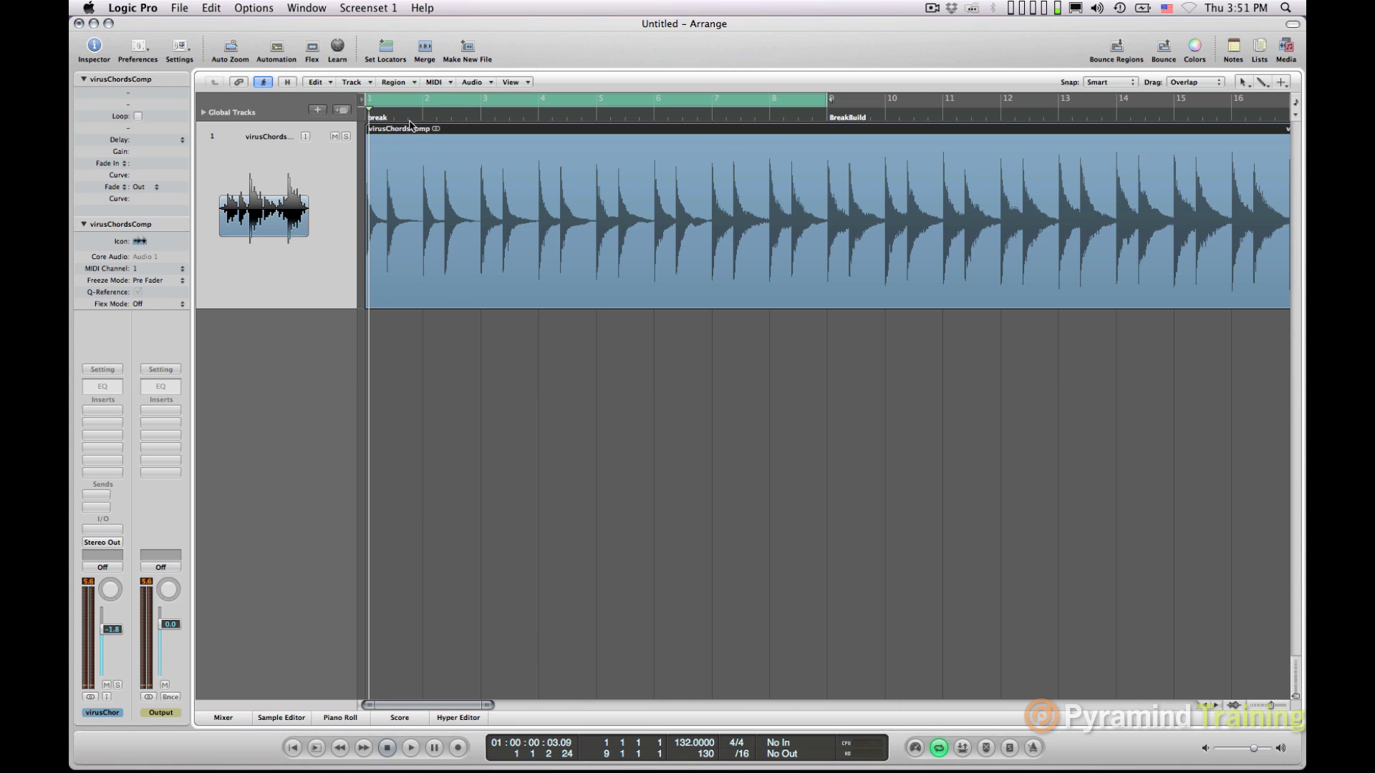
In the Untitled project, play the opening bars of the dry virusChordsComp region and deselect the region
key("space")
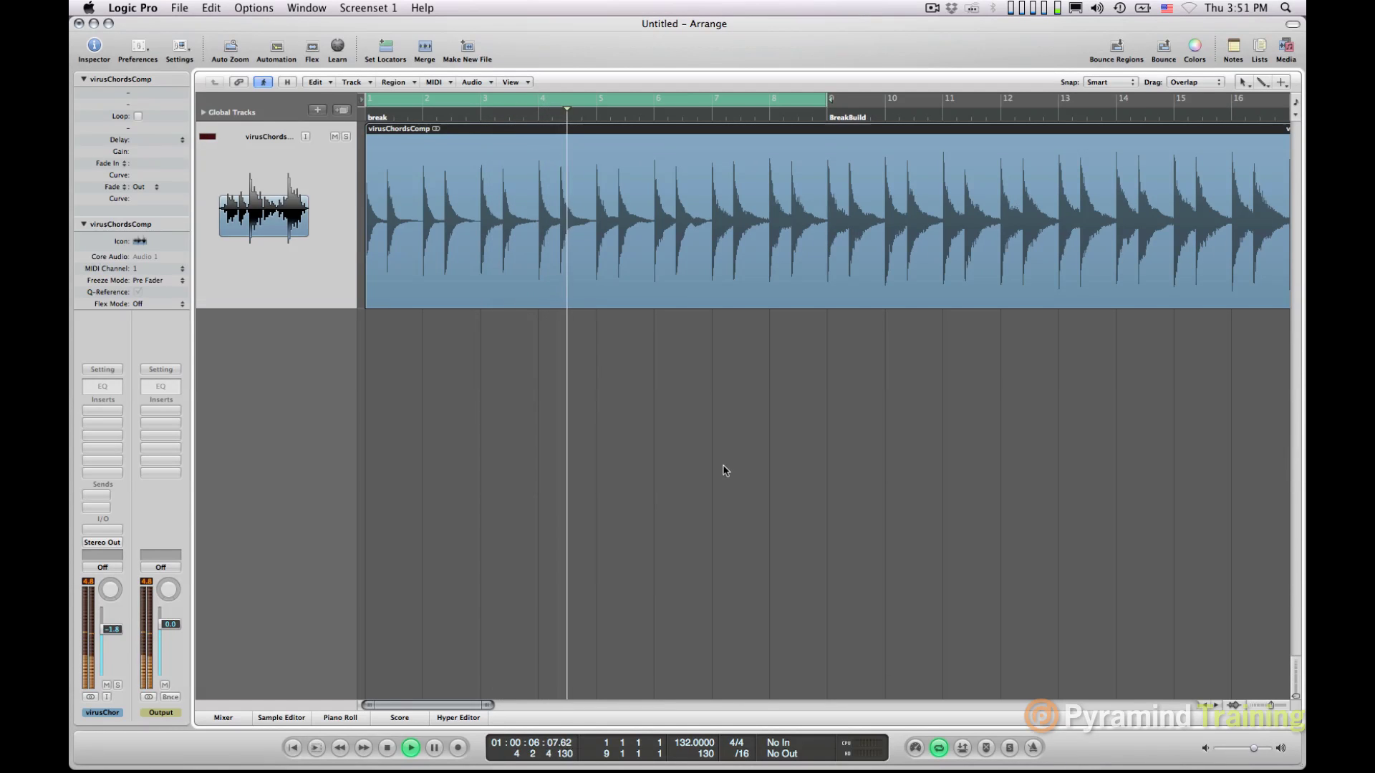
key("space")
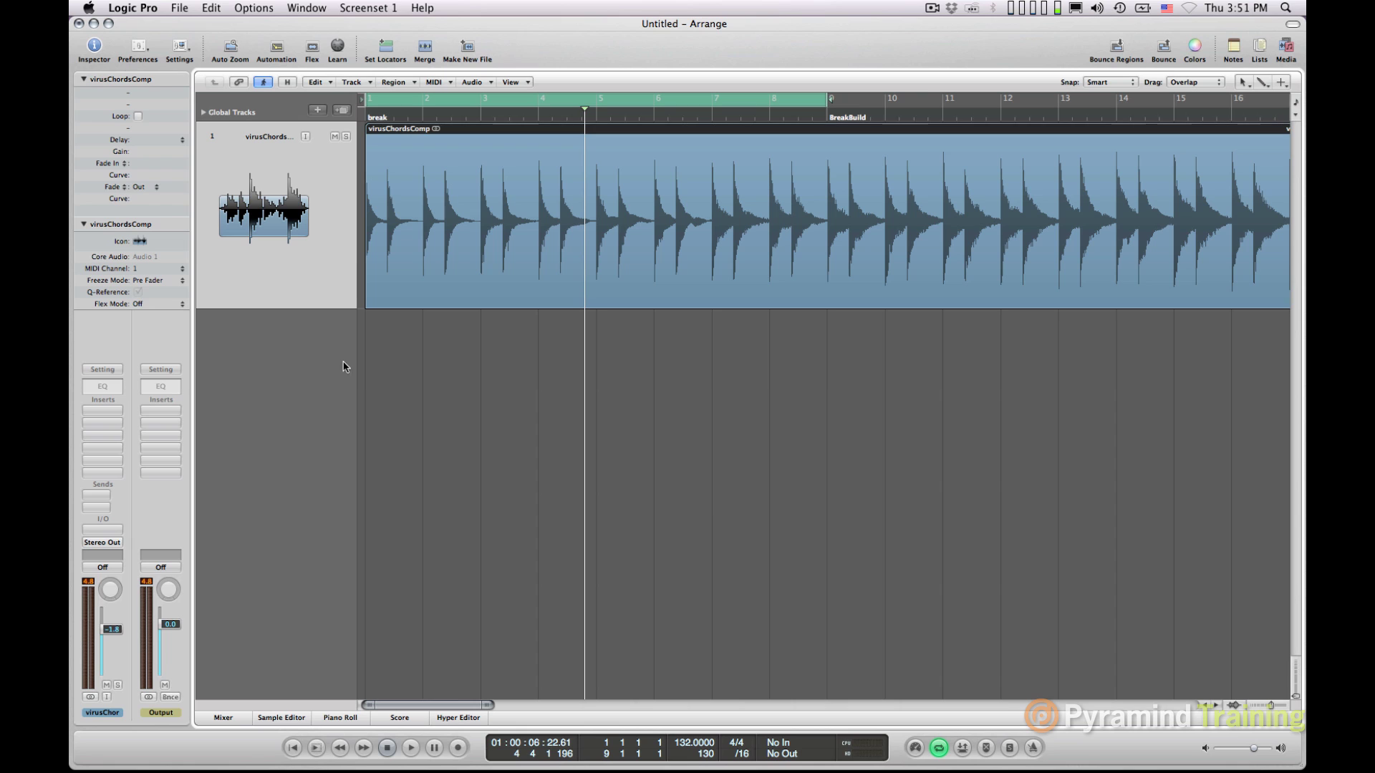
left_click(453, 335)
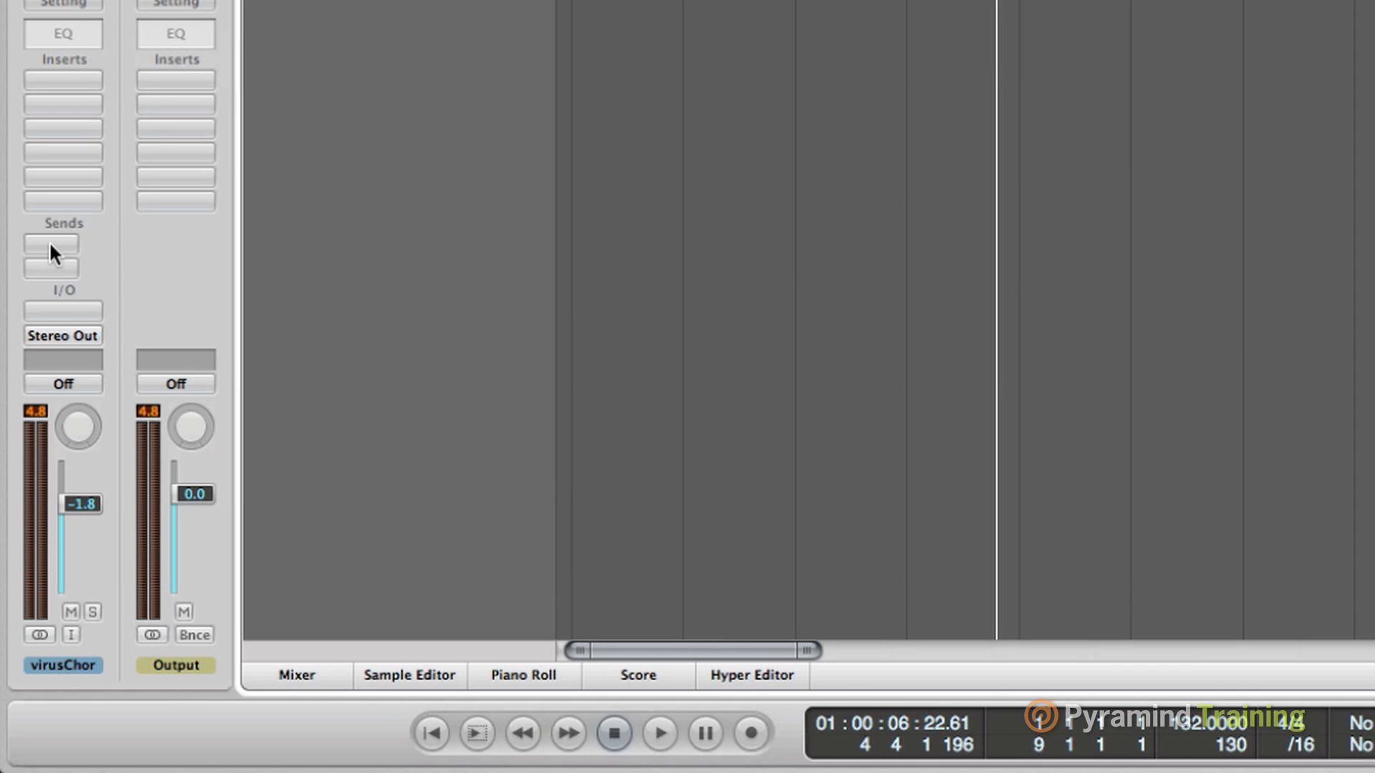
Add a send to the unused Bus 14 on the virusChords channel and try out its level control
left_click(96, 495)
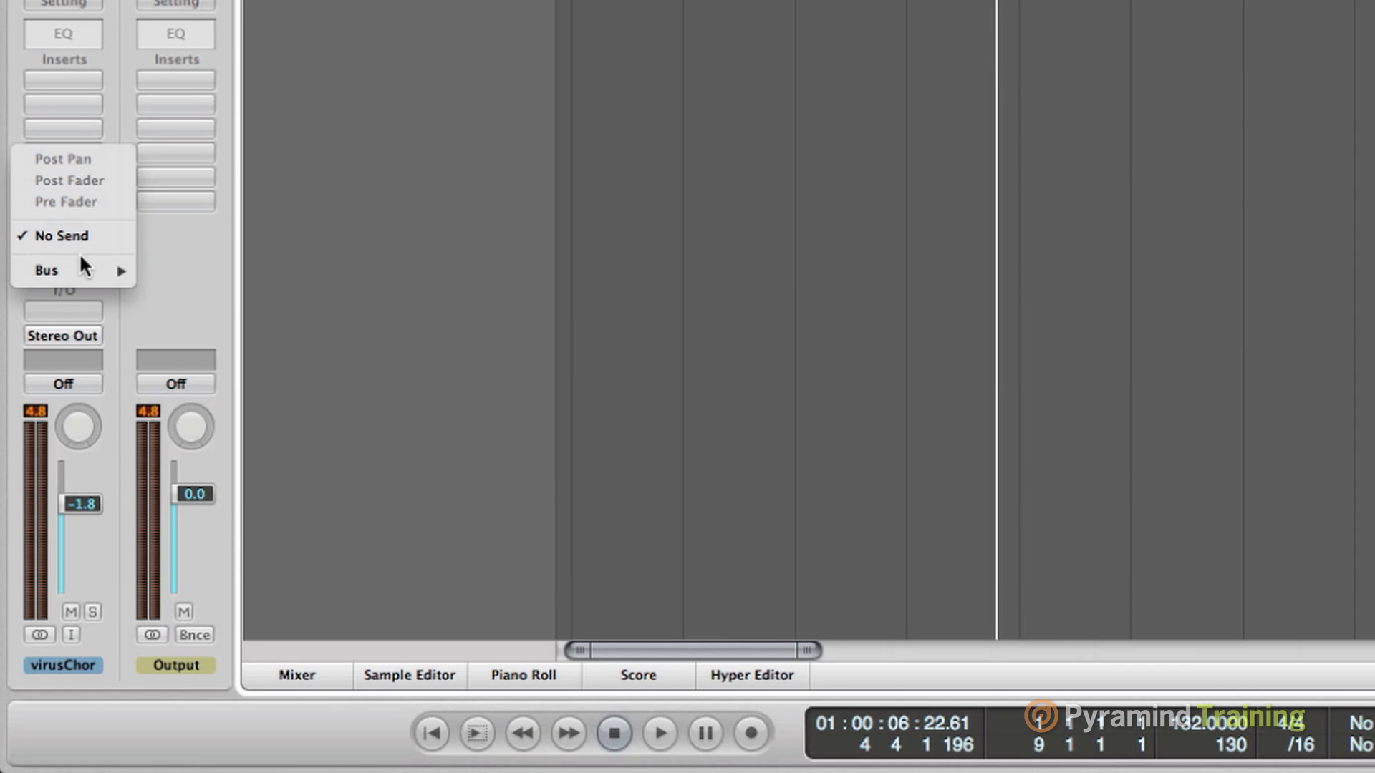
mouse_move(46, 270)
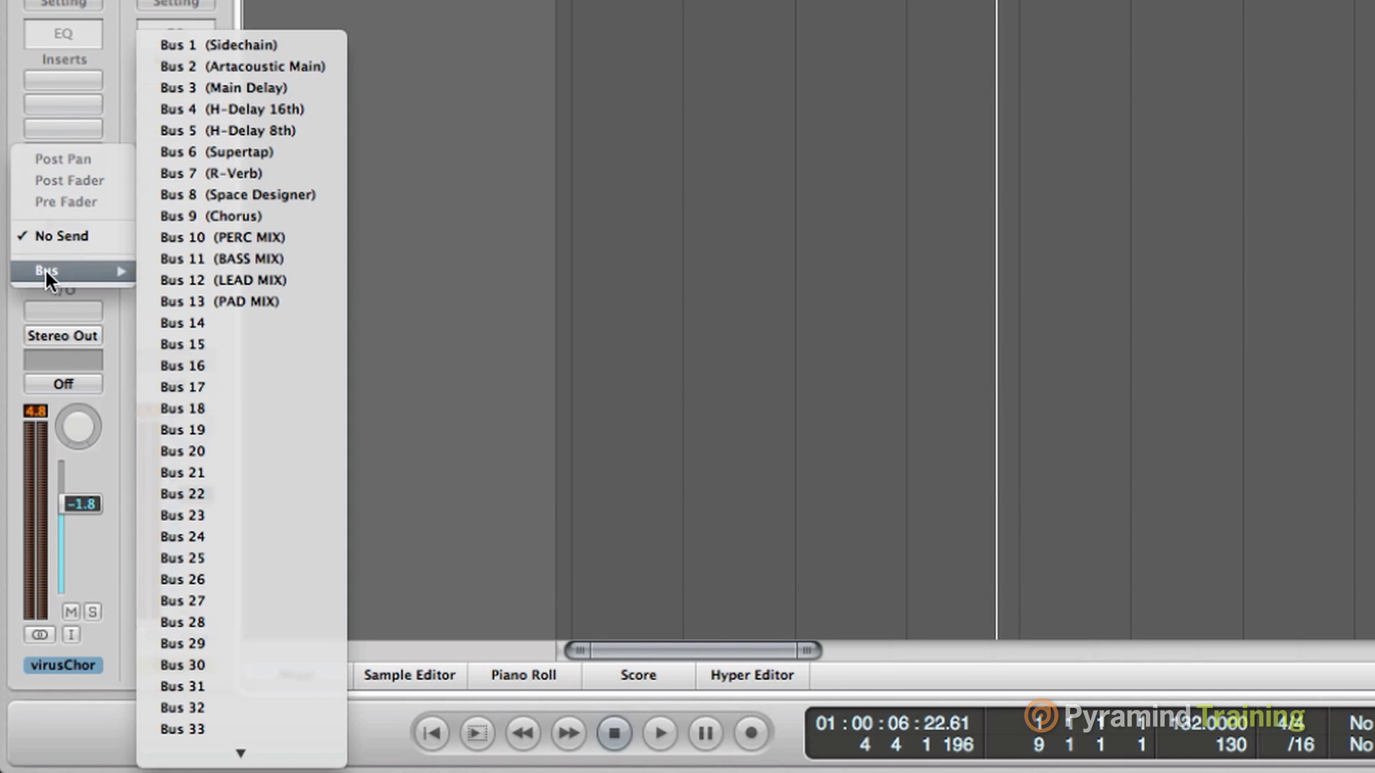
left_click(196, 321)
left_click_drag(91, 244, 91, 286)
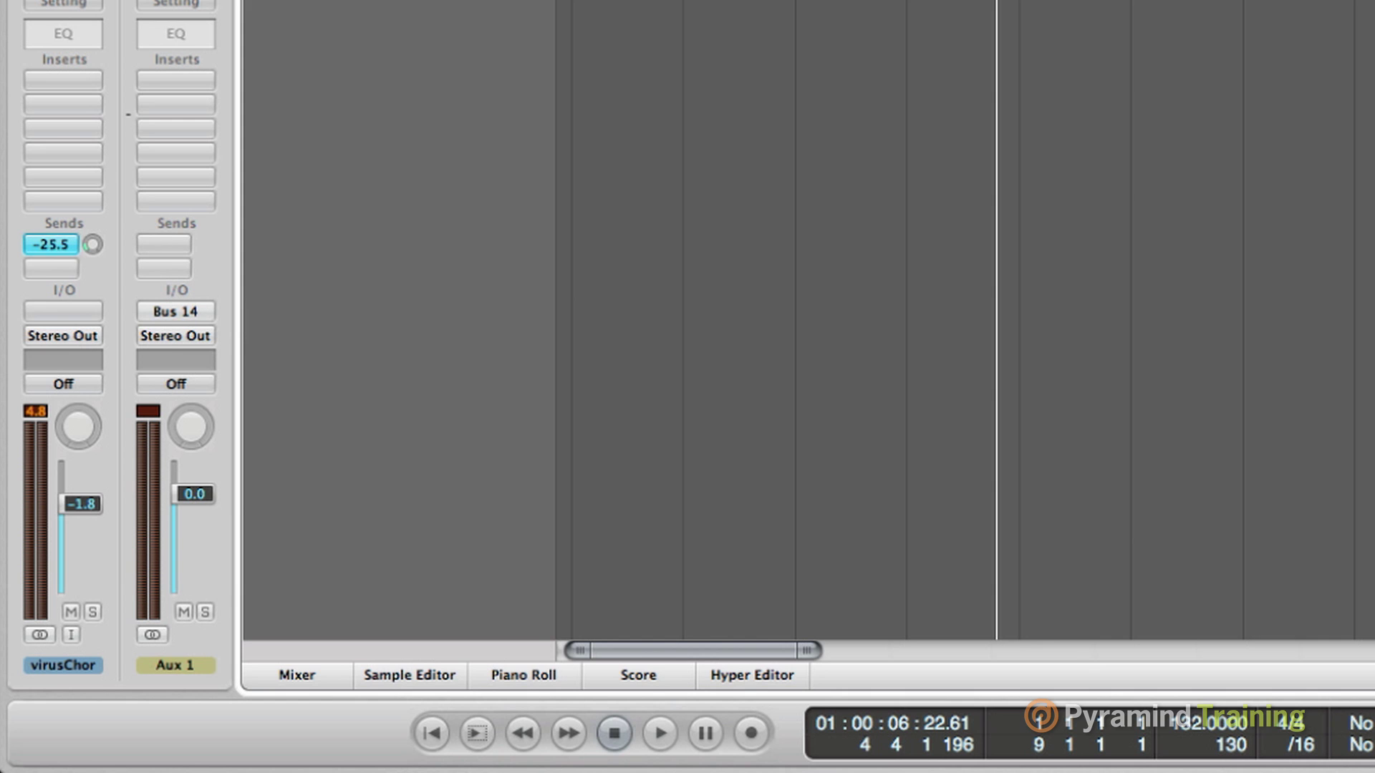
left_click(50, 244)
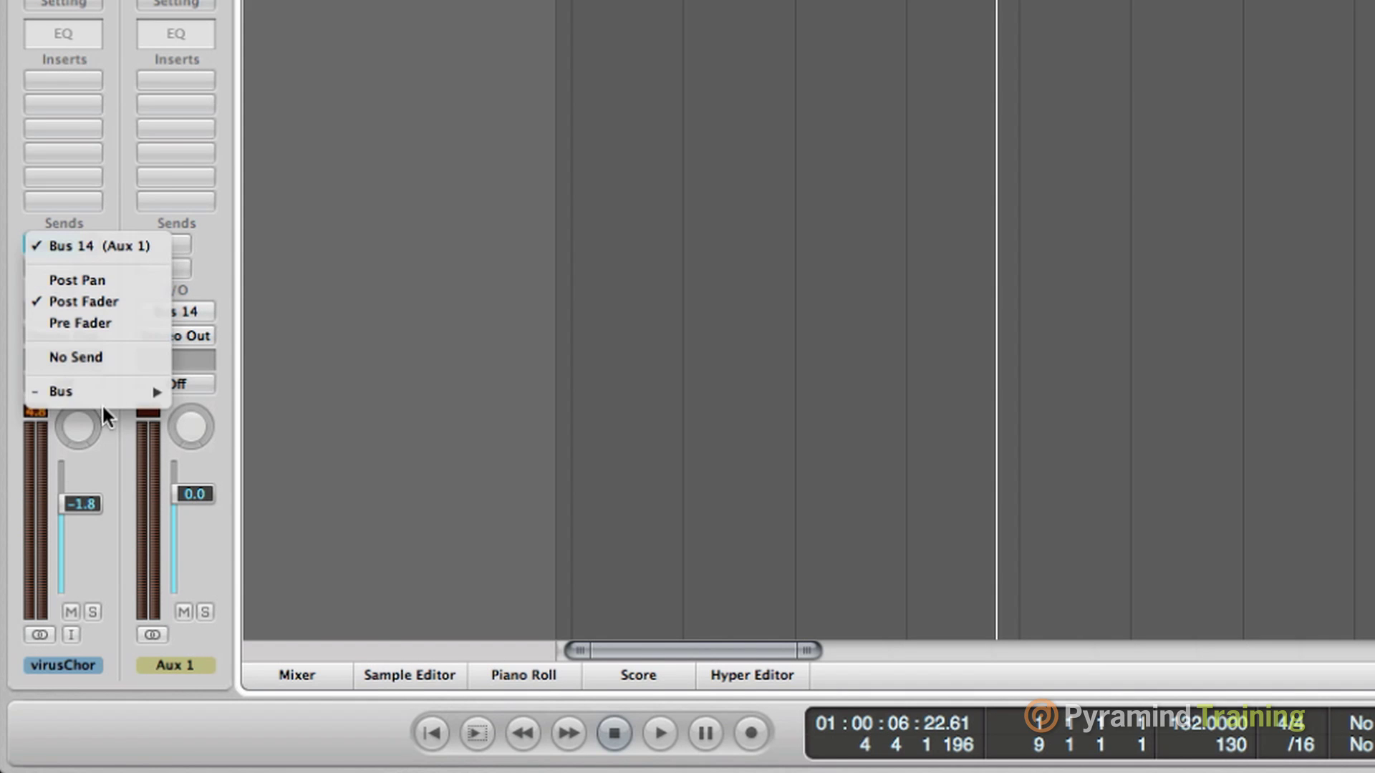
mouse_move(109, 392)
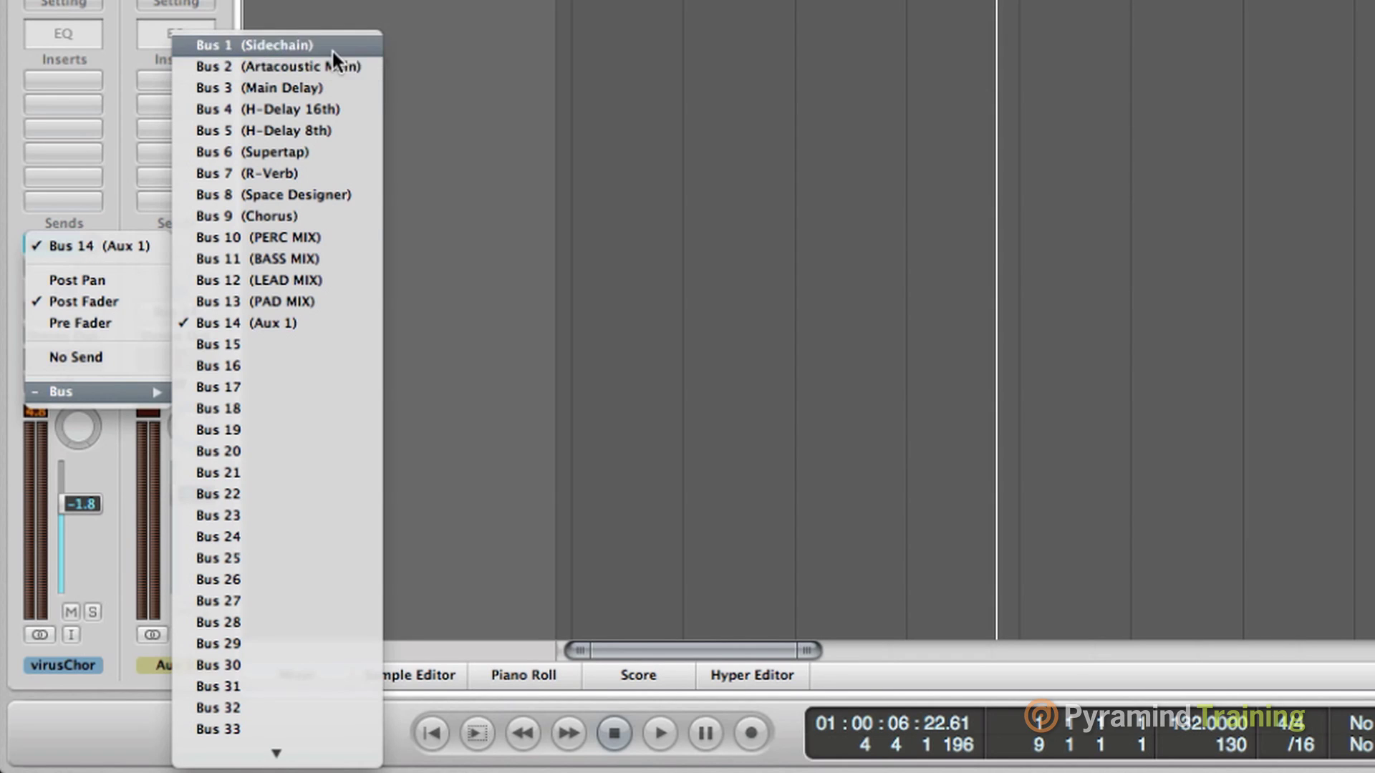
left_click(290, 323)
Insert the ArtsAcoustic Reverb Audio Unit in the first effect slot of Aux 1
left_click(173, 78)
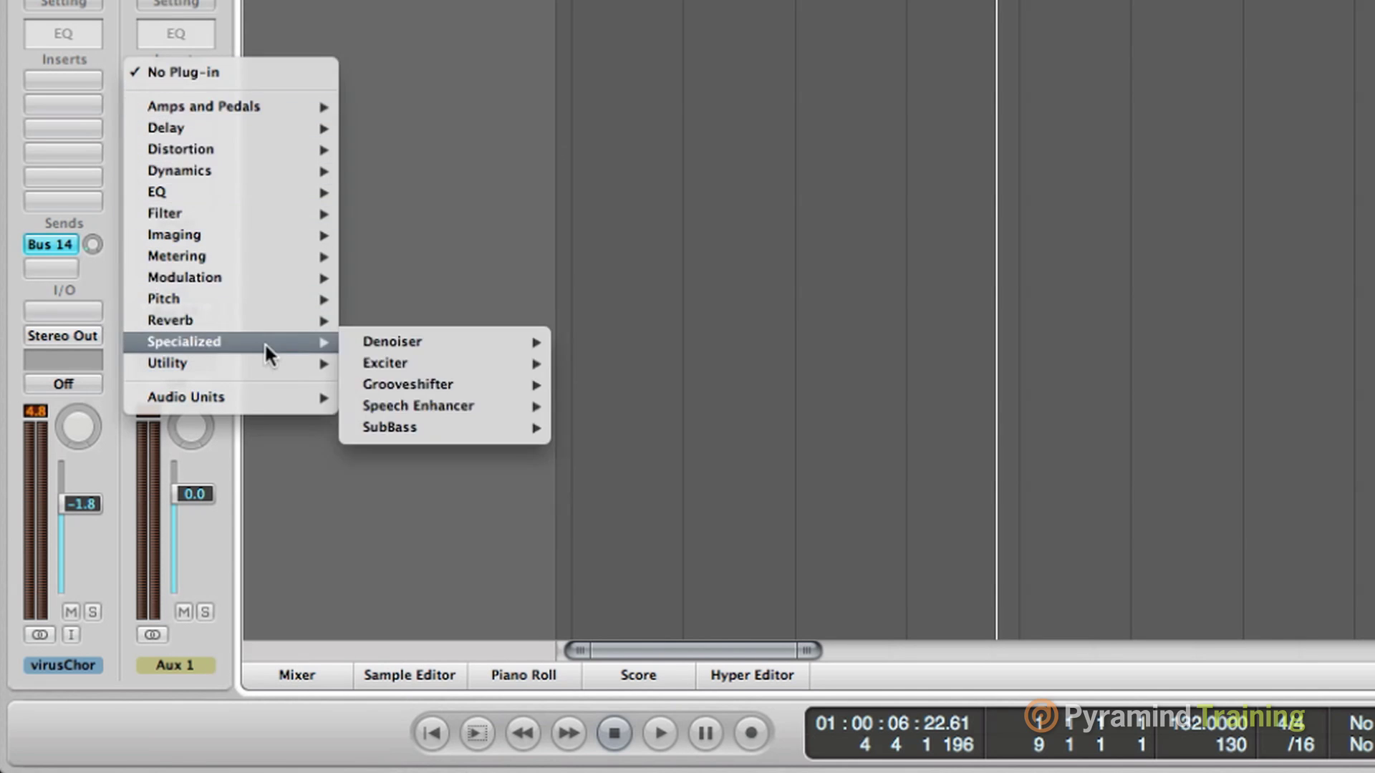
mouse_move(260, 395)
mouse_move(501, 111)
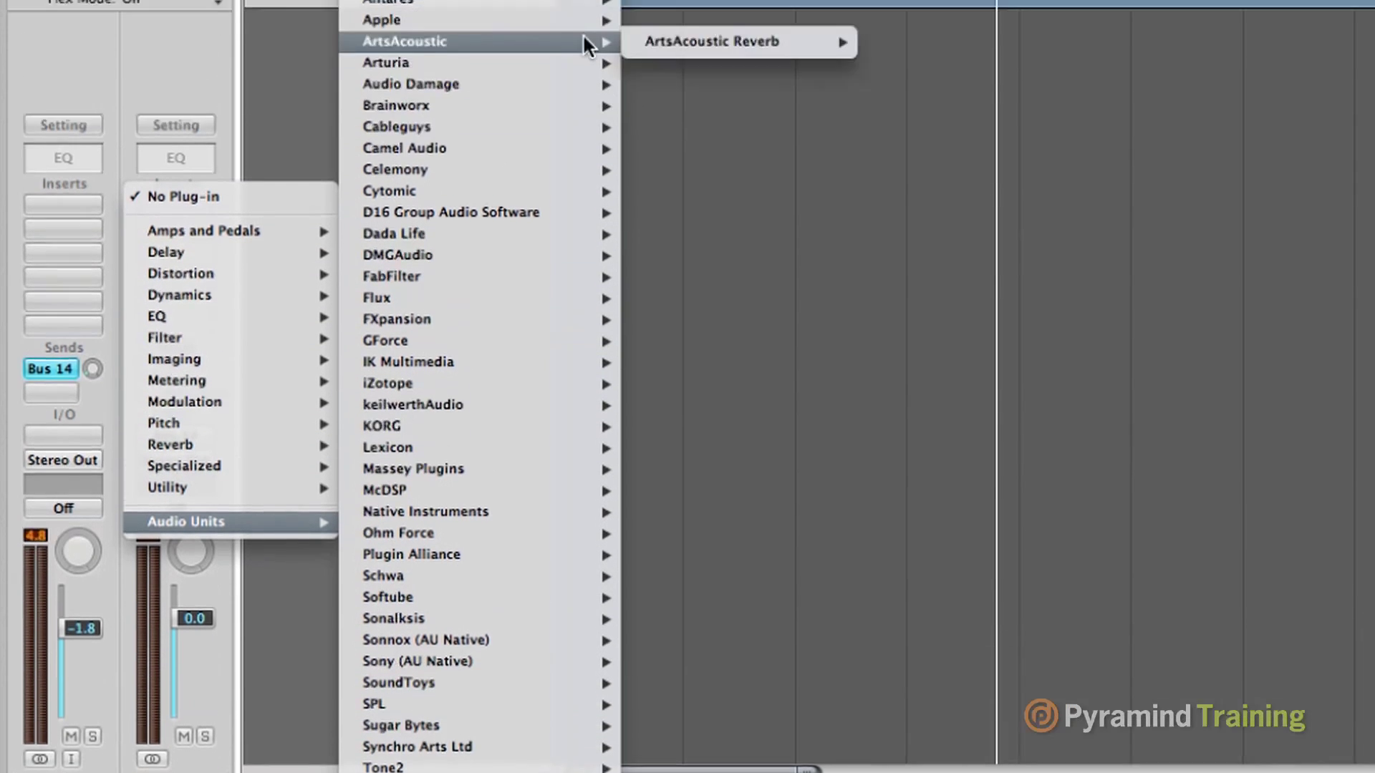
mouse_move(732, 113)
left_click(917, 107)
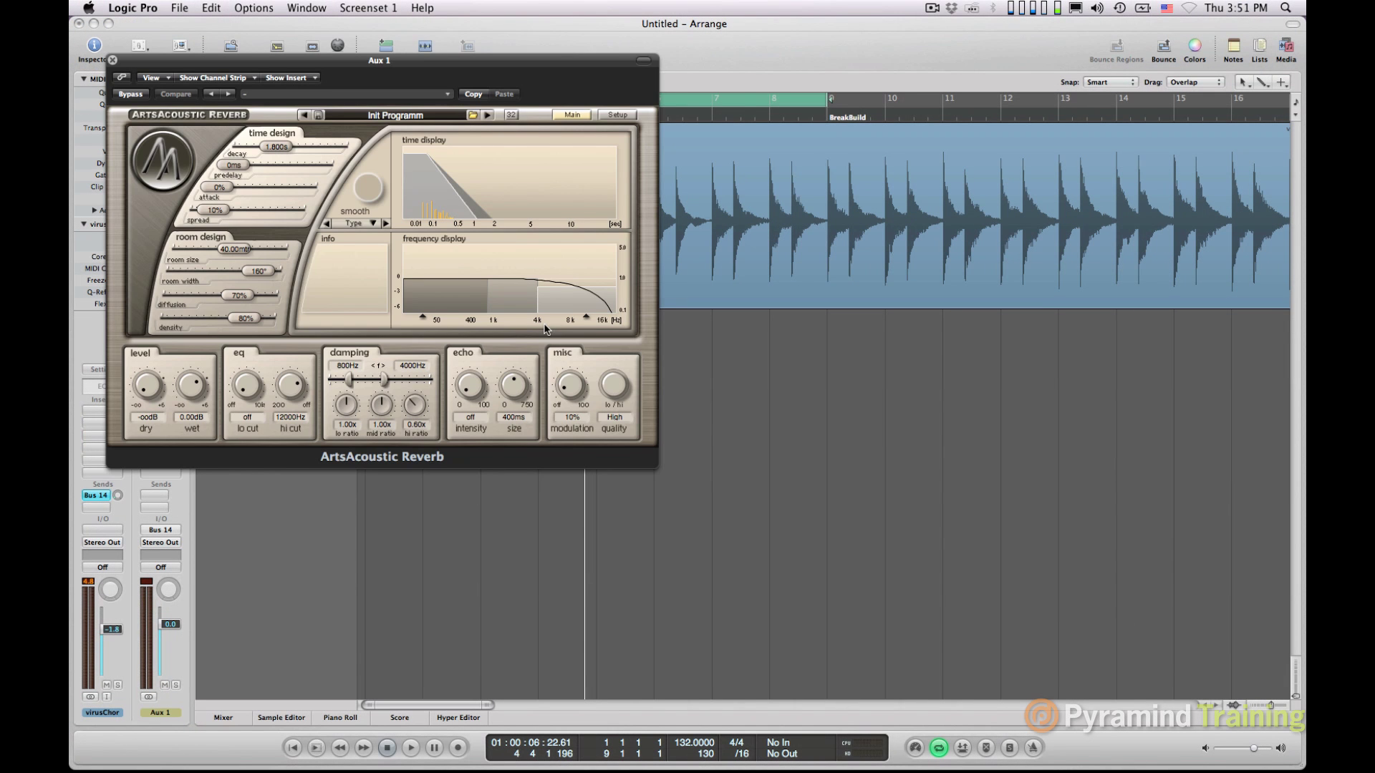
Move the reverb window clear of the channel strips and load the VisionRVB preset
left_click_drag(398, 72, 885, 303)
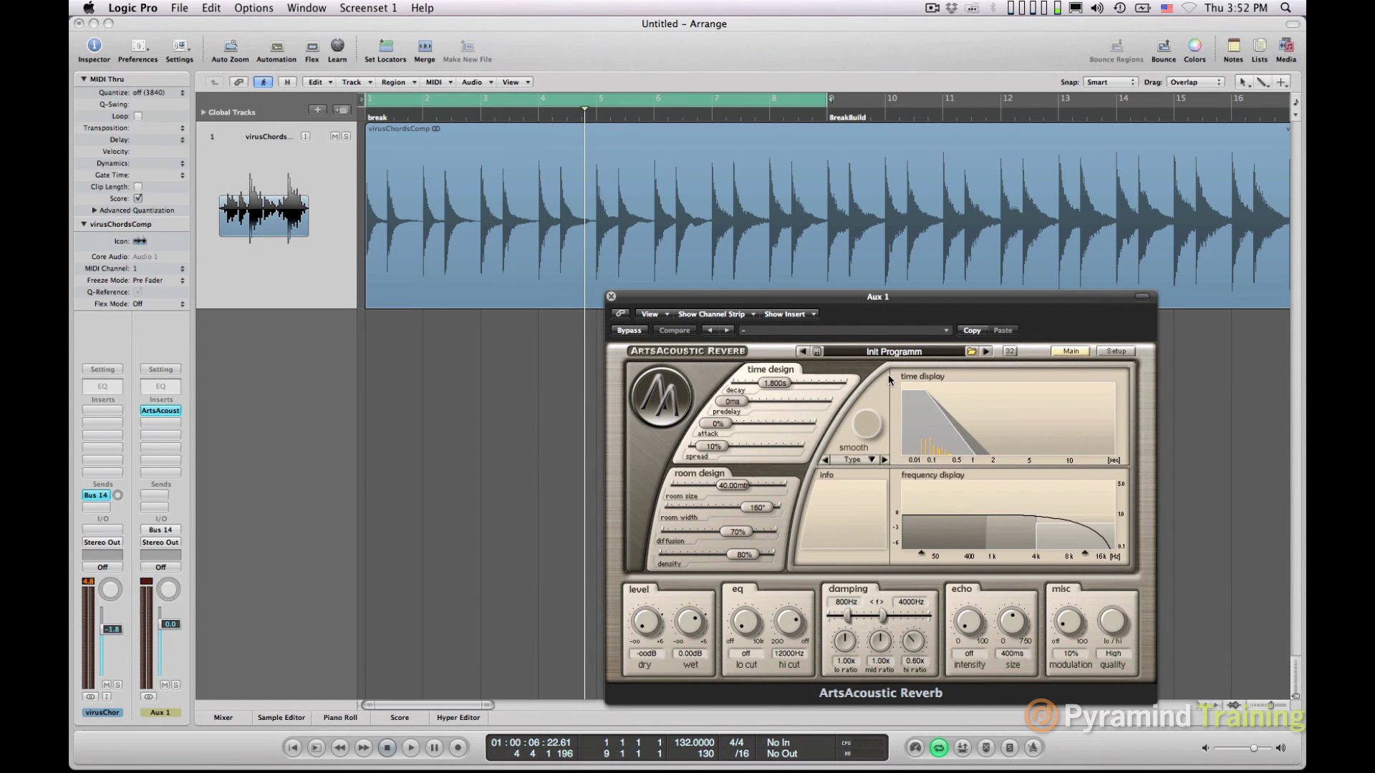
left_click(945, 333)
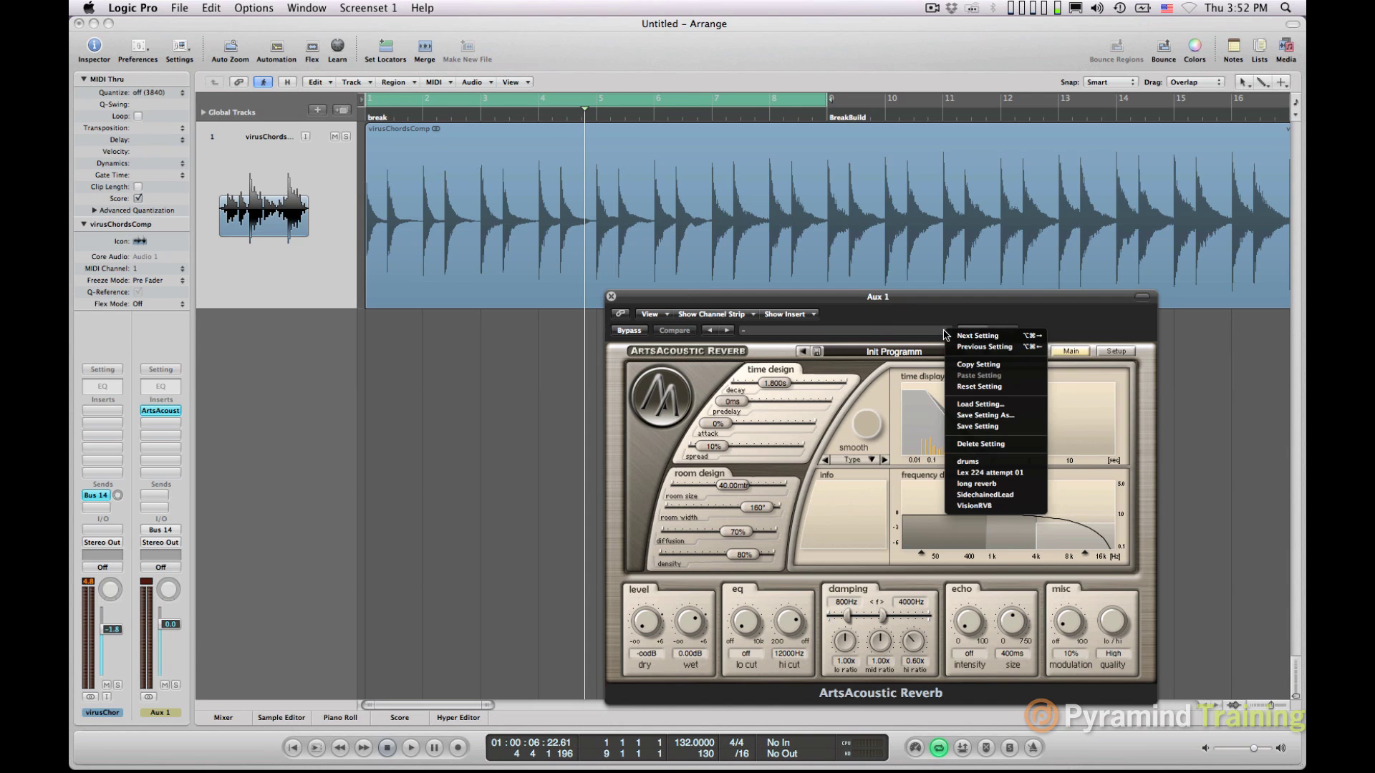
left_click(1005, 506)
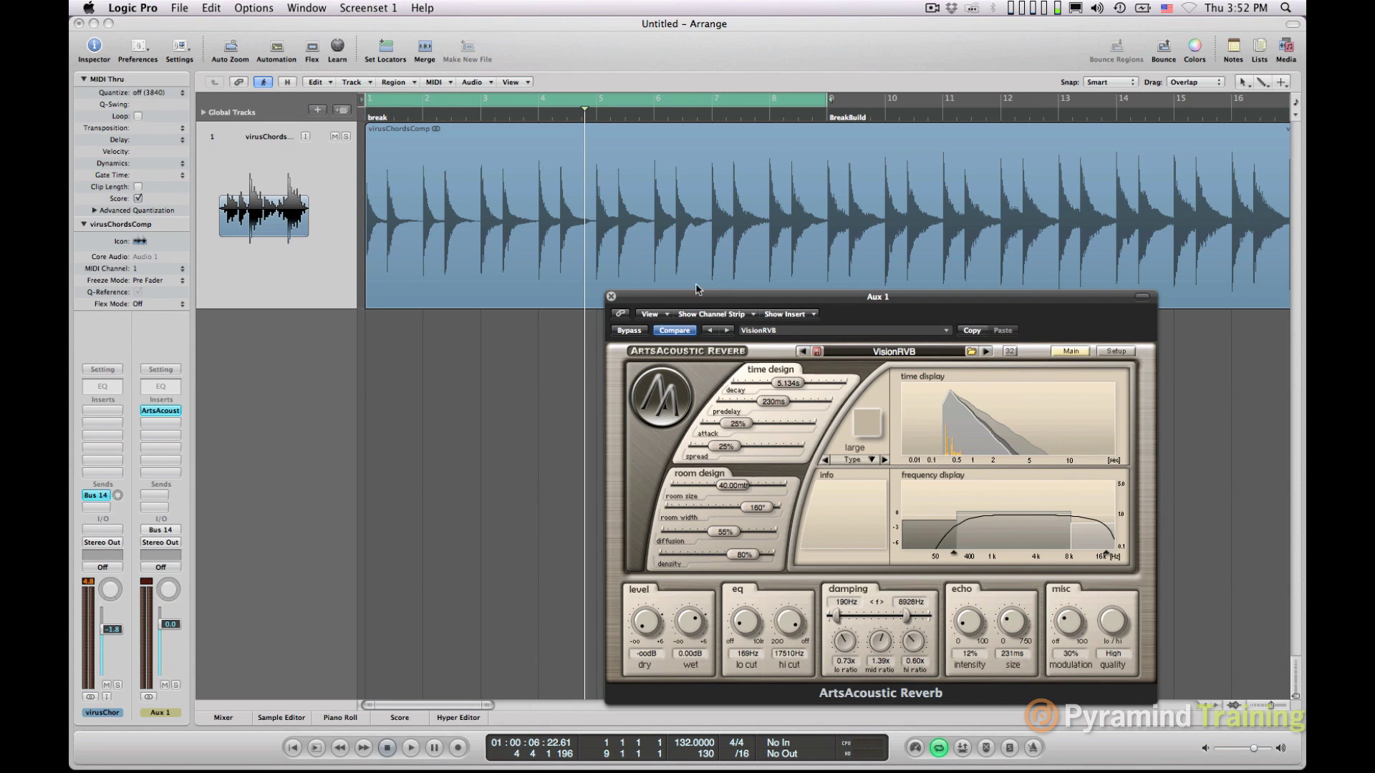
left_click_drag(690, 302, 722, 305)
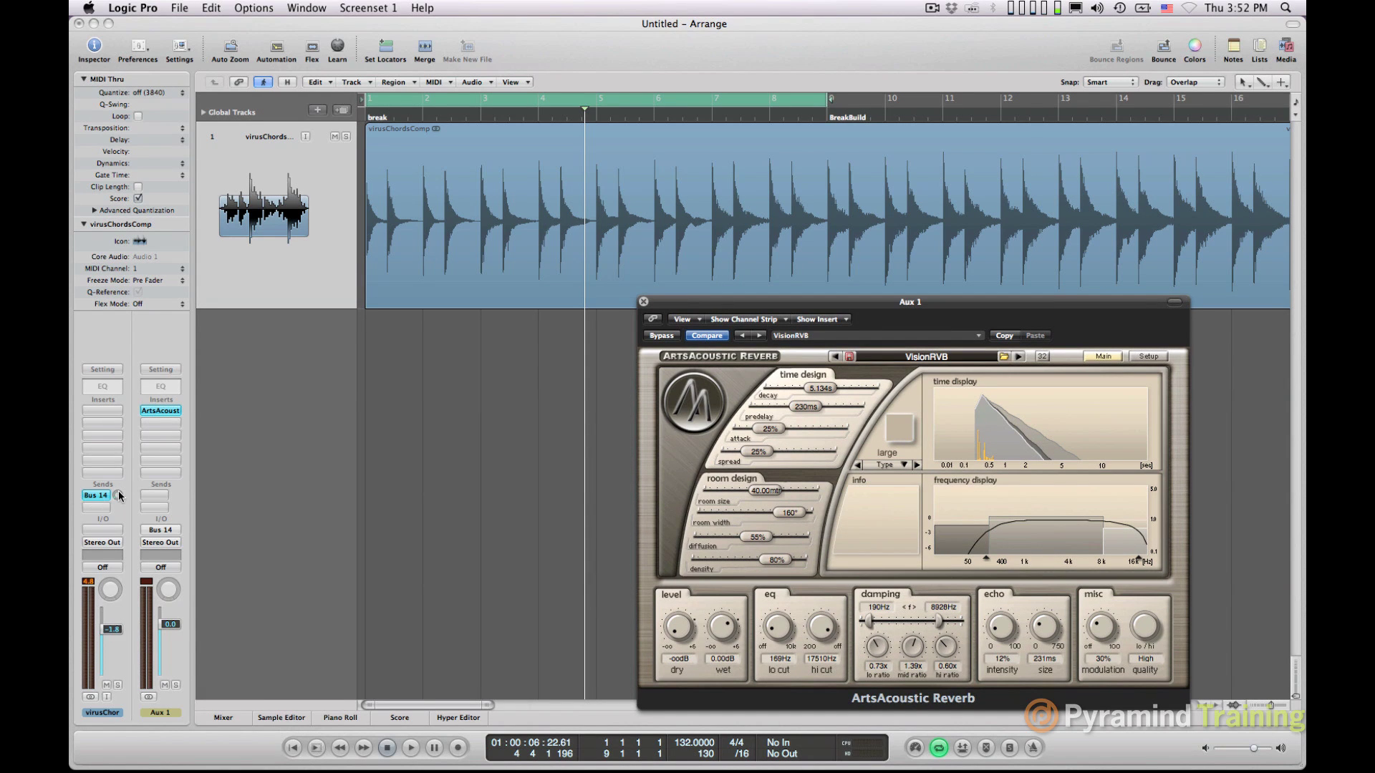
Raise the virusChords channel's Bus 14 send to -19.0, play the result, and reposition the reverb window
left_click_drag(118, 495, 120, 474)
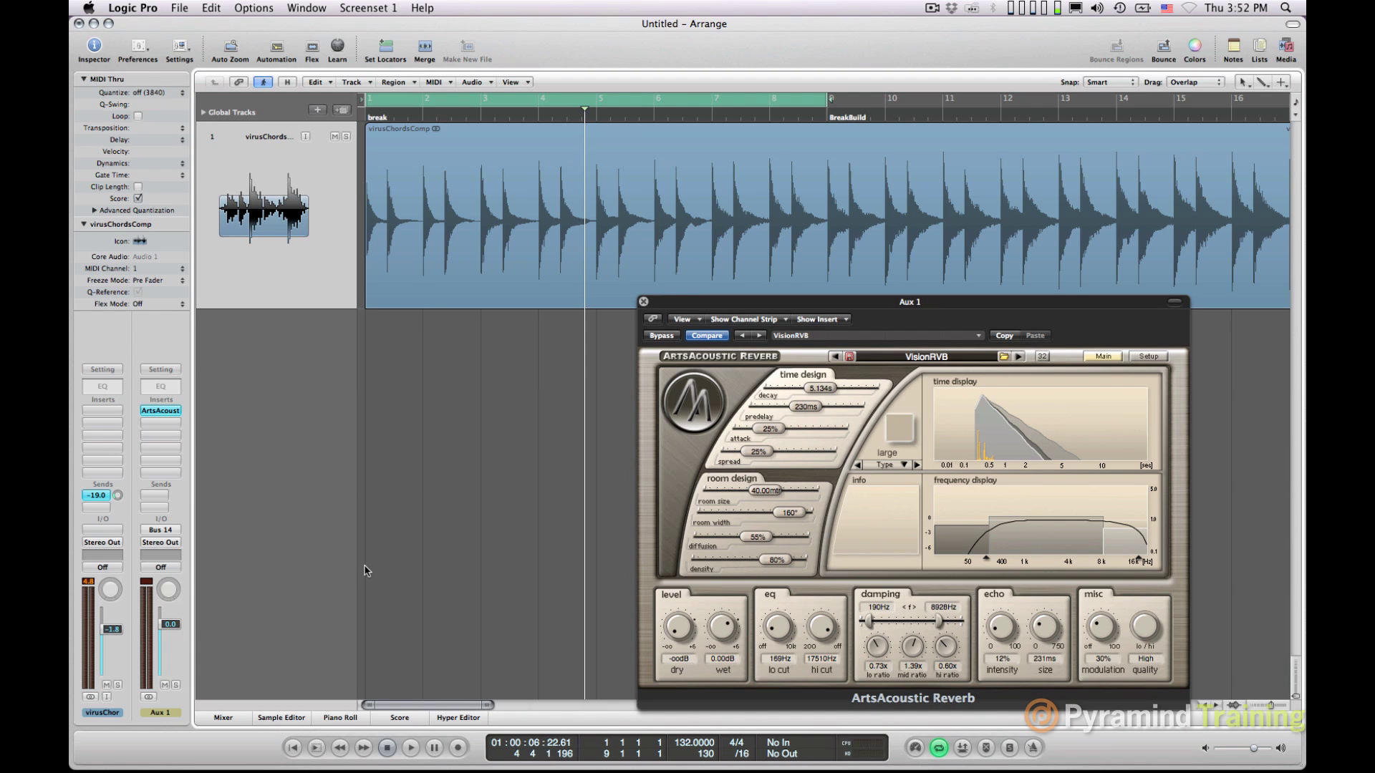
key("space")
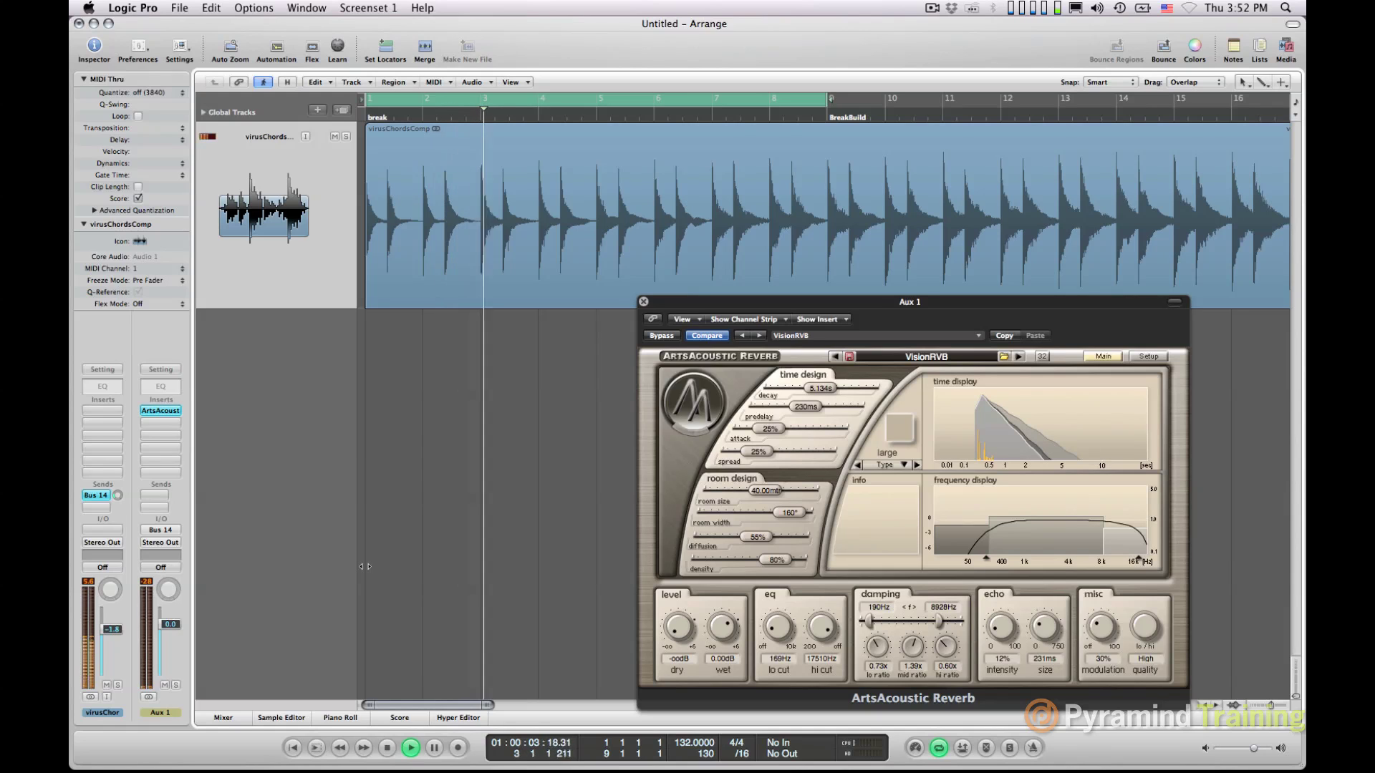
key("space")
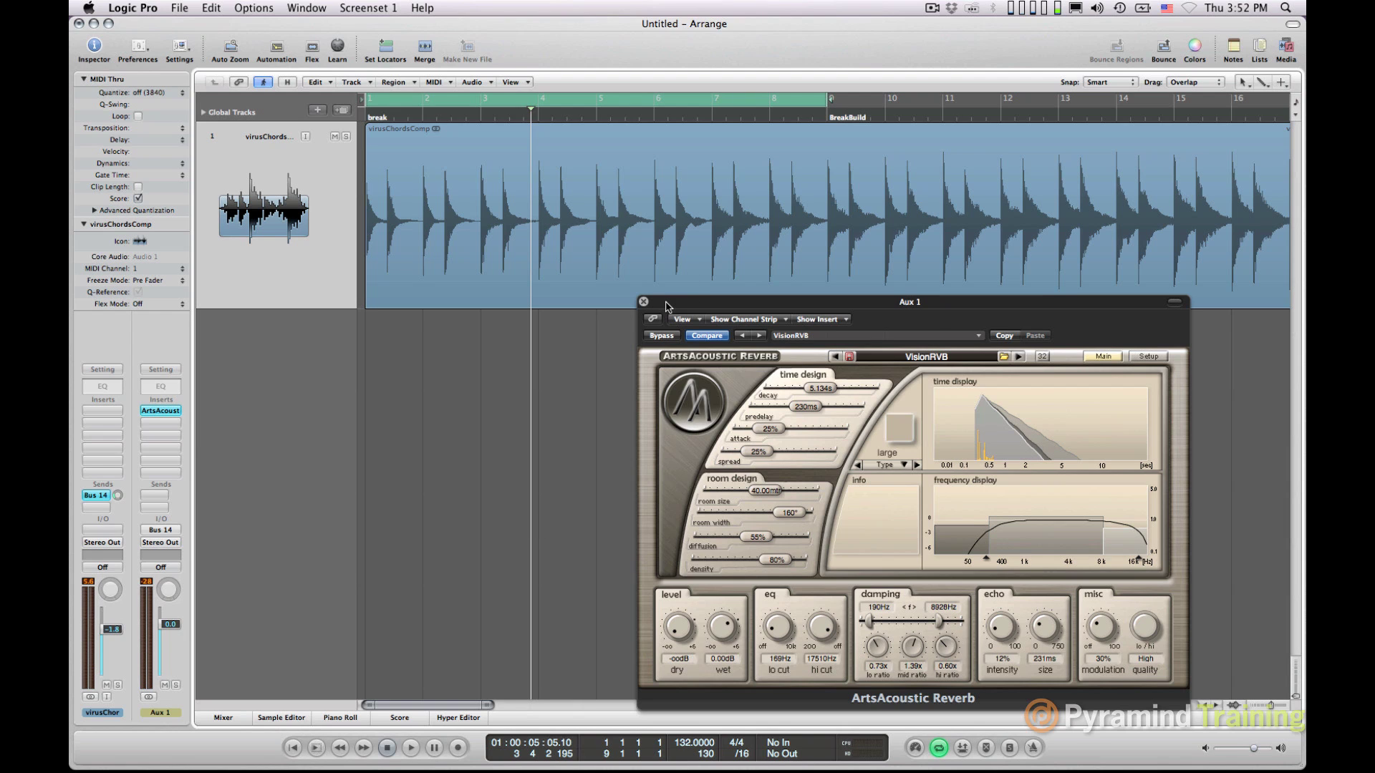
left_click_drag(666, 306, 634, 322)
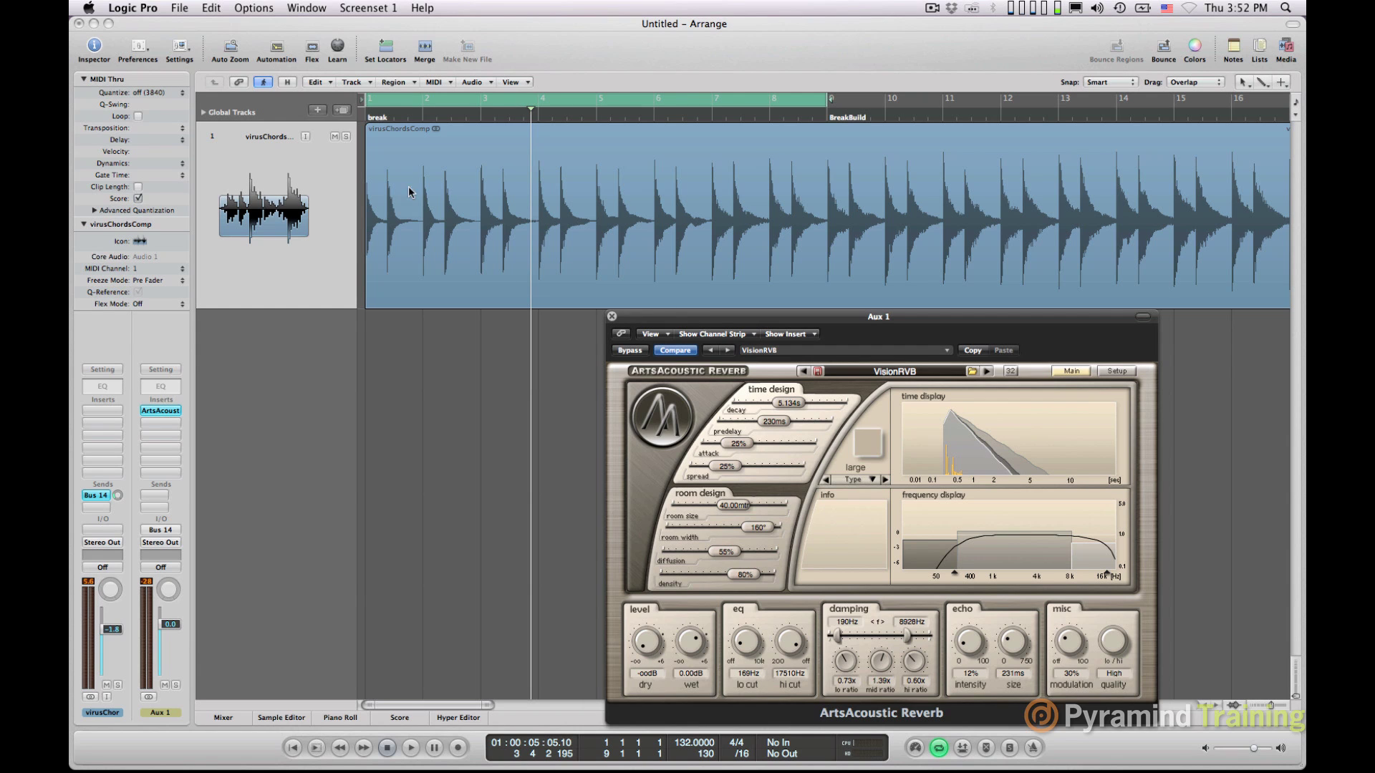
Add a second send to Bus 15 on the virusChords channel and reset the channel's volume fader to 0.0
left_click(422, 214)
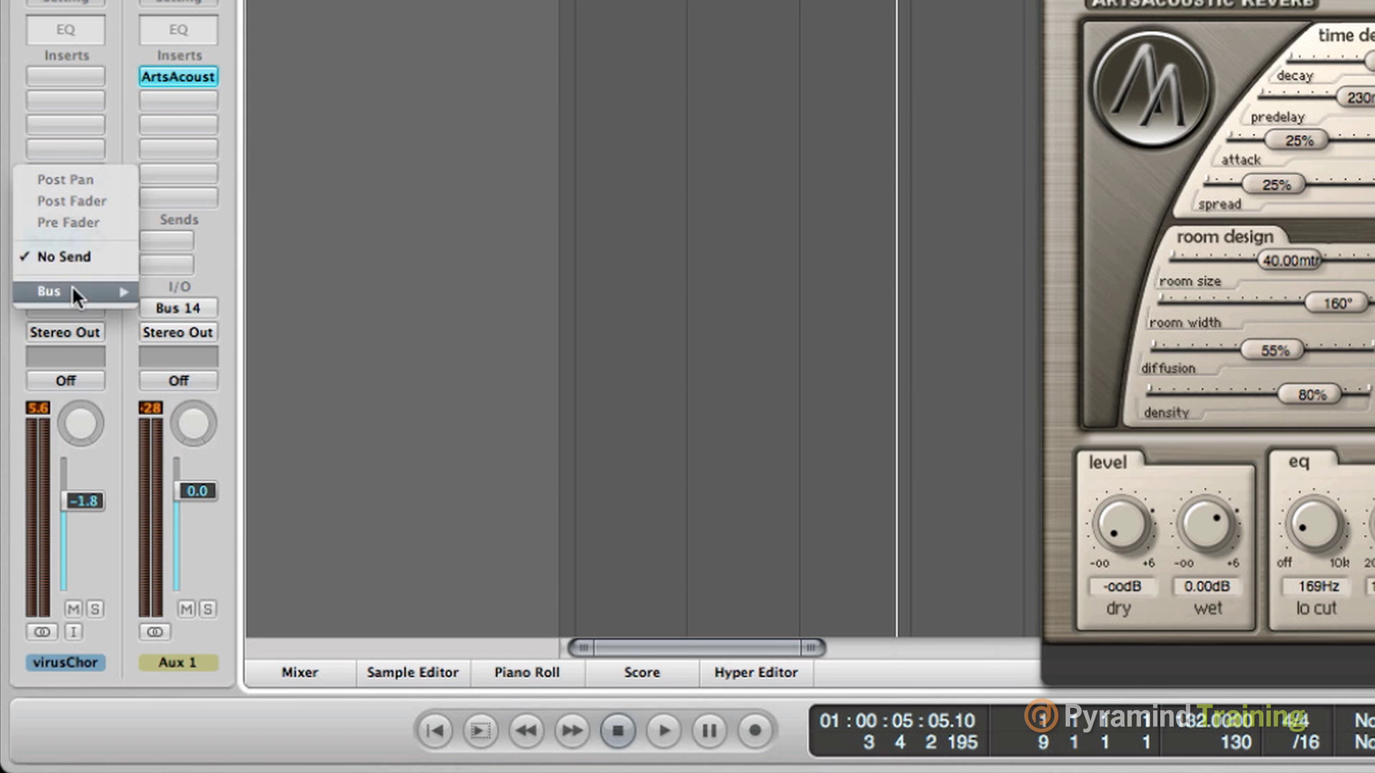
mouse_move(68, 287)
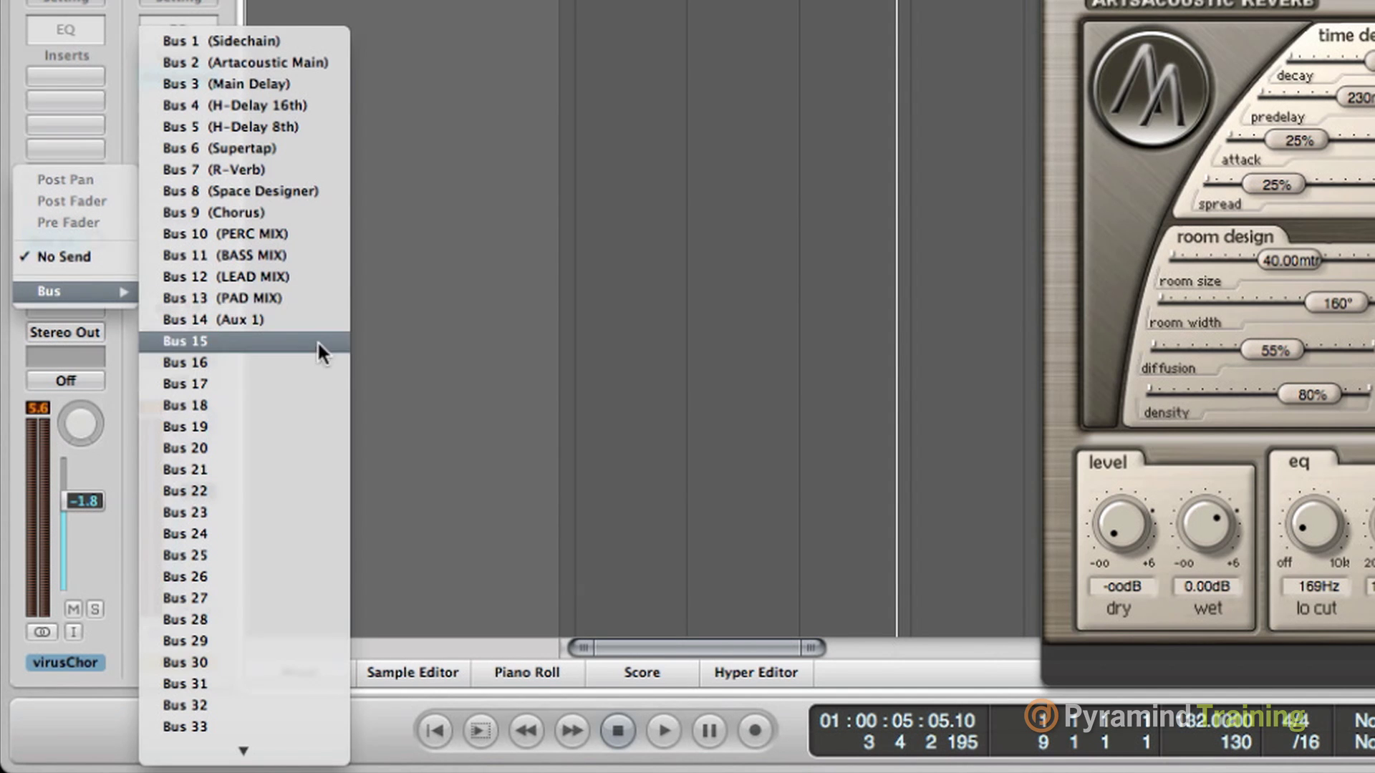
left_click(295, 345)
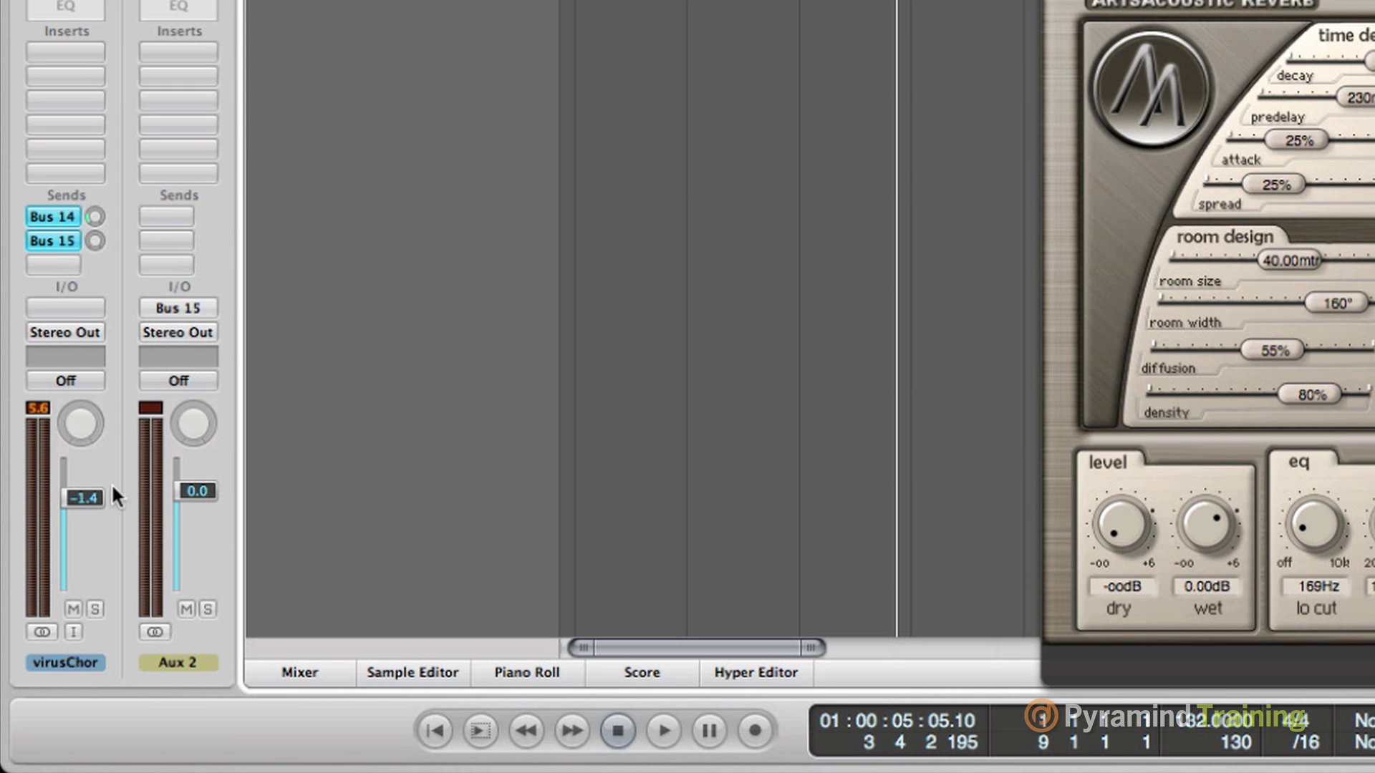
left_click(79, 497, "alt")
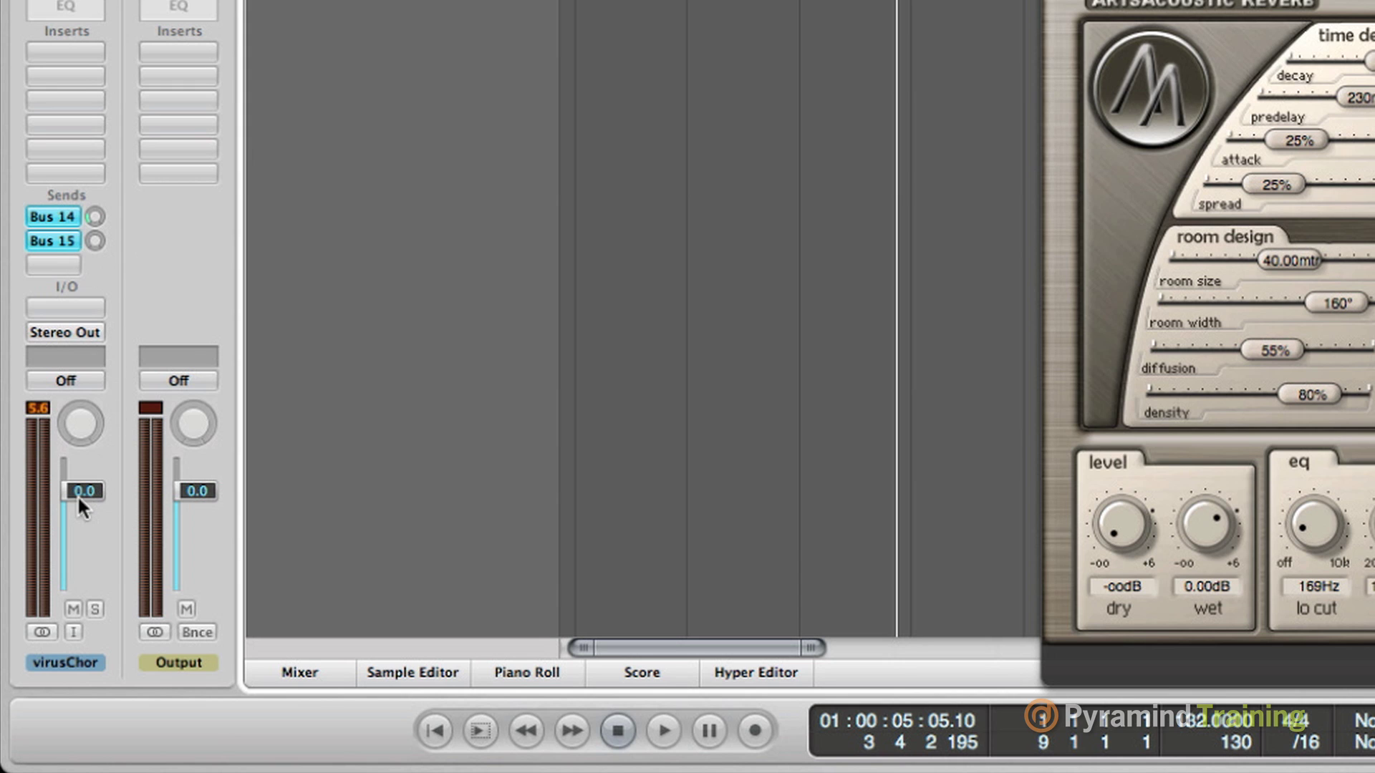
Raise the virusChords channel's Bus 15 send and set its Bus 14 send to -16.2
left_click(47, 218)
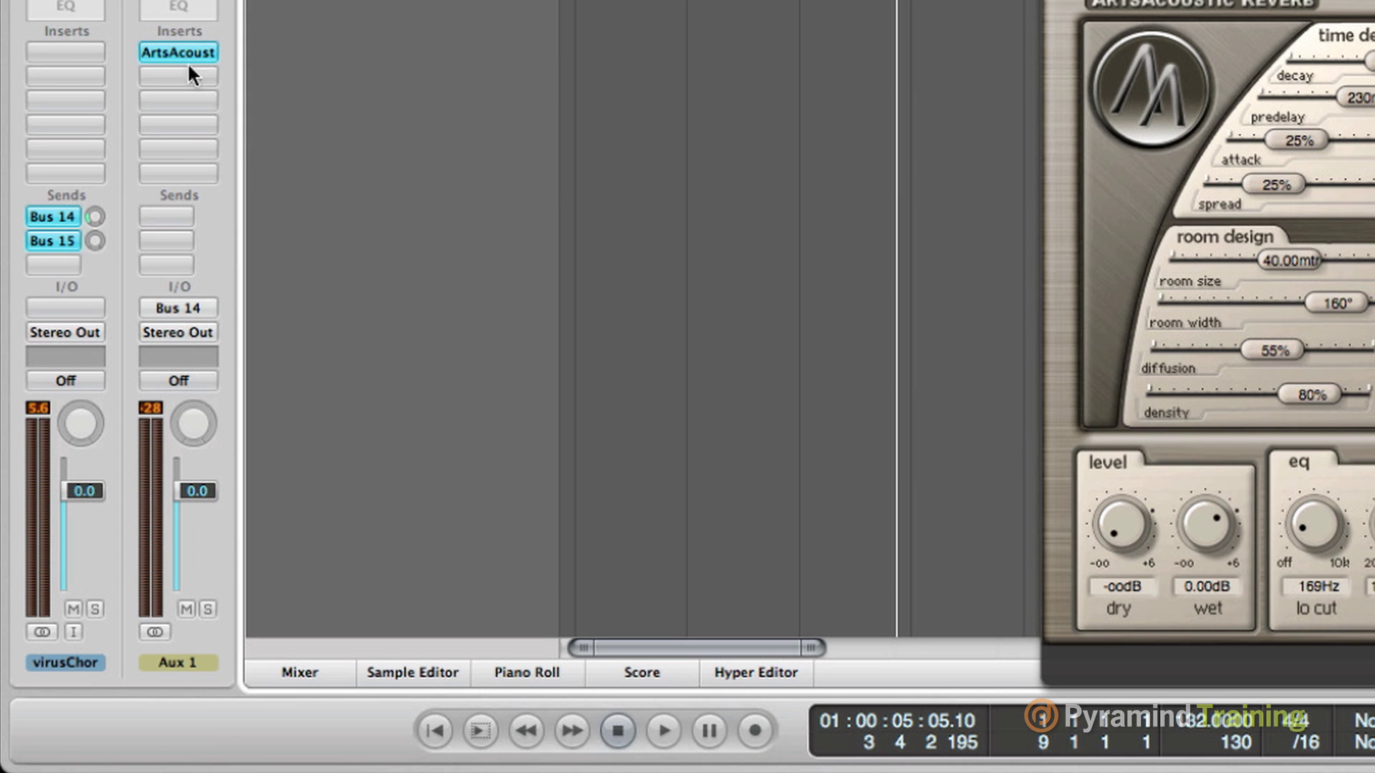
left_click(97, 242)
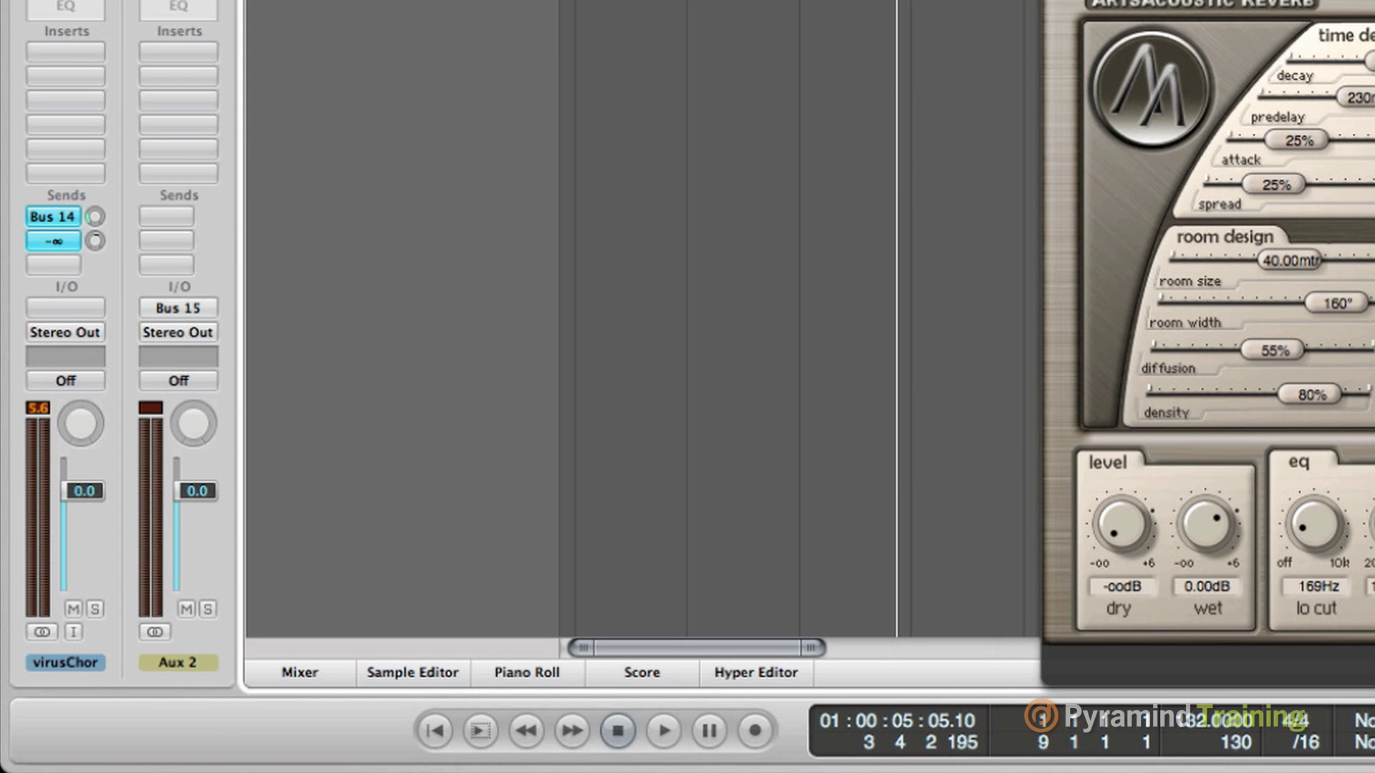
left_click_drag(94, 241, 127, 77)
left_click_drag(95, 216, 119, 530)
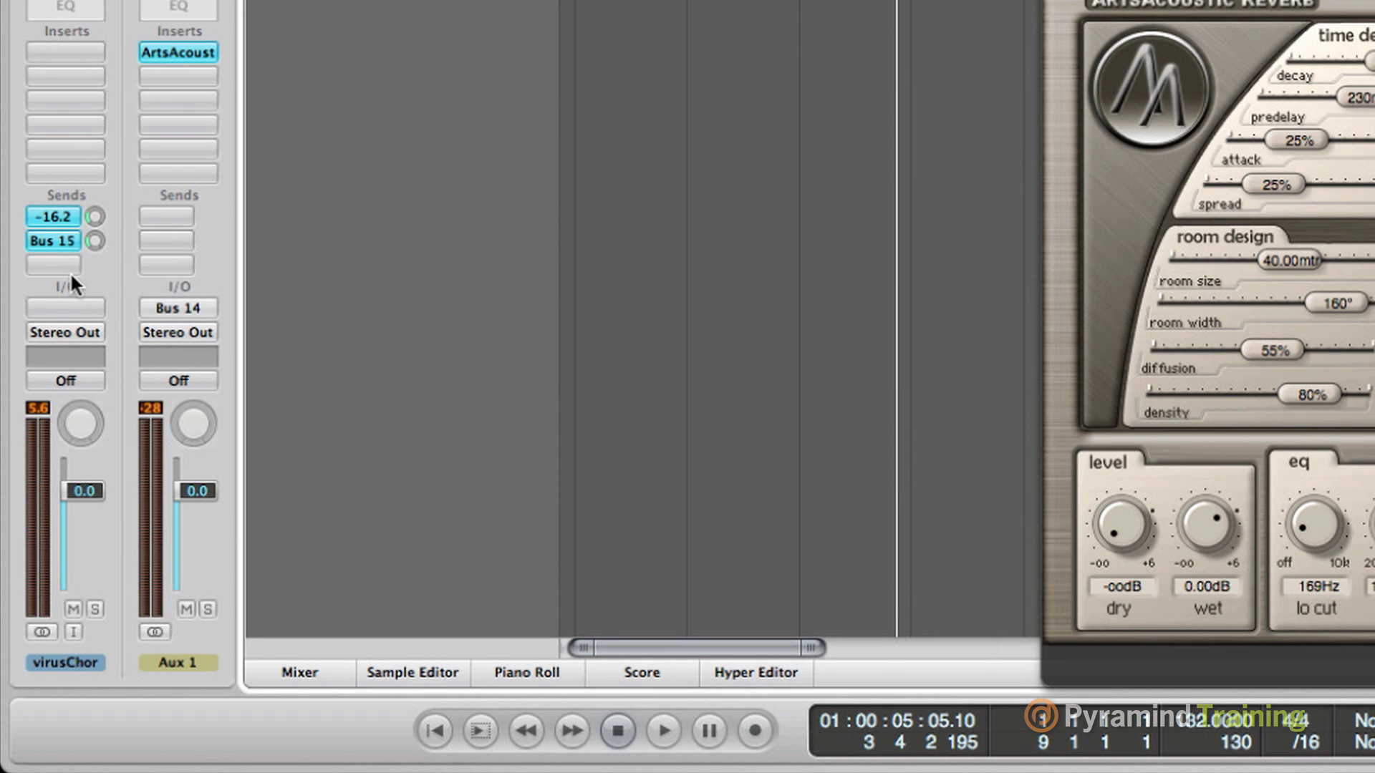
Bypass the virusChords channel's Bus 14 send, audition the Bus 15 send alone, and raise Bus 15 to +4.1
left_click(56, 222, "super")
left_click(76, 239)
key("space")
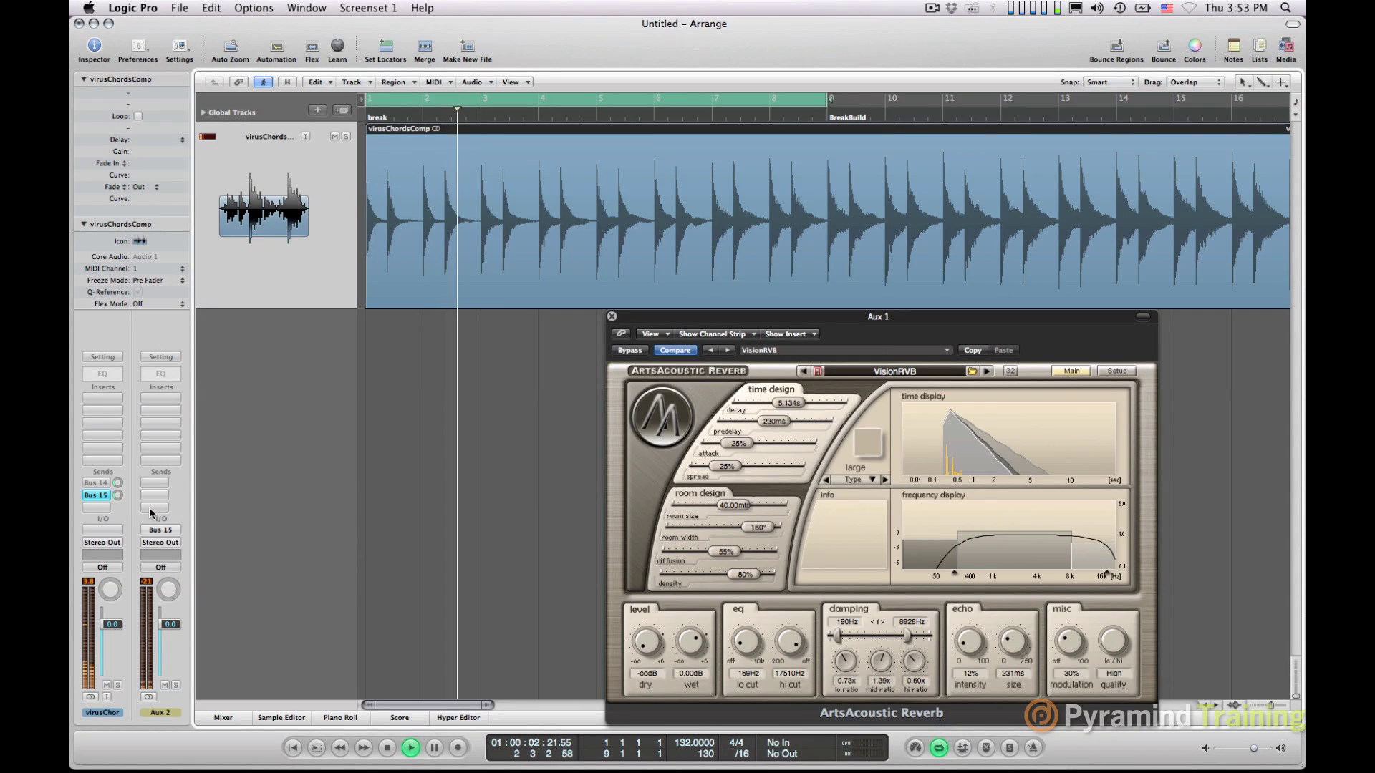
key("space")
left_click_drag(117, 494, 117, 500)
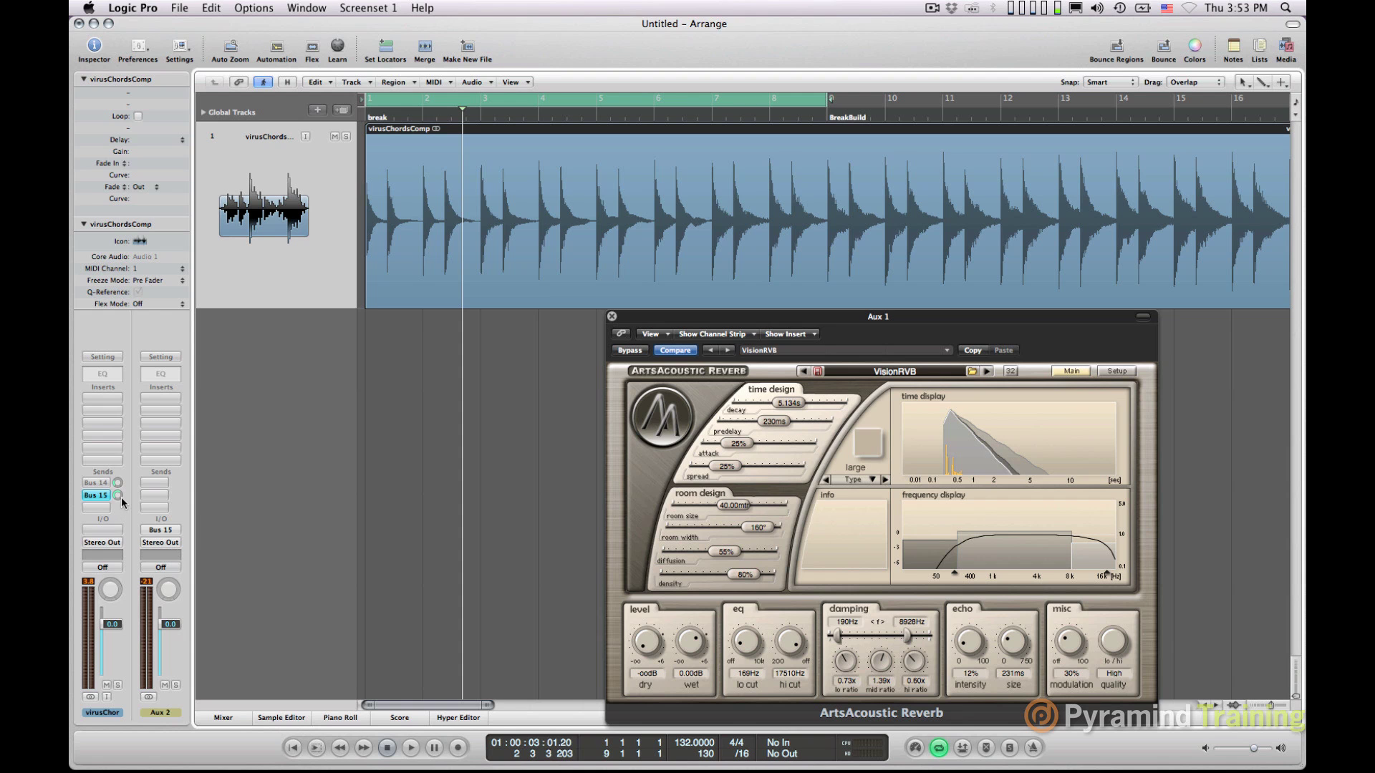
left_click_drag(118, 495, 119, 487)
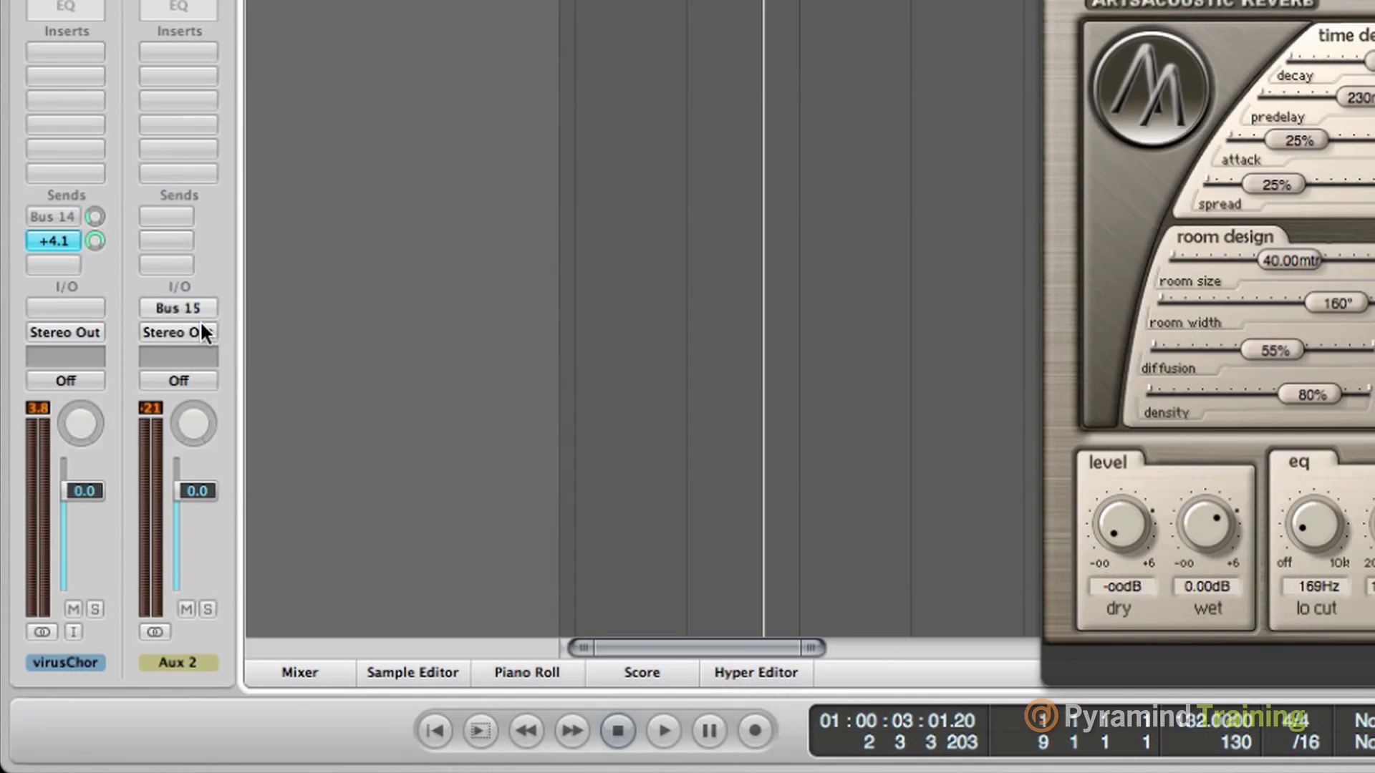
Set Aux 2's output to No Output and play a short passage of the chords
left_click(160, 542)
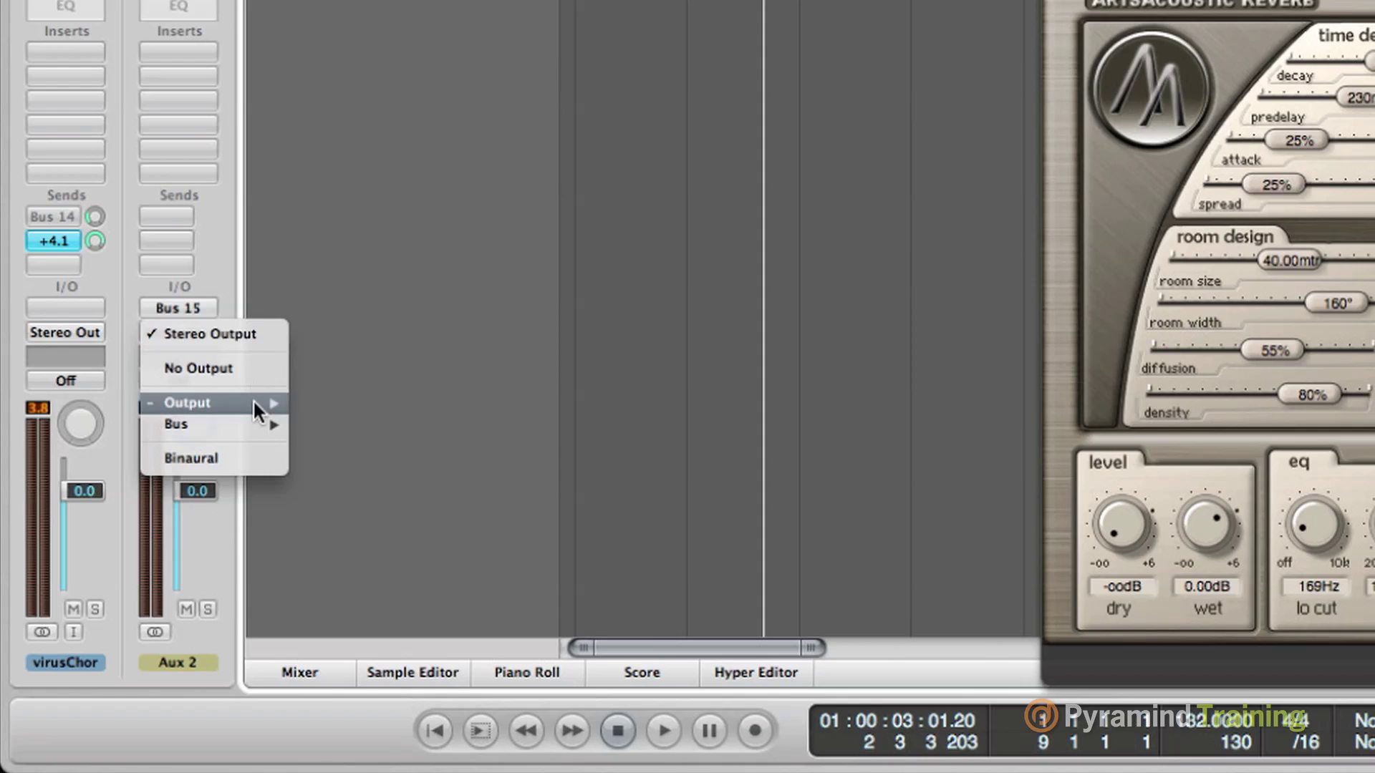
mouse_move(256, 410)
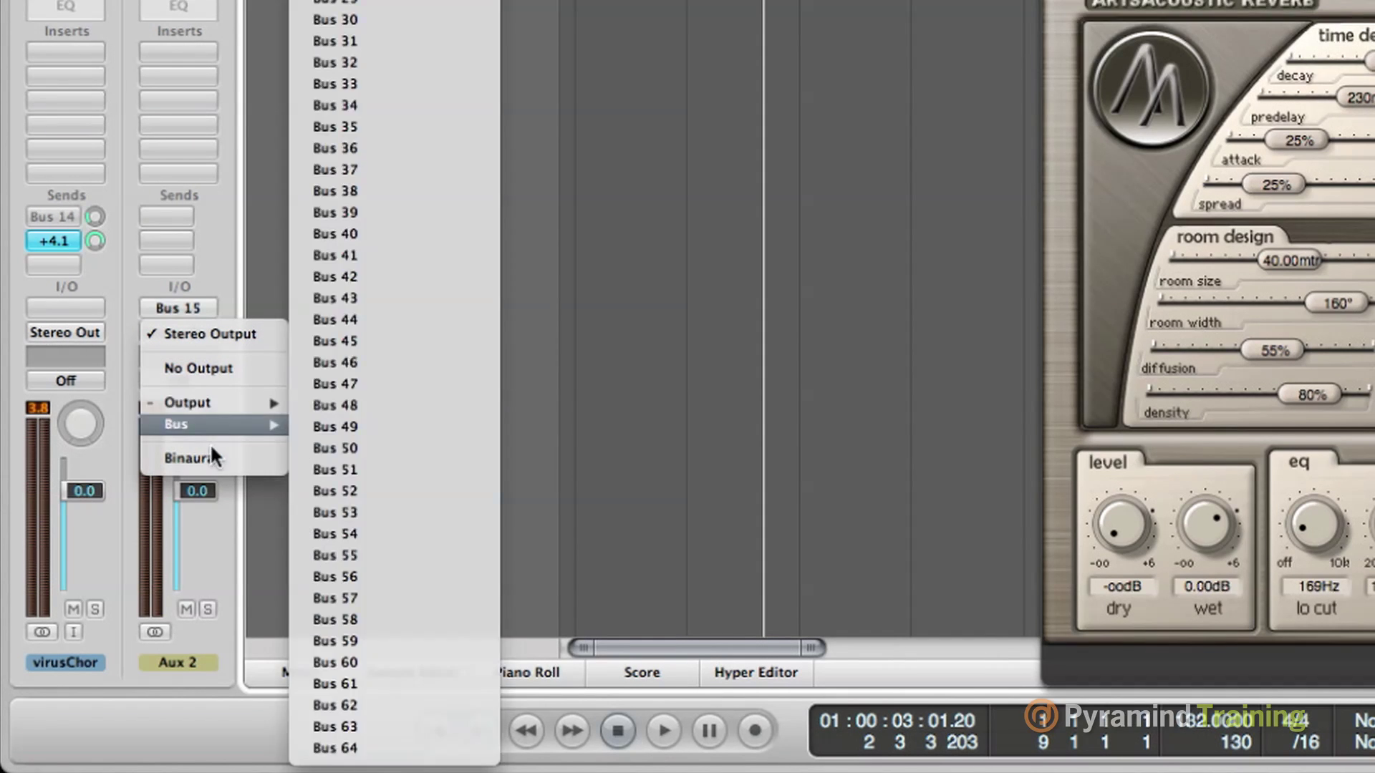
left_click(229, 365)
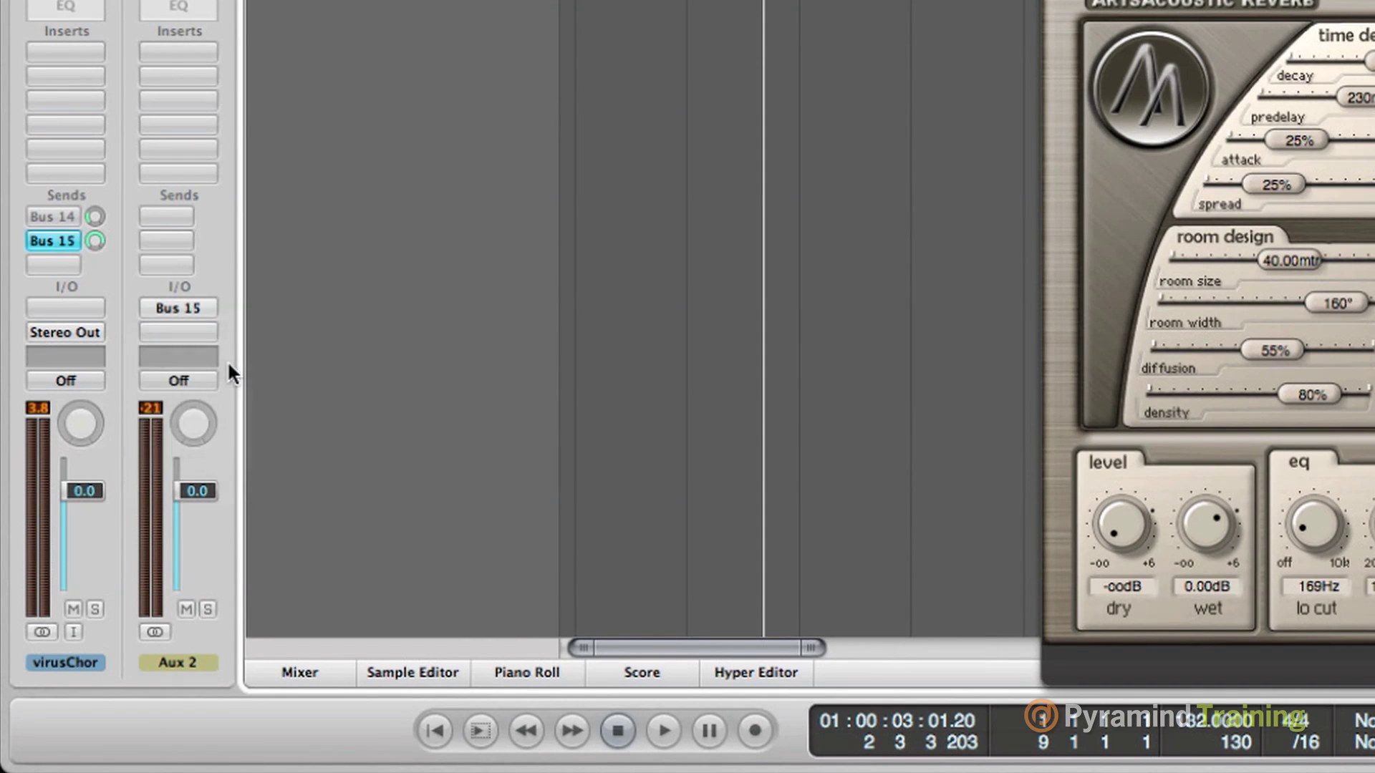
key("space")
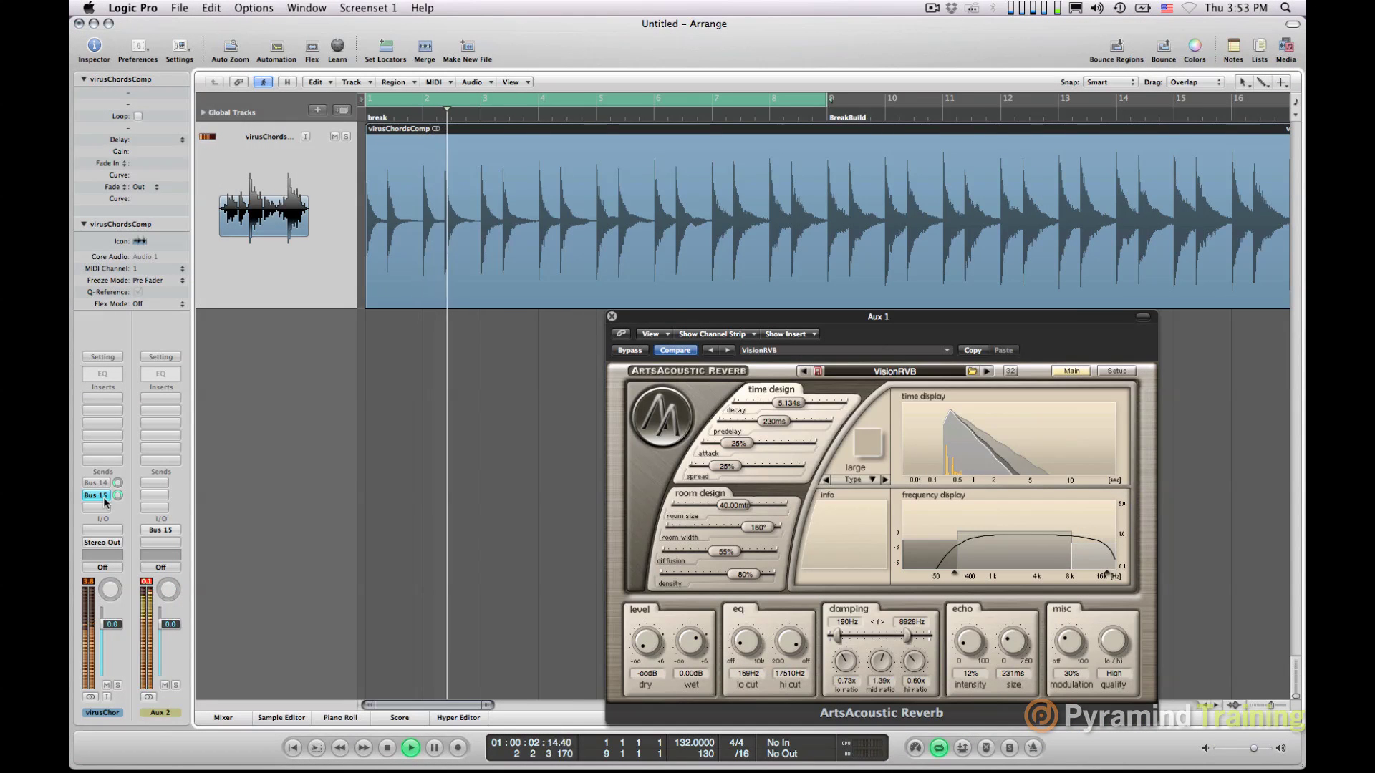
key("space")
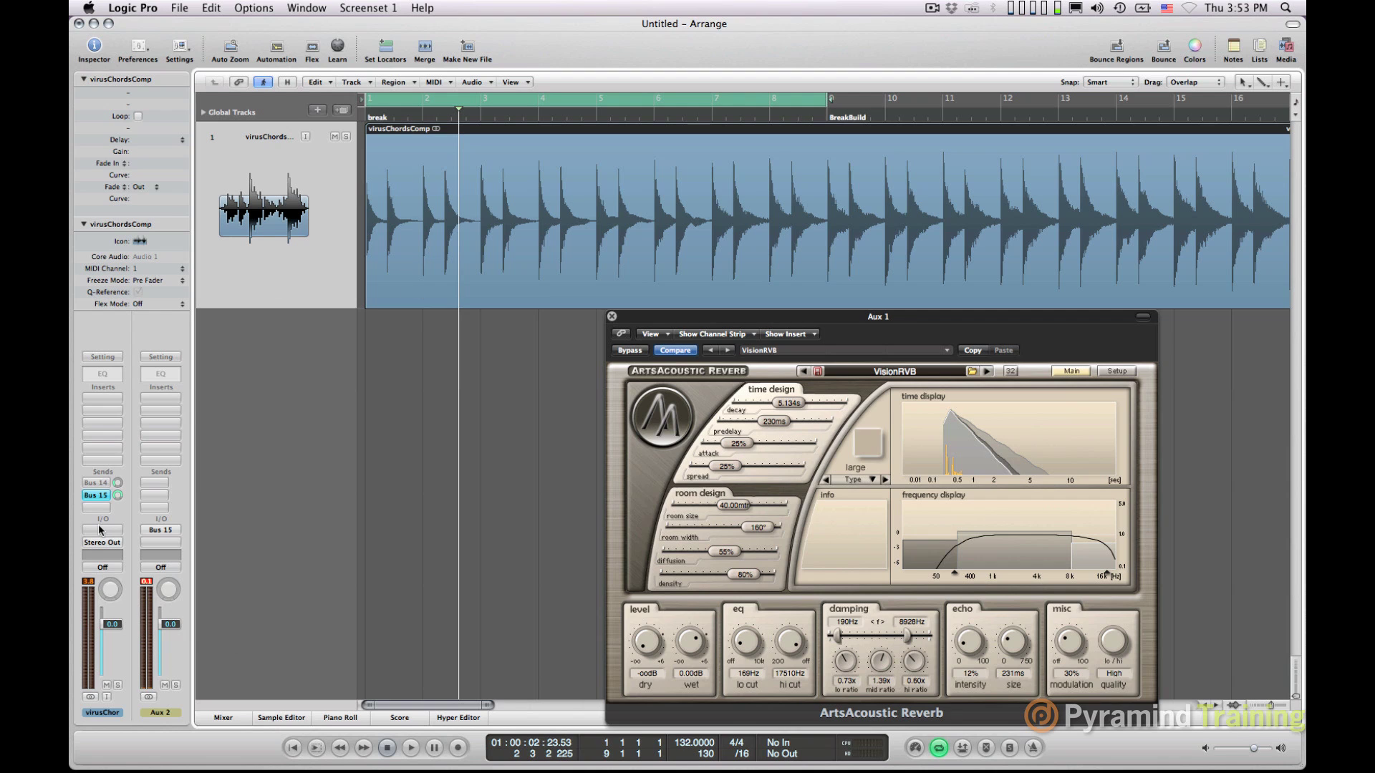
left_click(162, 542)
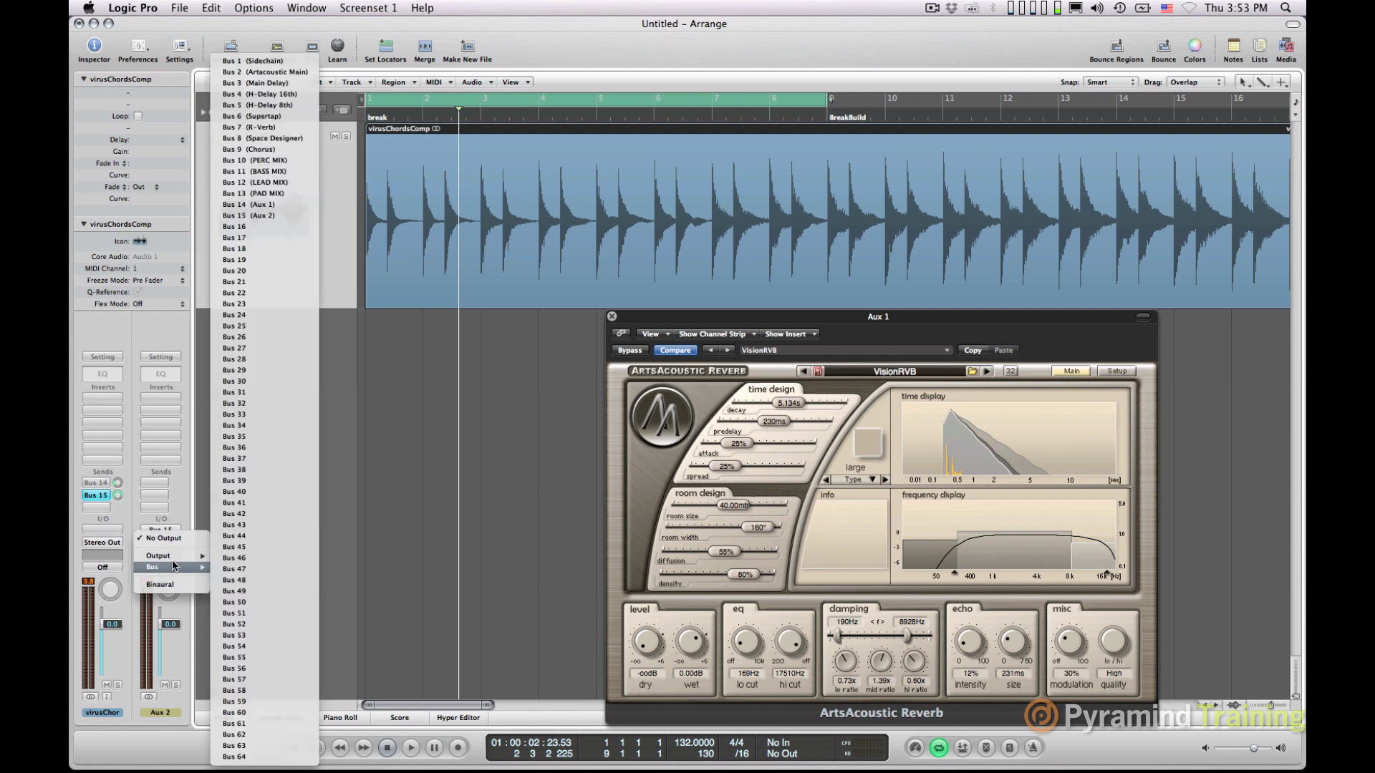
mouse_move(159, 556)
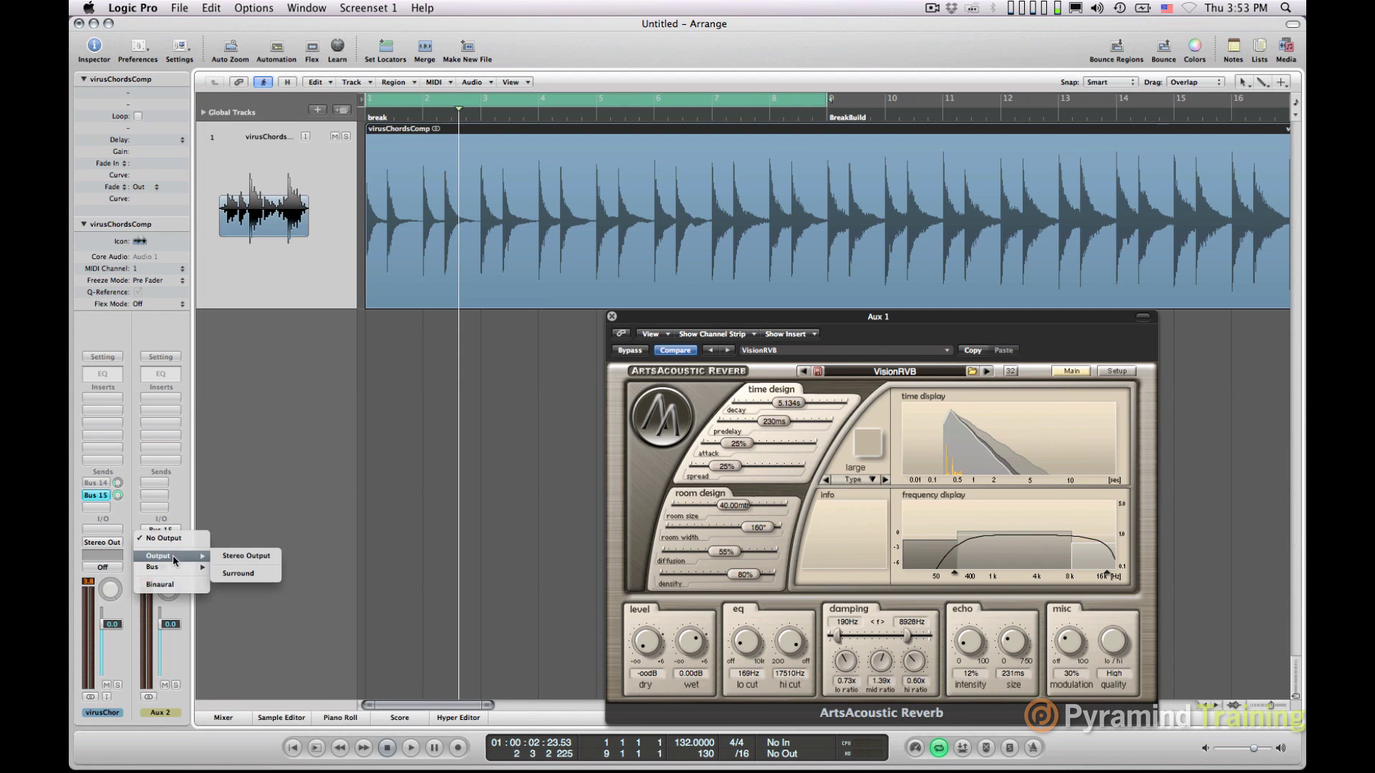
left_click(256, 556)
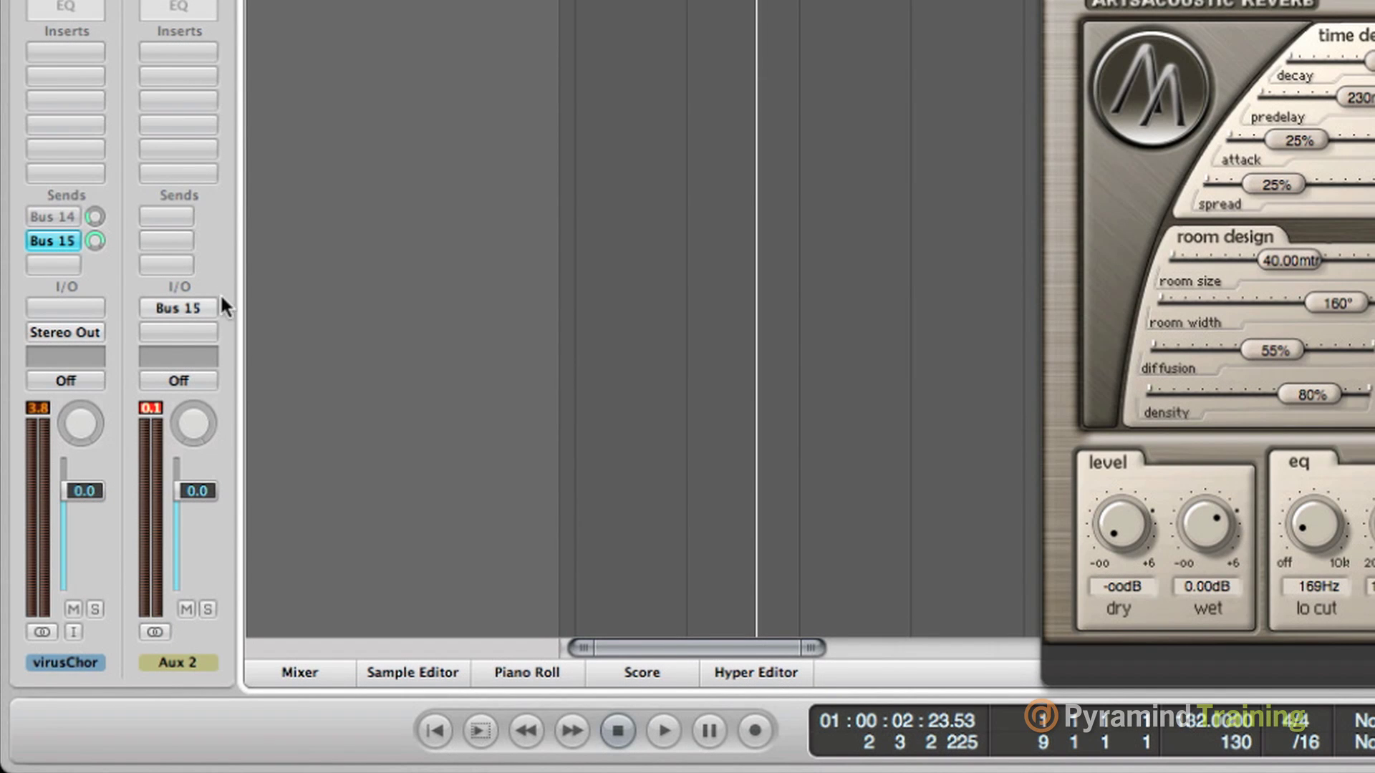
Re-enable the Bus 14 send on the virusChords channel and play the chords with the reverb
left_click(57, 217)
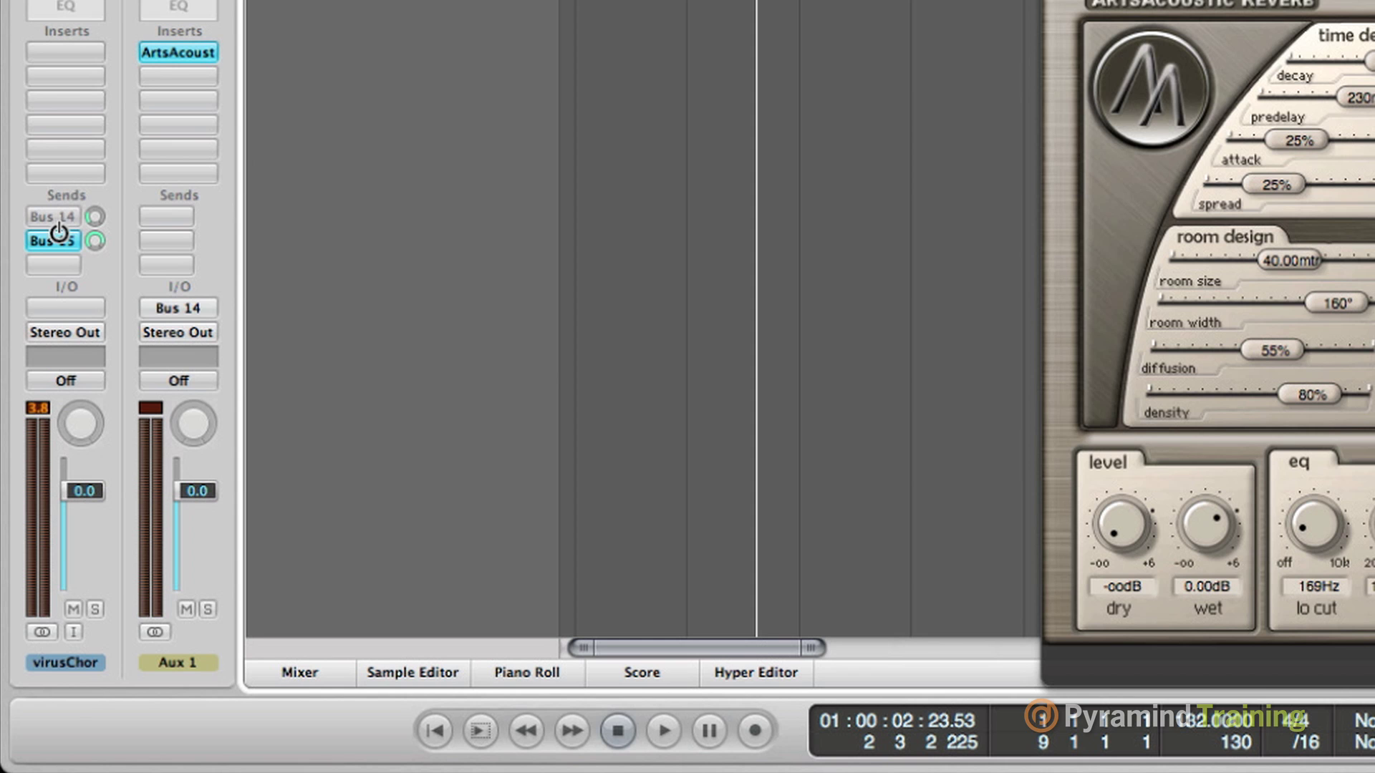
left_click(58, 218)
key("space")
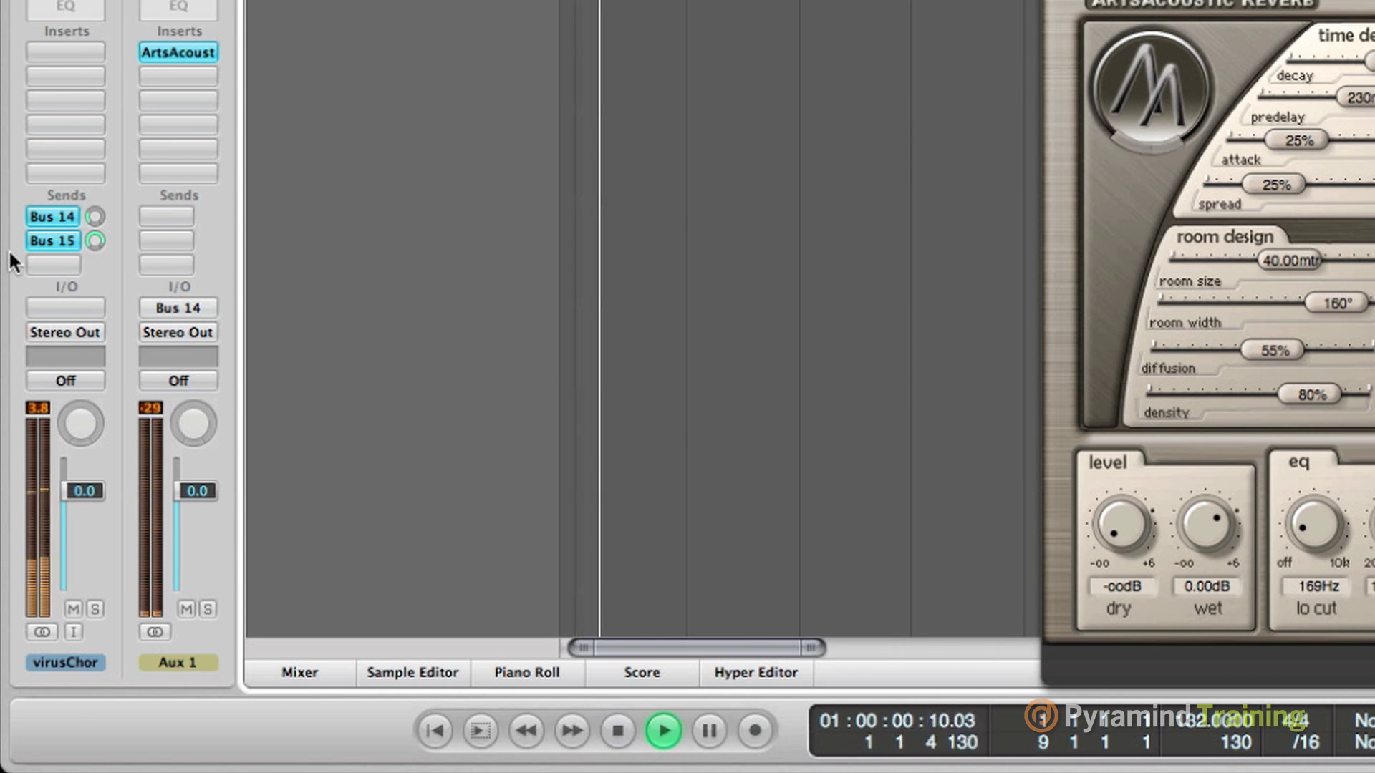
key("space")
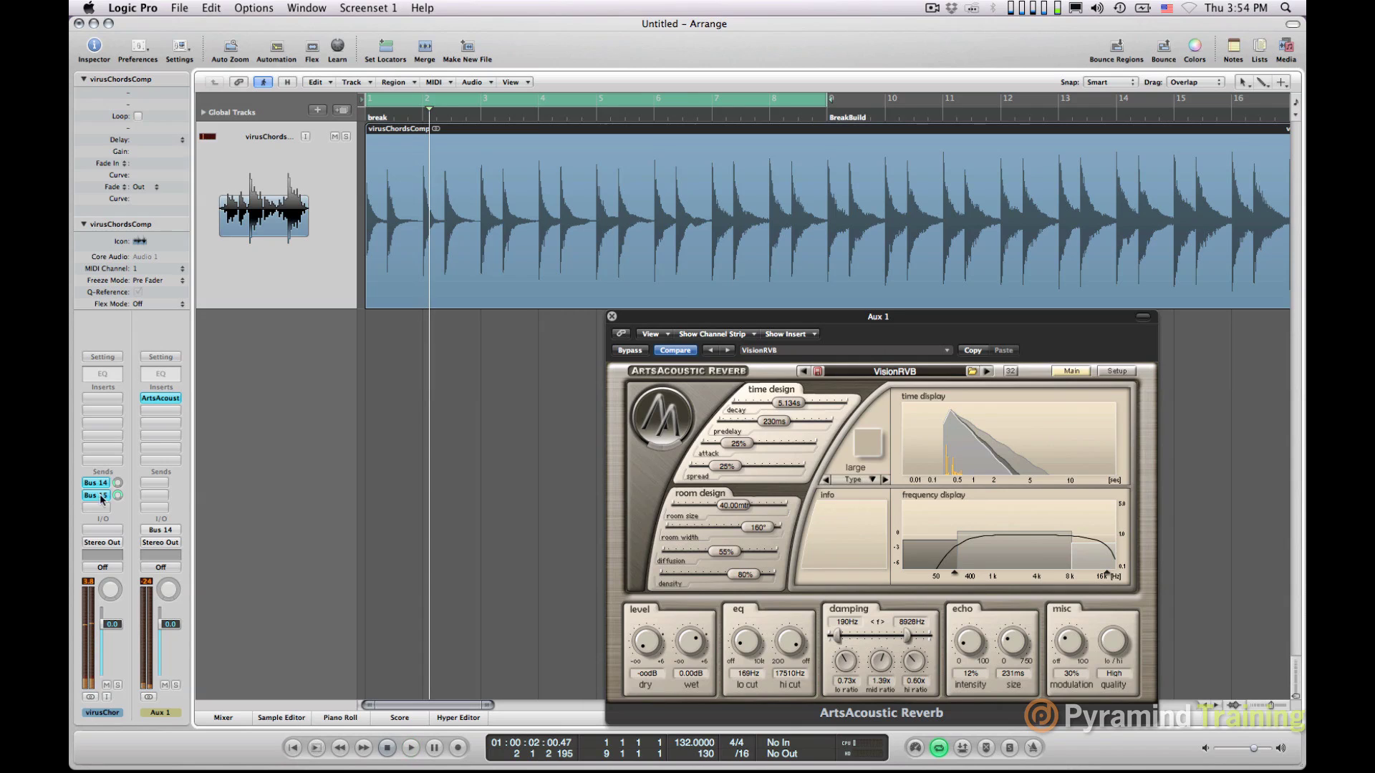
Insert a Compressor below the ArtsAcoustic Reverb on Aux 1 and place its window between the channel strips and the reverb
left_click(153, 409)
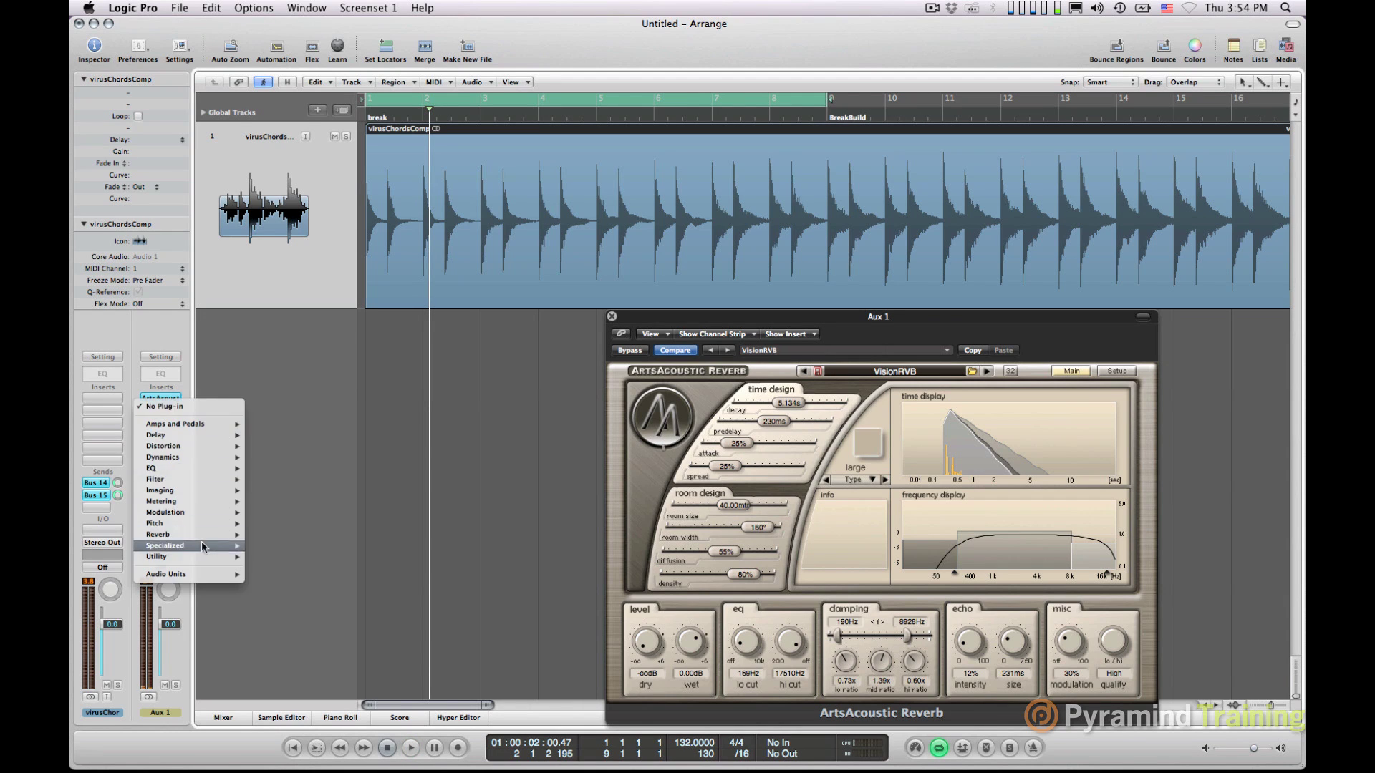
mouse_move(218, 457)
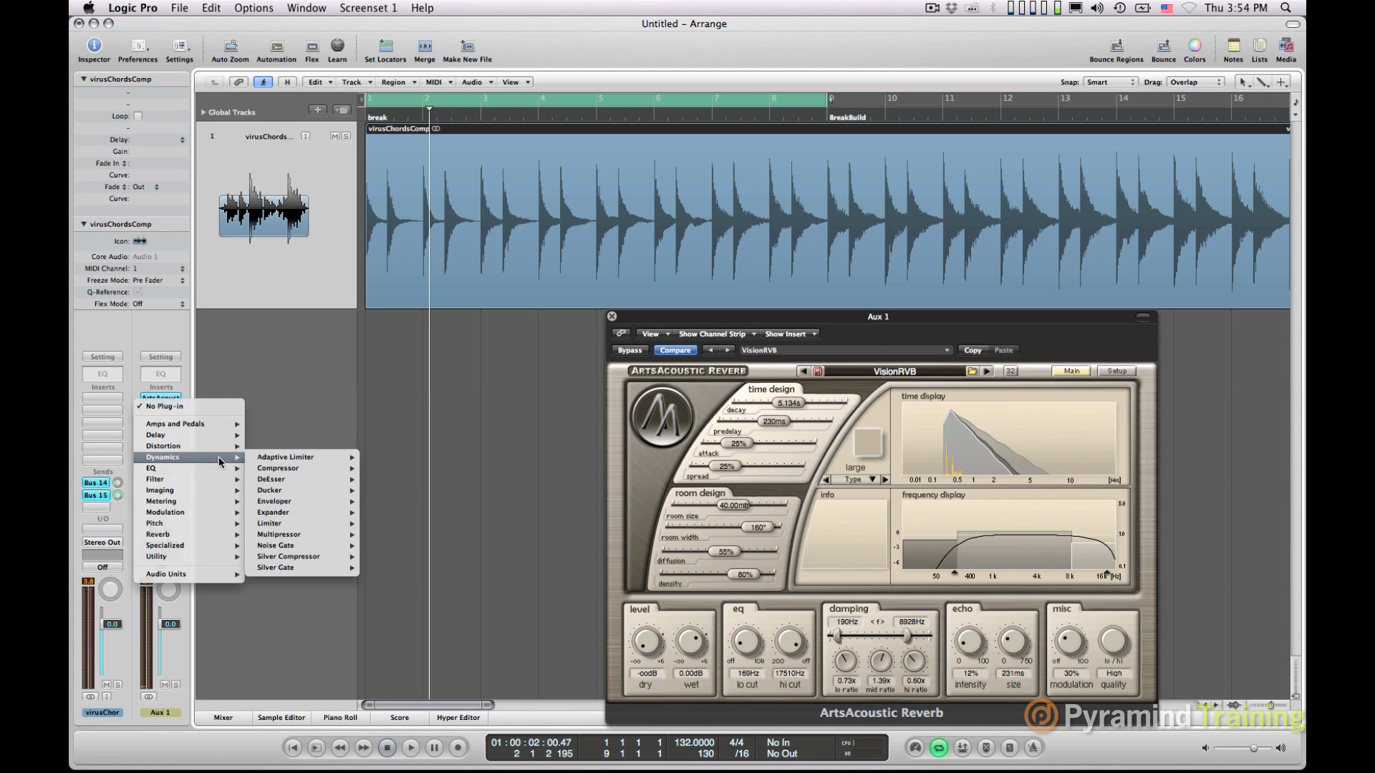
left_click(385, 475)
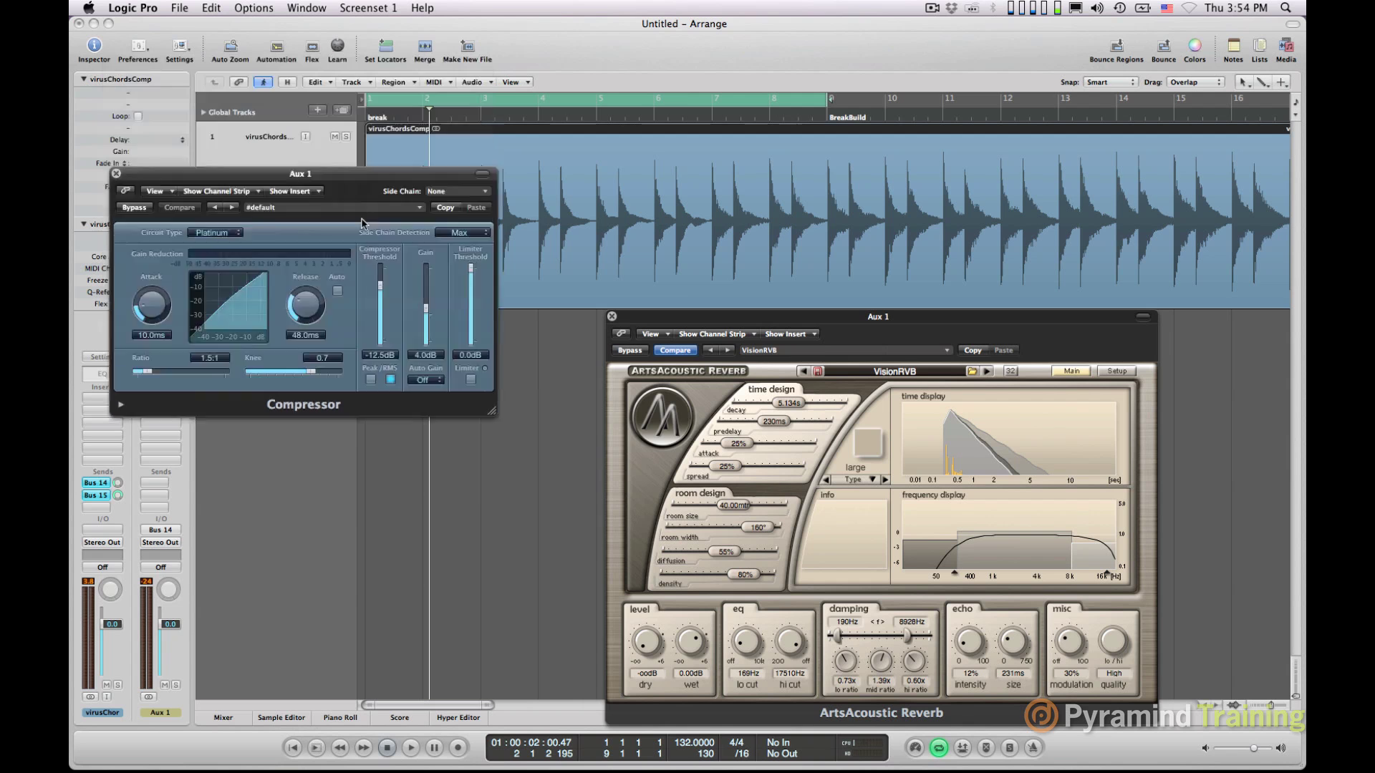
left_click_drag(353, 176, 458, 318)
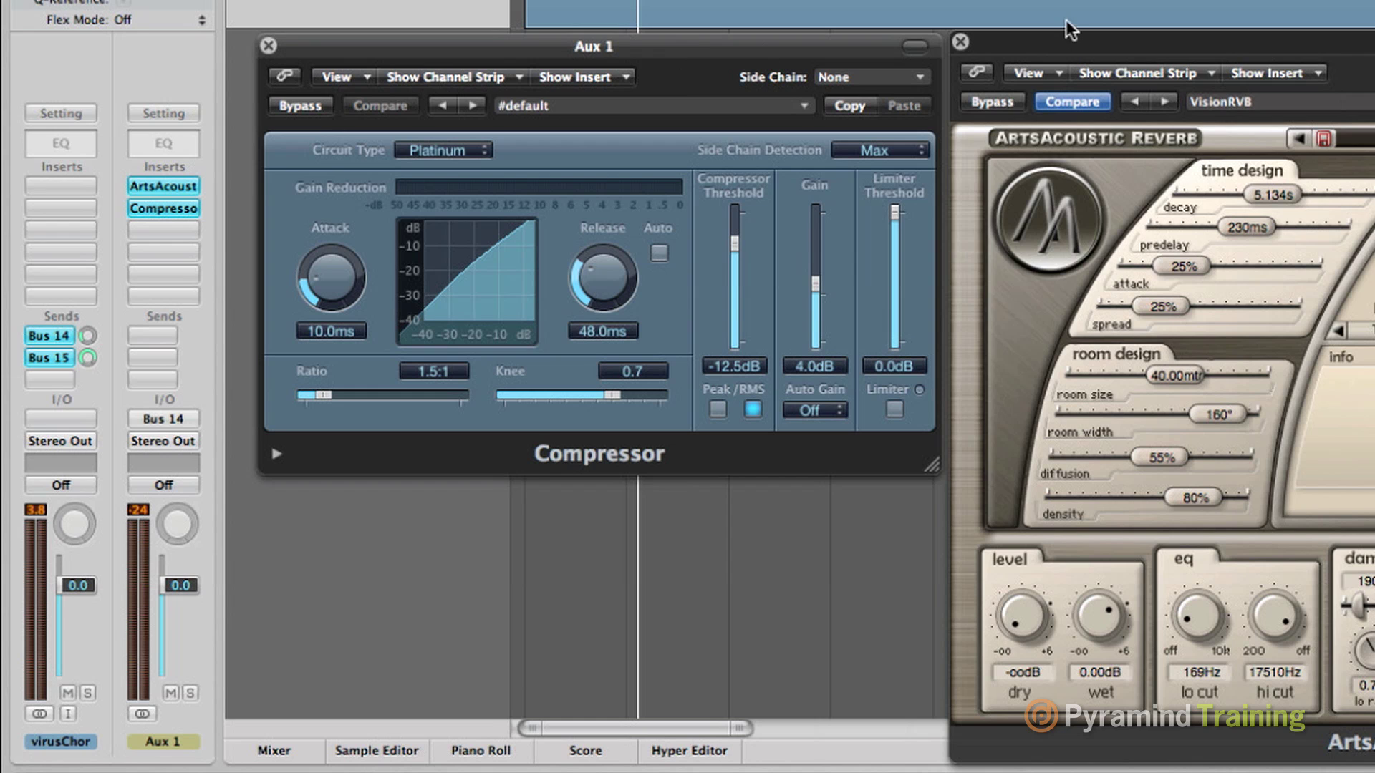
left_click_drag(1044, 42, 1044, 49)
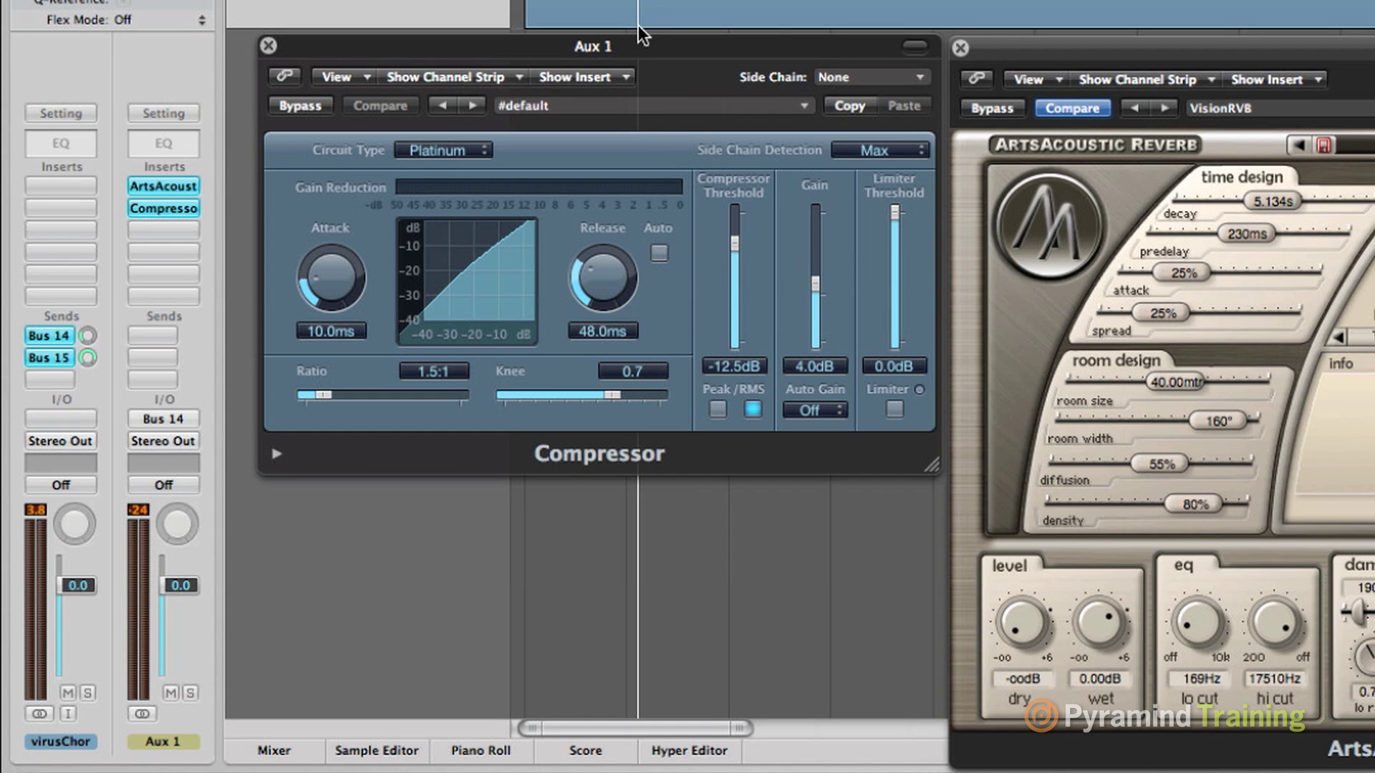
left_click(638, 46)
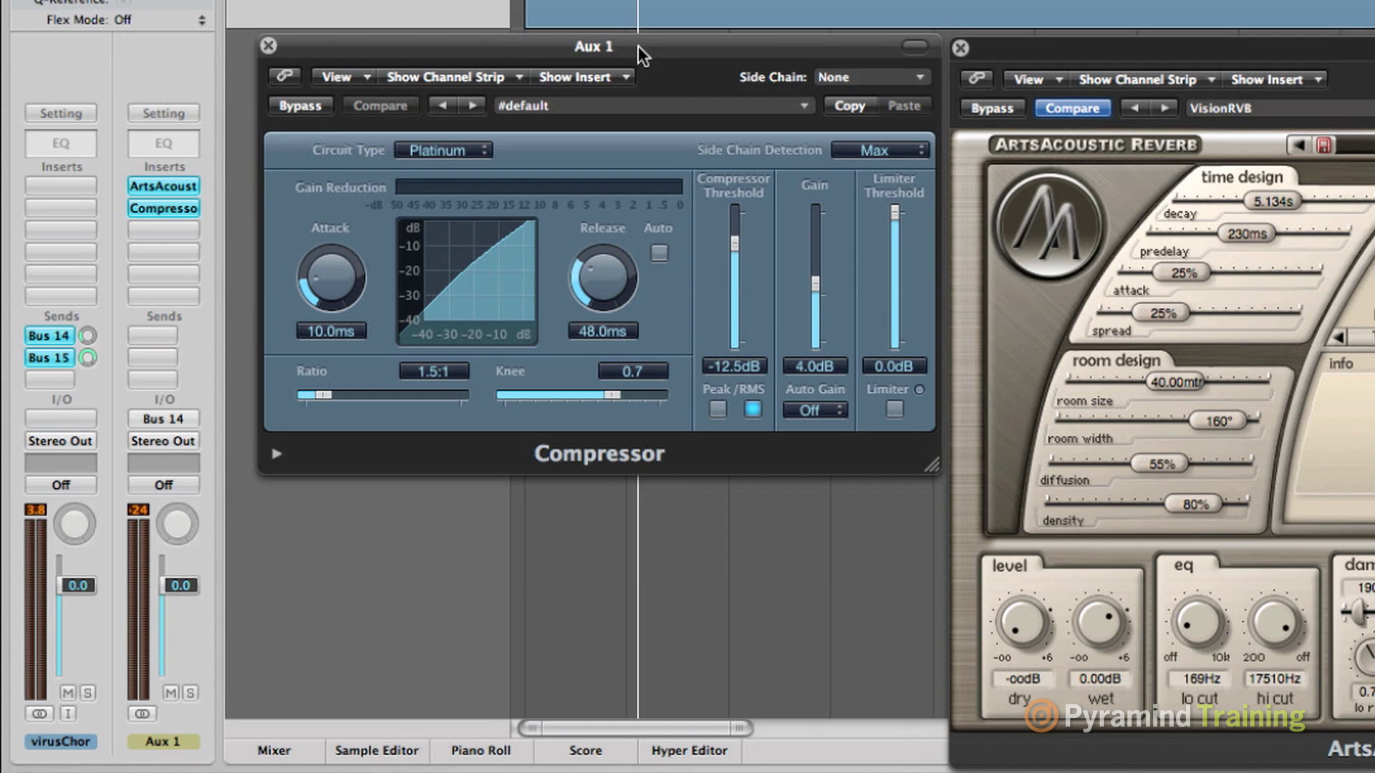
Show Aux 2 beside the virusChords channel and set the Aux 1 compressor's side chain to Bus 15
left_click(849, 83)
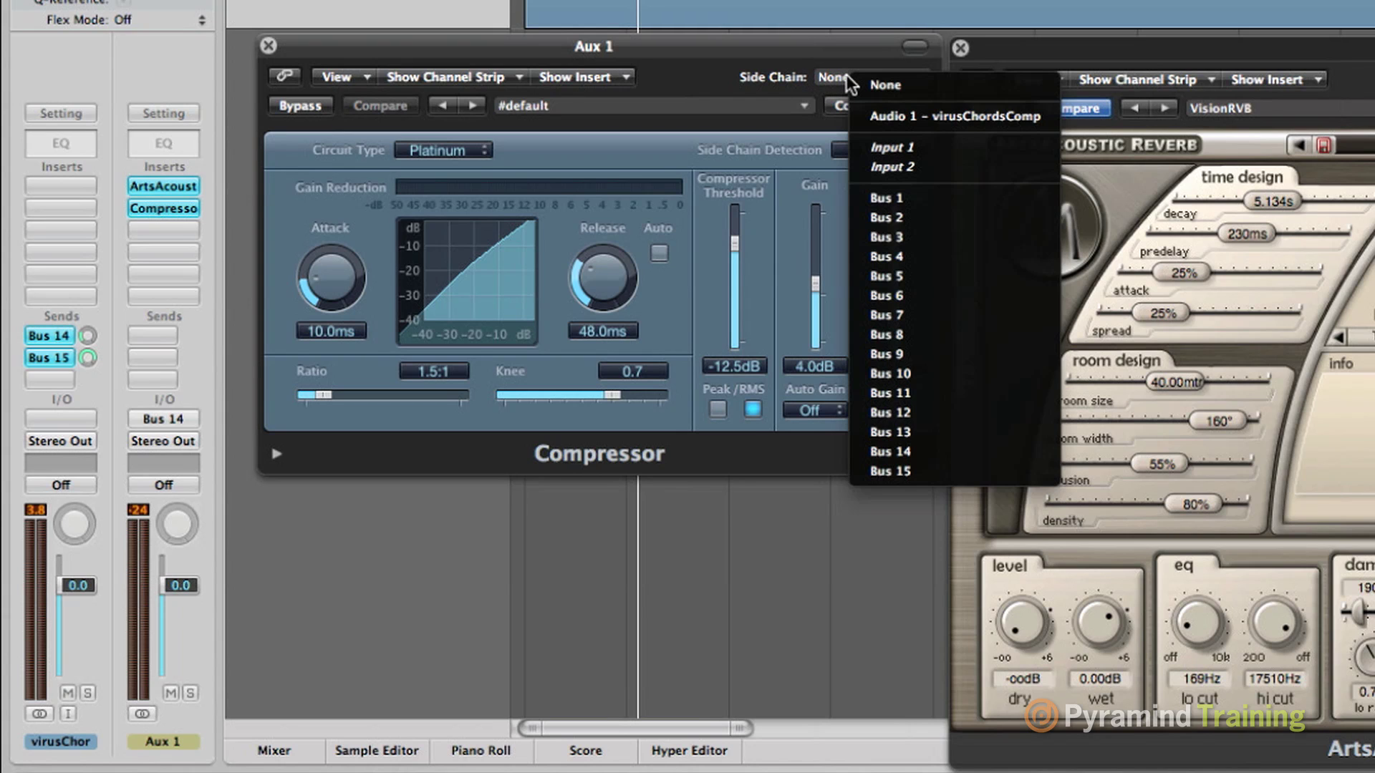
left_click(797, 69)
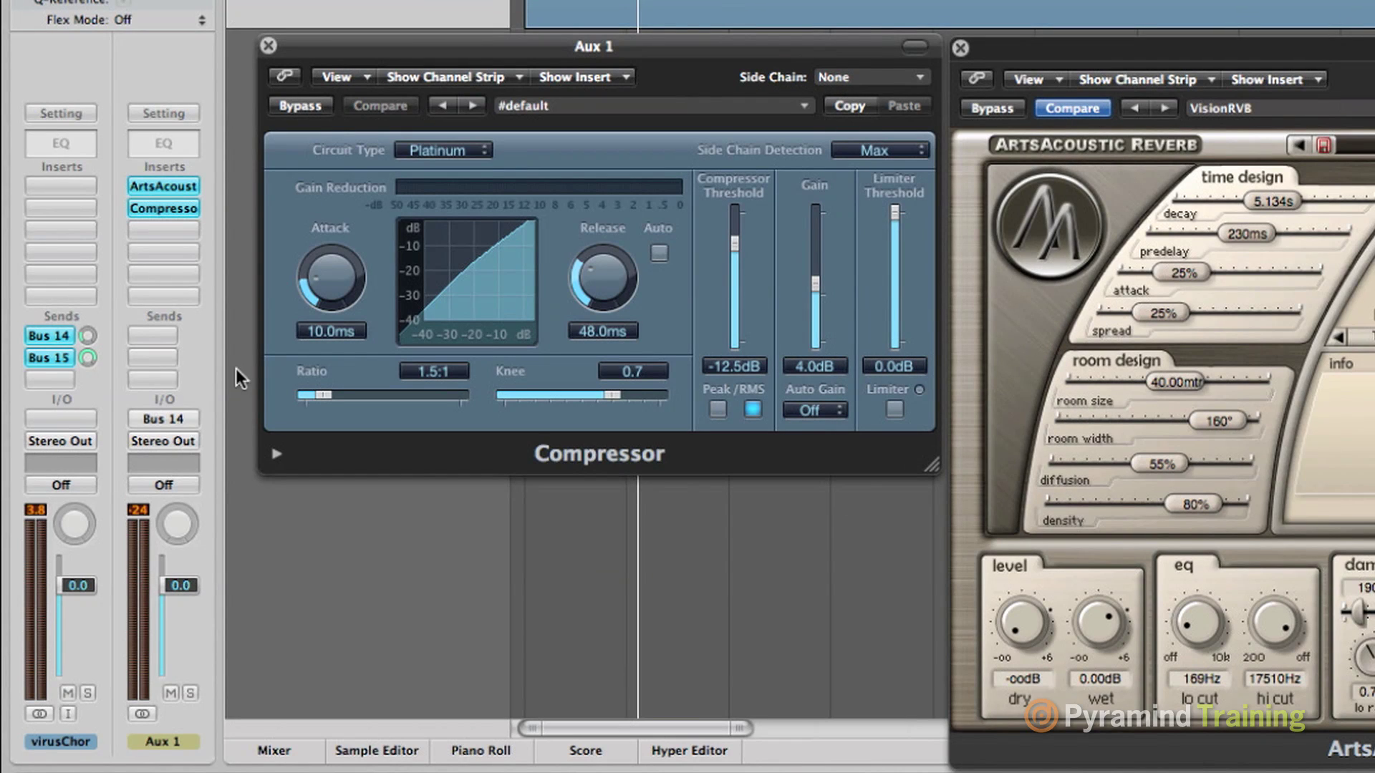
left_click(65, 350)
left_click(46, 376)
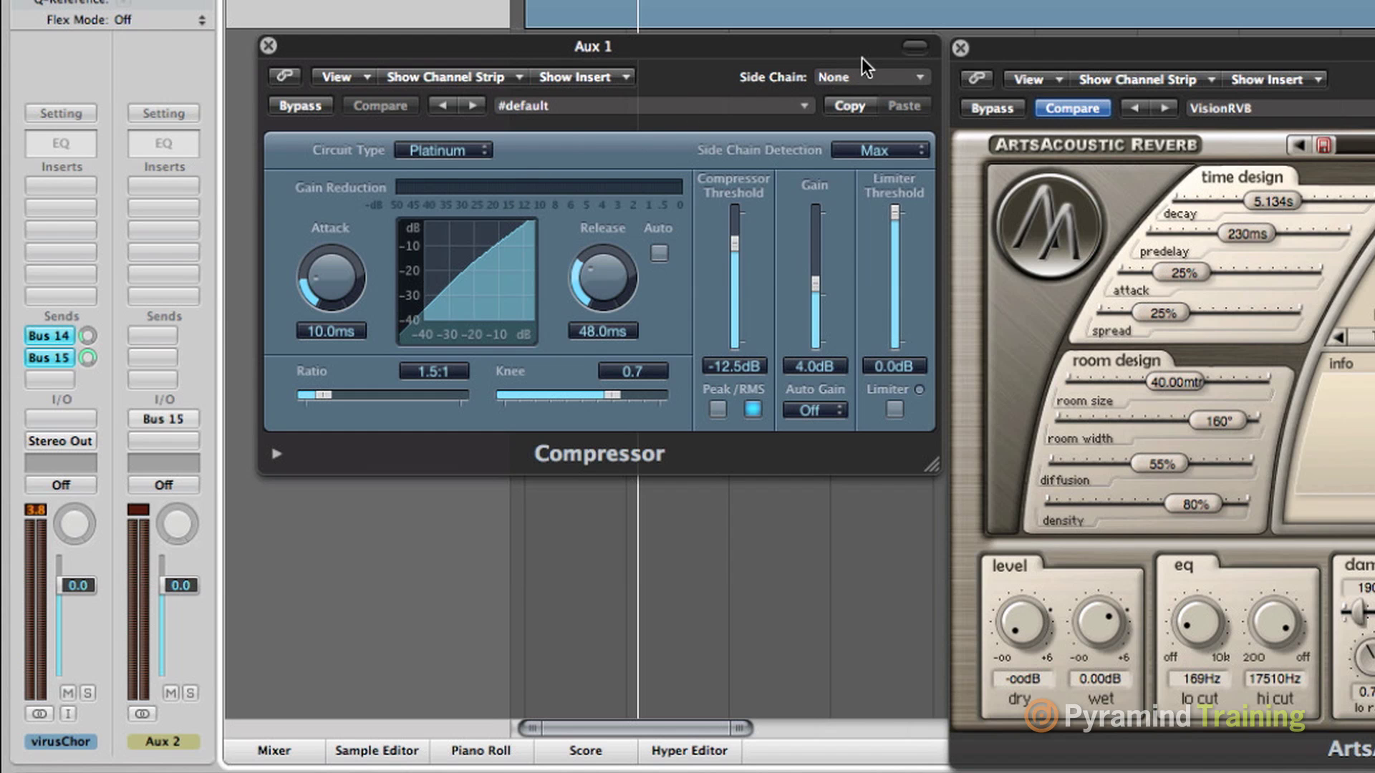
left_click_drag(806, 49, 782, 54)
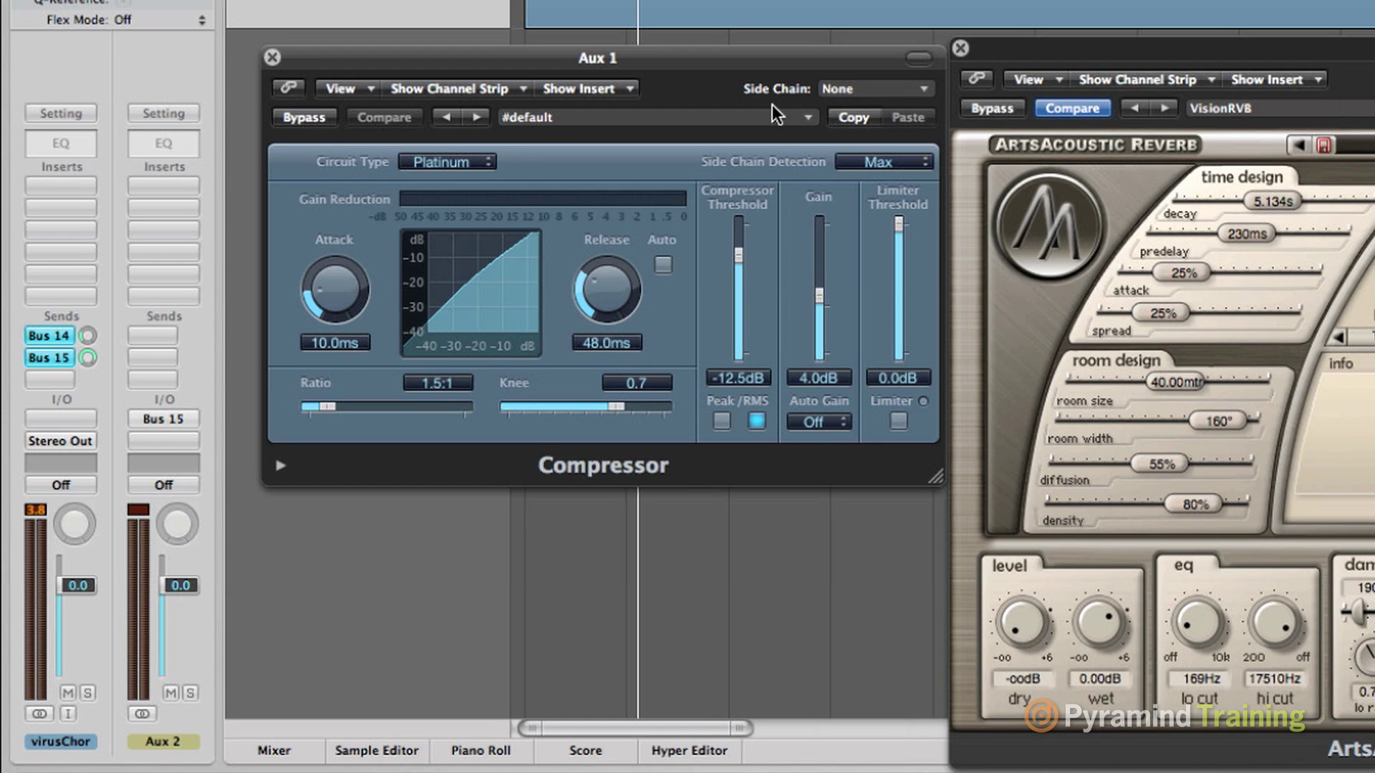
left_click(885, 80)
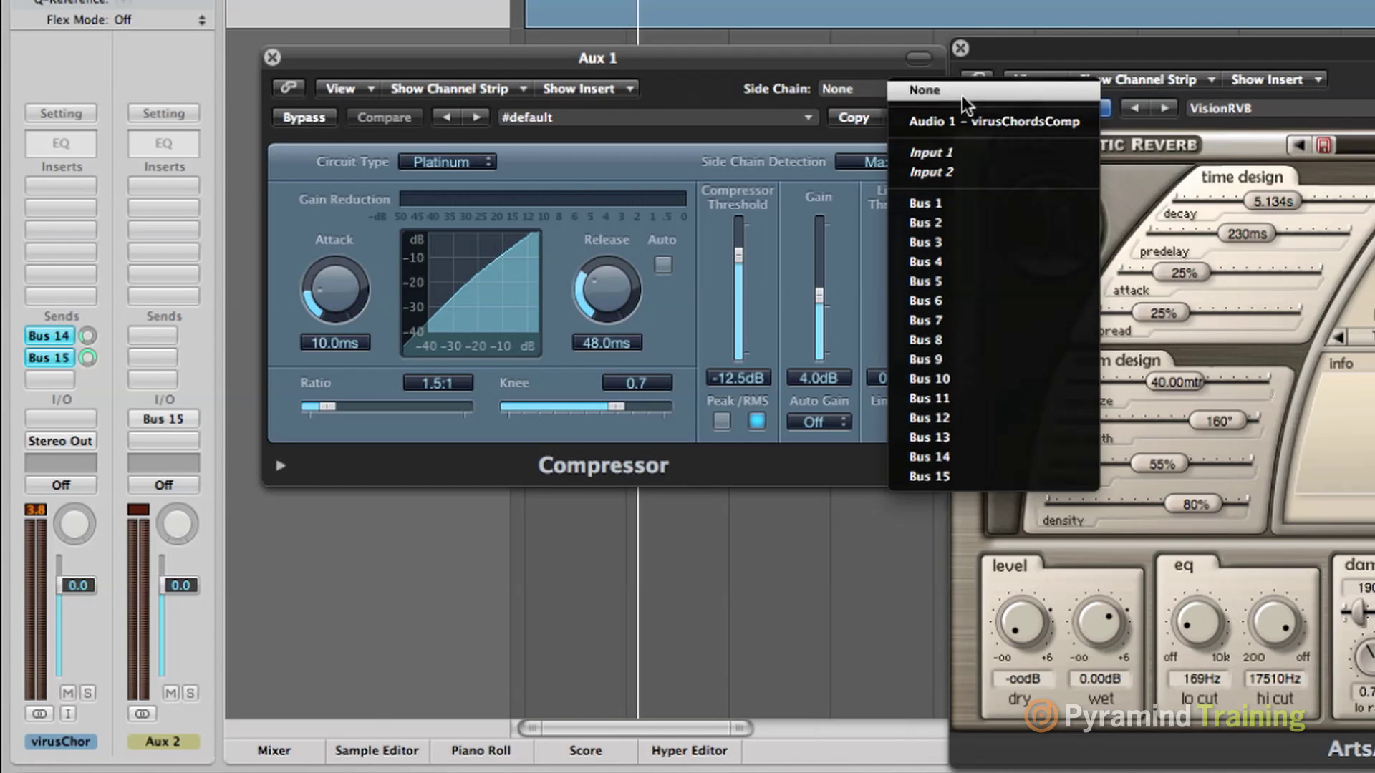
left_click(995, 469)
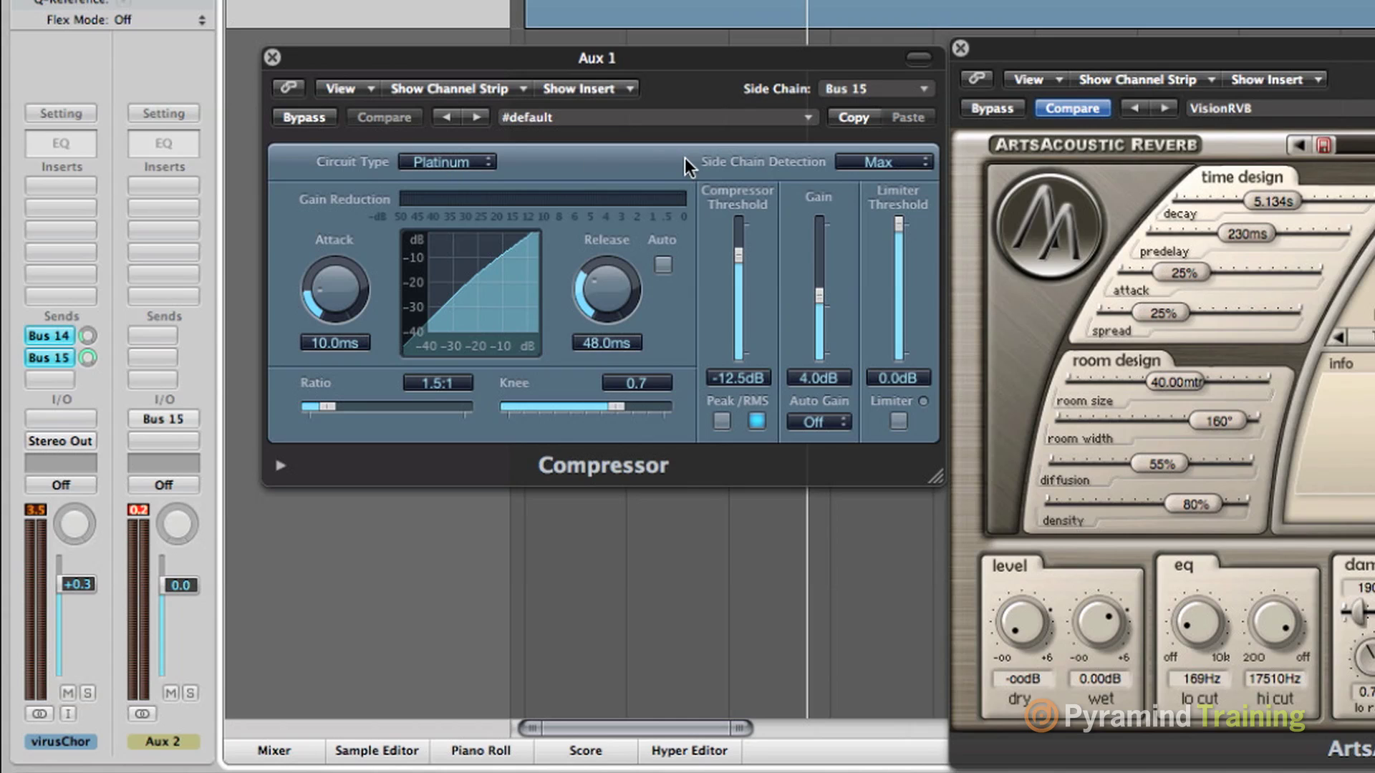
Set the compressor's attack to 1.5 ms, release to 64 ms and ratio to 1.6:1
left_click_drag(352, 295, 350, 321)
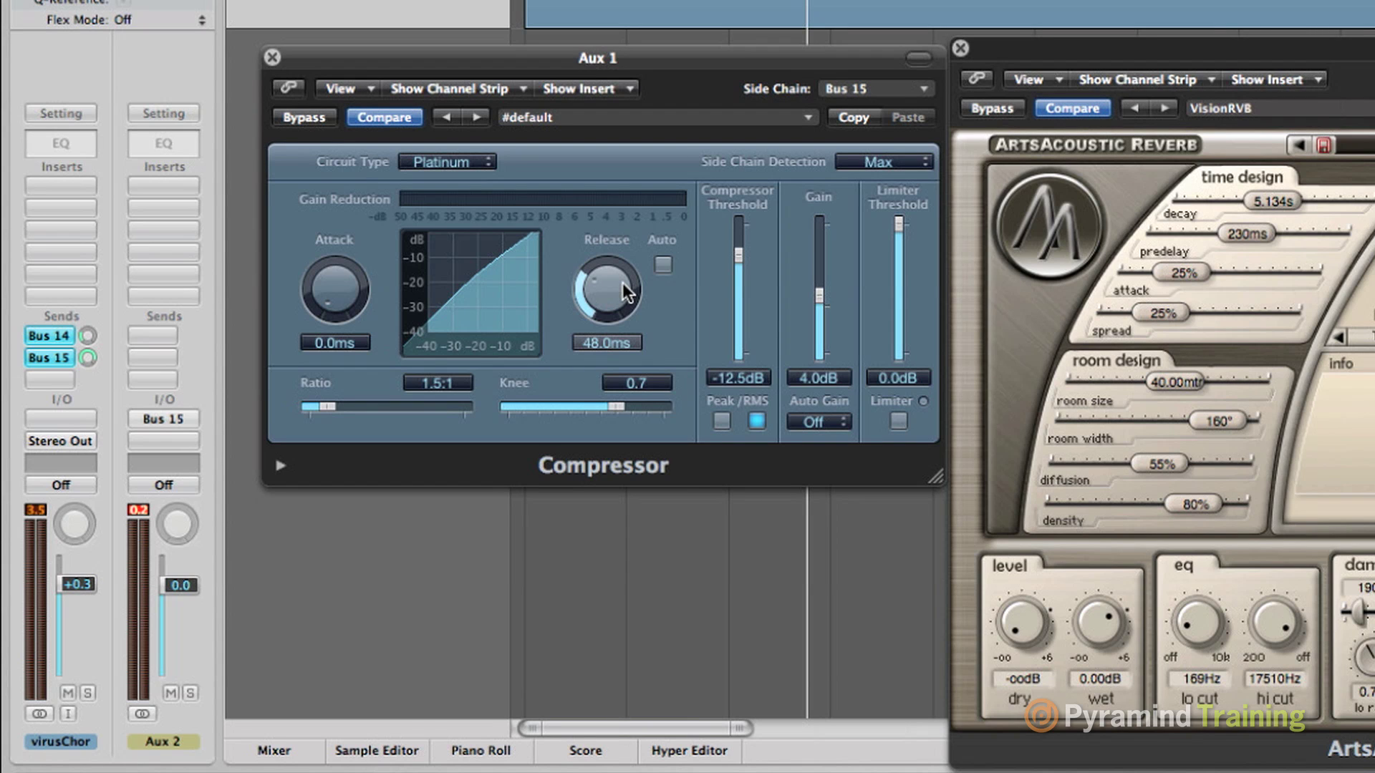
mouse_move(597, 295)
left_mouse_down()
mouse_move(595, 272)
mouse_move(604, 289)
left_mouse_up()
left_click_drag(323, 414, 328, 410)
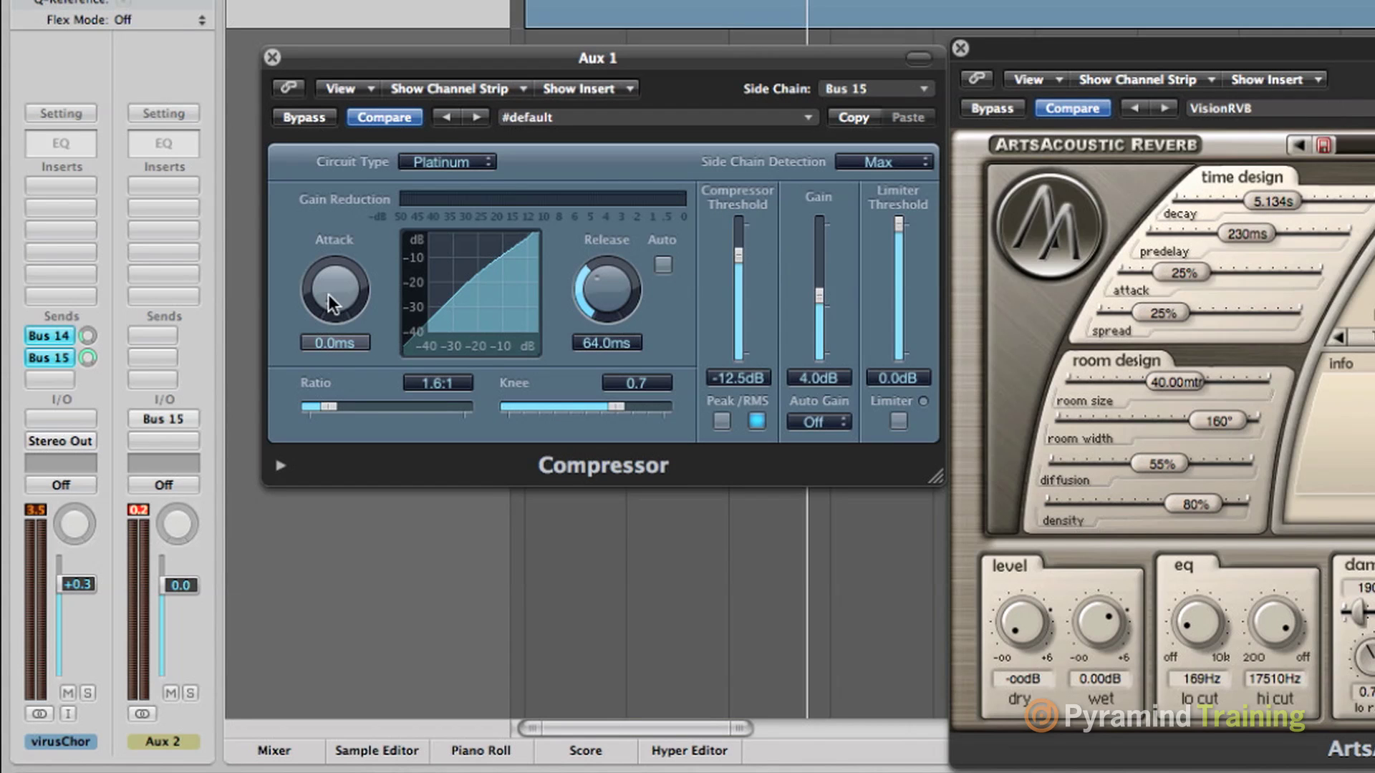
left_click_drag(315, 282, 320, 294)
mouse_move(334, 298)
left_mouse_down()
mouse_move(320, 265)
mouse_move(332, 282)
mouse_move(315, 289)
left_mouse_up()
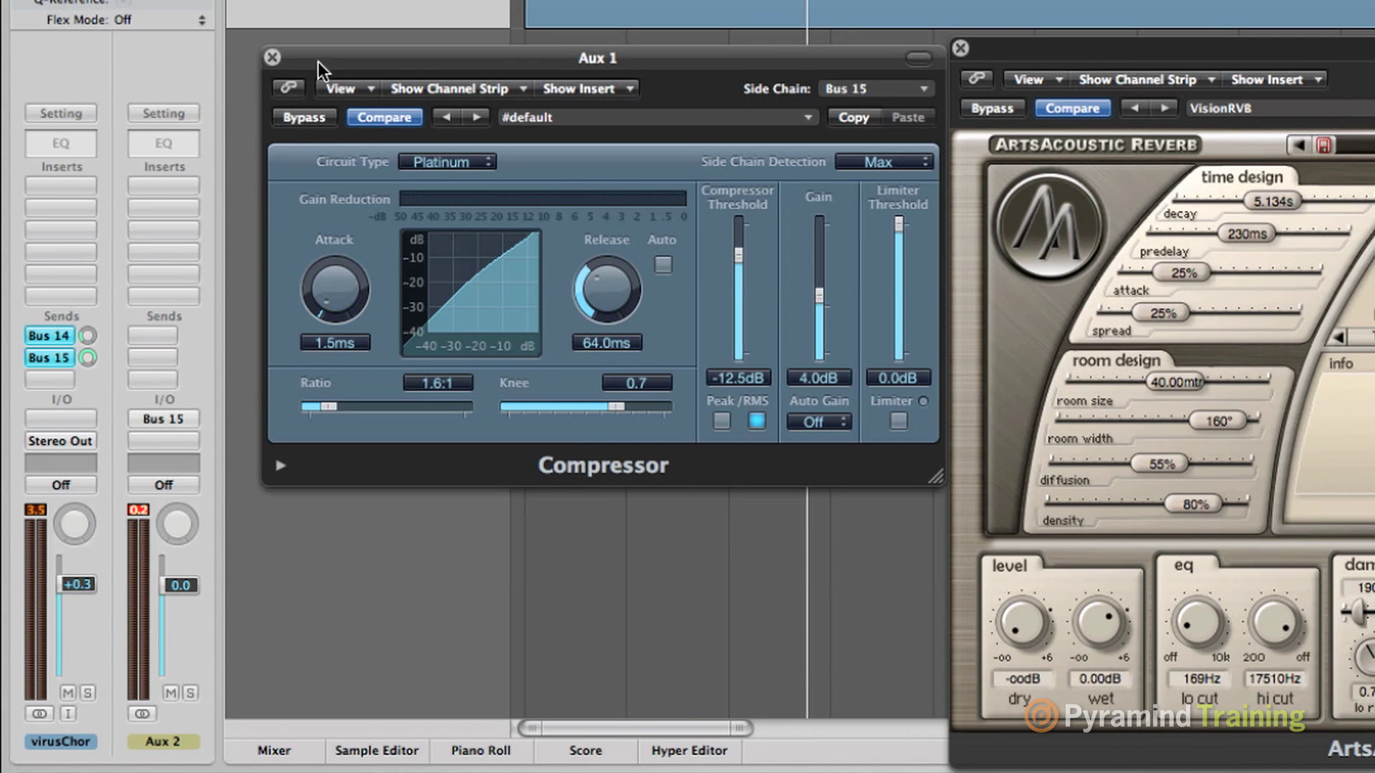
Reposition the compressor window slightly and lower the compressor threshold to -33.5 dB
left_click_drag(318, 62, 312, 87)
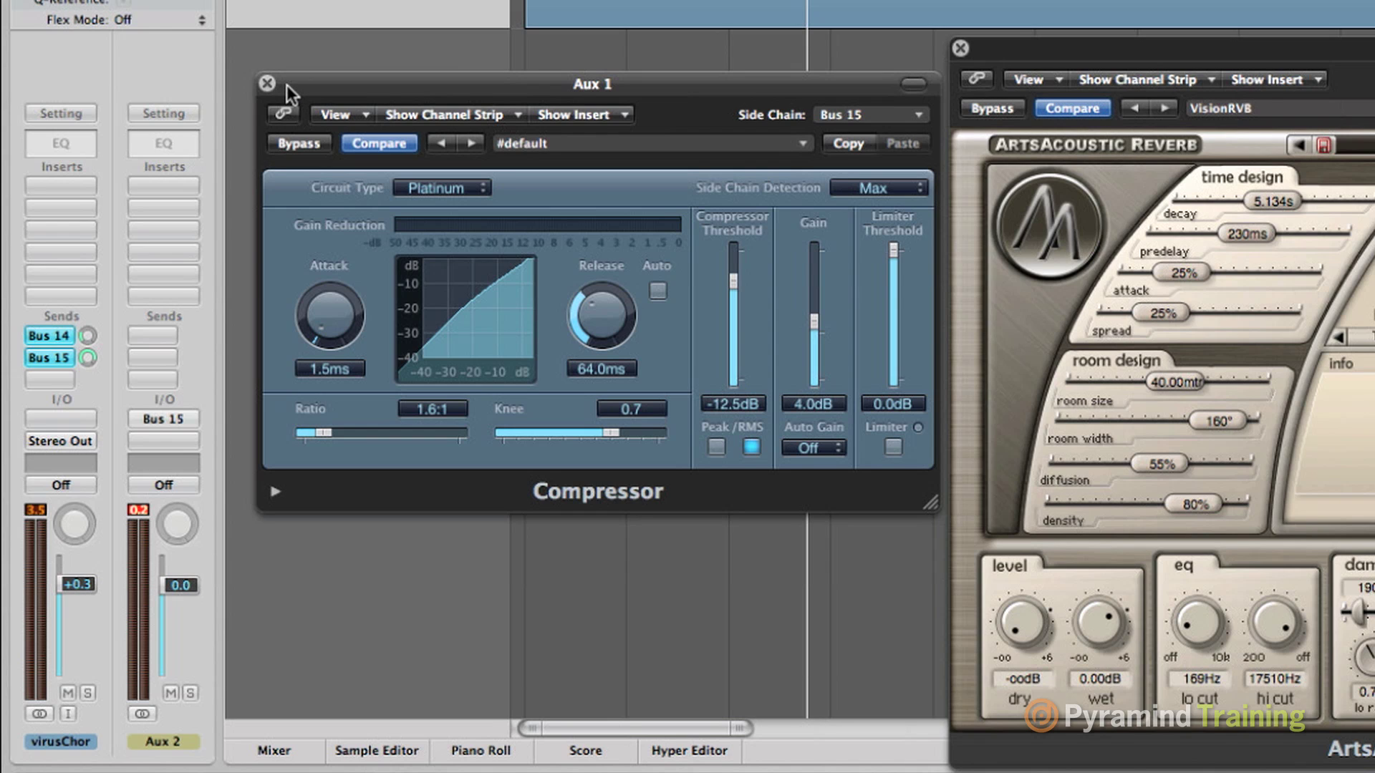
left_click_drag(291, 90, 279, 87)
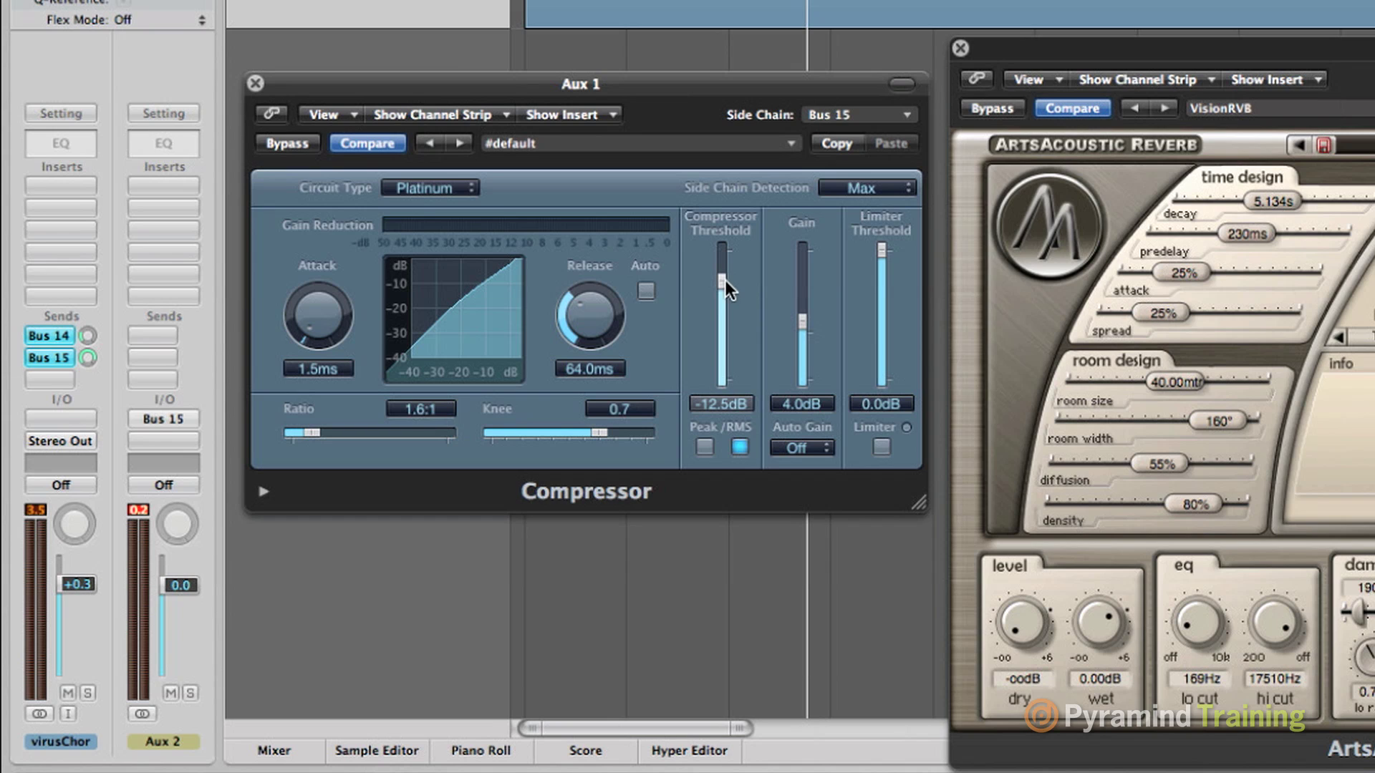
left_click_drag(725, 280, 724, 334)
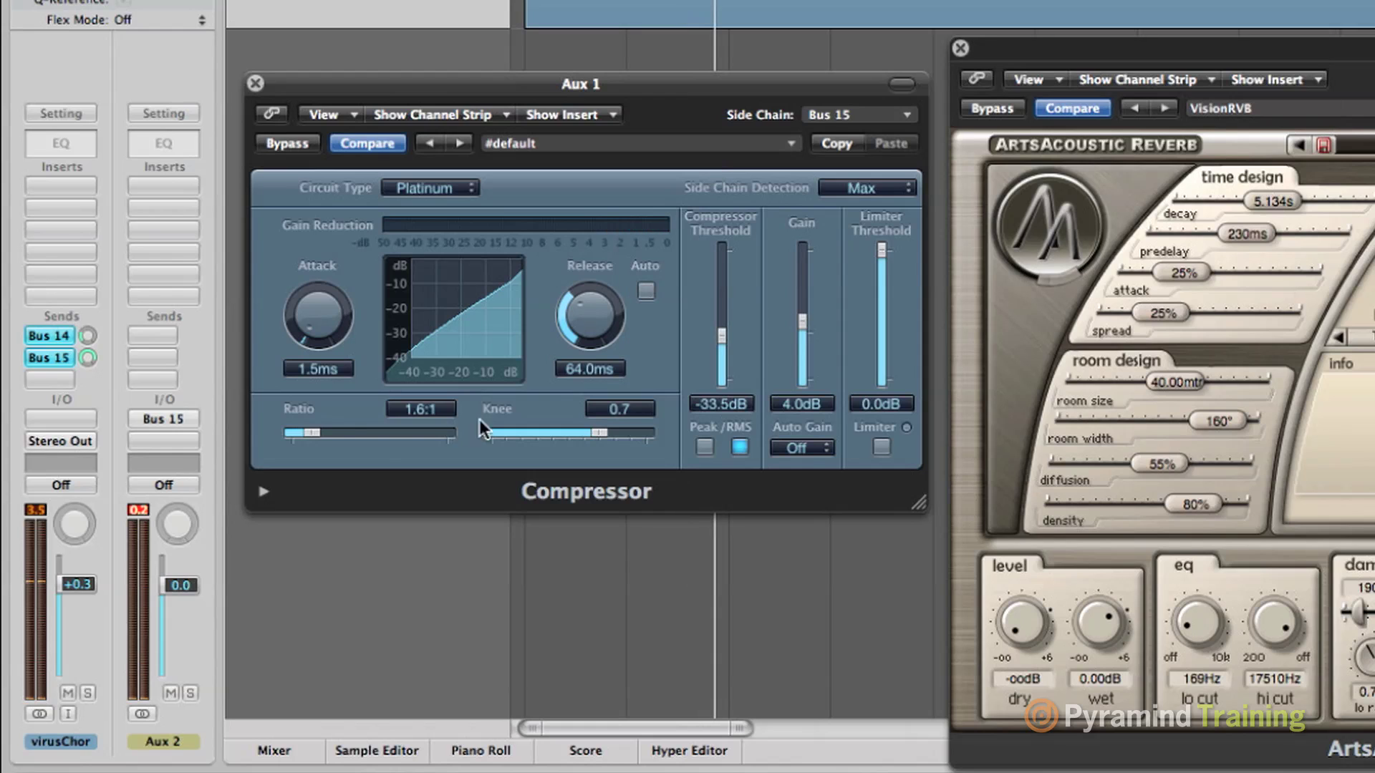
Raise the compressor's ratio to 4.1:1 and, with Aux 1 shown beside virusChords, switch the circuit type to FET
left_click_drag(311, 433, 356, 432)
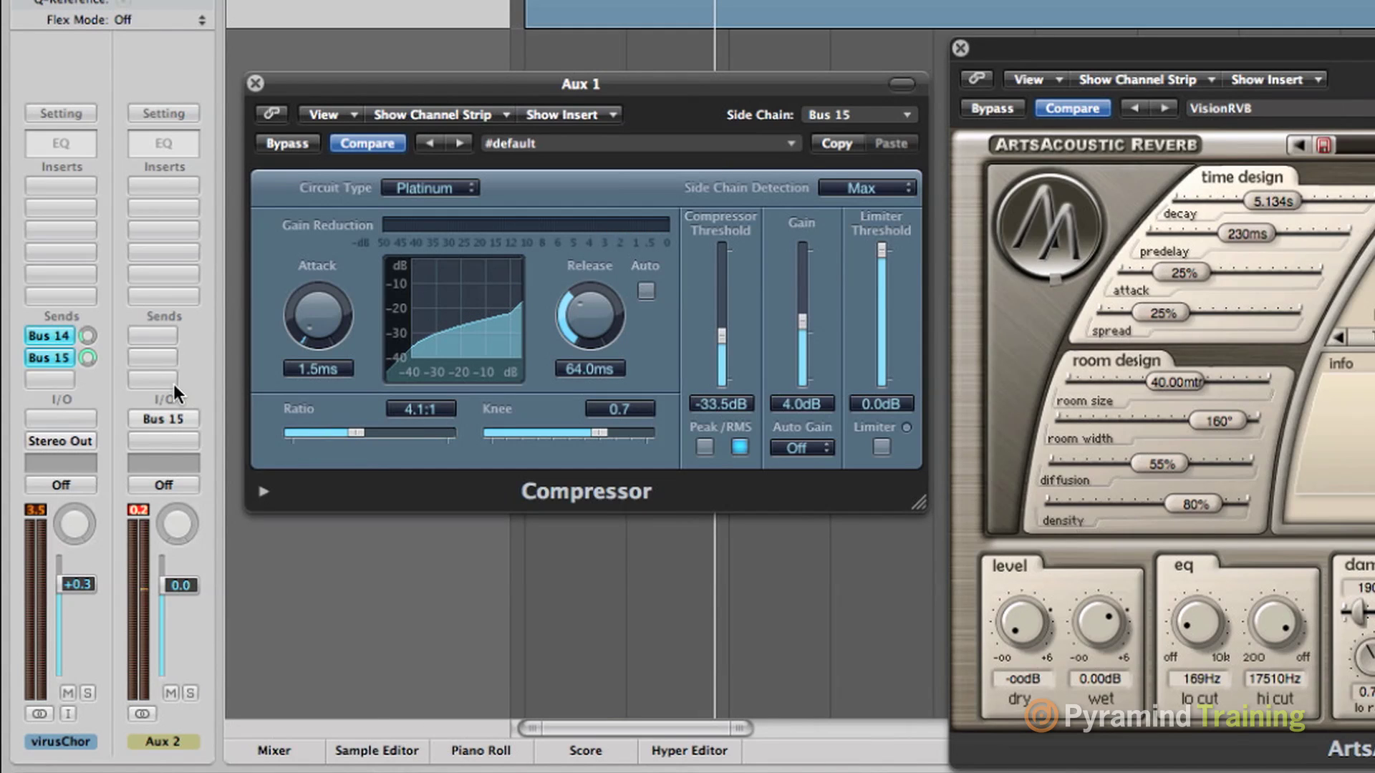
left_click(65, 337)
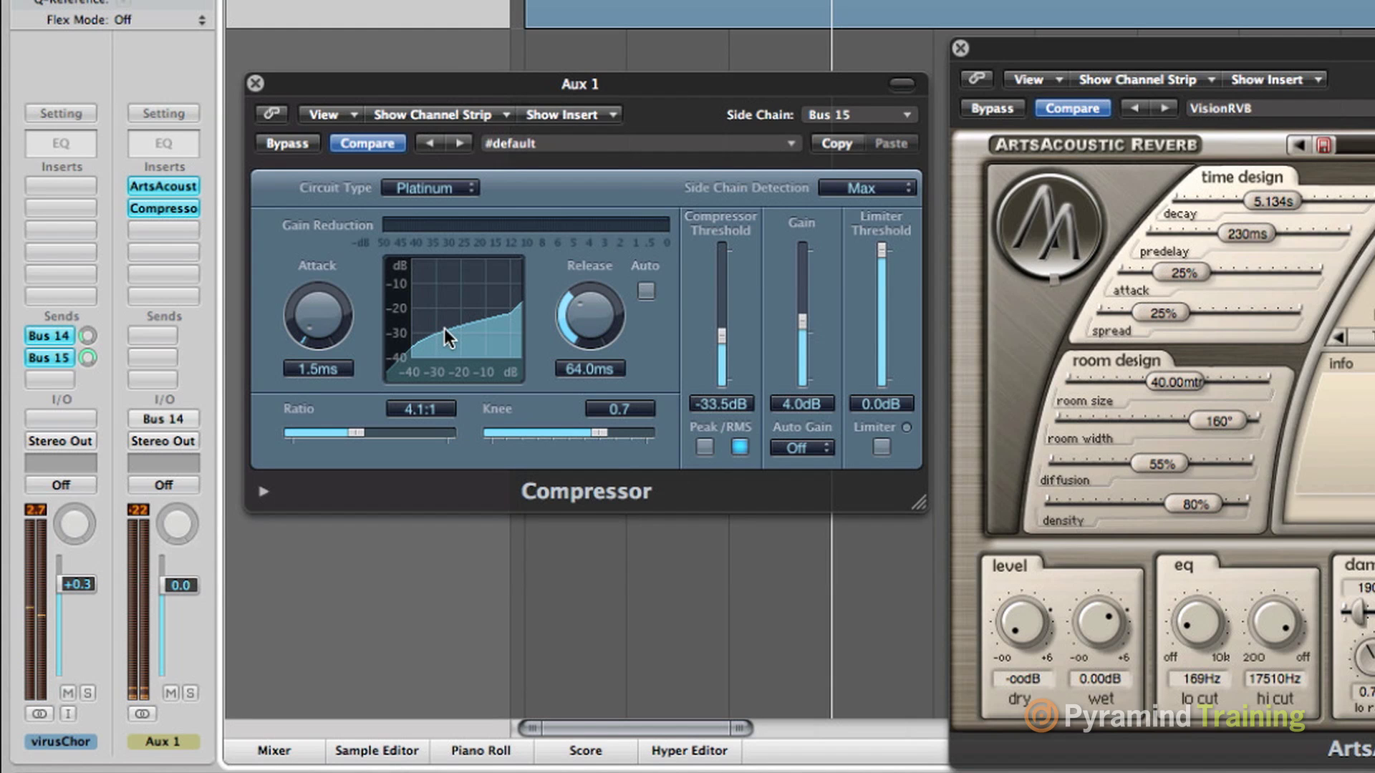
left_click(450, 194)
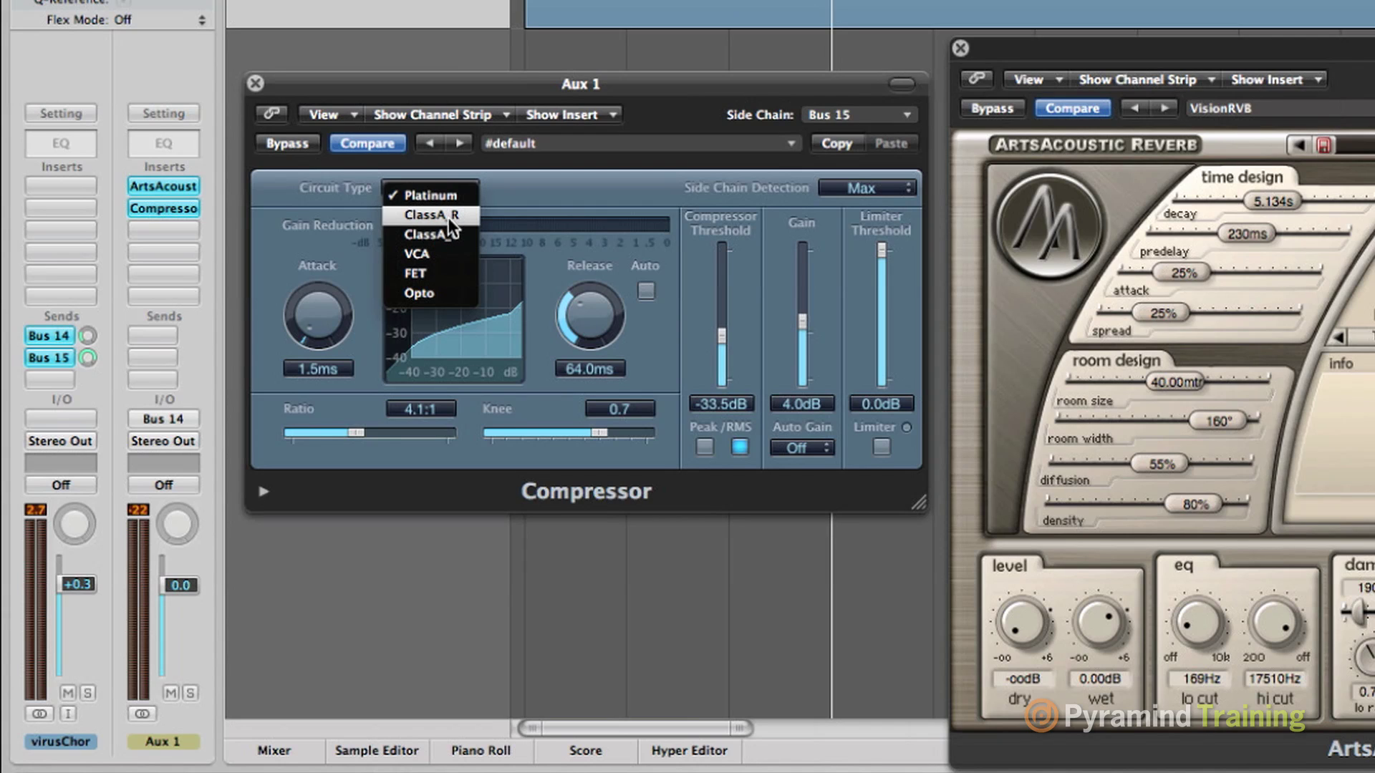
left_click(441, 272)
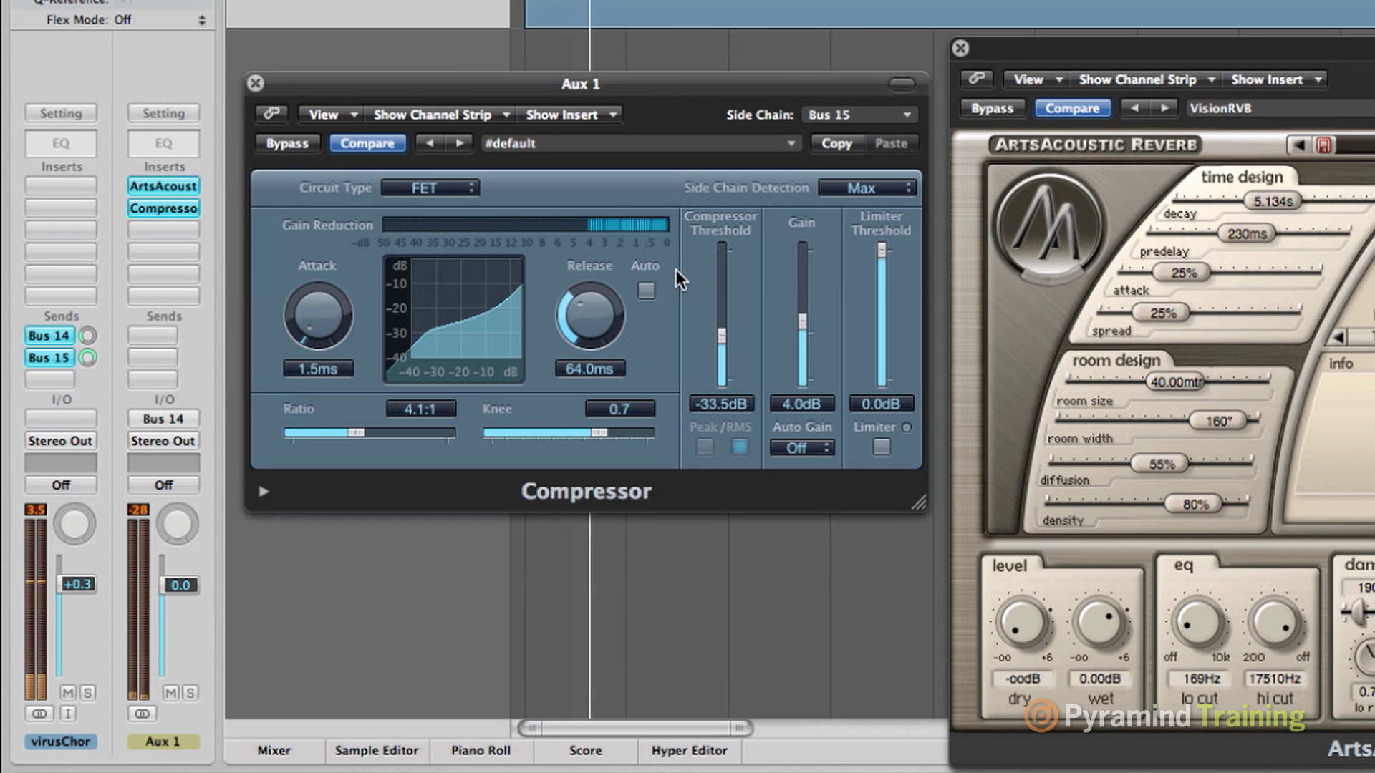
Adjust the compressor to a threshold of -41.5 dB, a release of 21 ms and a ratio of 3.5:1
left_click_drag(720, 334, 719, 396)
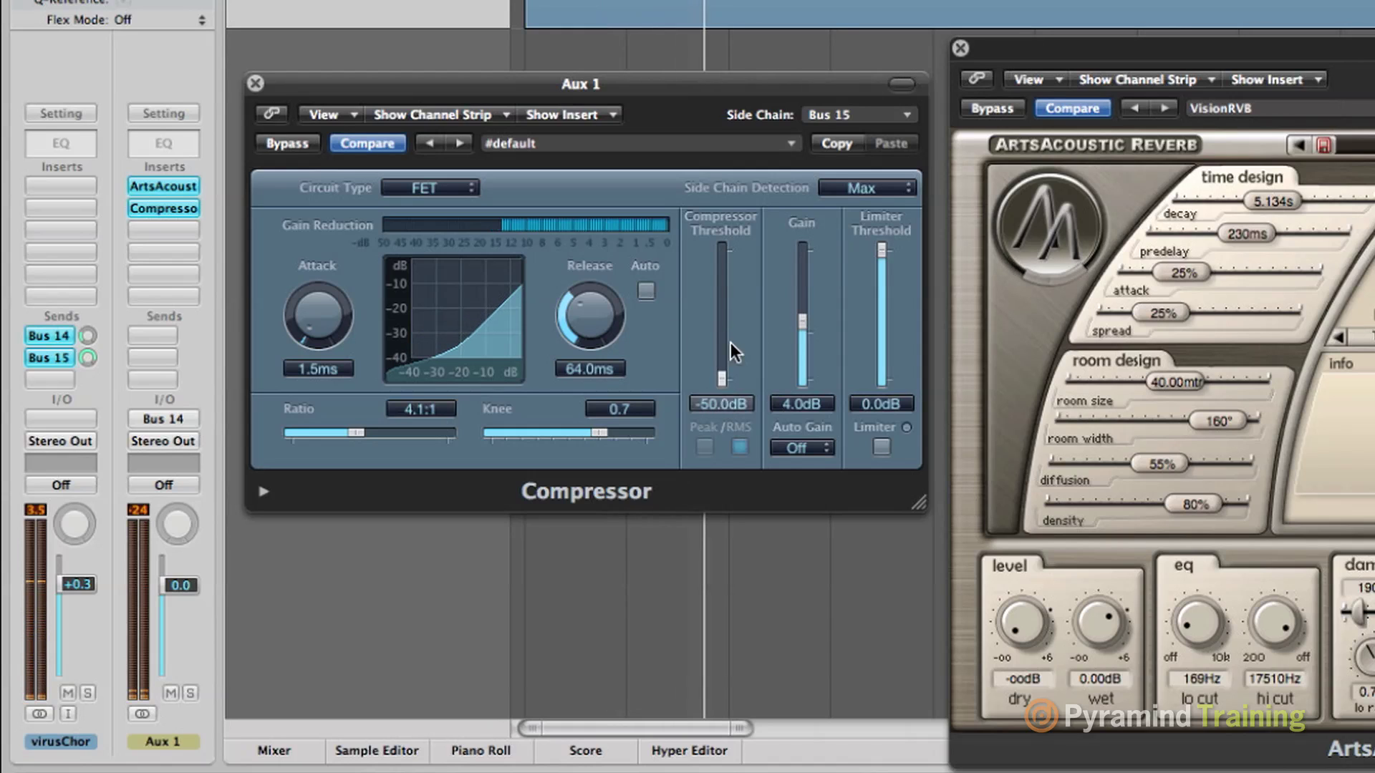
left_click_drag(578, 299, 574, 333)
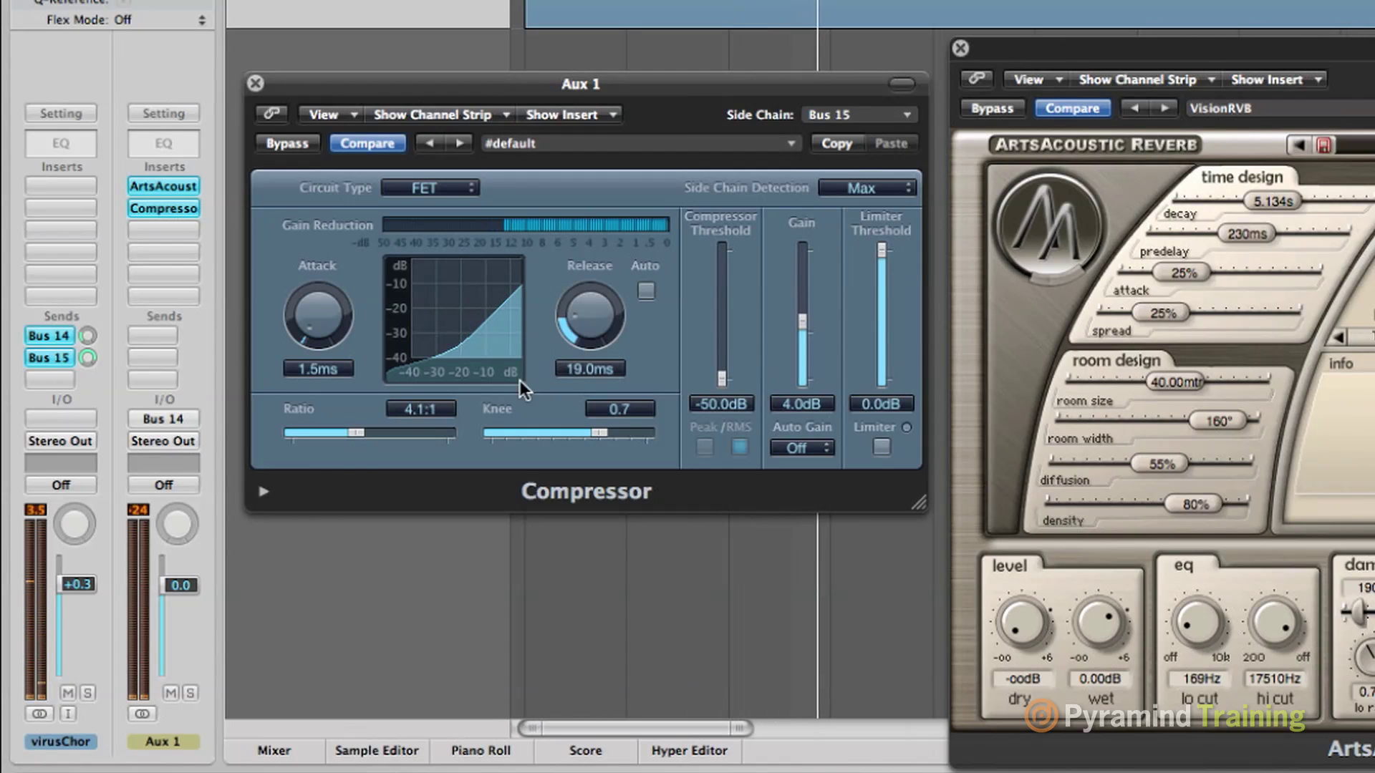
left_click_drag(338, 435, 334, 432)
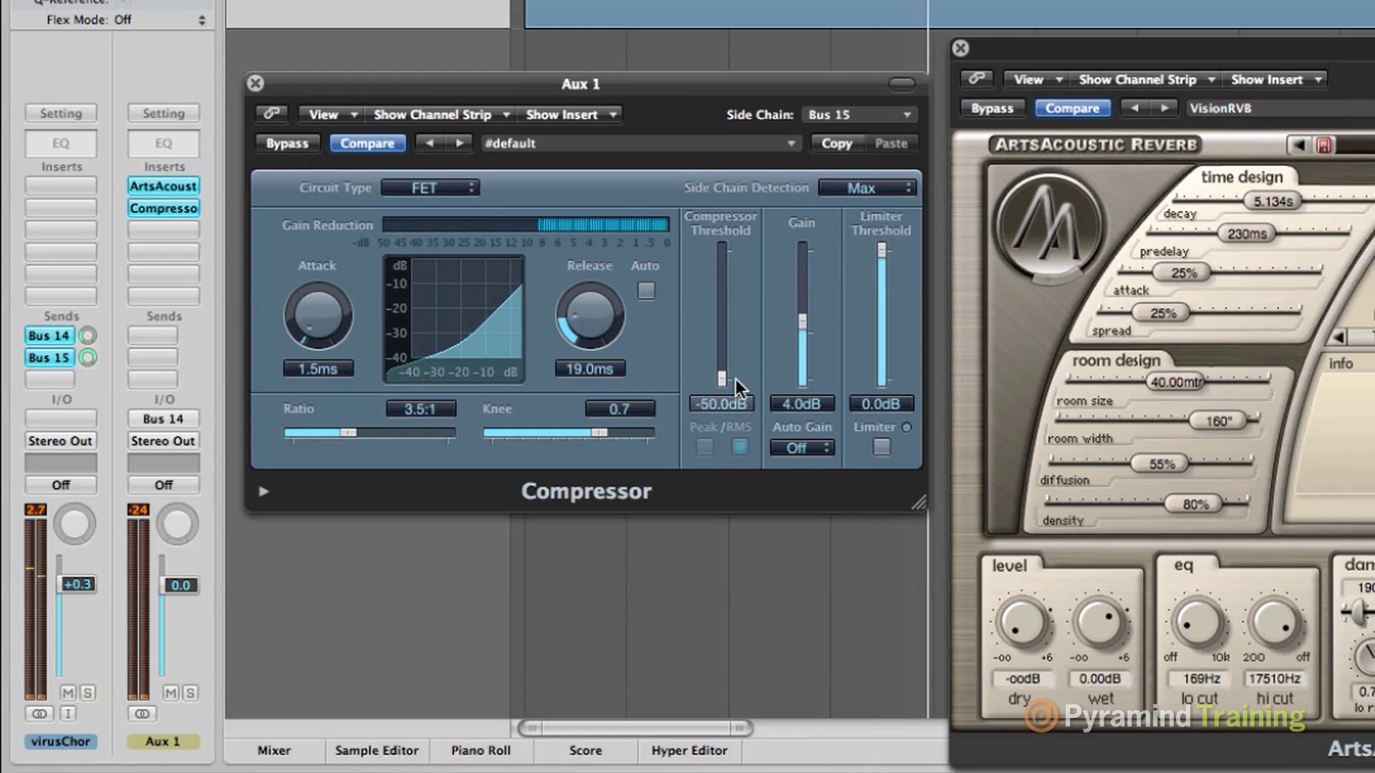
mouse_move(721, 380)
left_mouse_down()
mouse_move(723, 346)
mouse_move(720, 356)
left_mouse_up()
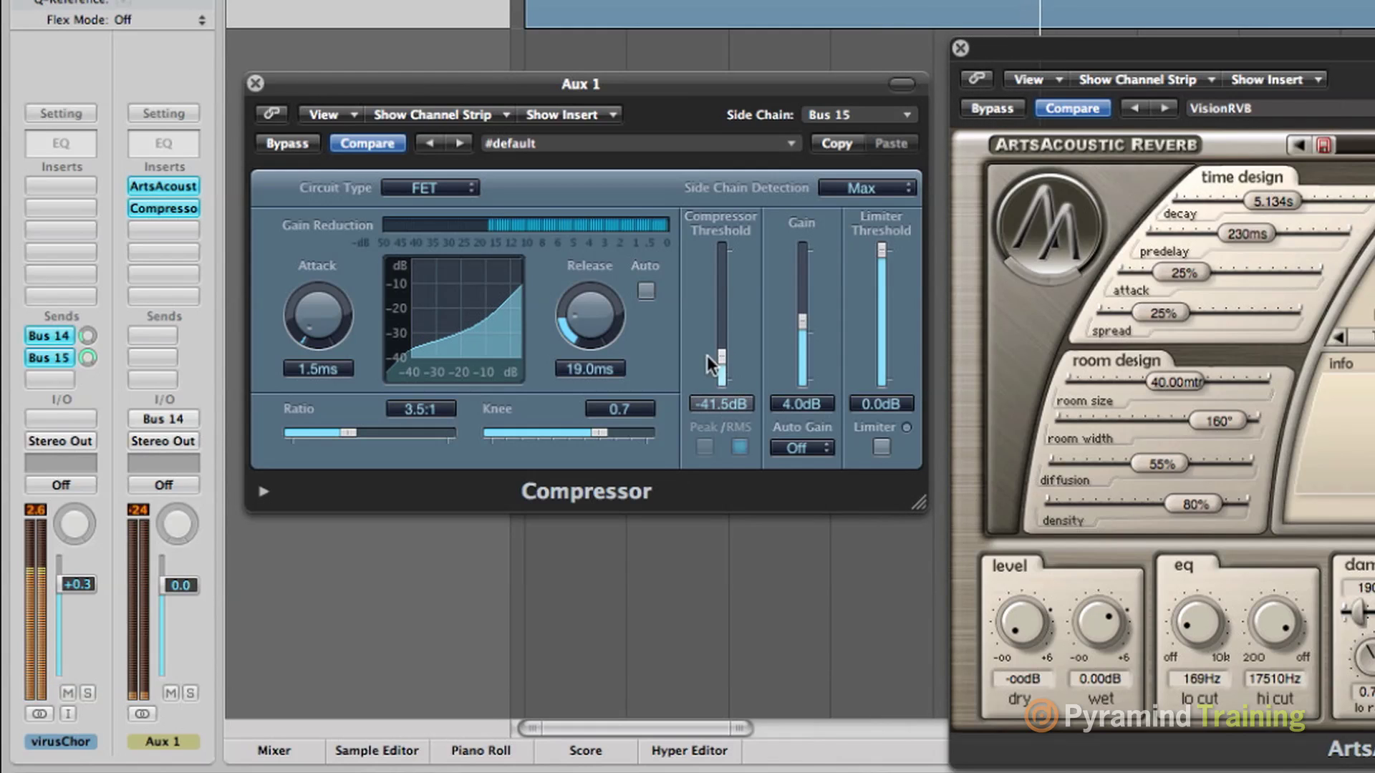
left_click_drag(594, 320, 591, 317)
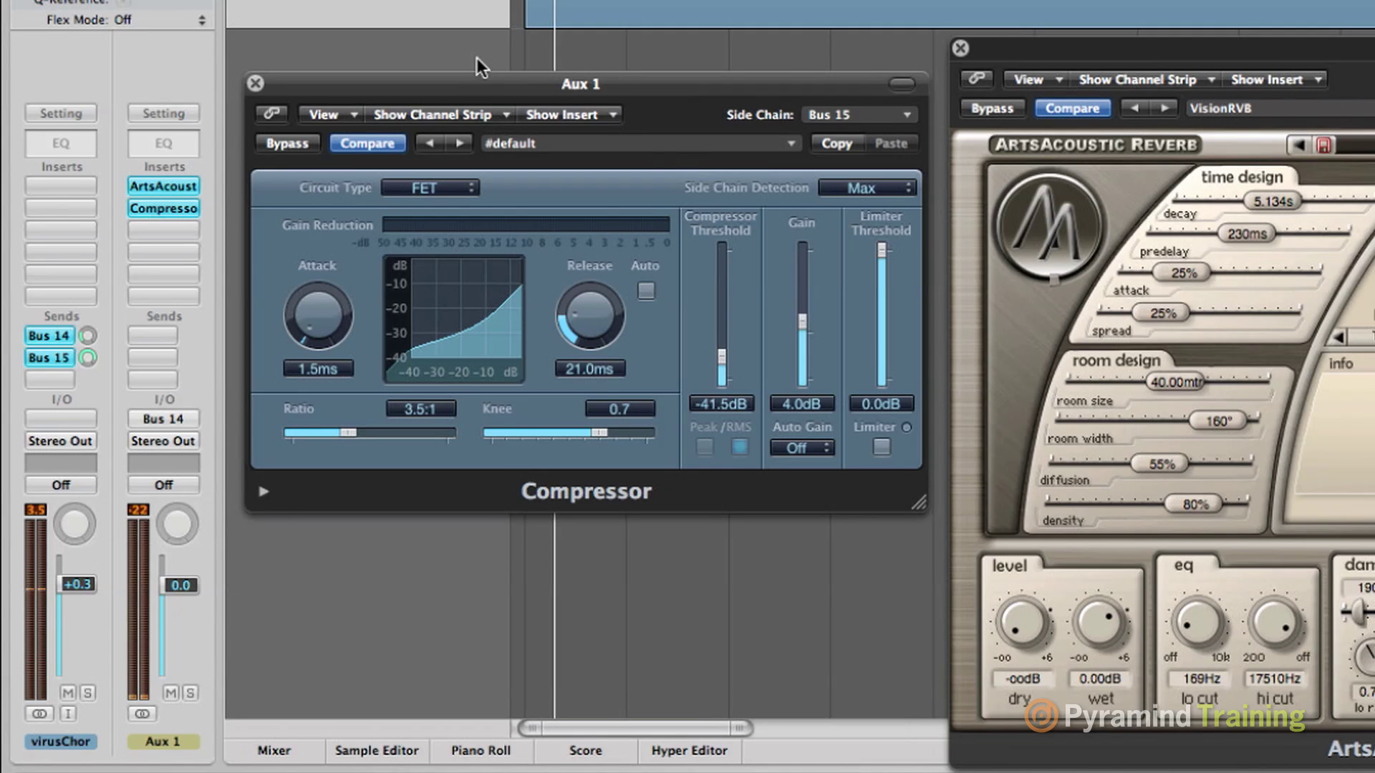
Move the compressor window over the reverb window and close the ArtsAcoustic Reverb window
left_click_drag(605, 93, 612, 76)
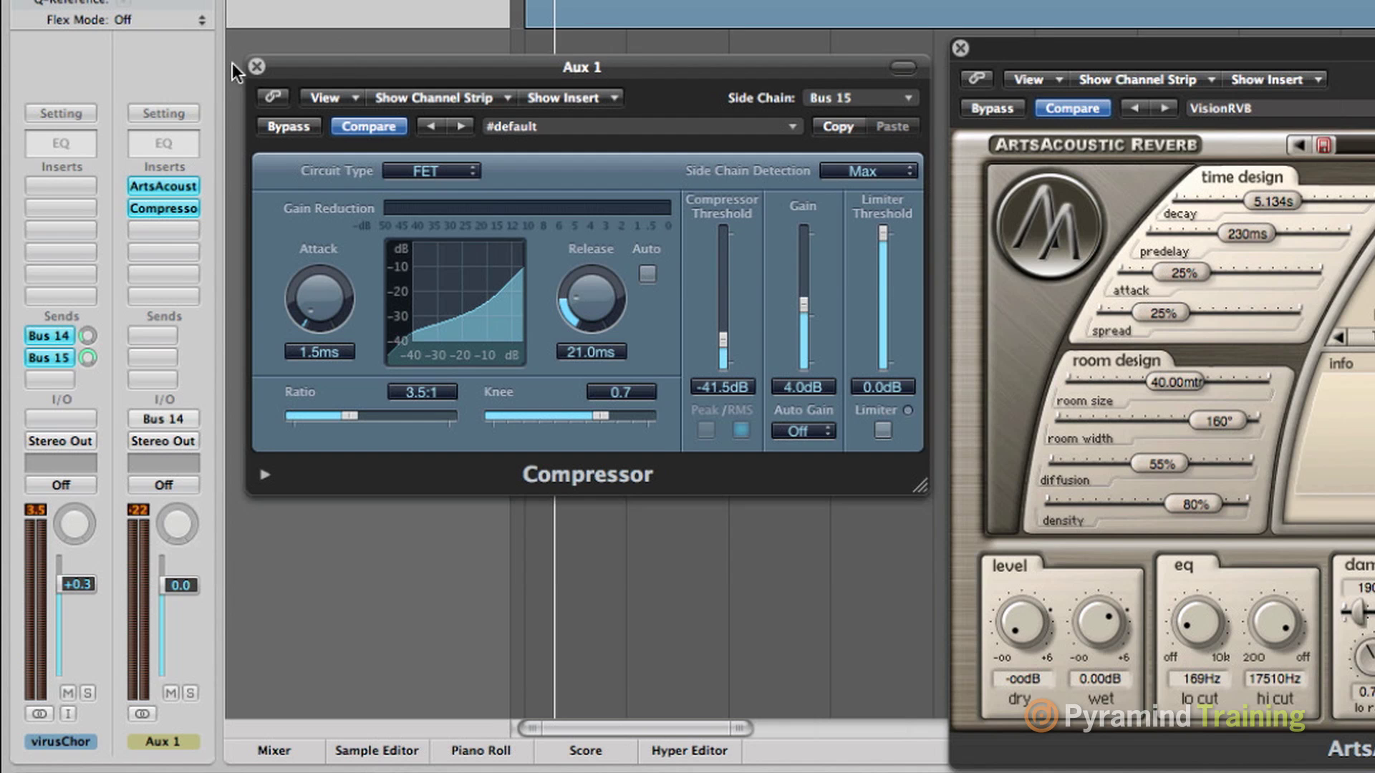
left_click_drag(232, 63, 433, 90)
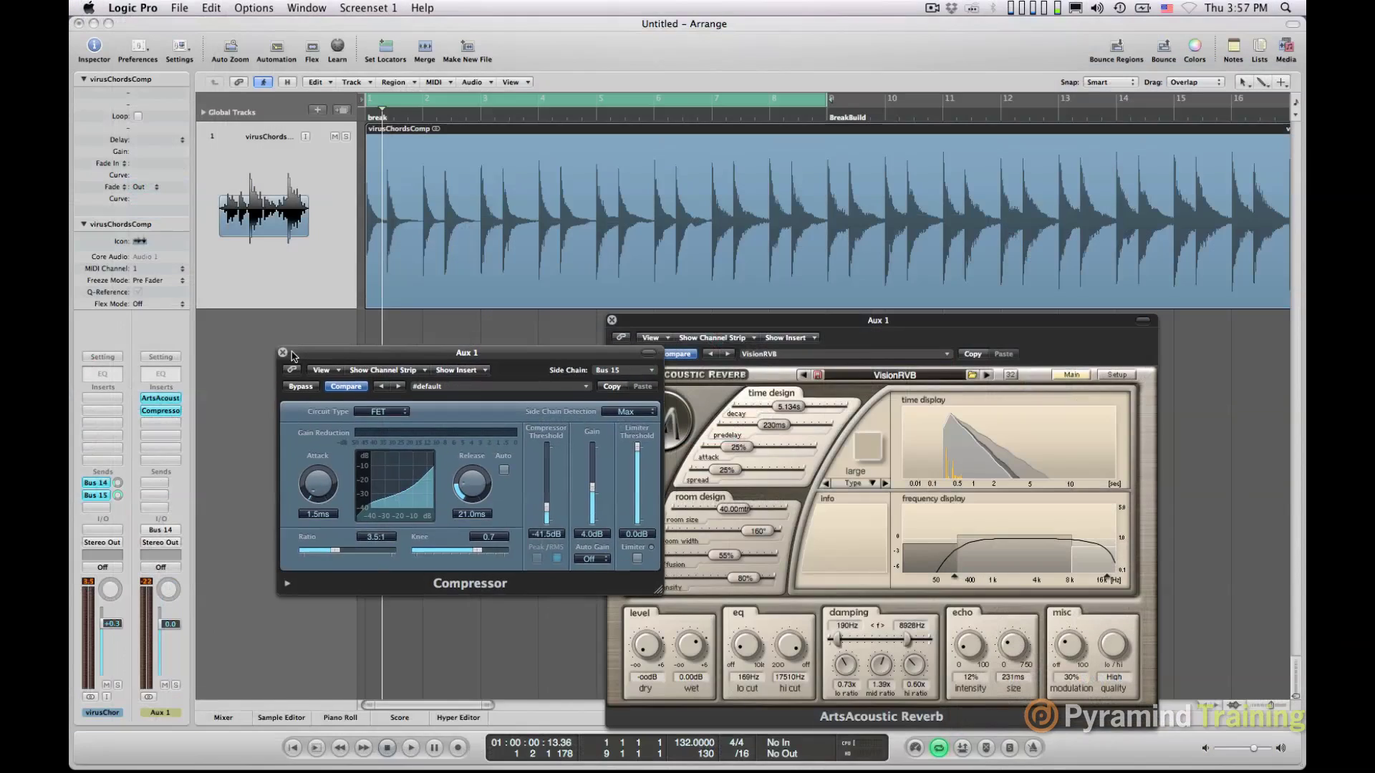
mouse_move(291, 356)
left_mouse_down()
mouse_move(301, 344)
mouse_move(276, 342)
left_mouse_up()
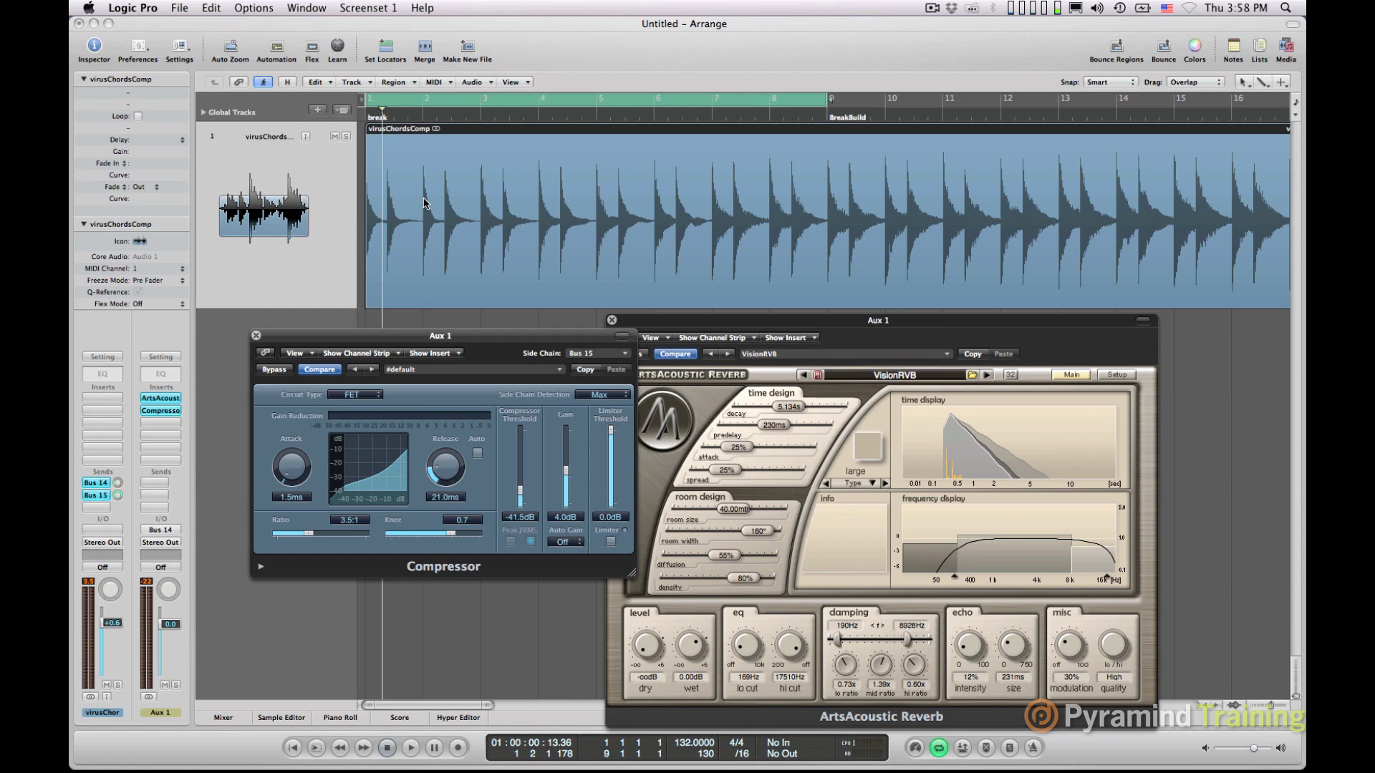
left_click_drag(530, 340, 494, 327)
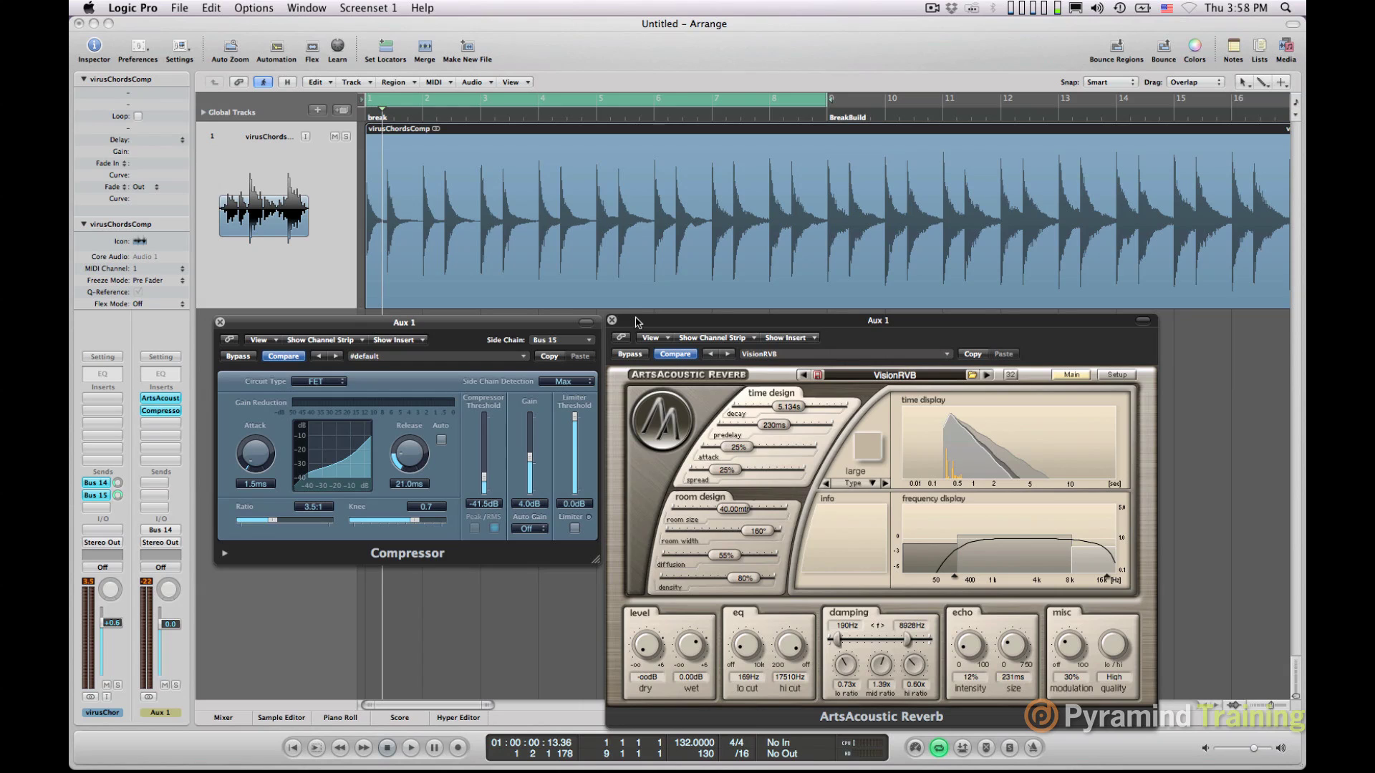
left_click_drag(494, 327, 867, 359)
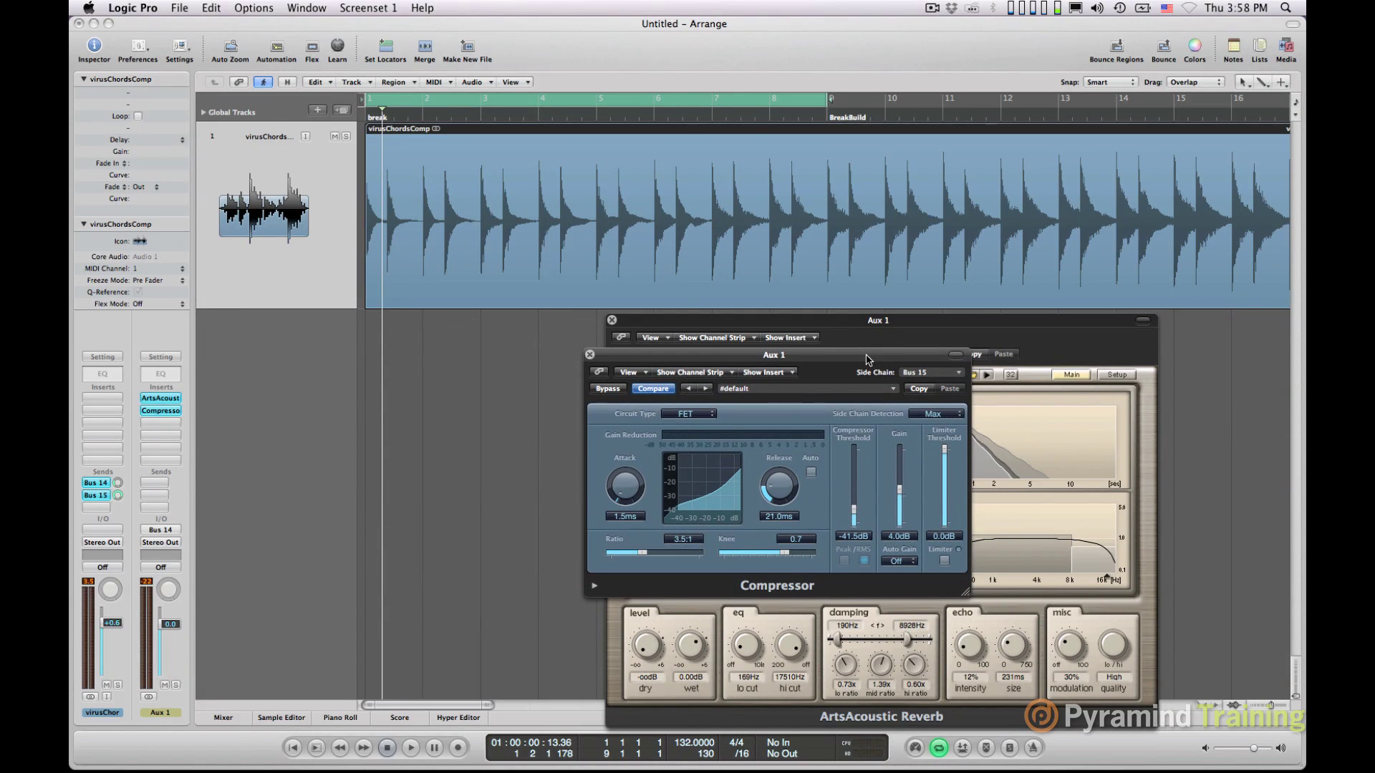
left_click(612, 322)
Add one software instrument track below the virusChords track, without keeping any extra audio track
double_click(265, 348)
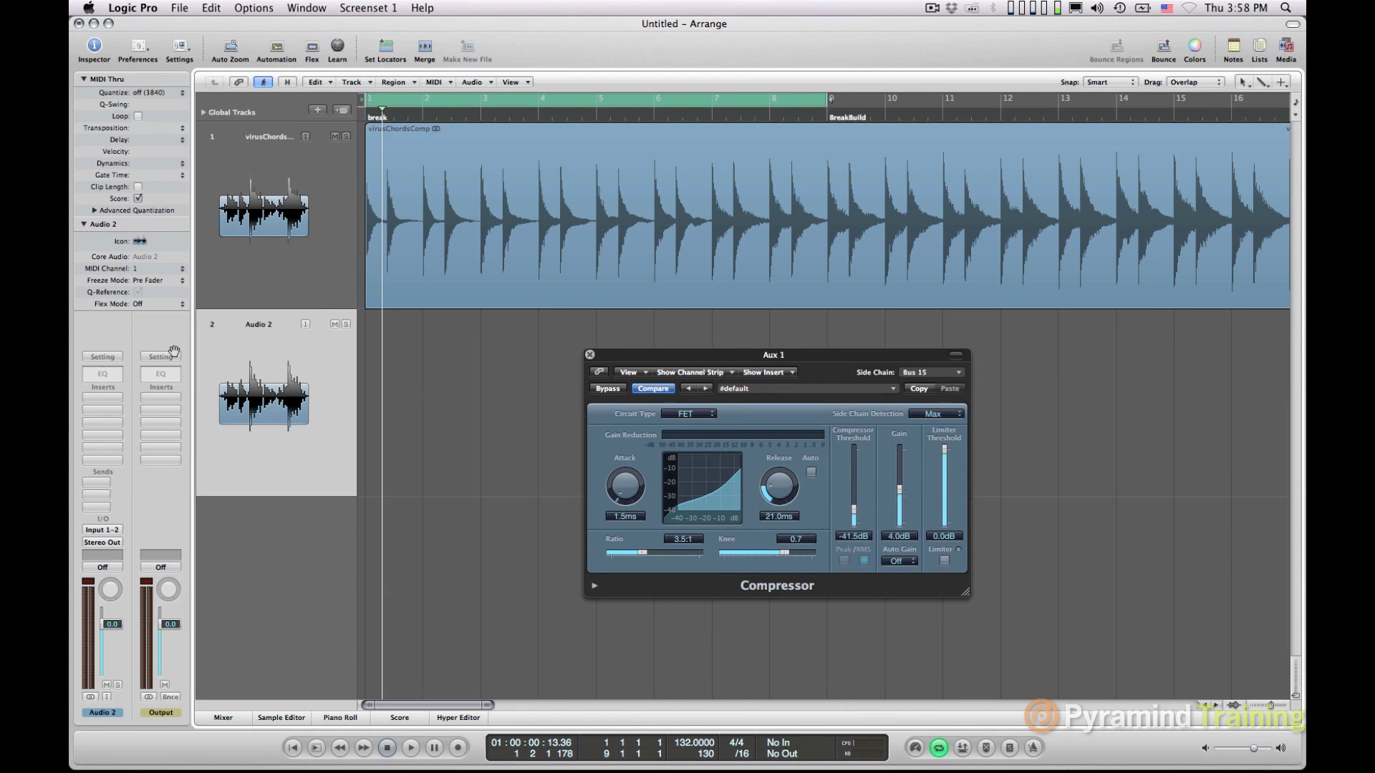
key("super+BackSpace")
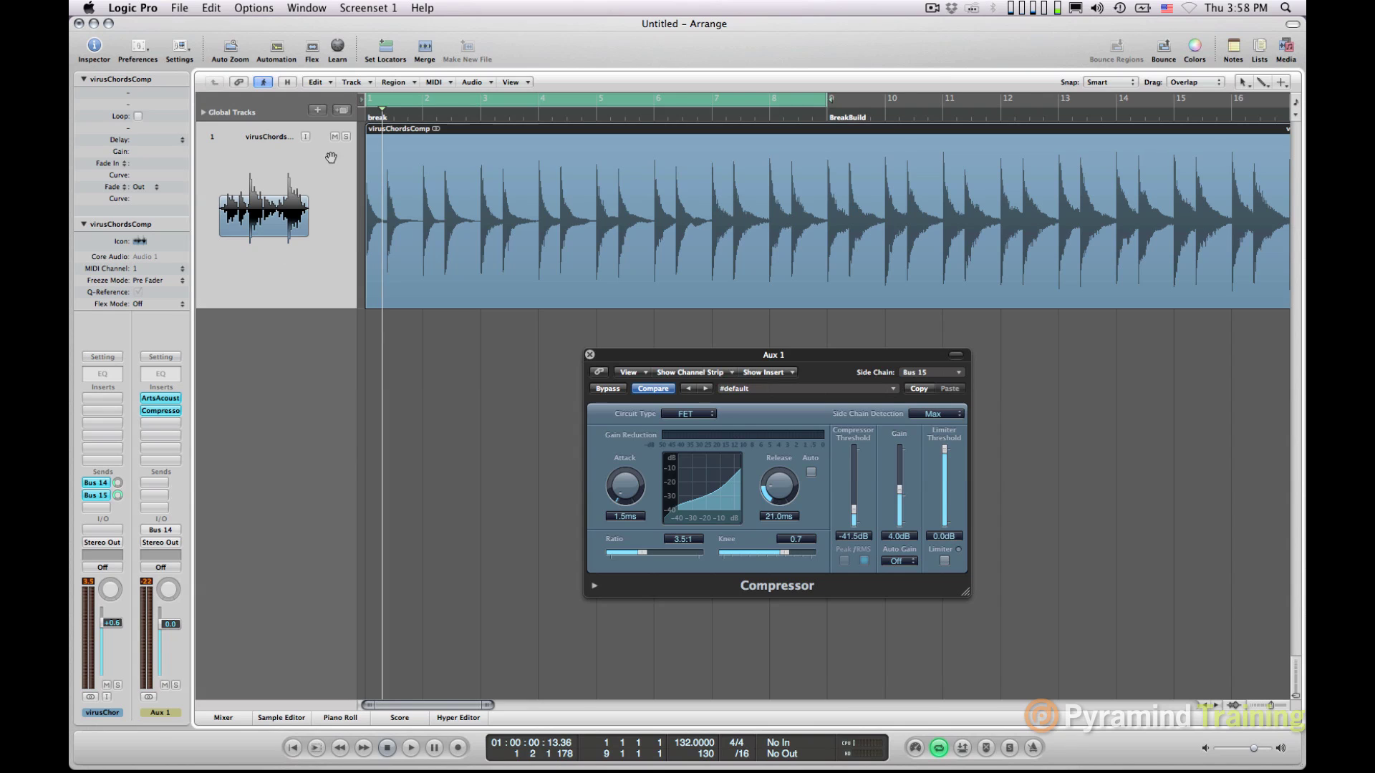
left_click(319, 112)
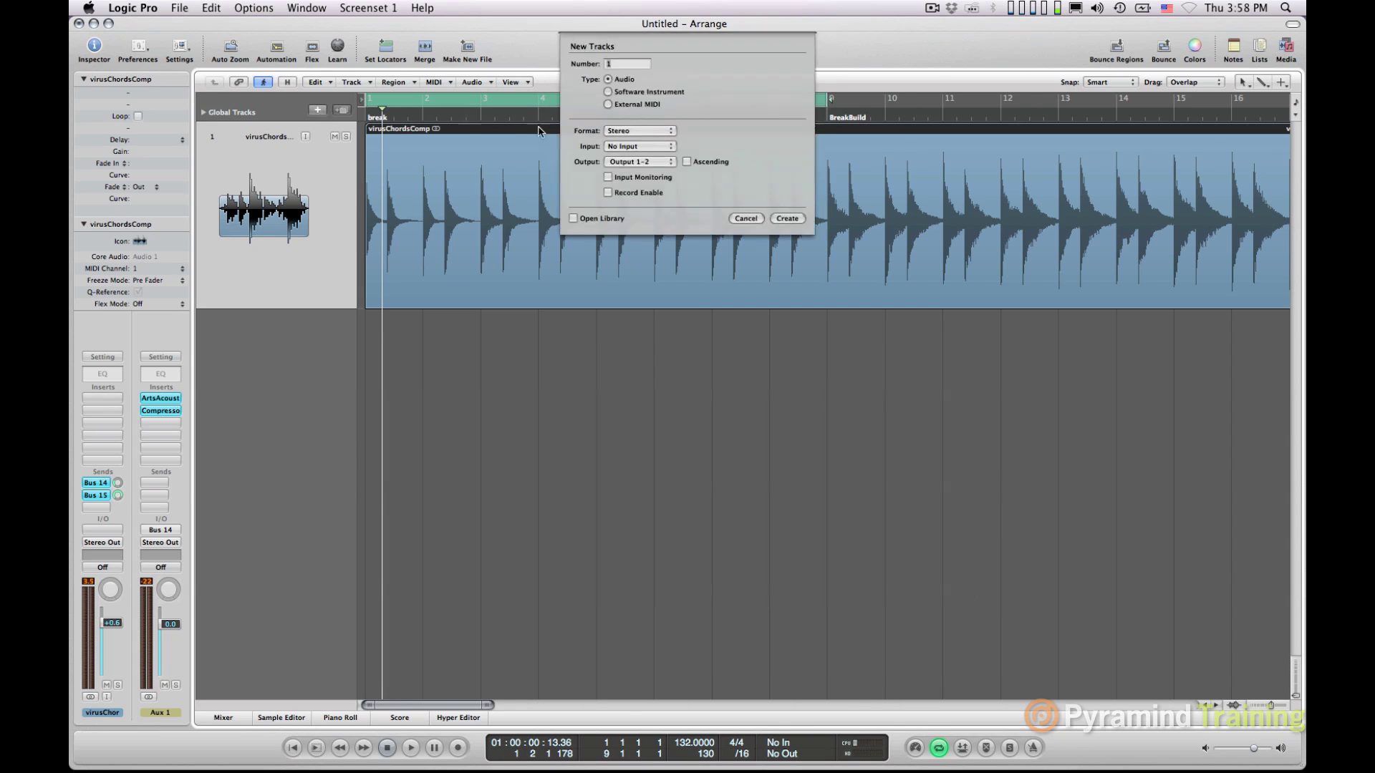
left_click(612, 93)
left_click(787, 156)
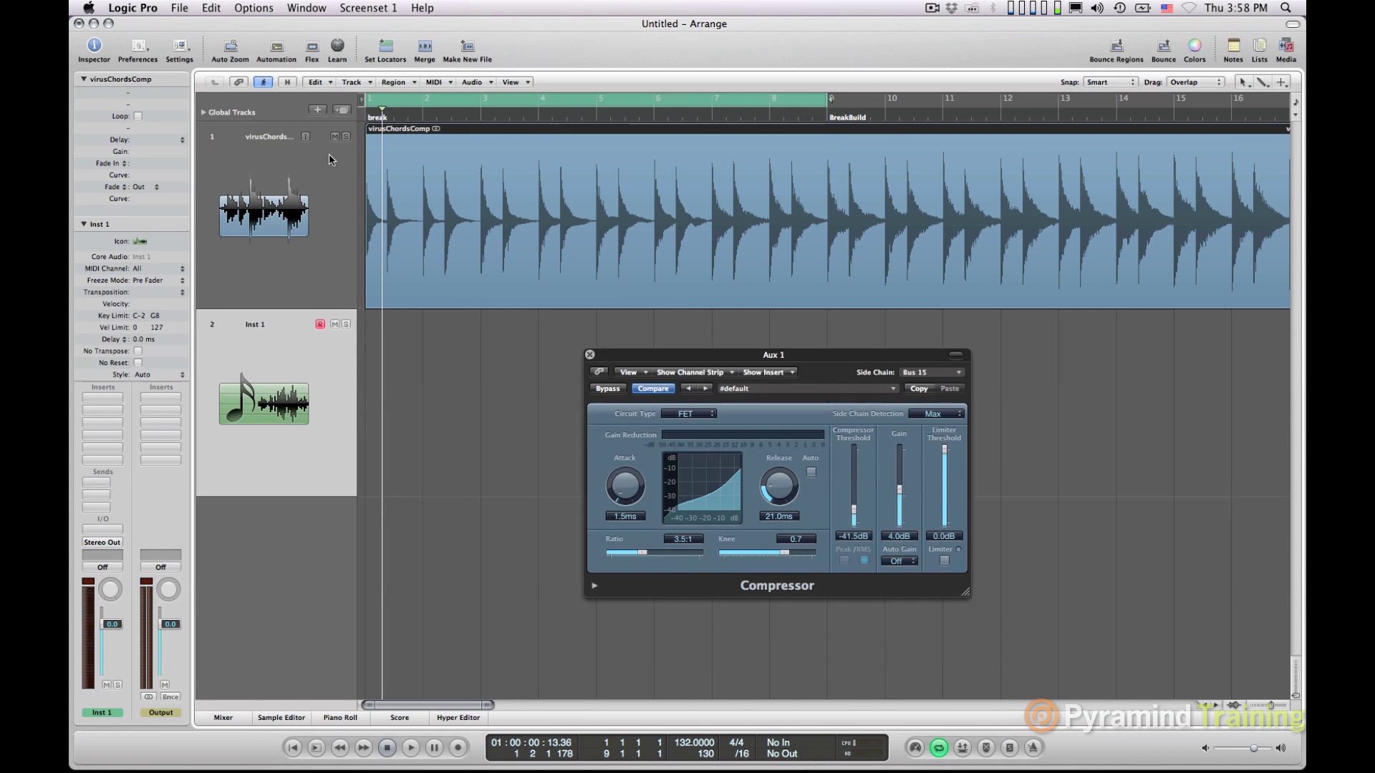
Load the stereo ES P (Polyphonic Synth) as the instrument on the Inst 1 track
left_click(101, 531)
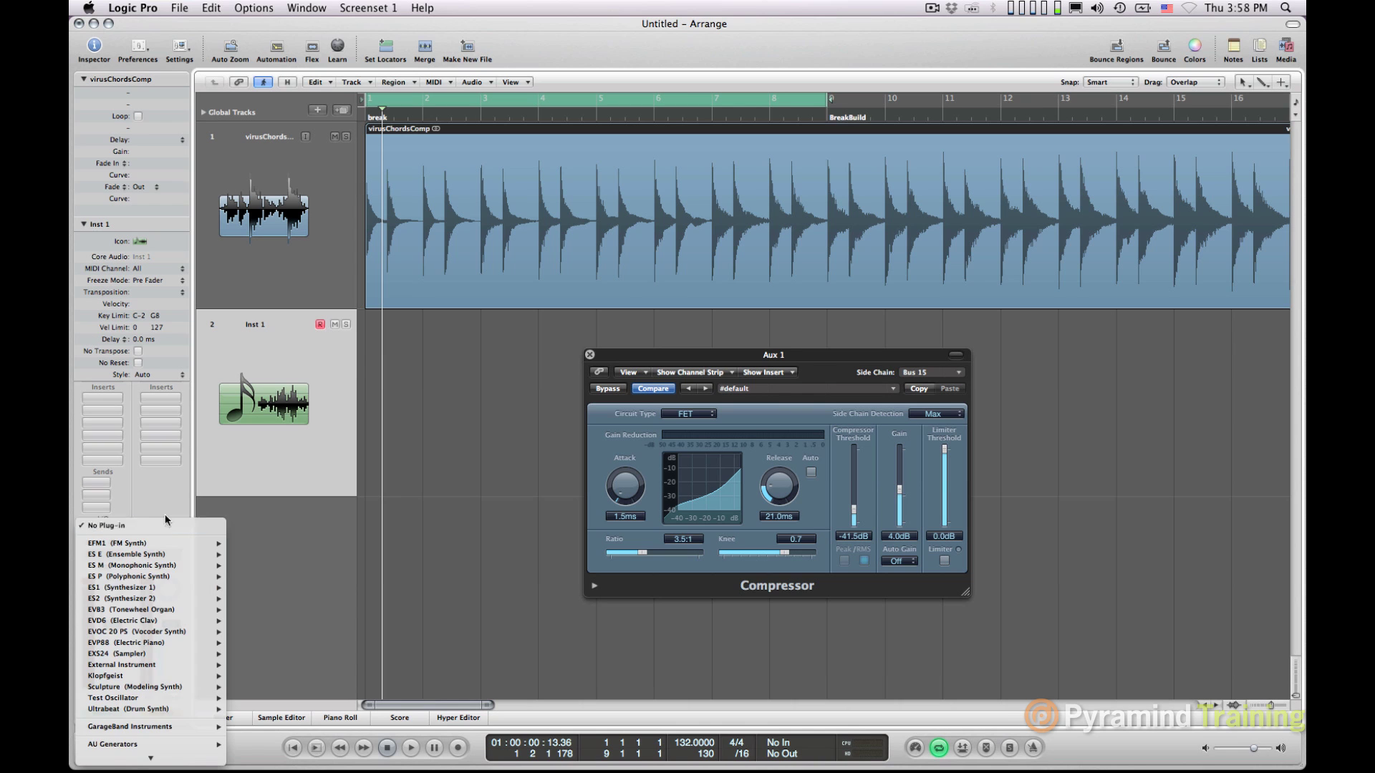
mouse_move(195, 577)
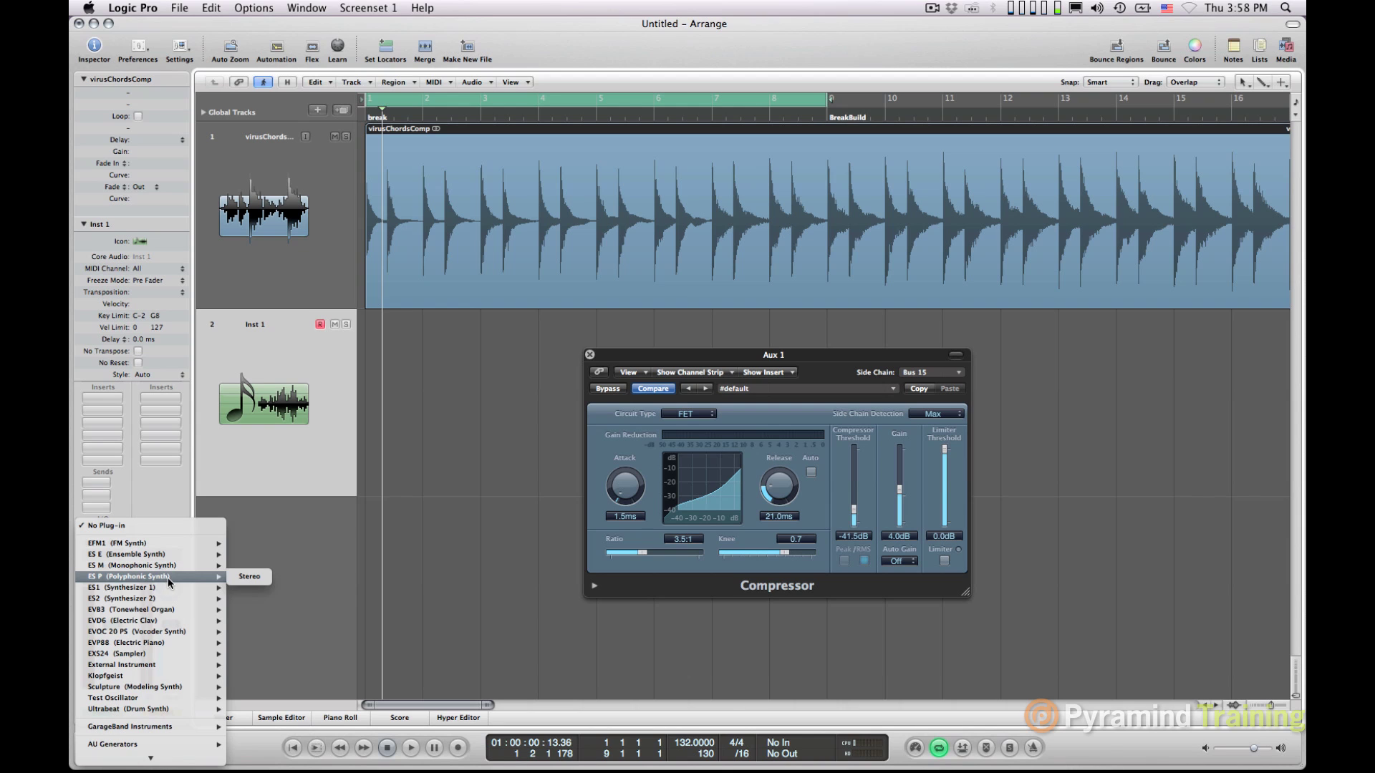
left_click(243, 580)
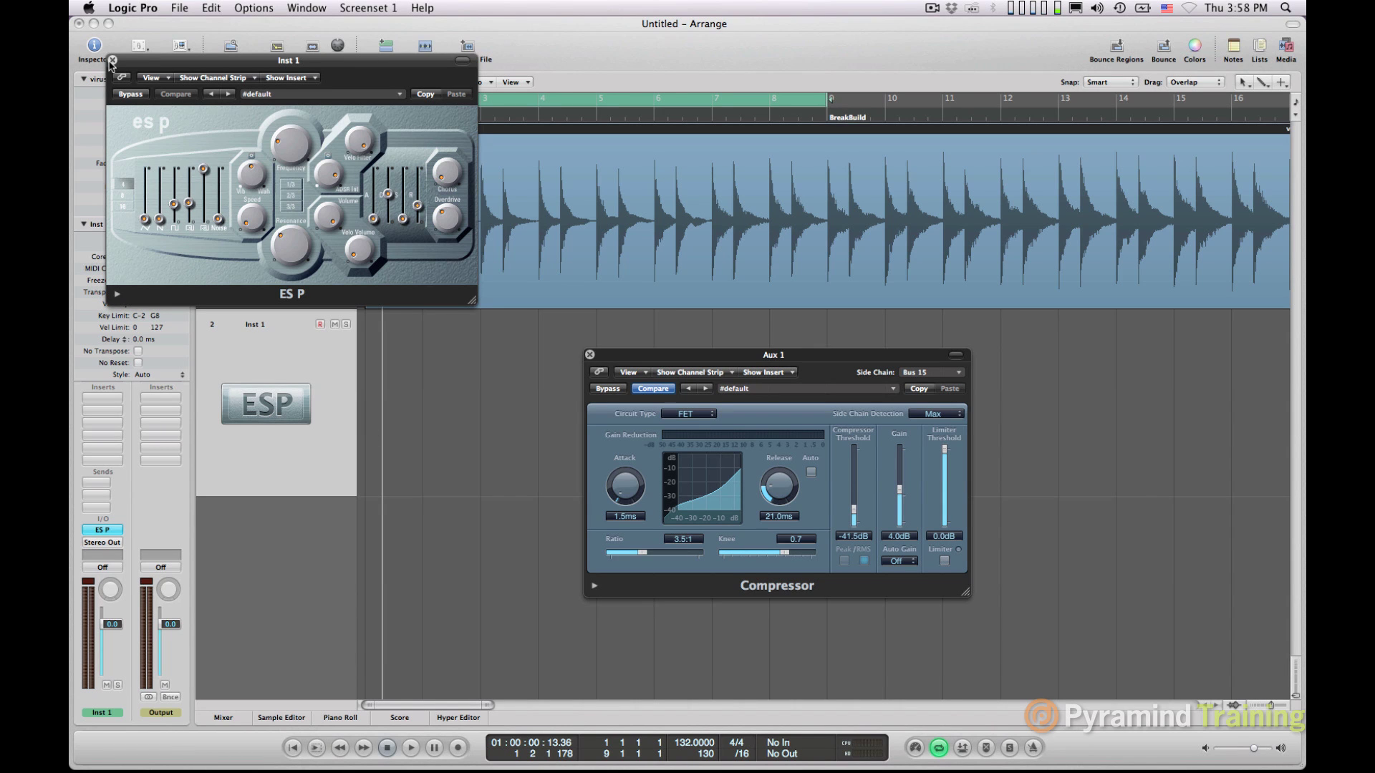
Raise the ES P envelope's decay and lower its release to minimum while auditioning notes with the Caps Lock keyboard, and close the synth window
key("super+k")
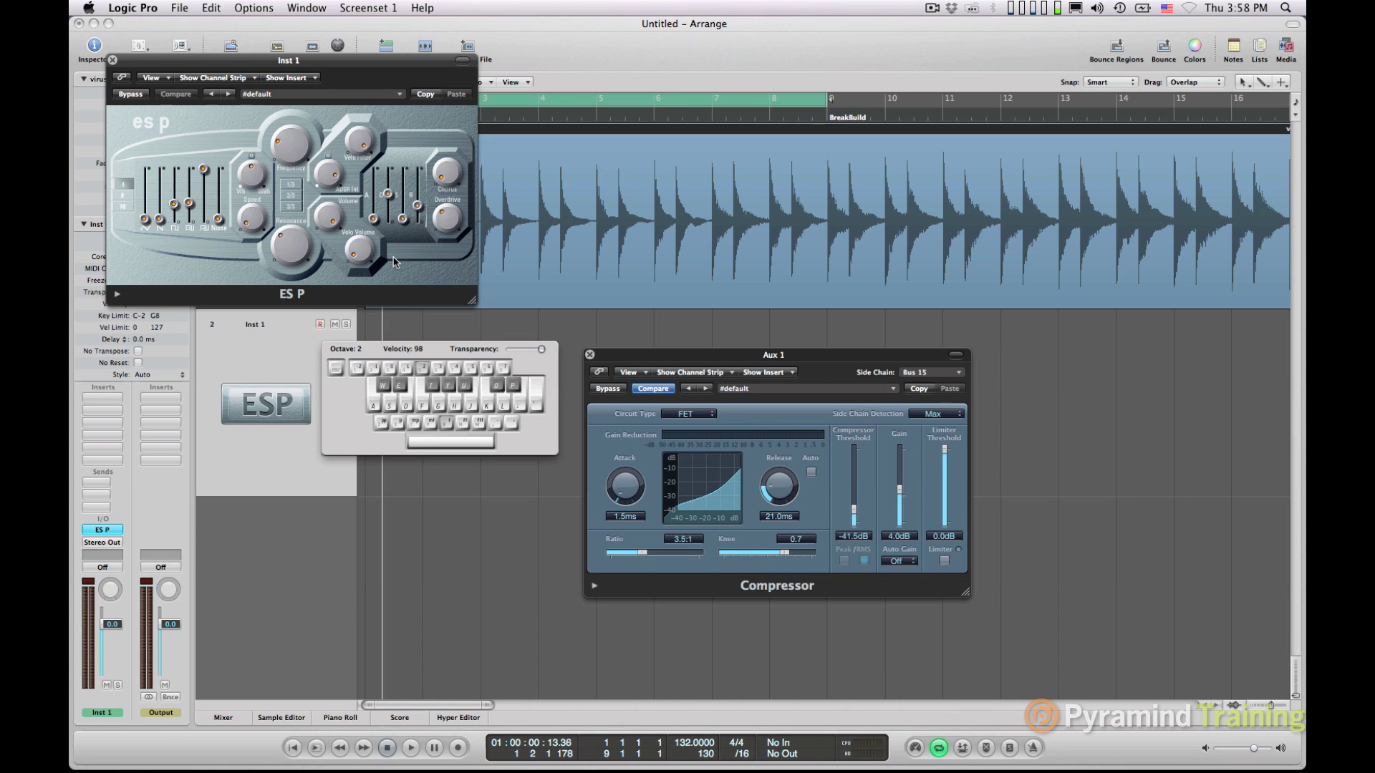
key("j")
left_click_drag(387, 194, 418, 219)
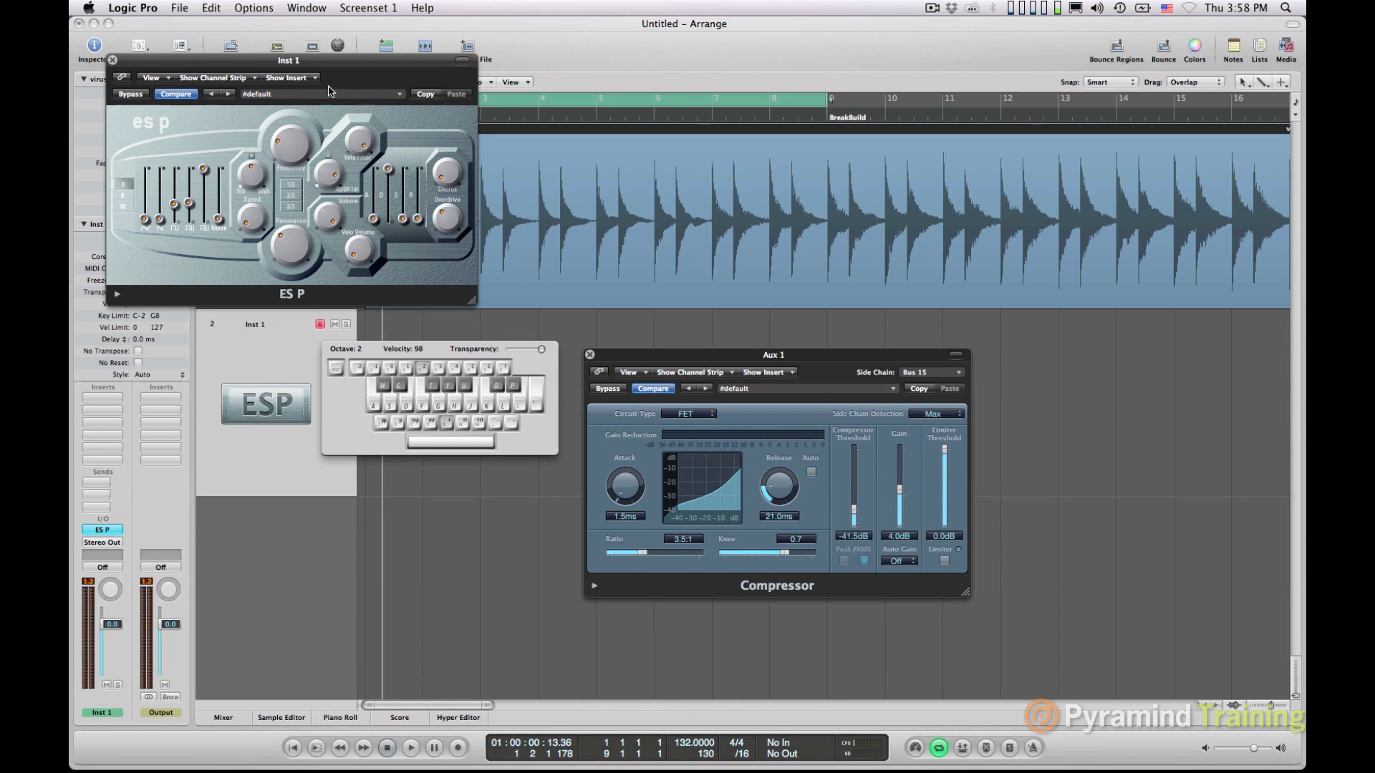
key("j")
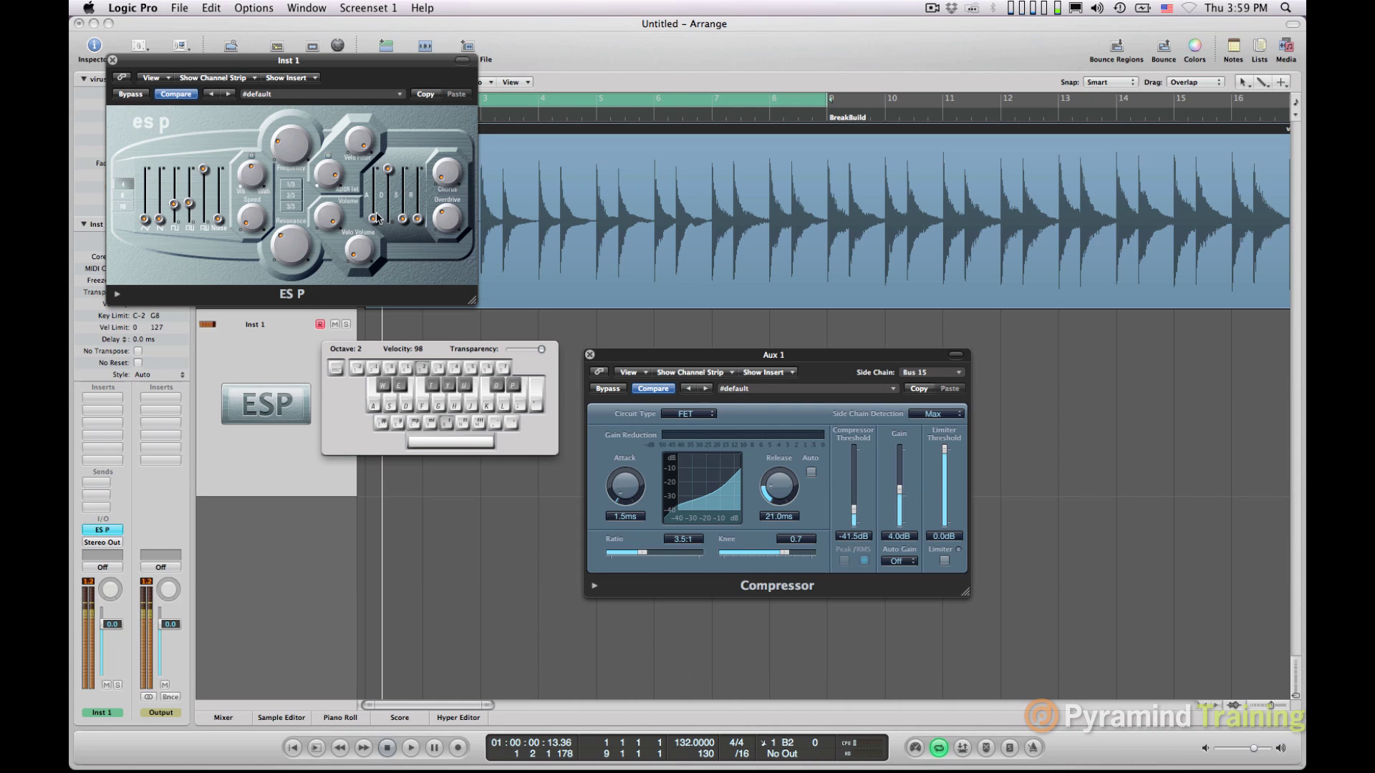
left_click(112, 60)
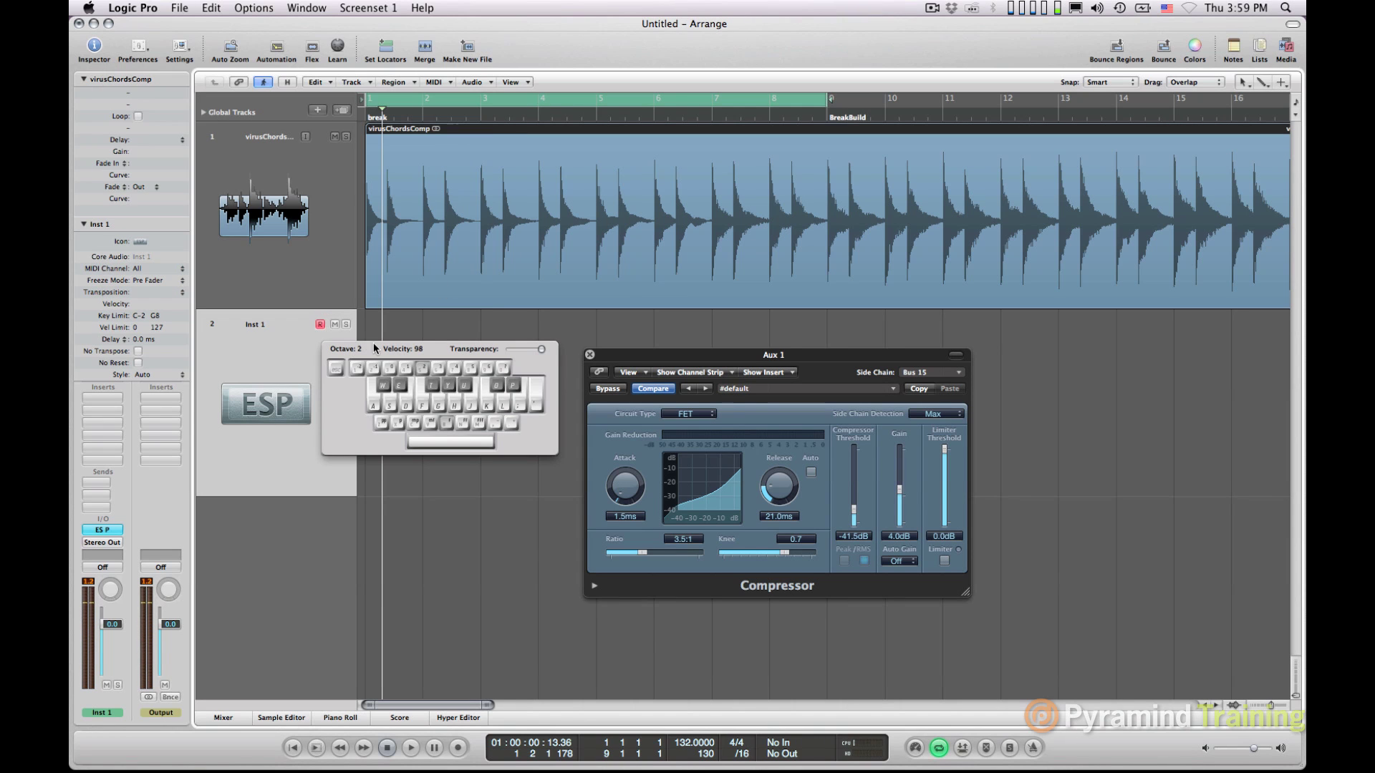
Move the Caps Lock keyboard and compressor windows clear of the Inst 1 lane and create an empty one-bar region there at bar 1
left_click_drag(374, 348, 1033, 494)
left_click_drag(614, 360, 715, 517)
left_click_drag(369, 510, 888, 228)
left_click(396, 394, "super")
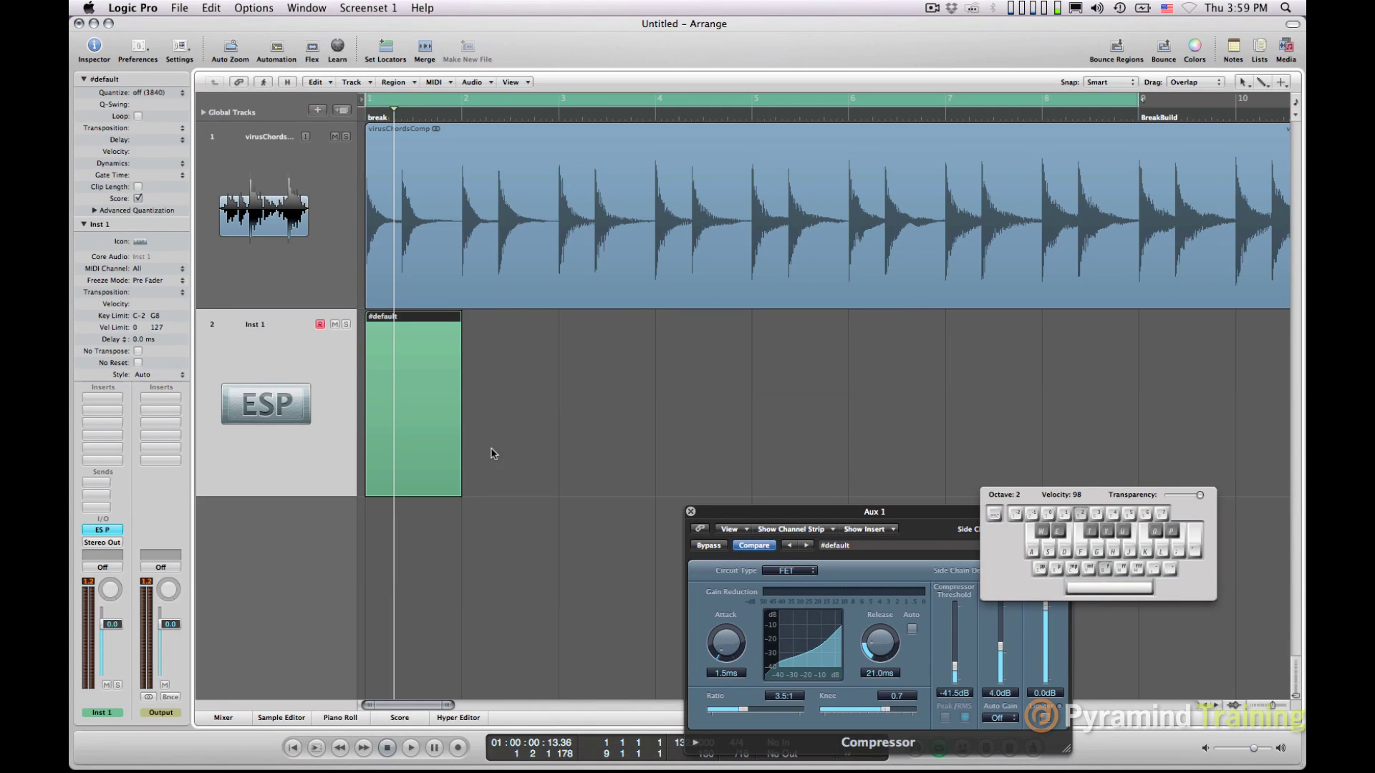
Open the Inst 1 region in the Piano Roll and add two short notes near C3, at bar 1 and on the second chord hit
double_click(413, 444)
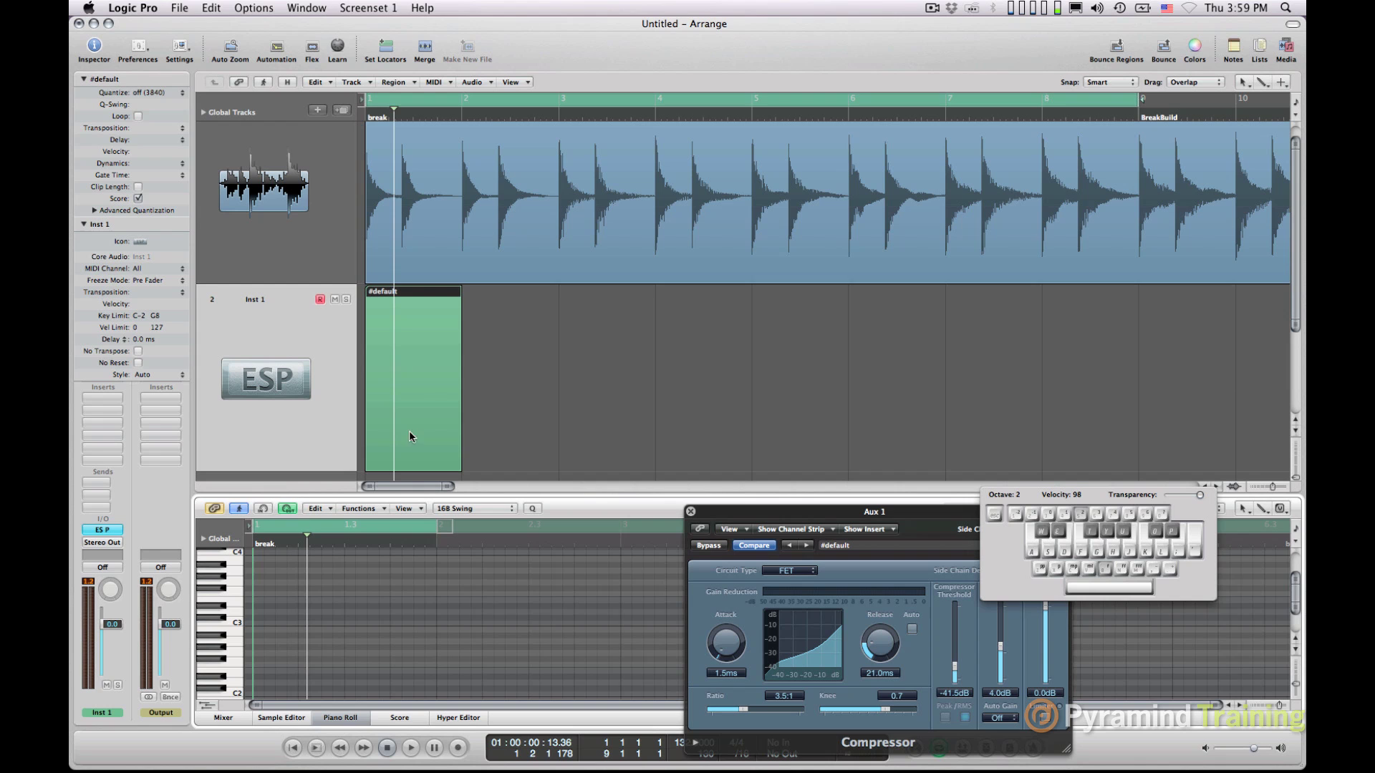
left_click(259, 619)
left_click(526, 329, "ctrl+alt")
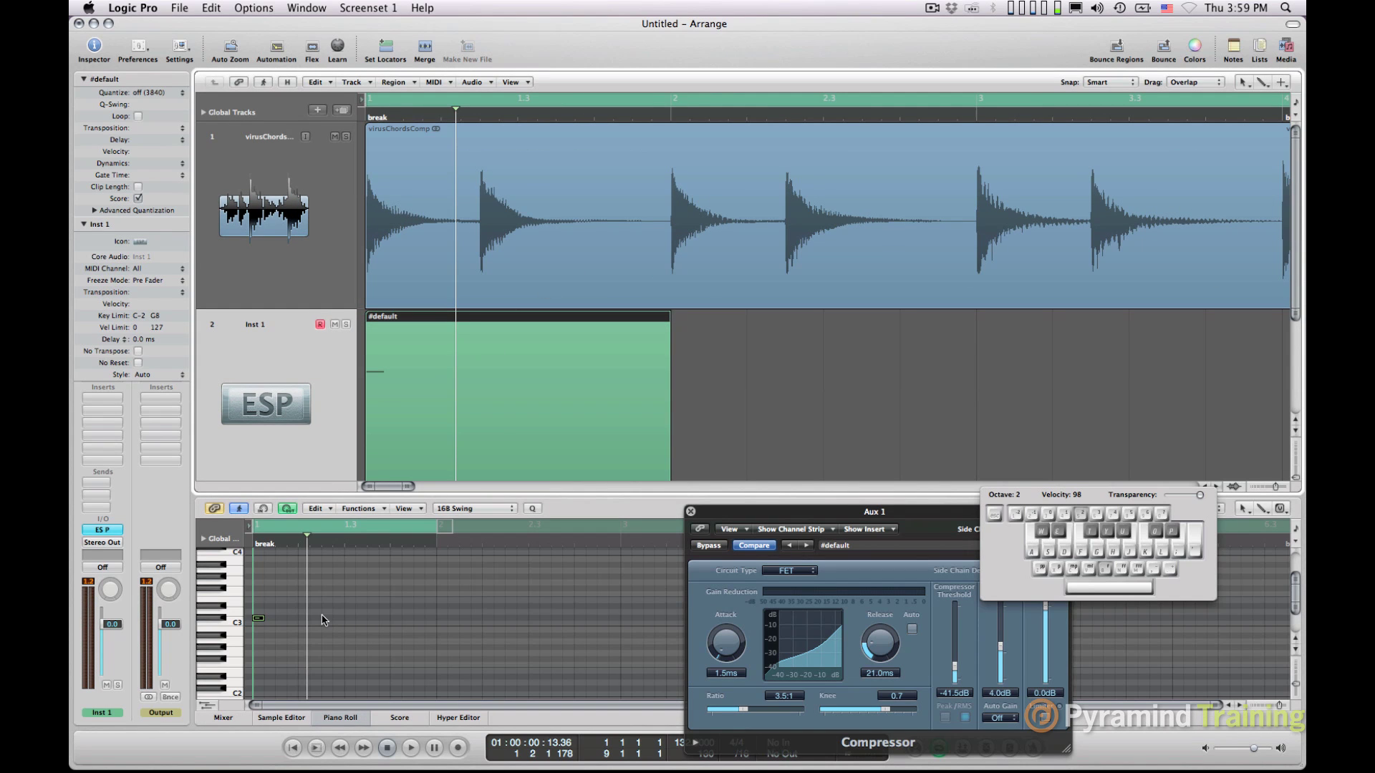
left_click_drag(308, 538, 321, 537)
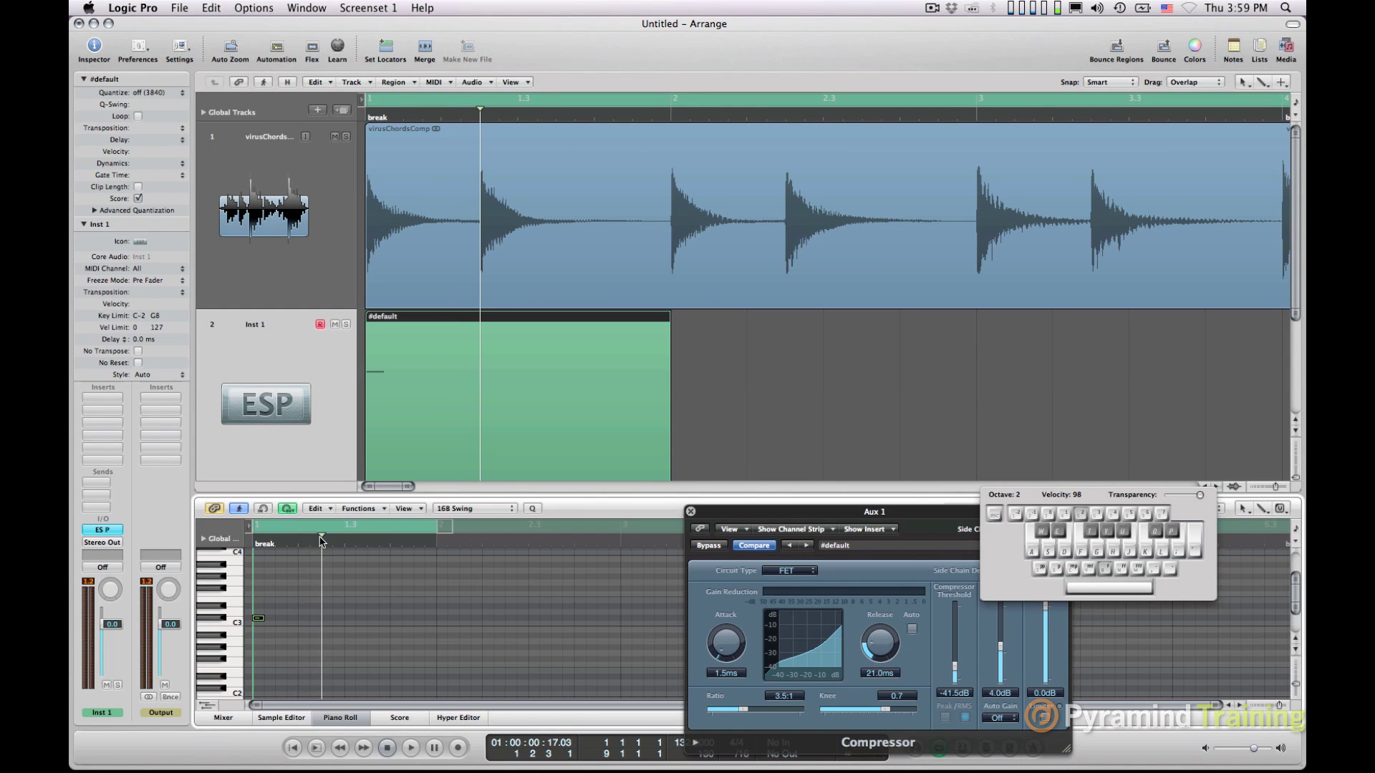
left_click(326, 619)
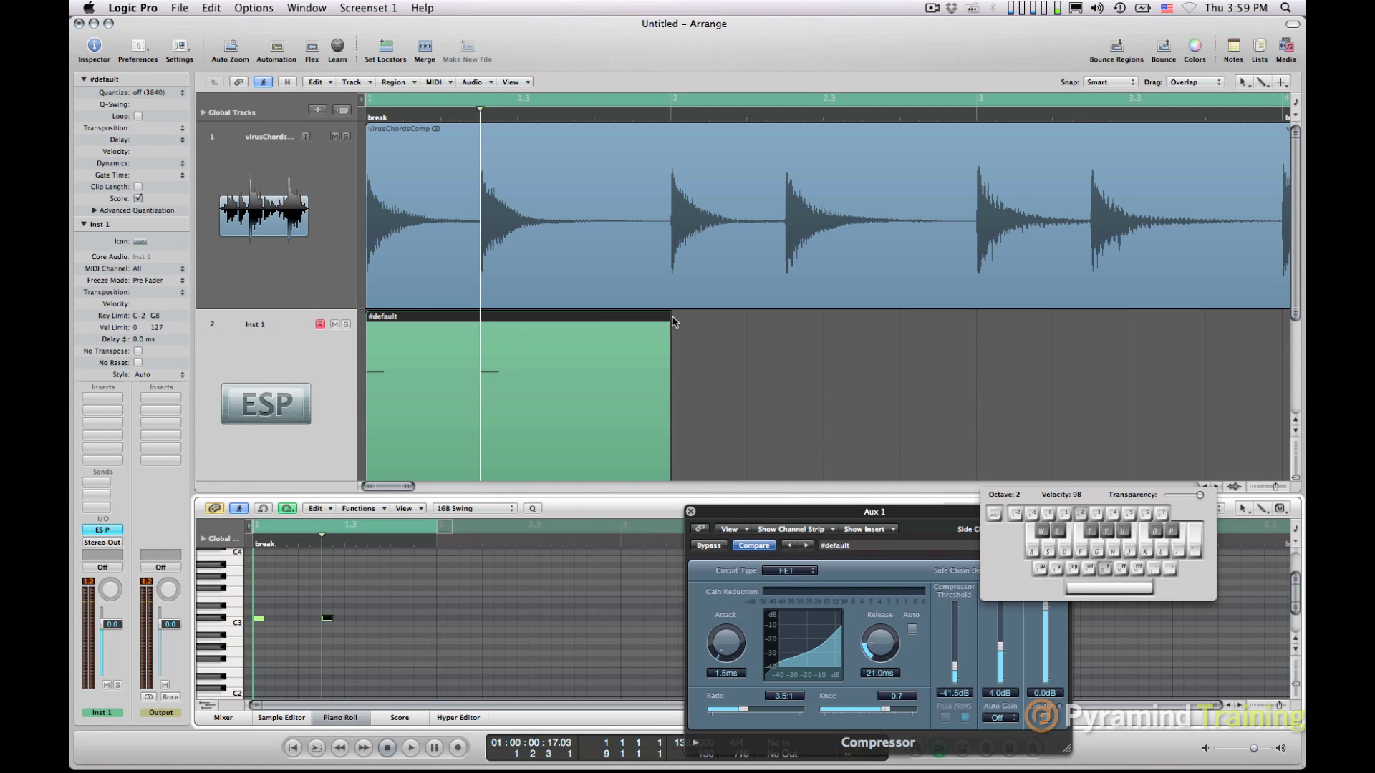
Extend the Inst 1 region's end to bar 3
scroll(702, 420, "down", 2)
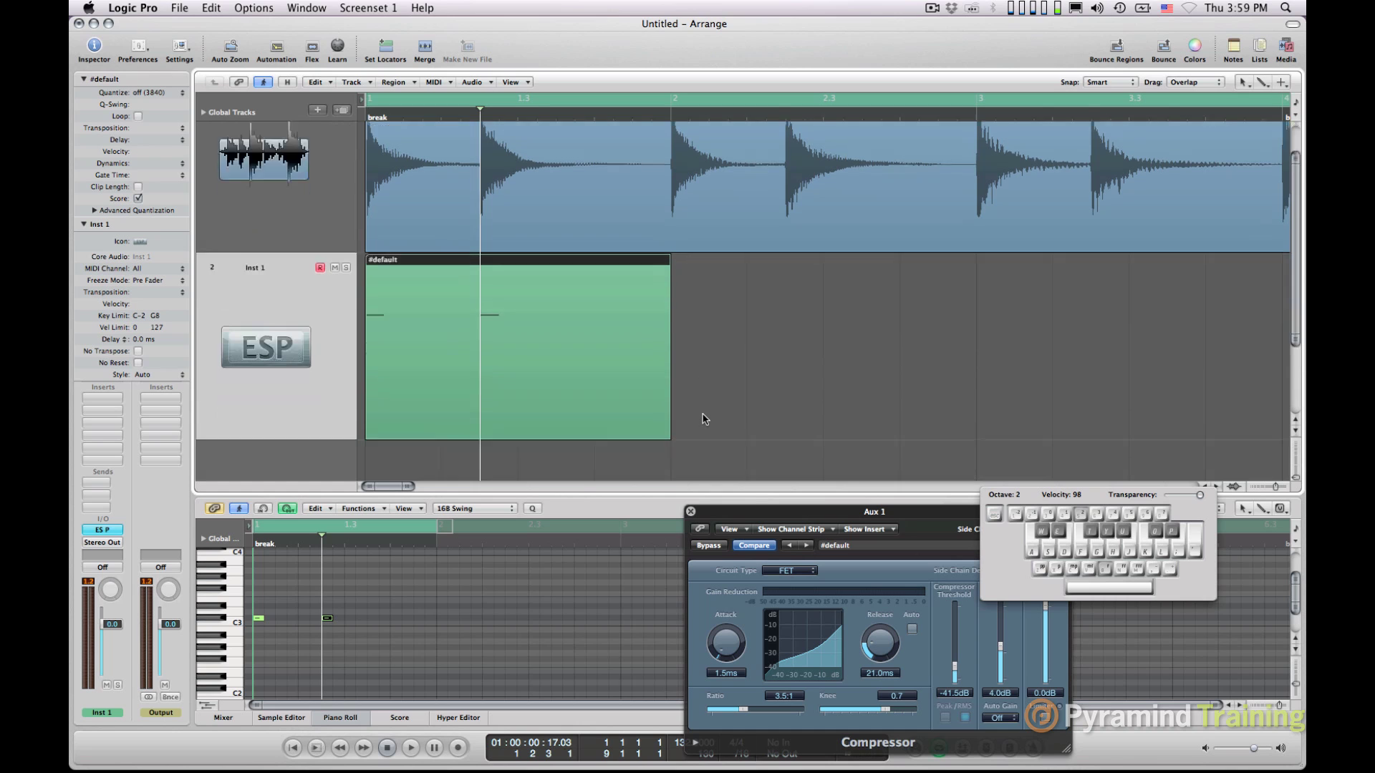
scroll(703, 420, "down", 1)
left_click_drag(668, 392, 975, 403)
Add two short notes near C3 to the Inst 1 region, at bar 2 and on that bar's second chord hit
scroll(573, 581, "up", 3)
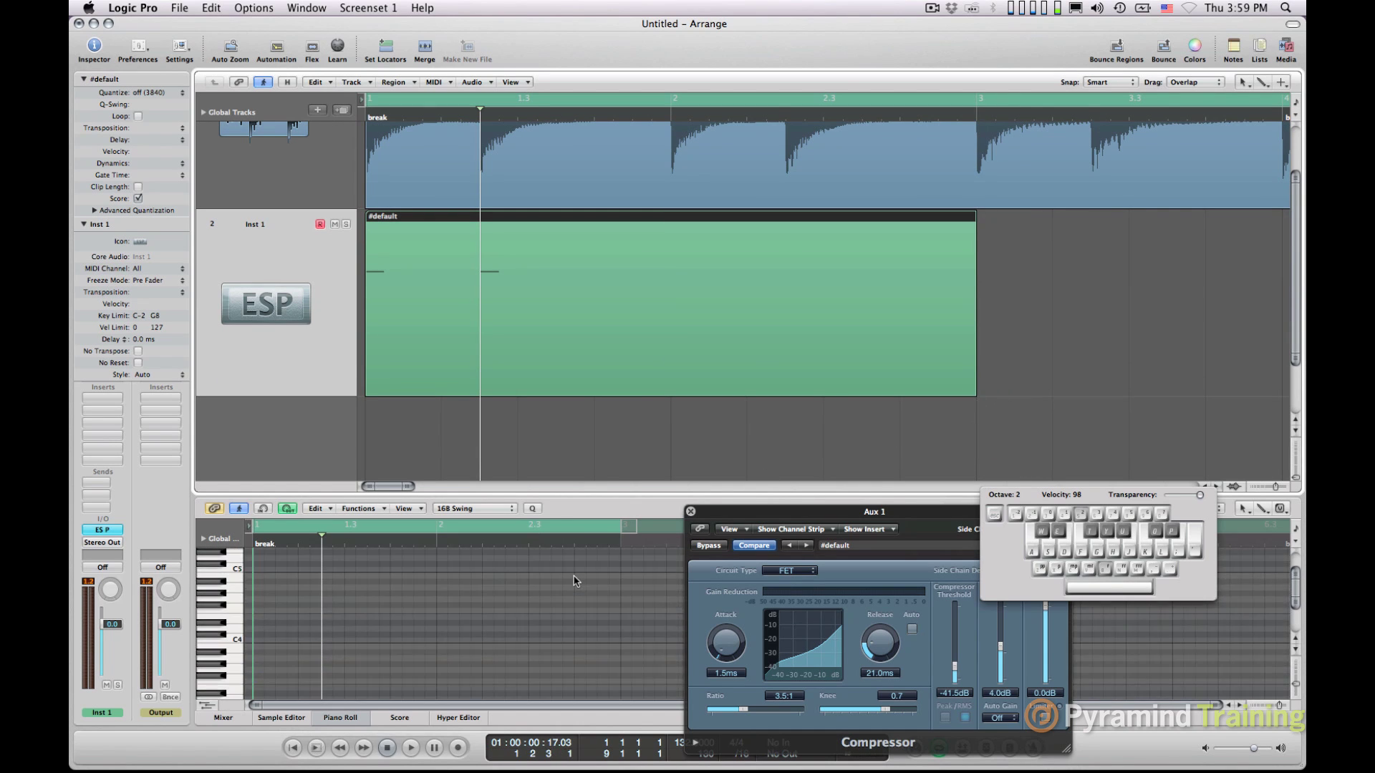
scroll(574, 581, "down", 2)
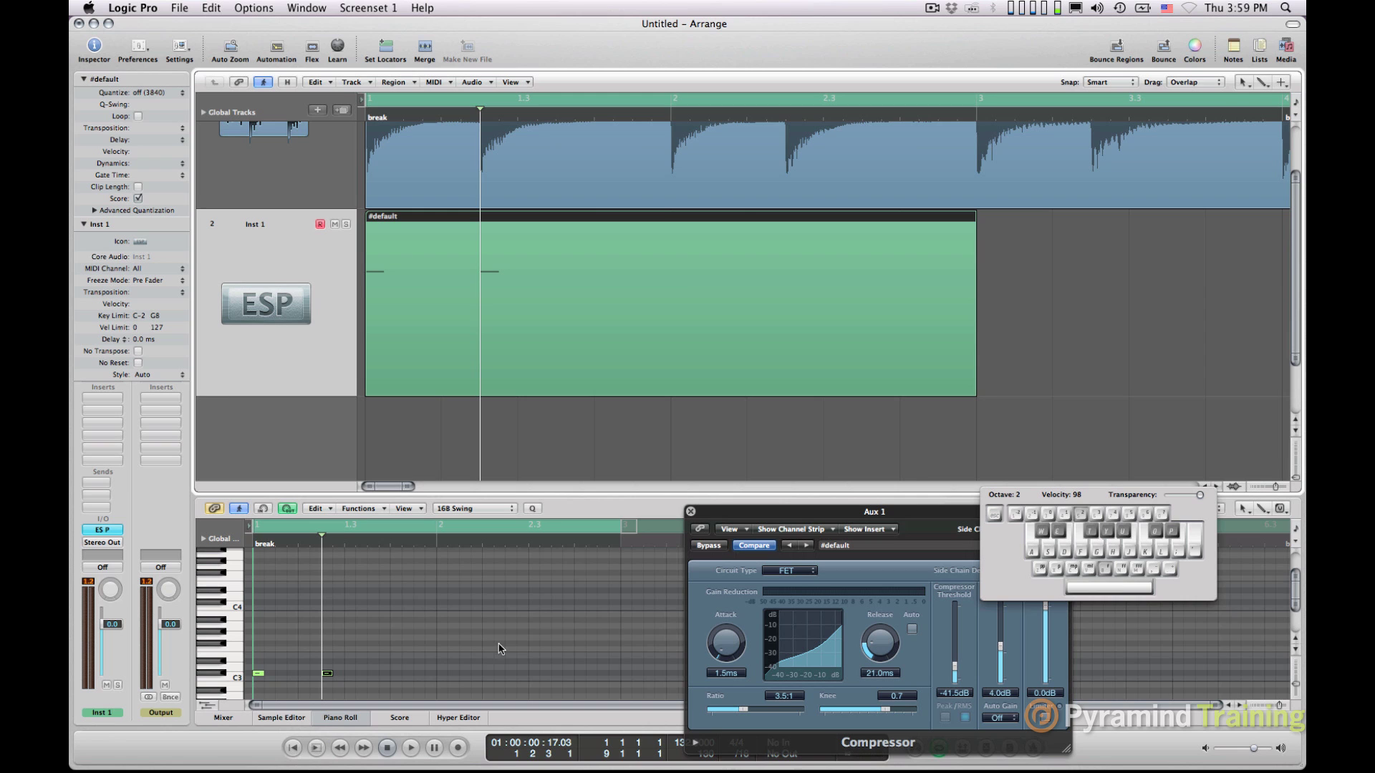
left_click(447, 679)
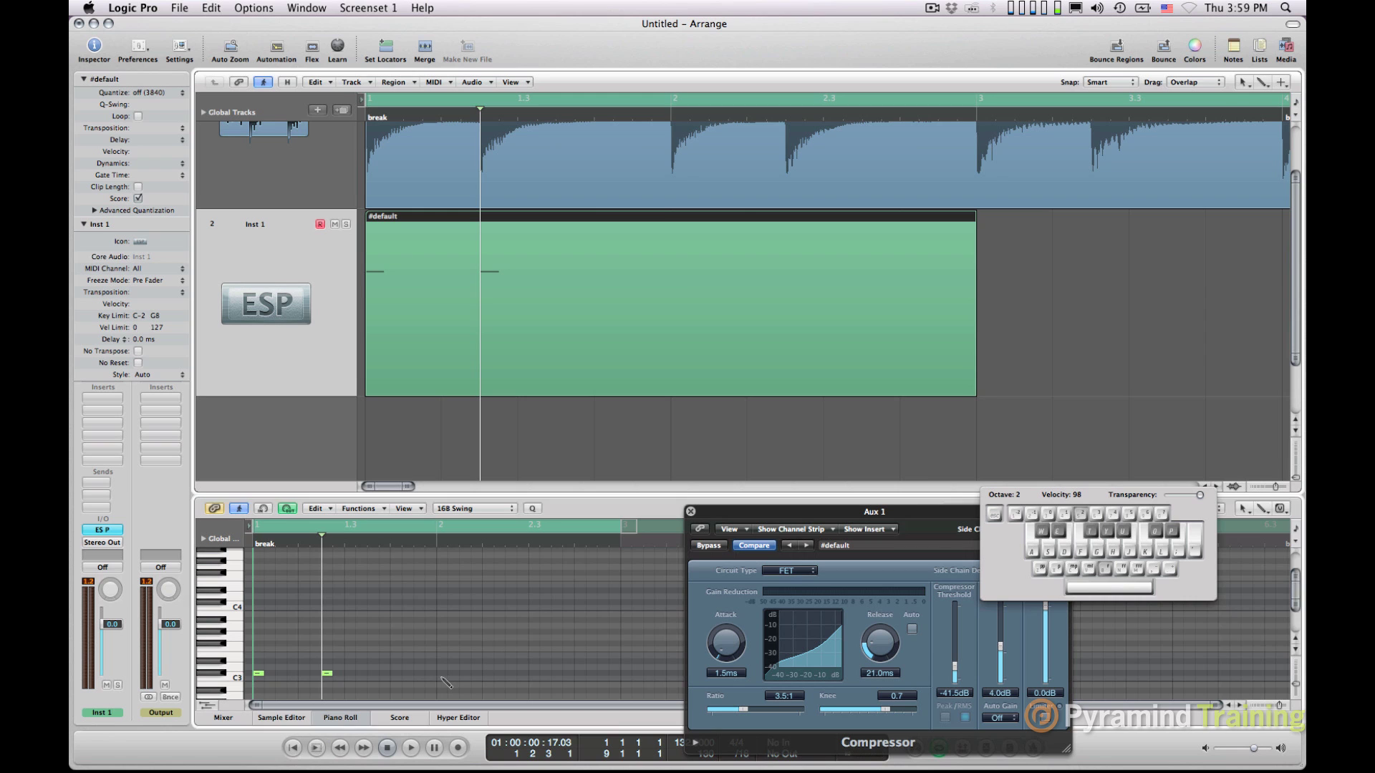
left_click(483, 528)
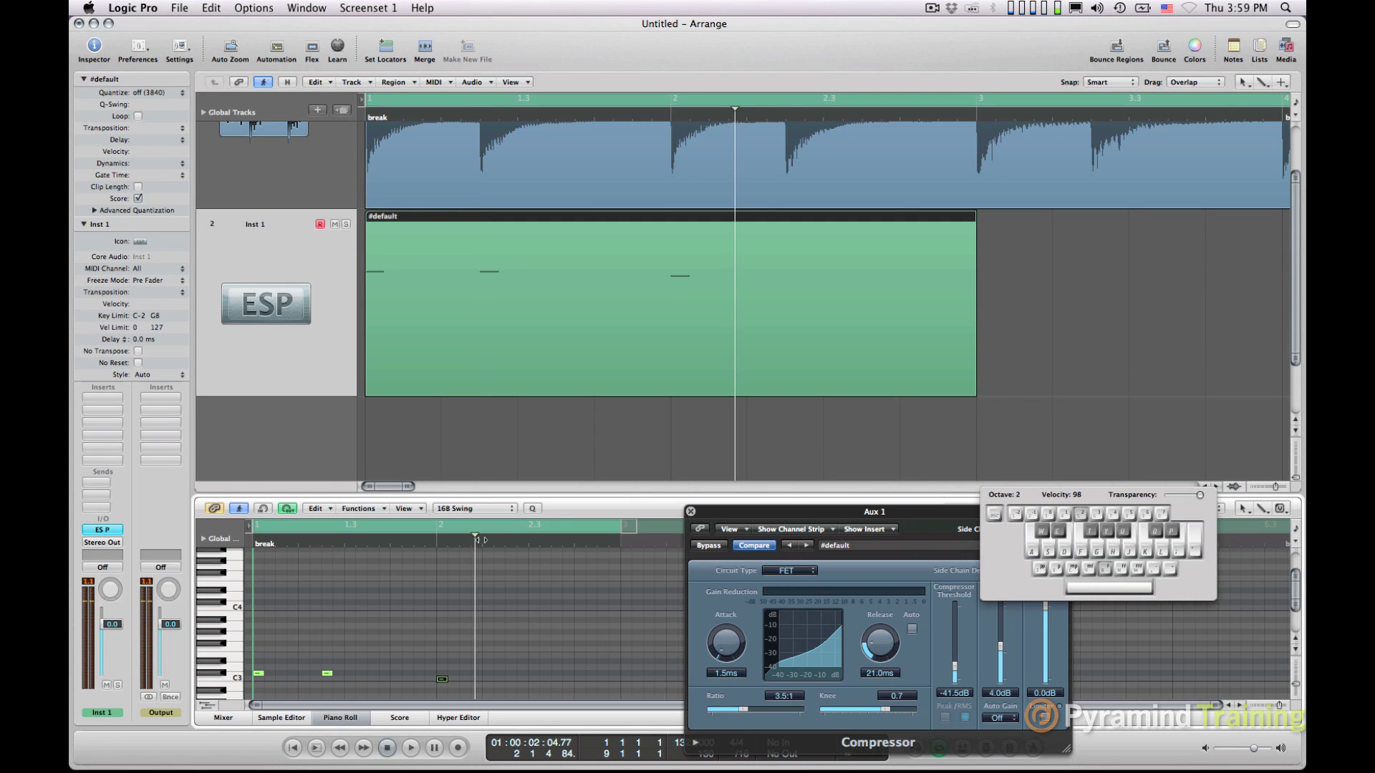
left_click(508, 679)
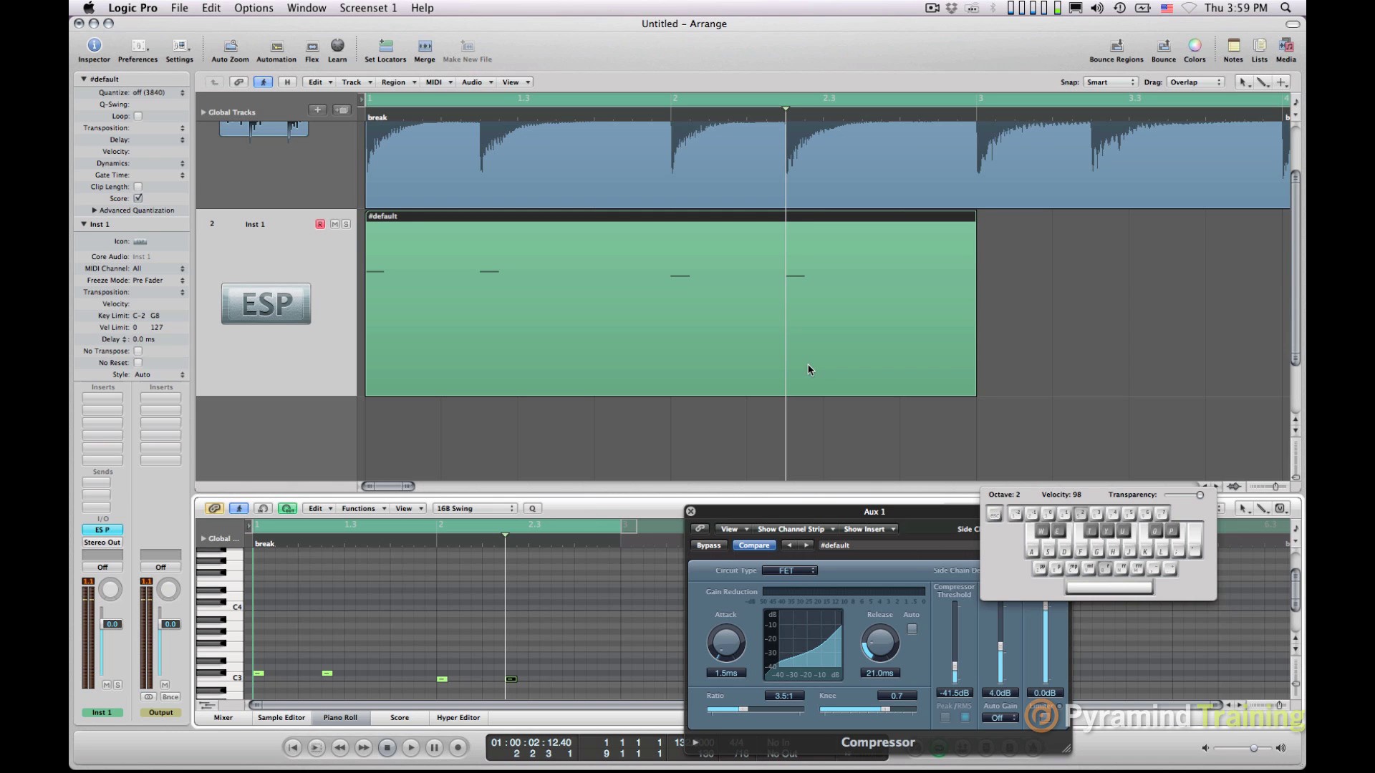
Duplicate the two-bar Inst 1 region at bar 3, and duplicate both regions at bar 5 to fill up to bar 9
key("z")
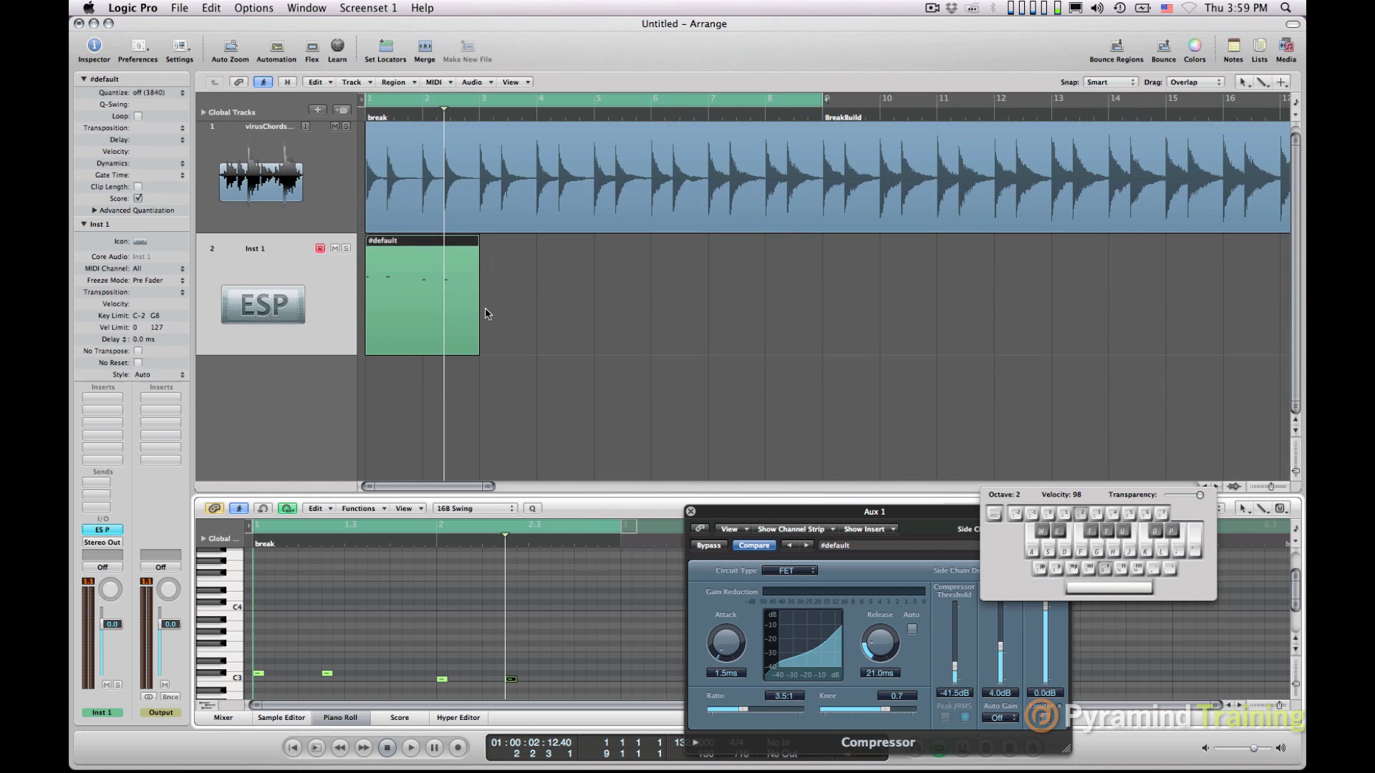
left_click_drag(421, 308, 534, 294)
left_click(368, 309, "shift")
left_click_drag(368, 310, 597, 288)
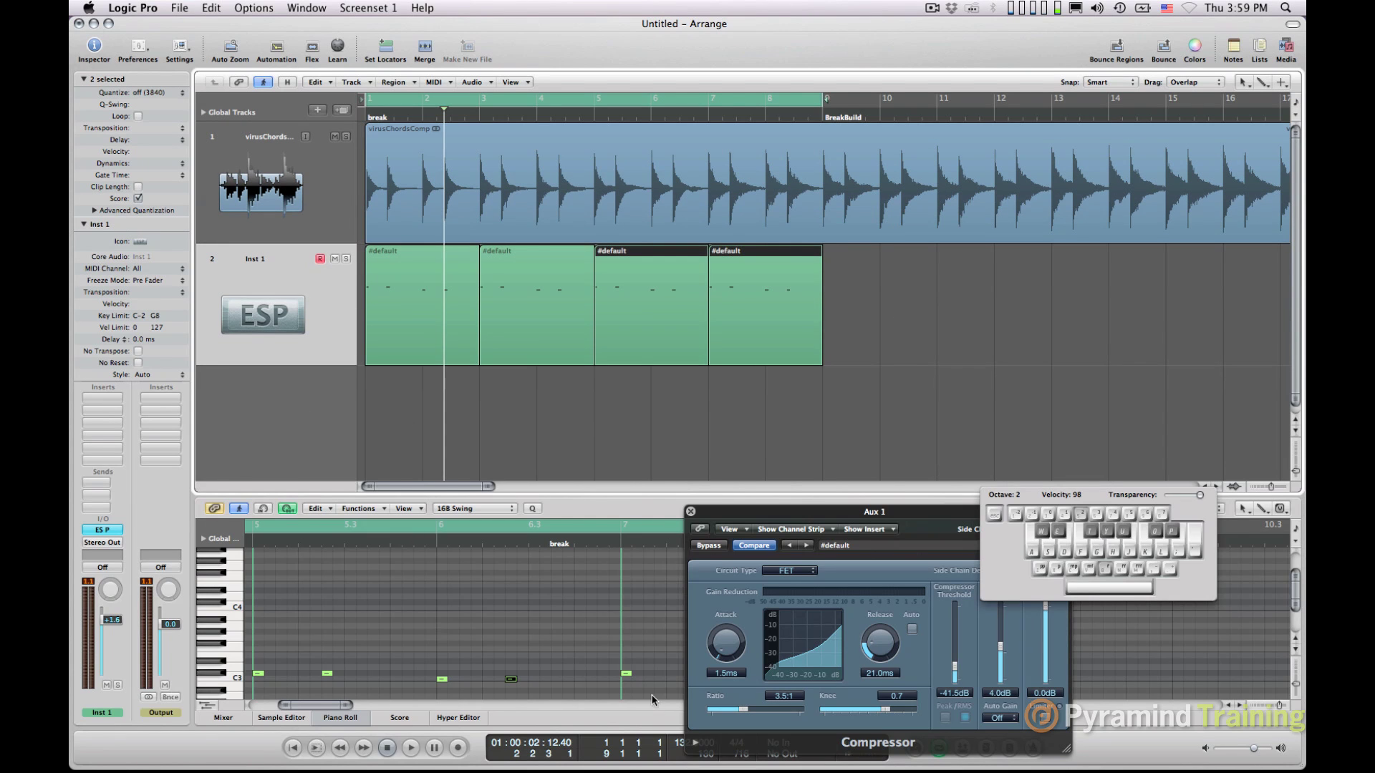
Look over the copied notes in the Piano Roll and close the editor
scroll(605, 672, "down", 5)
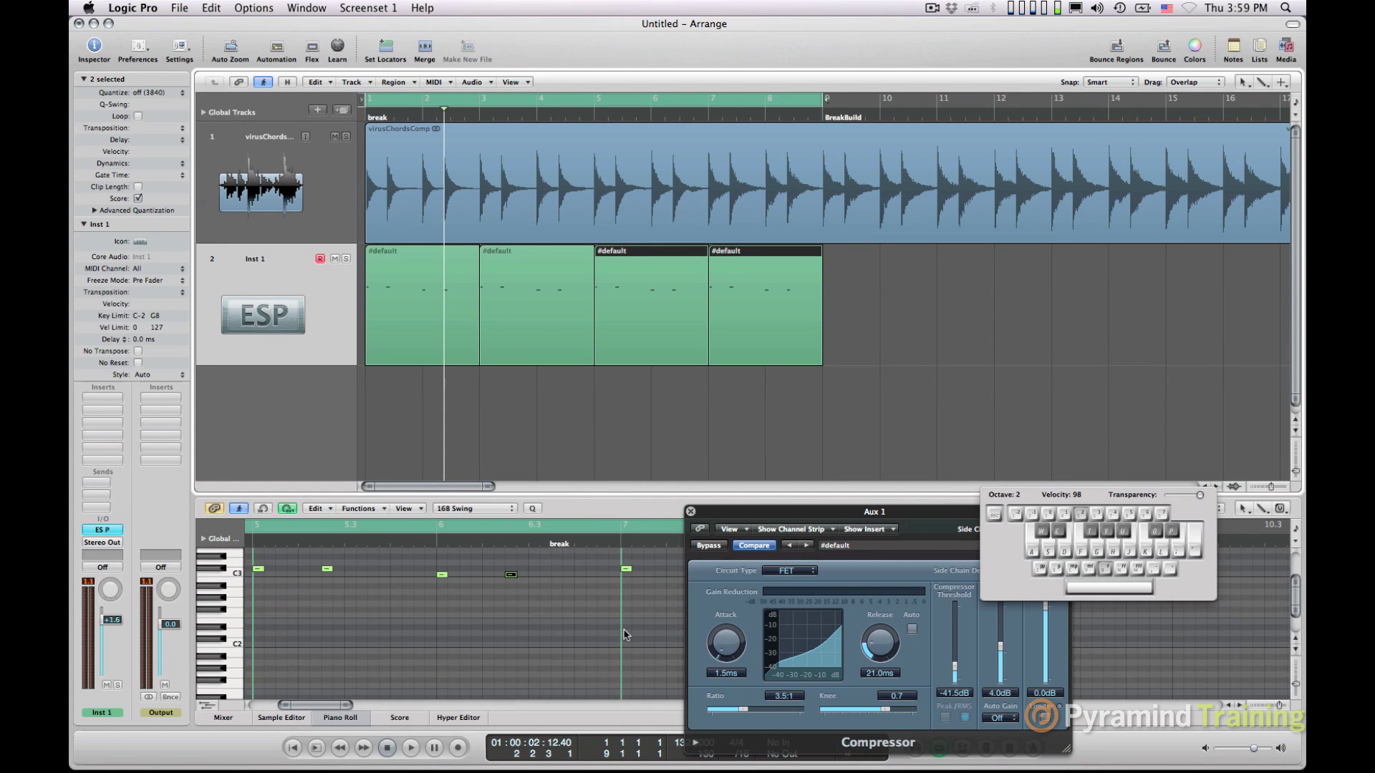
scroll(625, 640, "up", 4)
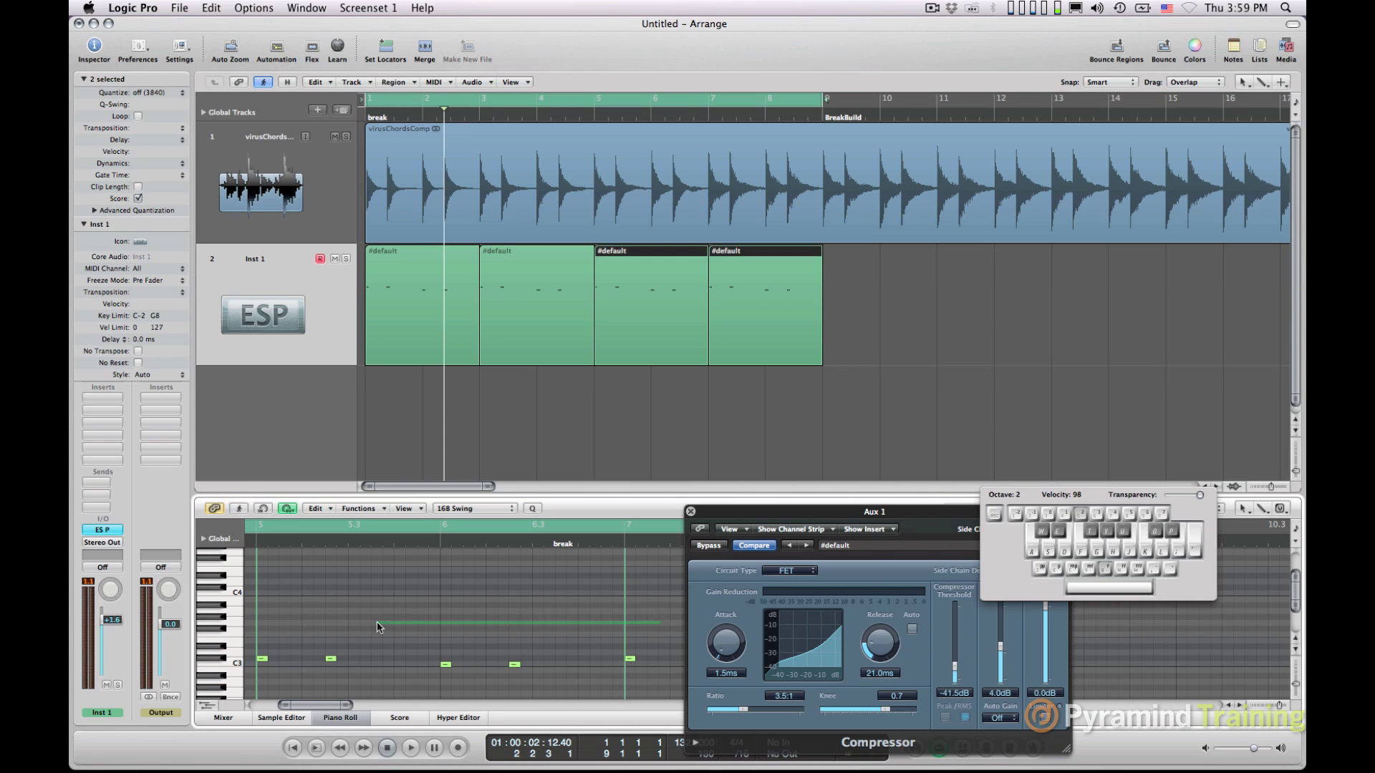
left_click(311, 658)
left_click(339, 719)
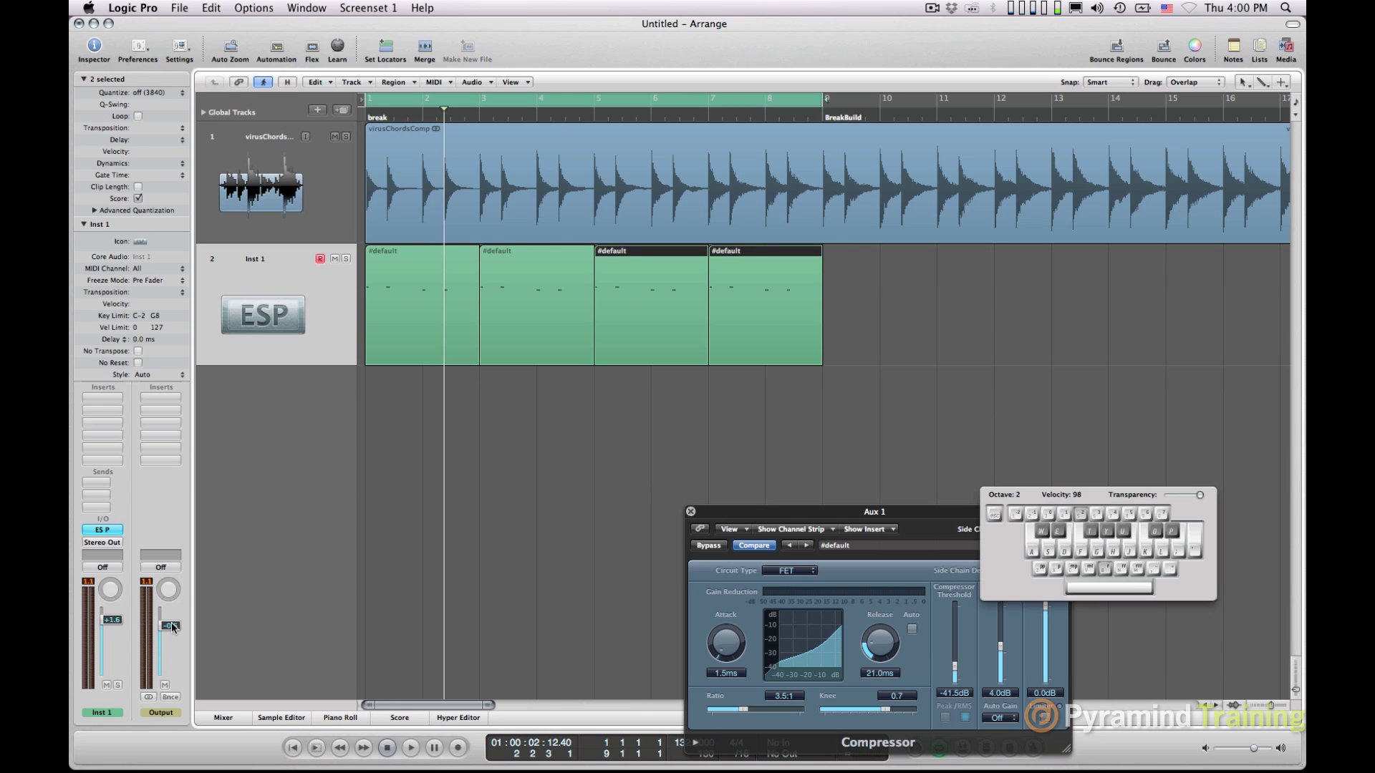
Reset the Output fader to 0.0 dB and lower the Inst 1 fader to -9.0 dB while auditioning the part
left_click_drag(173, 627, 118, 648)
left_click(159, 639, "alt")
key("space")
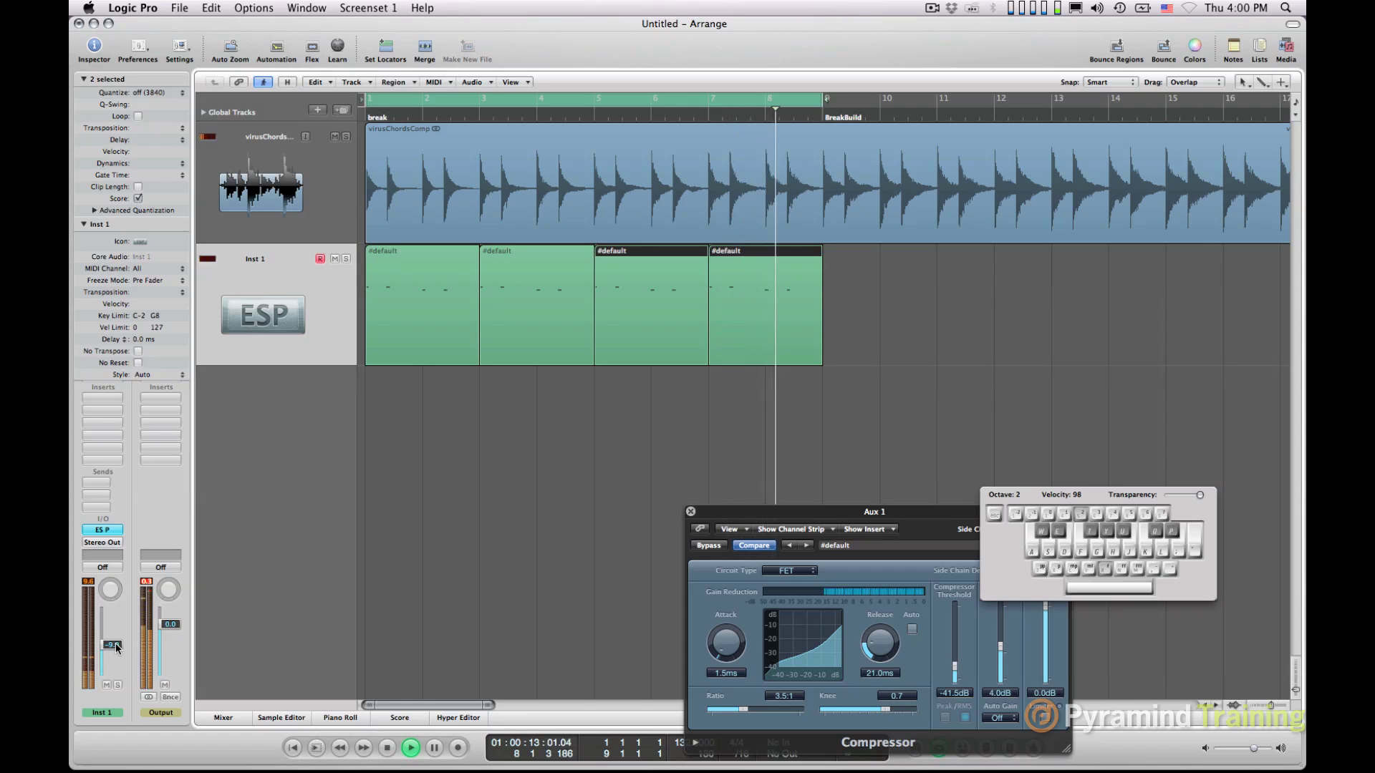
key("space")
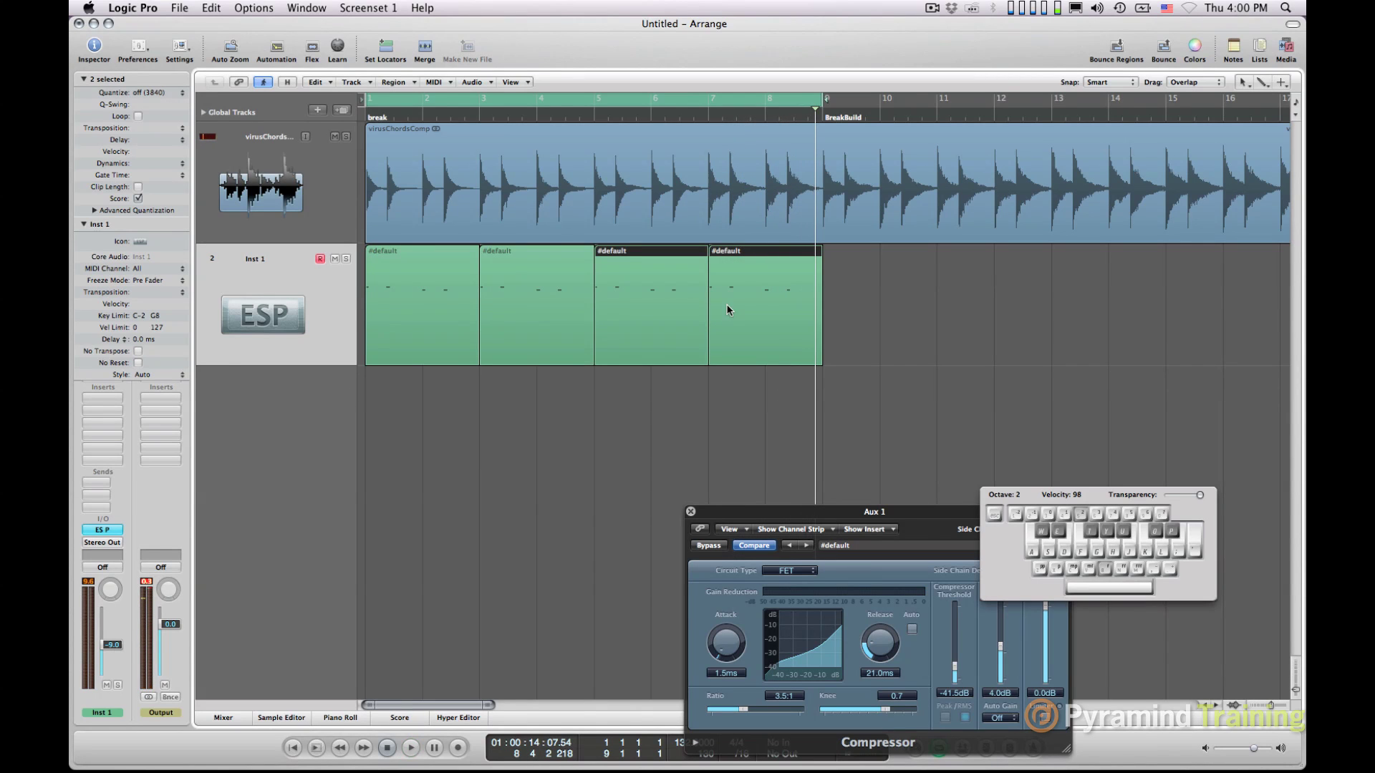
Hide the Caps Lock keyboard and join the four Inst 1 regions into a single region
left_click(294, 350)
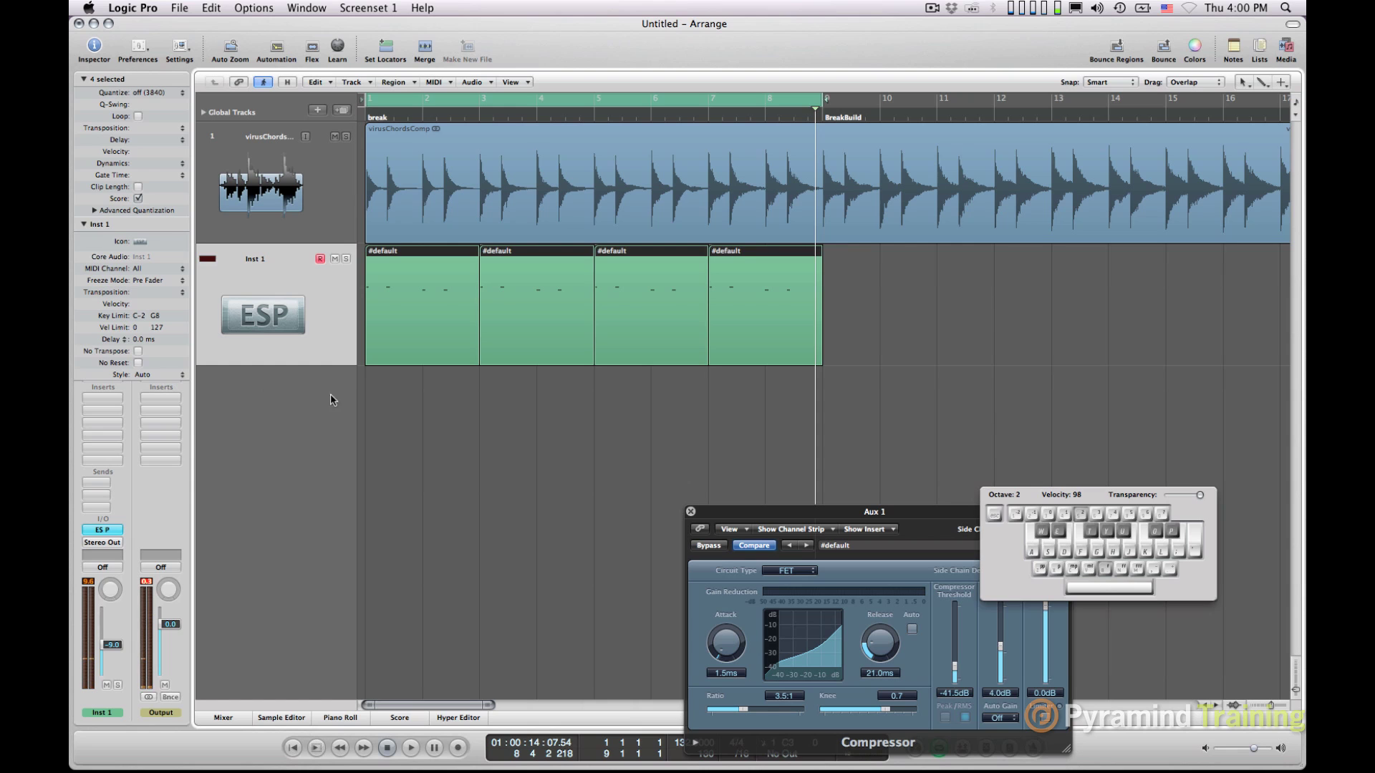
key("Caps_Lock")
key("j")
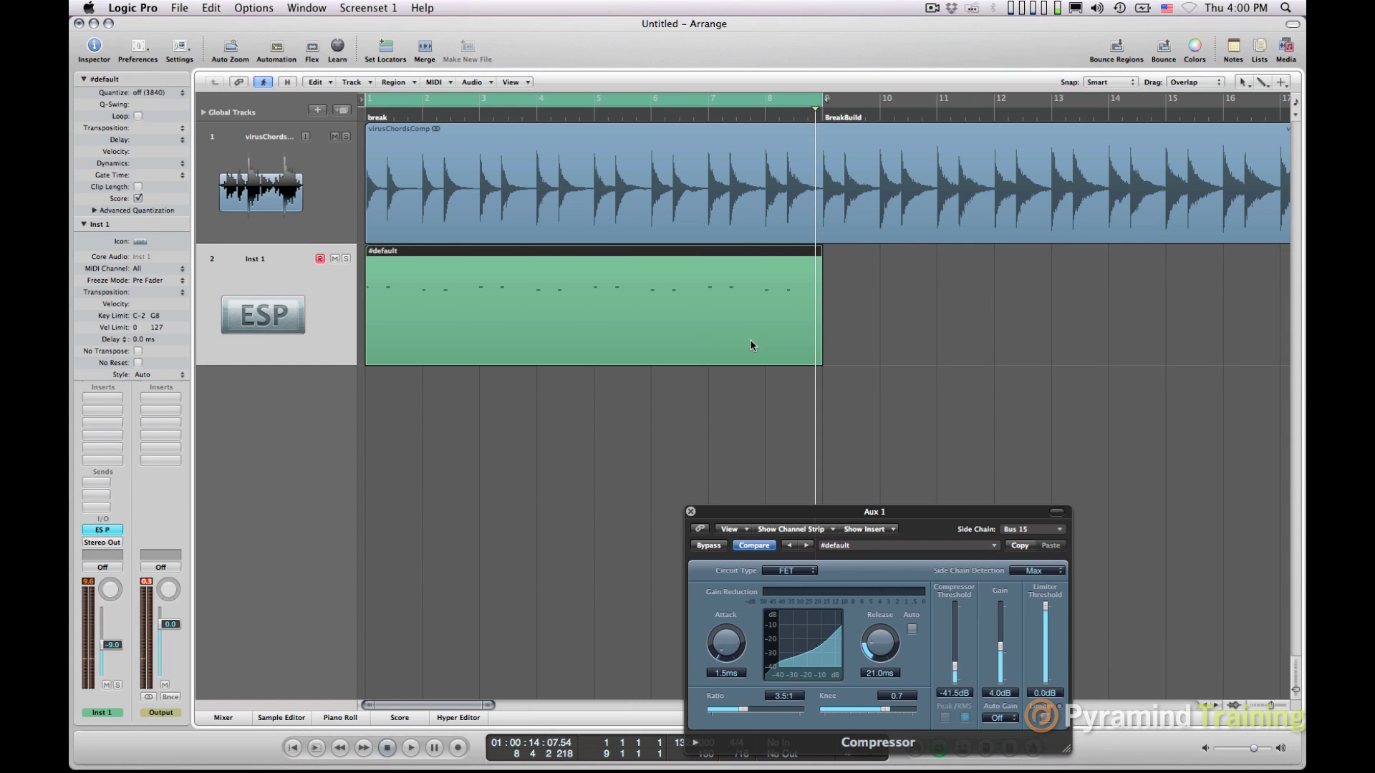
key("ctrl+Up")
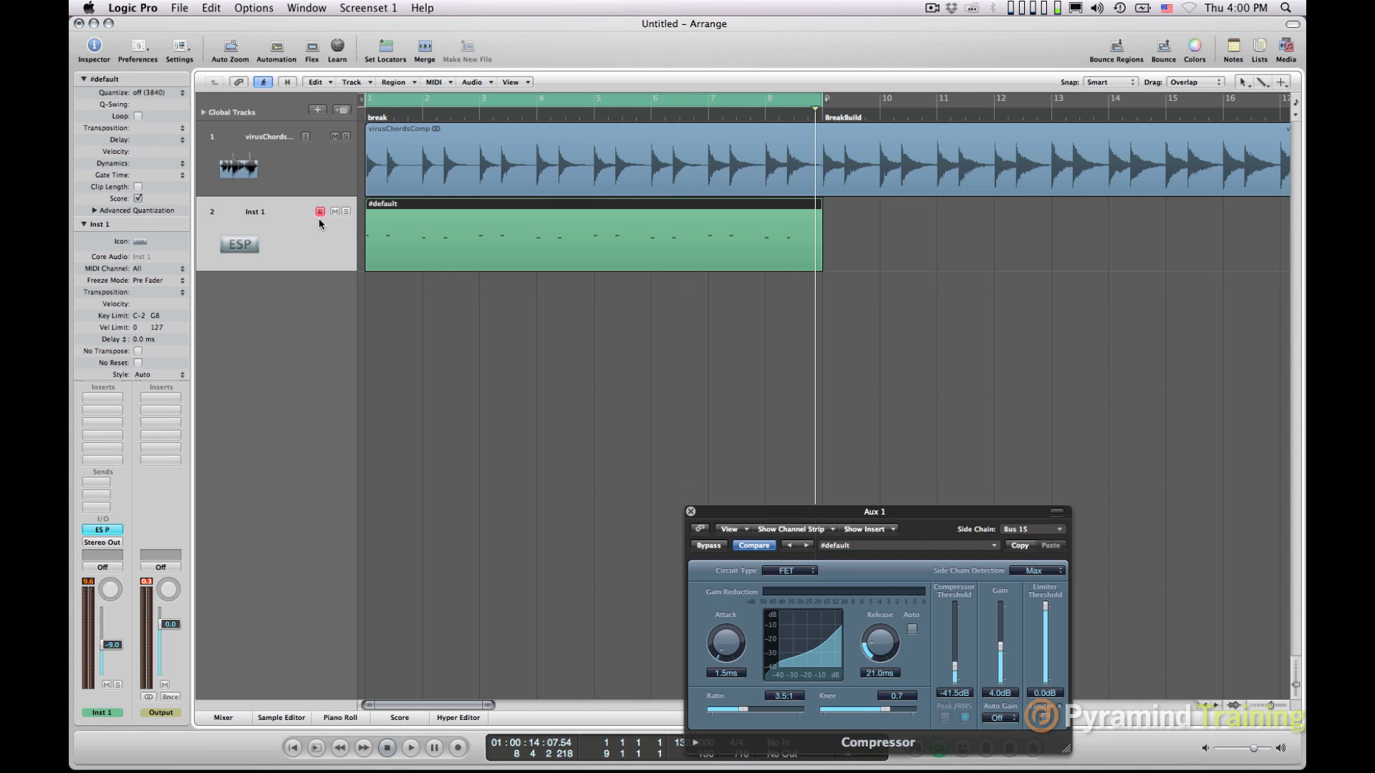
Remove the Bus 15 send from the virusChords track's channel strip
left_click(306, 160)
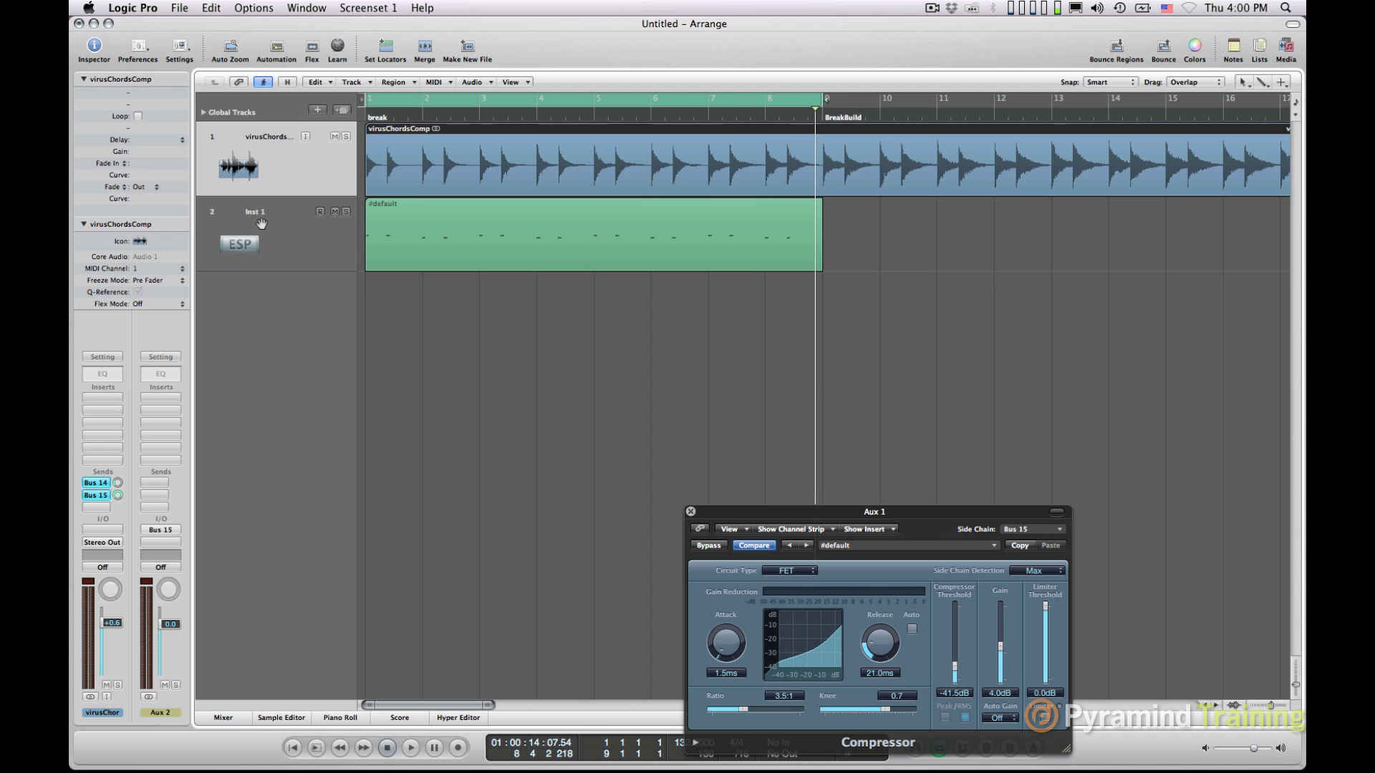
left_click(269, 241)
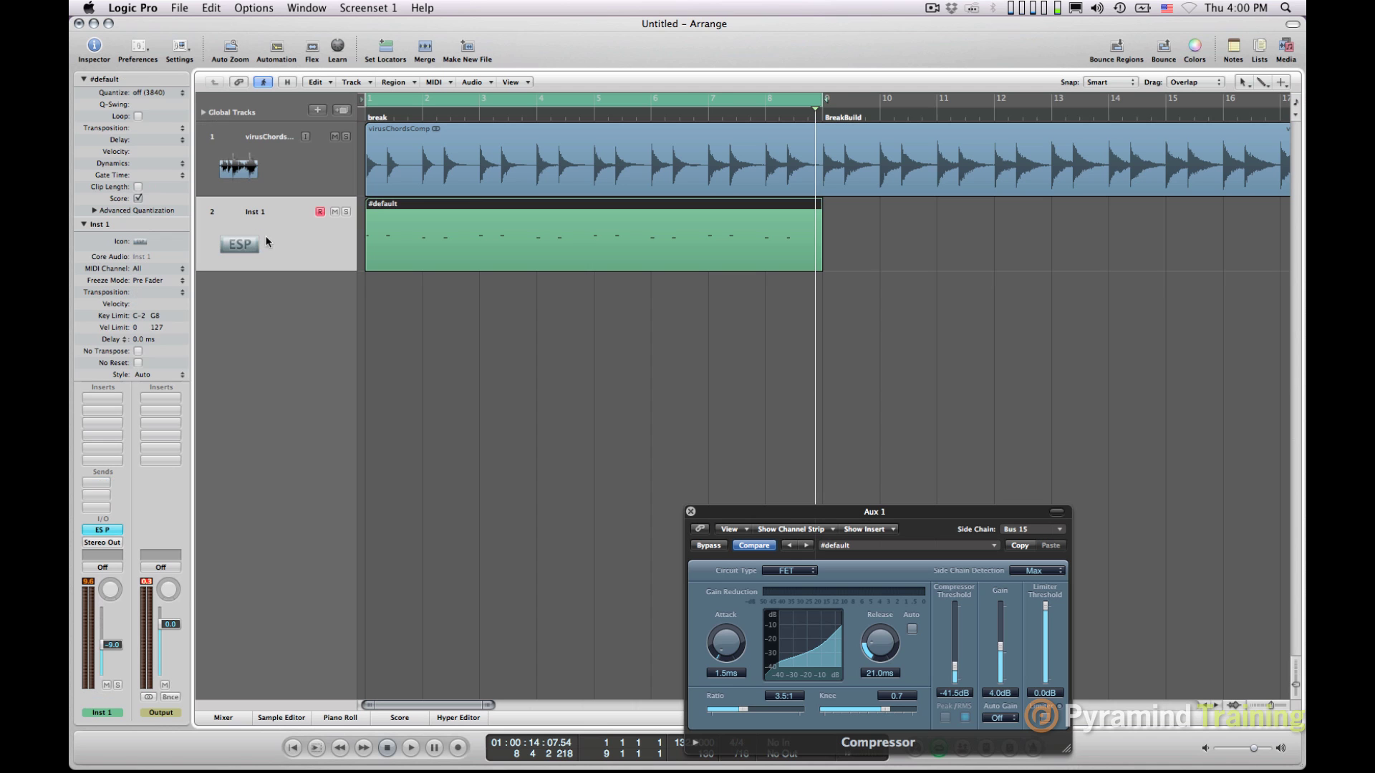
left_click(264, 148)
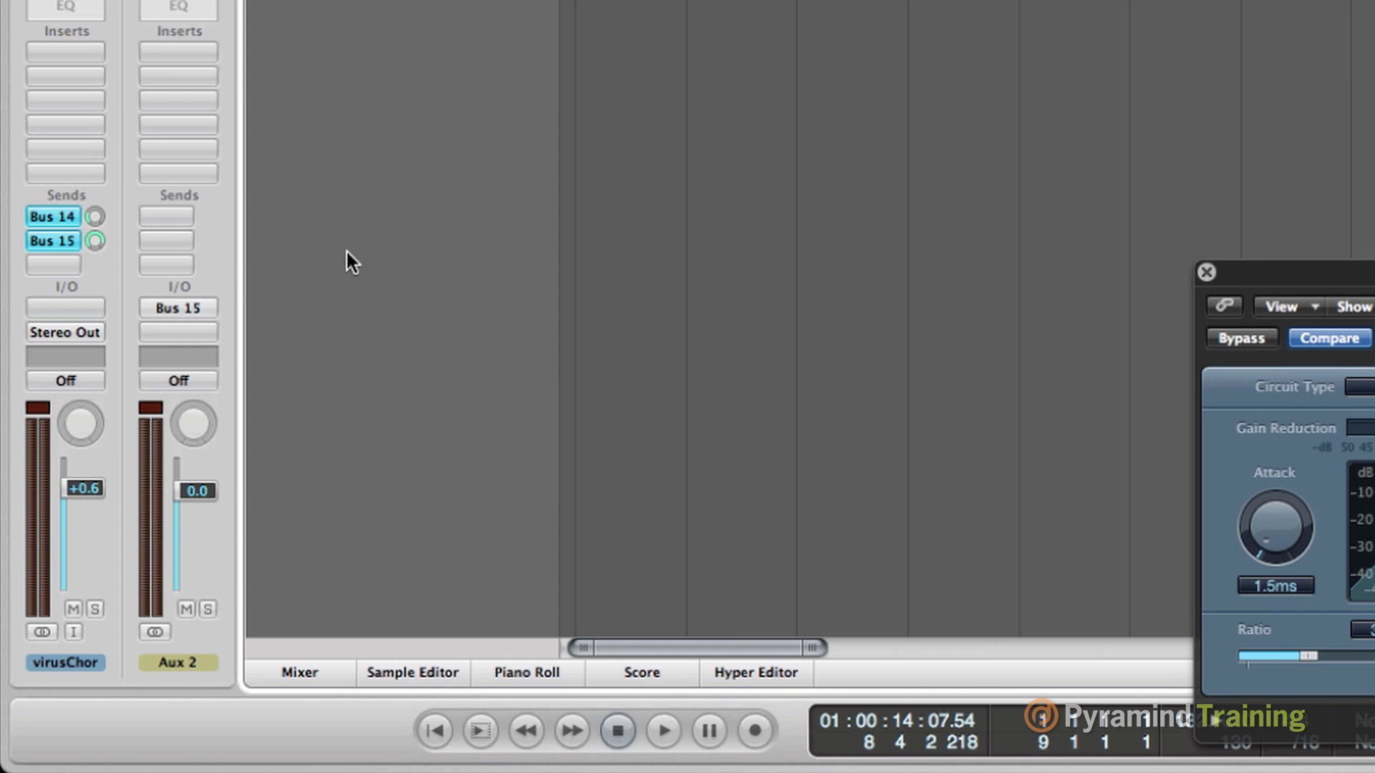
left_click(51, 241)
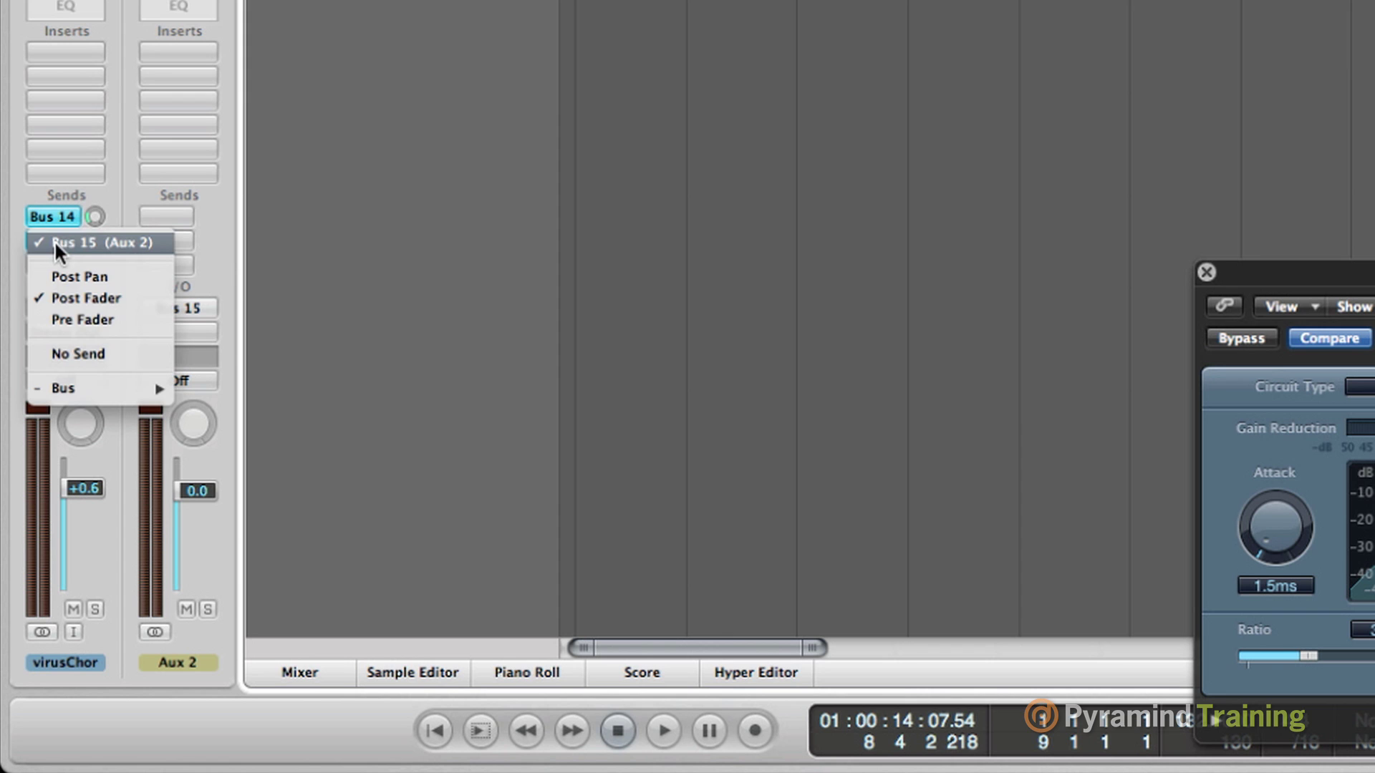
left_click(111, 354)
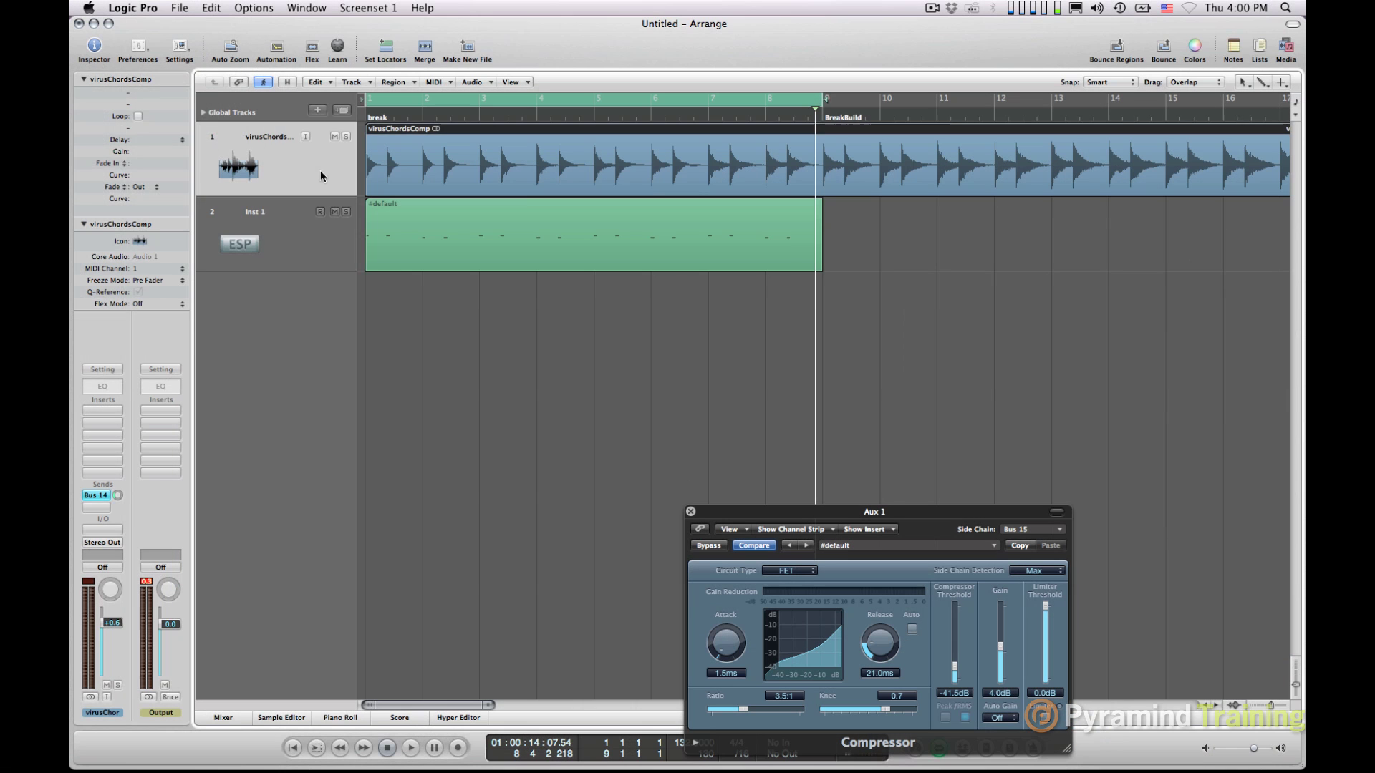
Route the Inst 1 channel's output to Bus 15 (Aux 2)
left_click(315, 236)
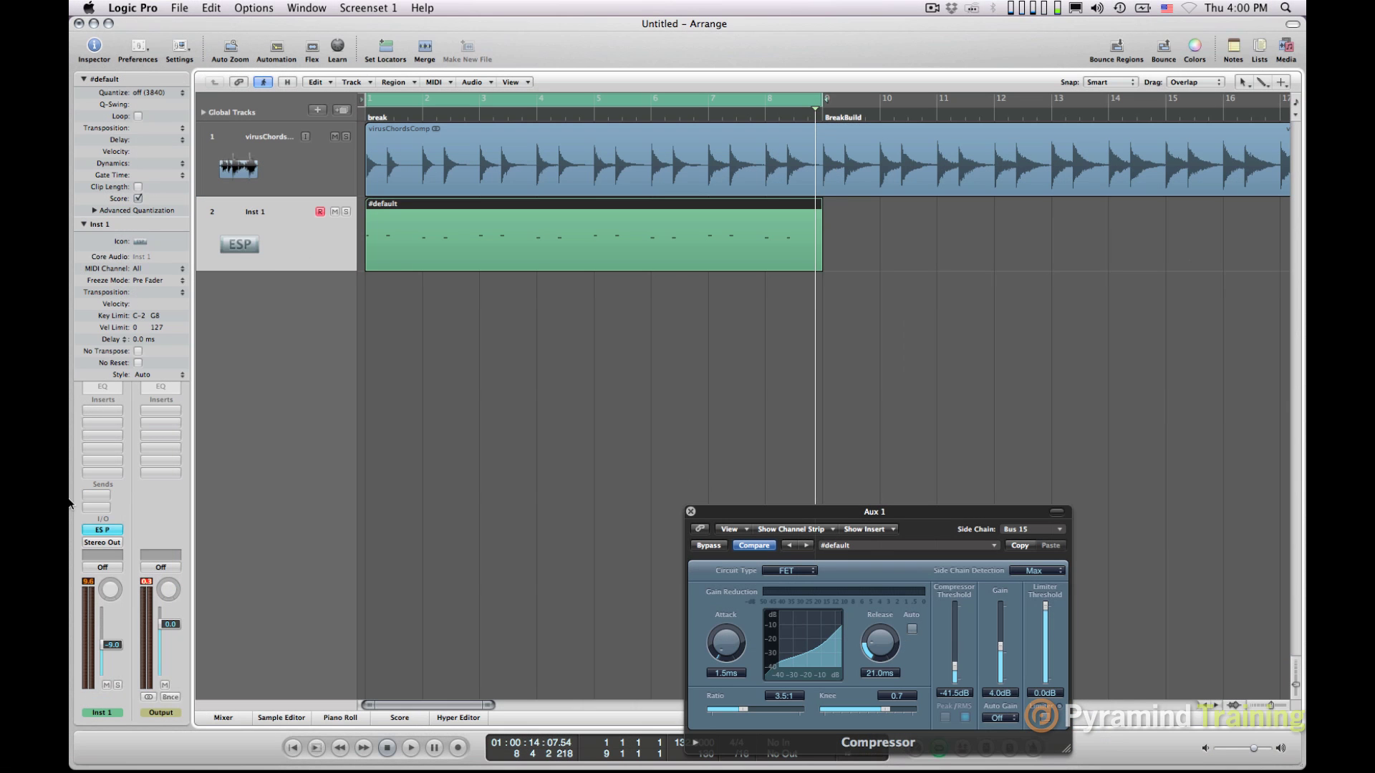
left_click(103, 544)
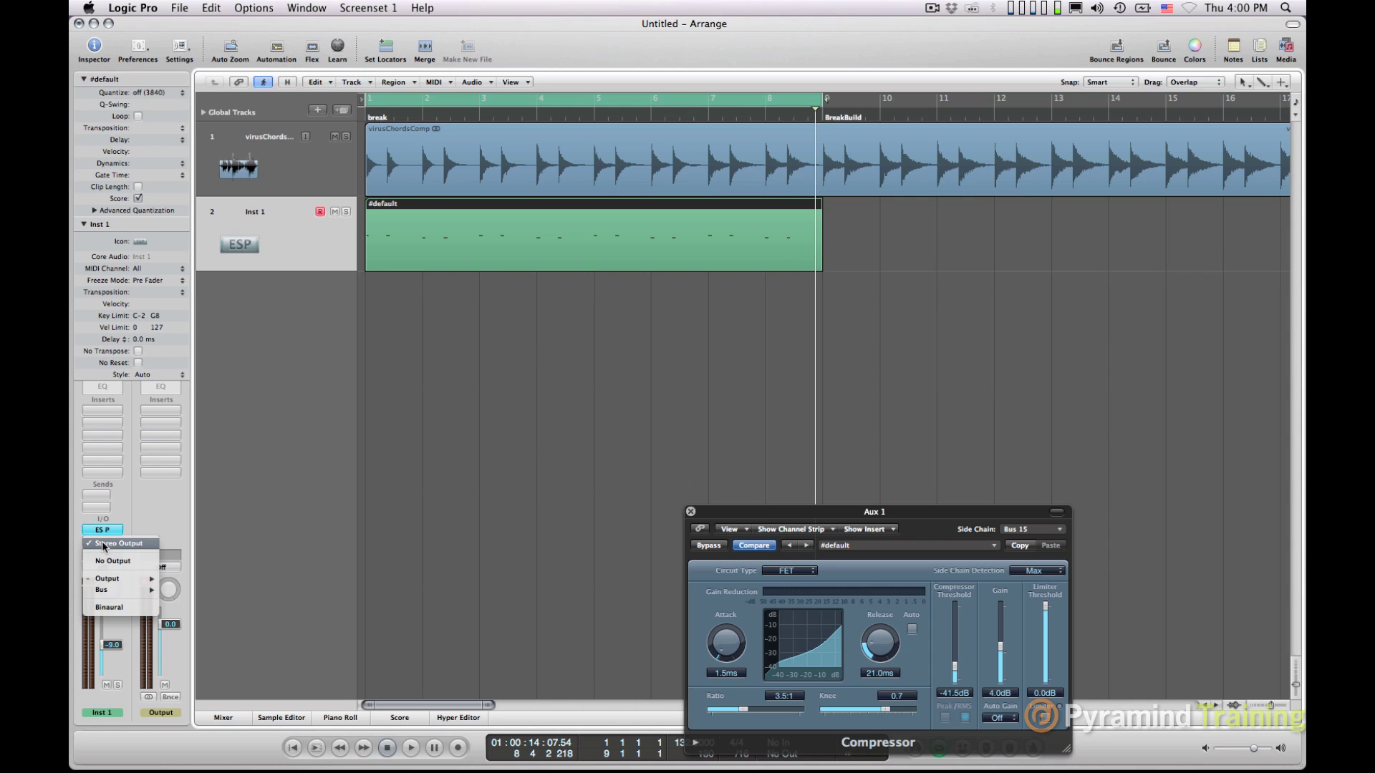
left_click(137, 501)
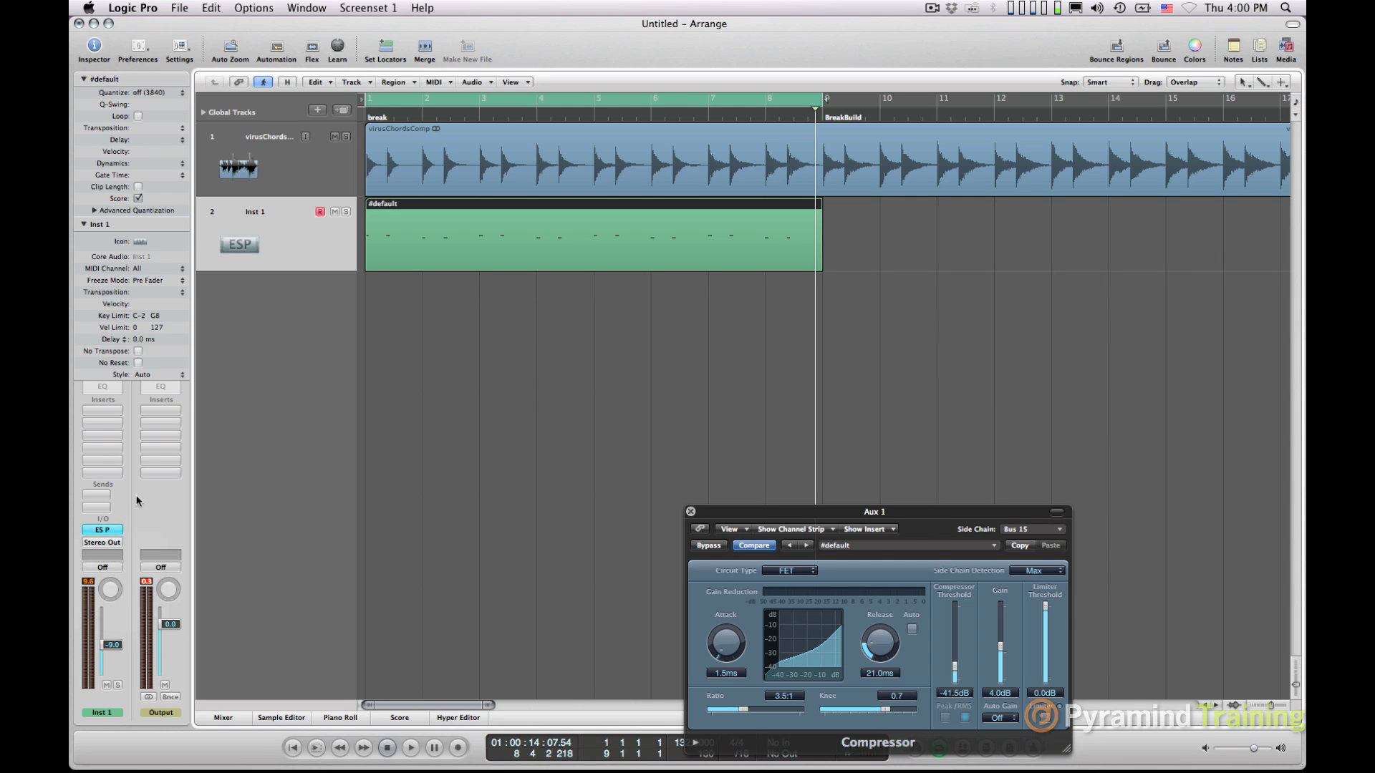
left_click(98, 548)
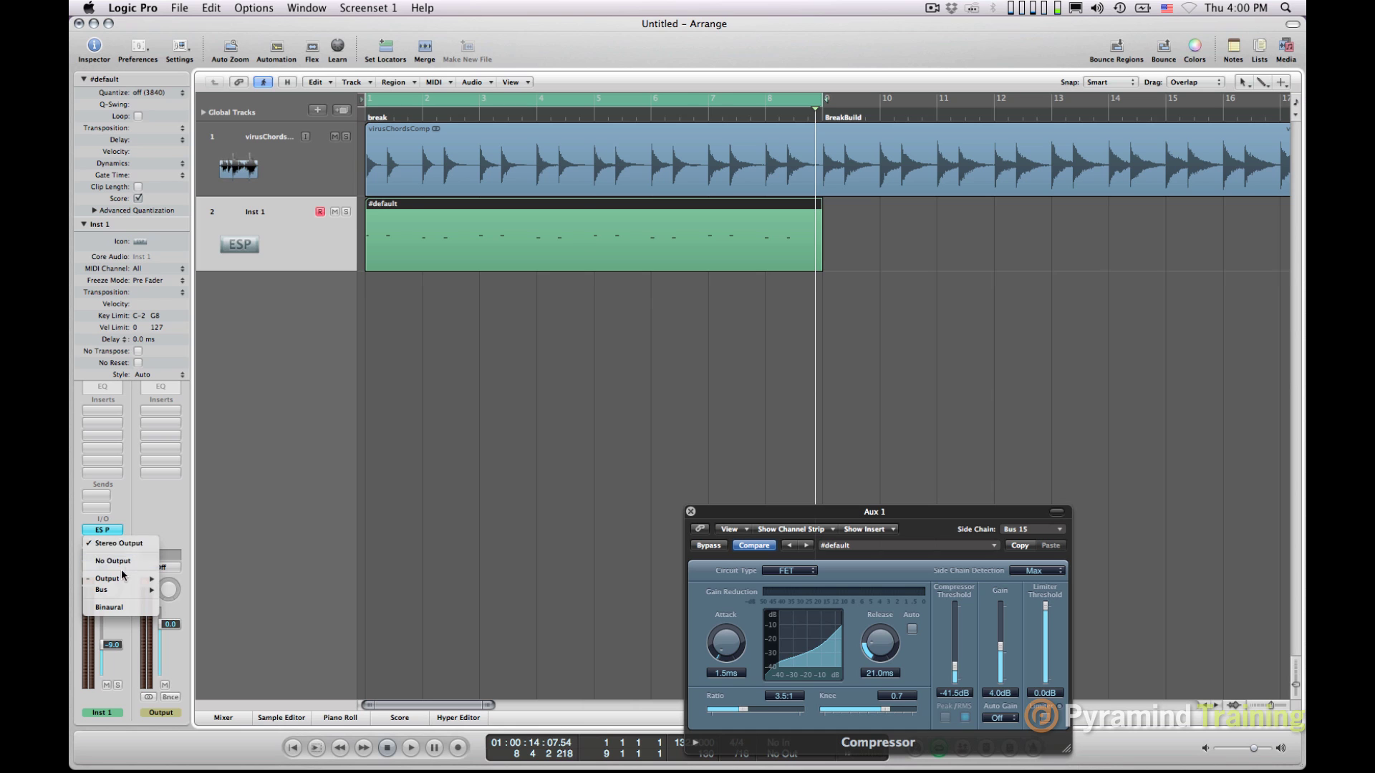
mouse_move(134, 590)
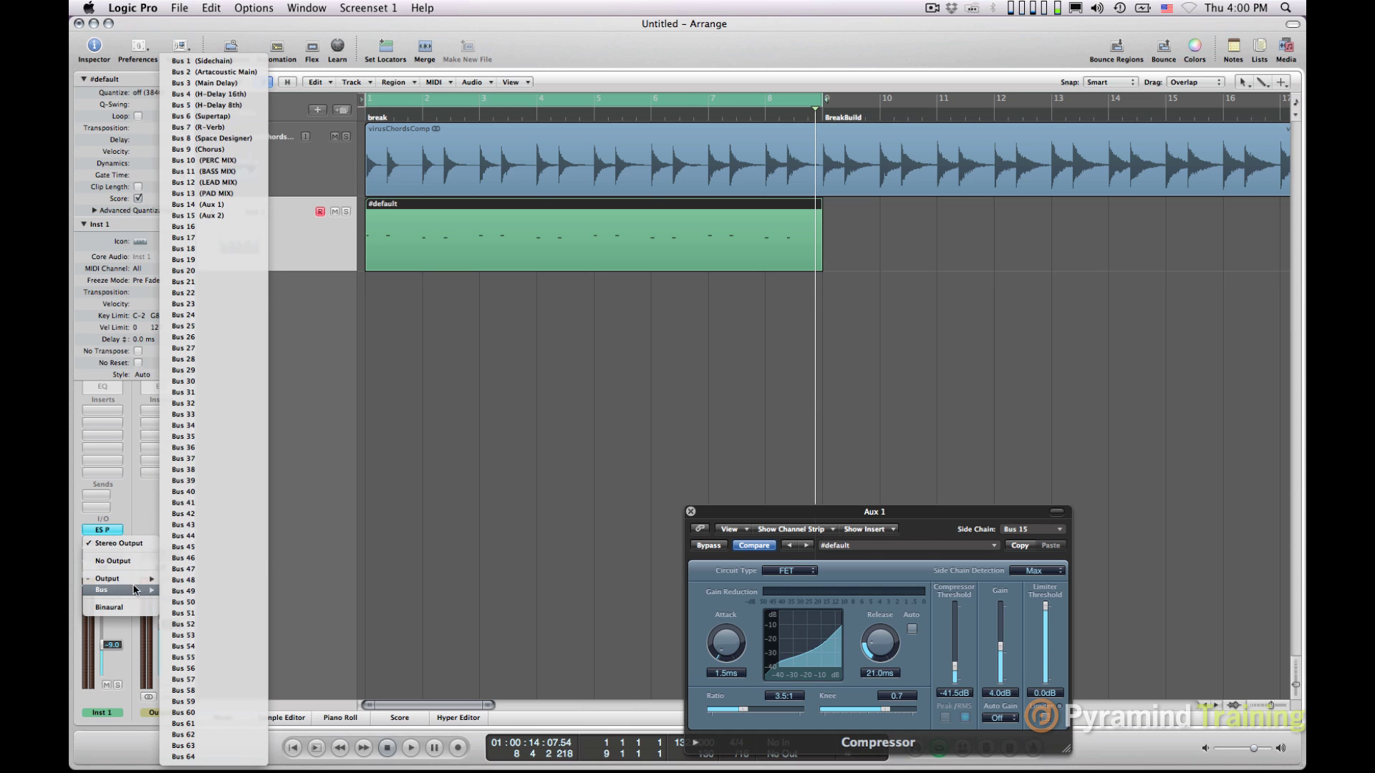
left_click(231, 216)
Mute the virusChords track and reset the Inst 1 fader to 0.0 dB during a short playback
left_click(338, 135)
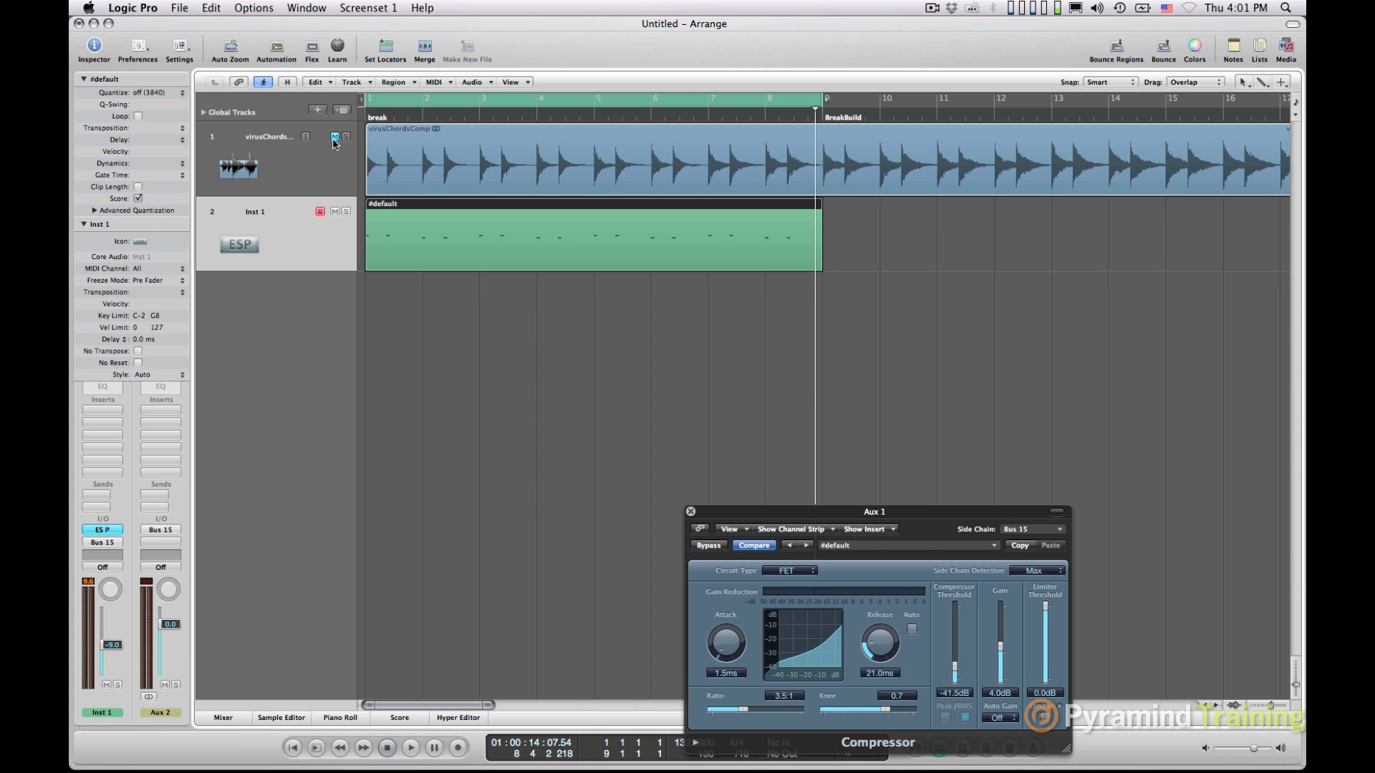
key("space")
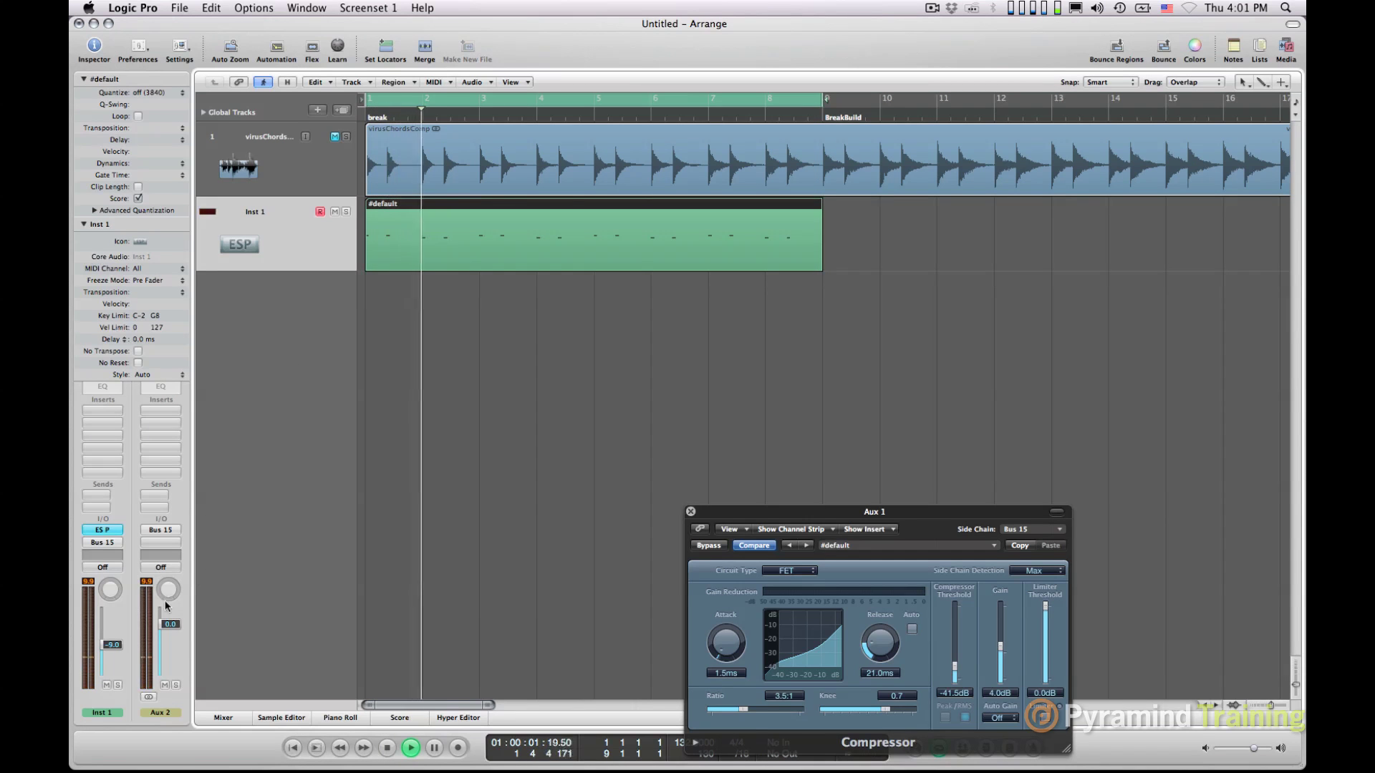
left_click(114, 641, "alt")
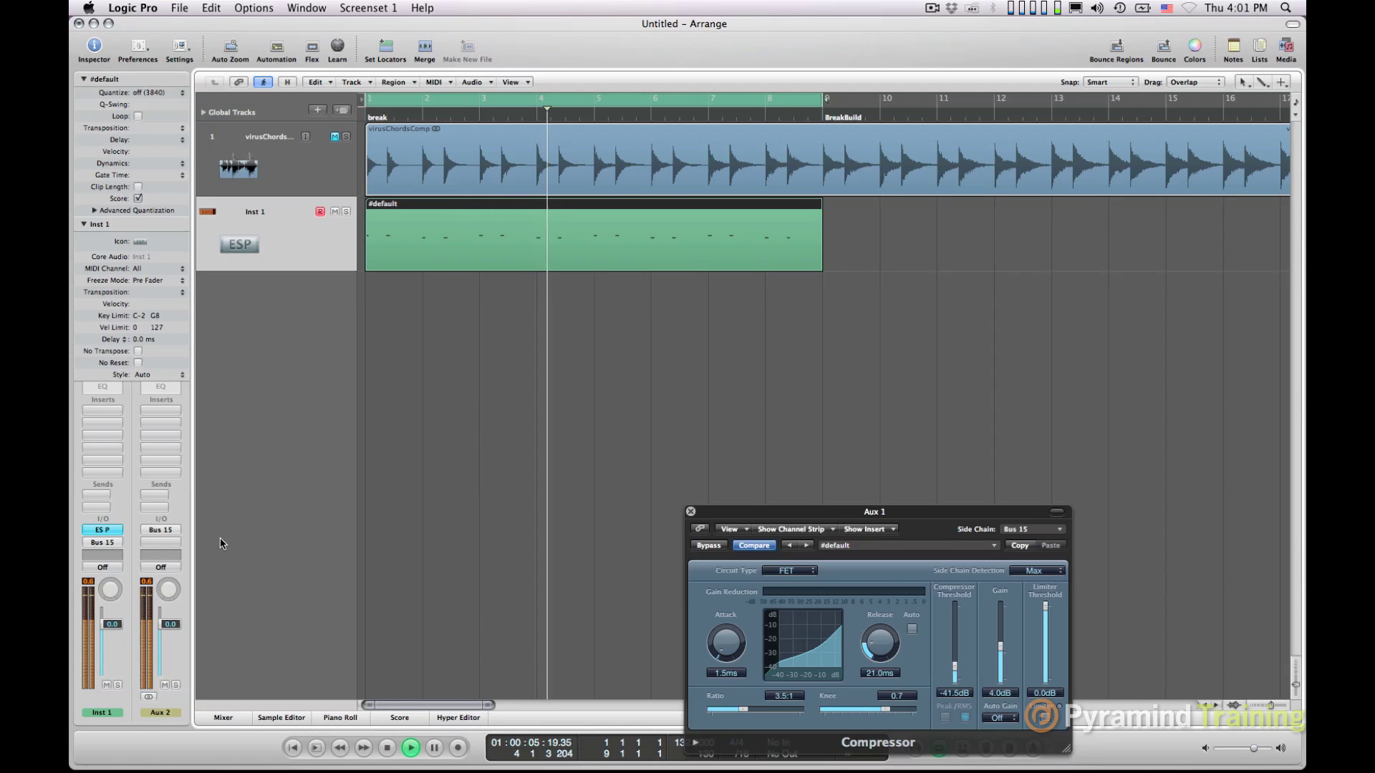
key("space")
Set Aux 2's output to Stereo Output, lower the Inst 1 fader to -5.8 dB and audition the trigger
left_click(153, 542)
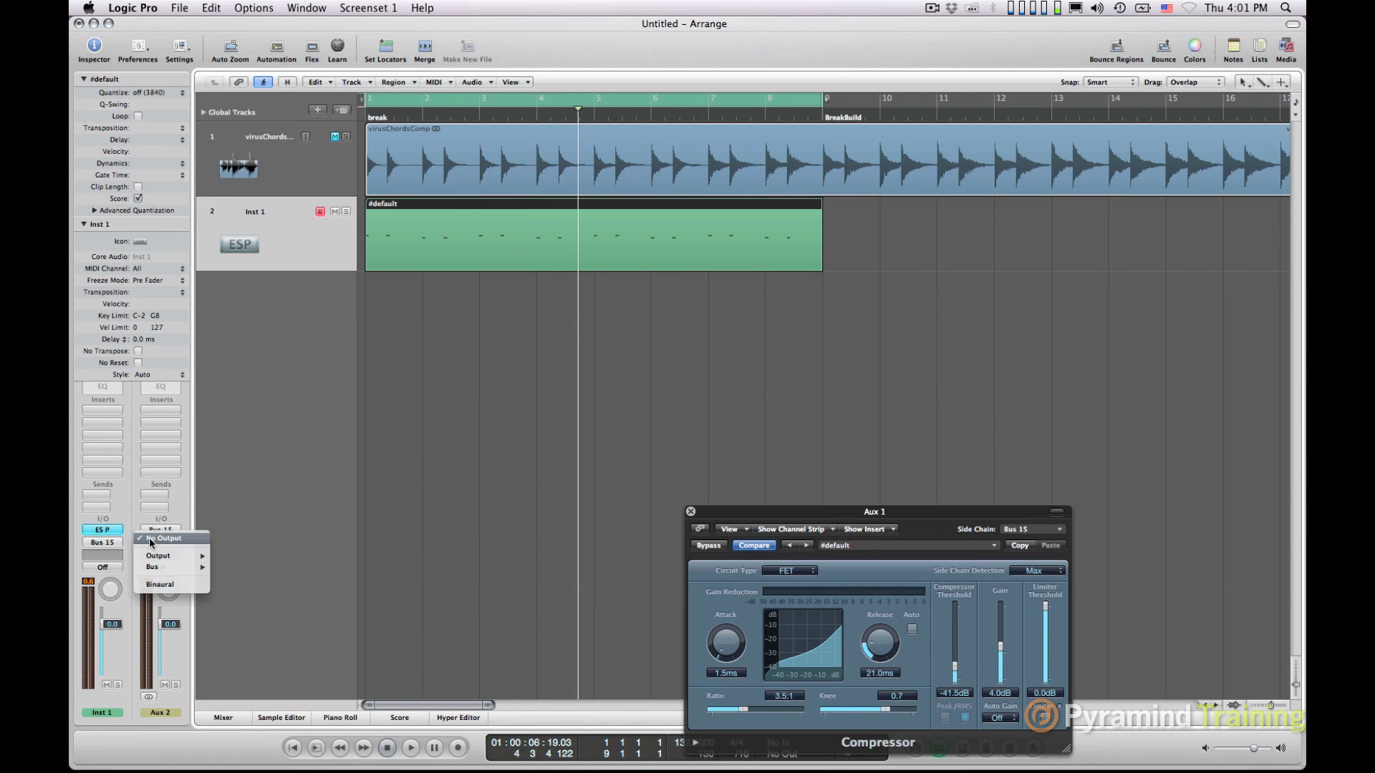
left_click(243, 555)
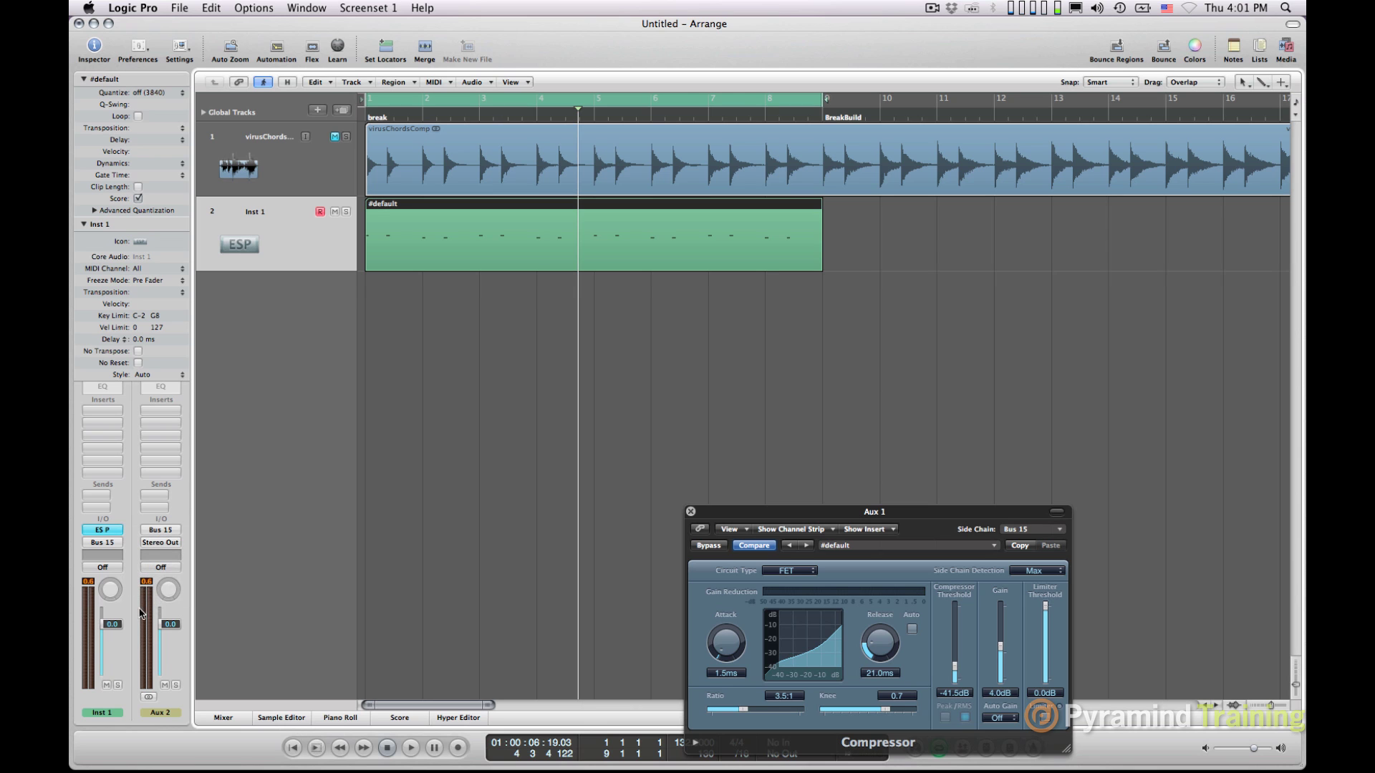
left_click_drag(112, 625, 113, 671)
key("space")
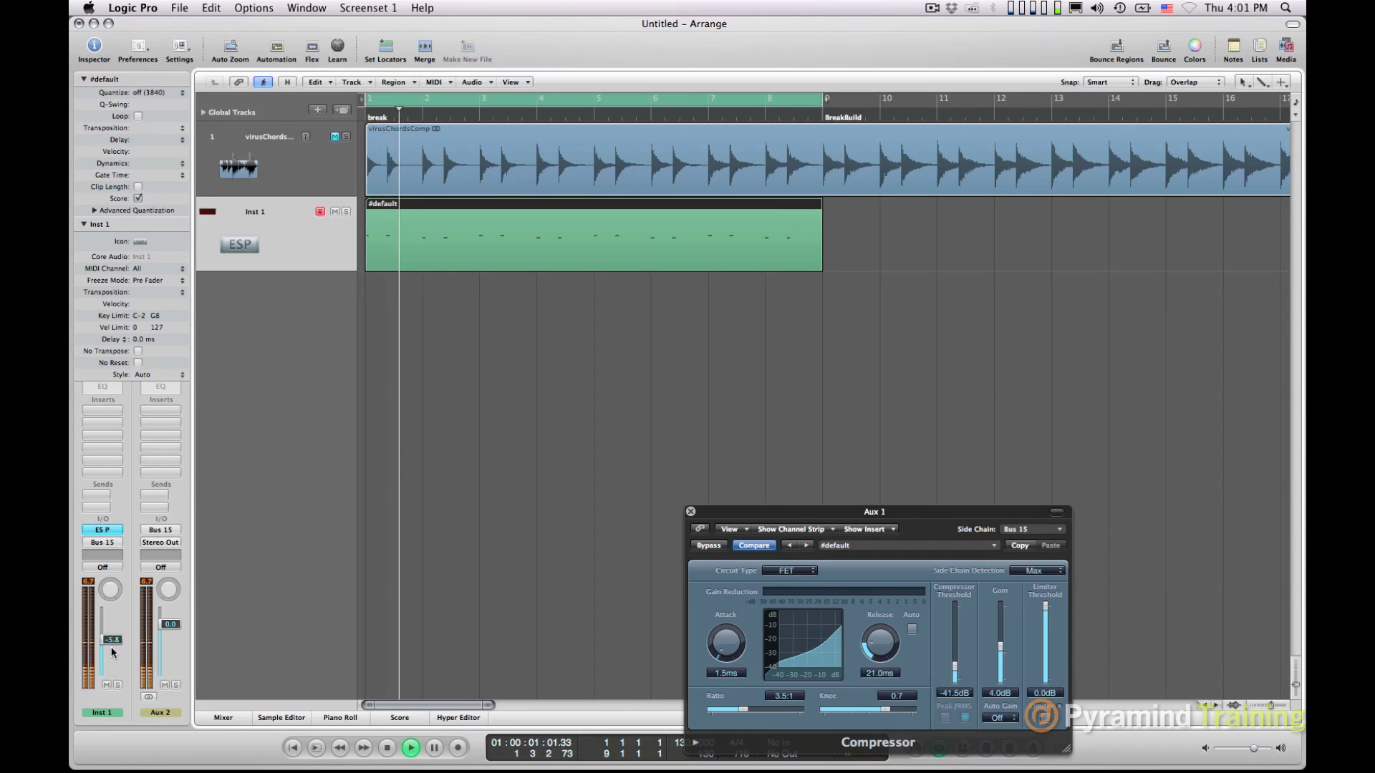
key("space")
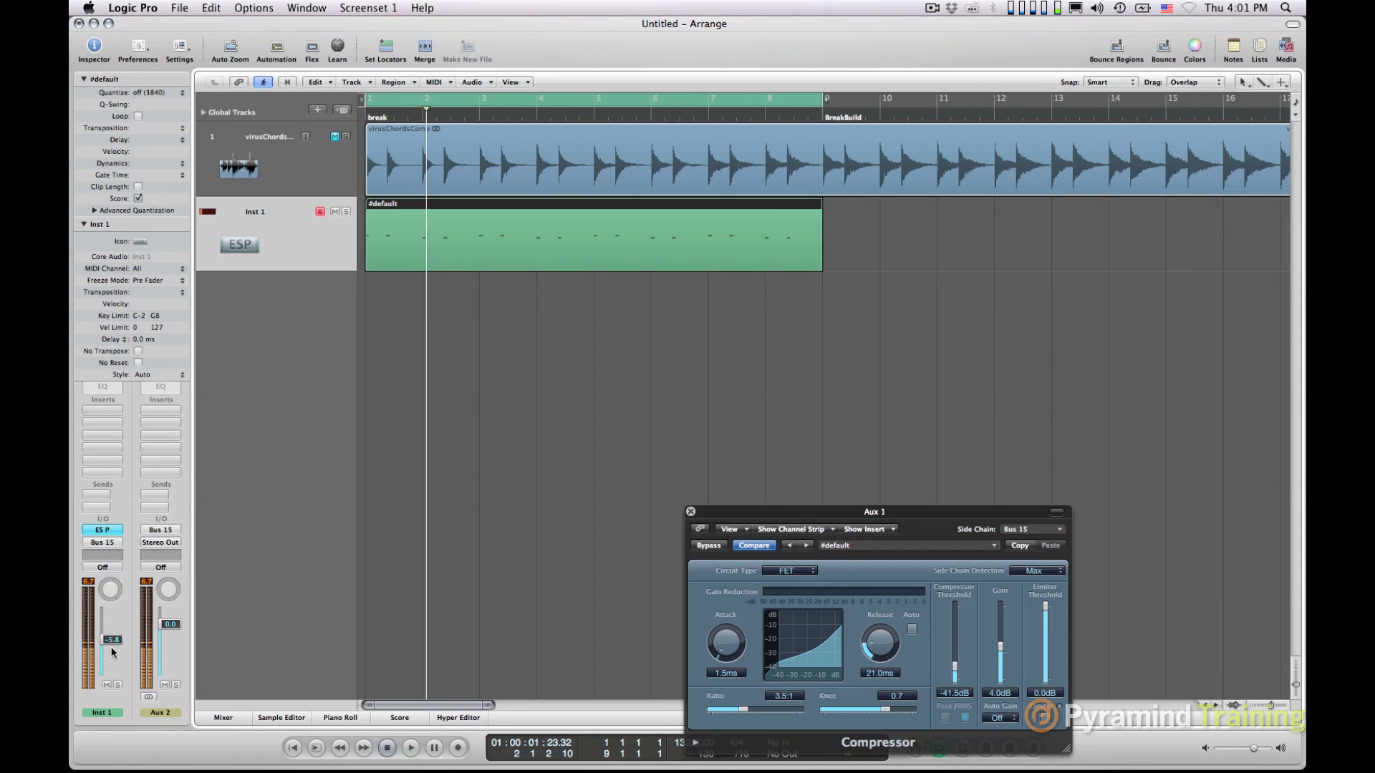
Set Aux 2's output to No Output and play the trigger part from bar 1
left_click(155, 543)
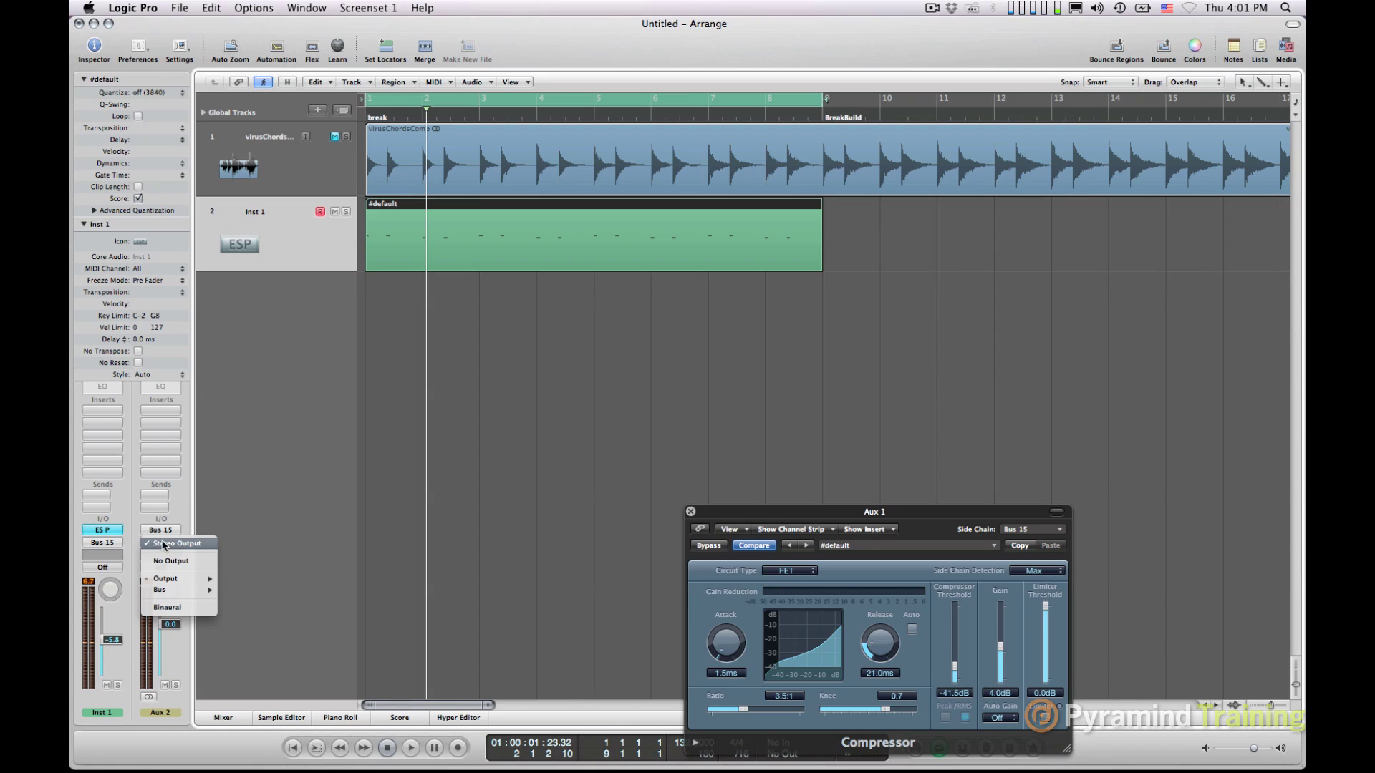
left_click(191, 562)
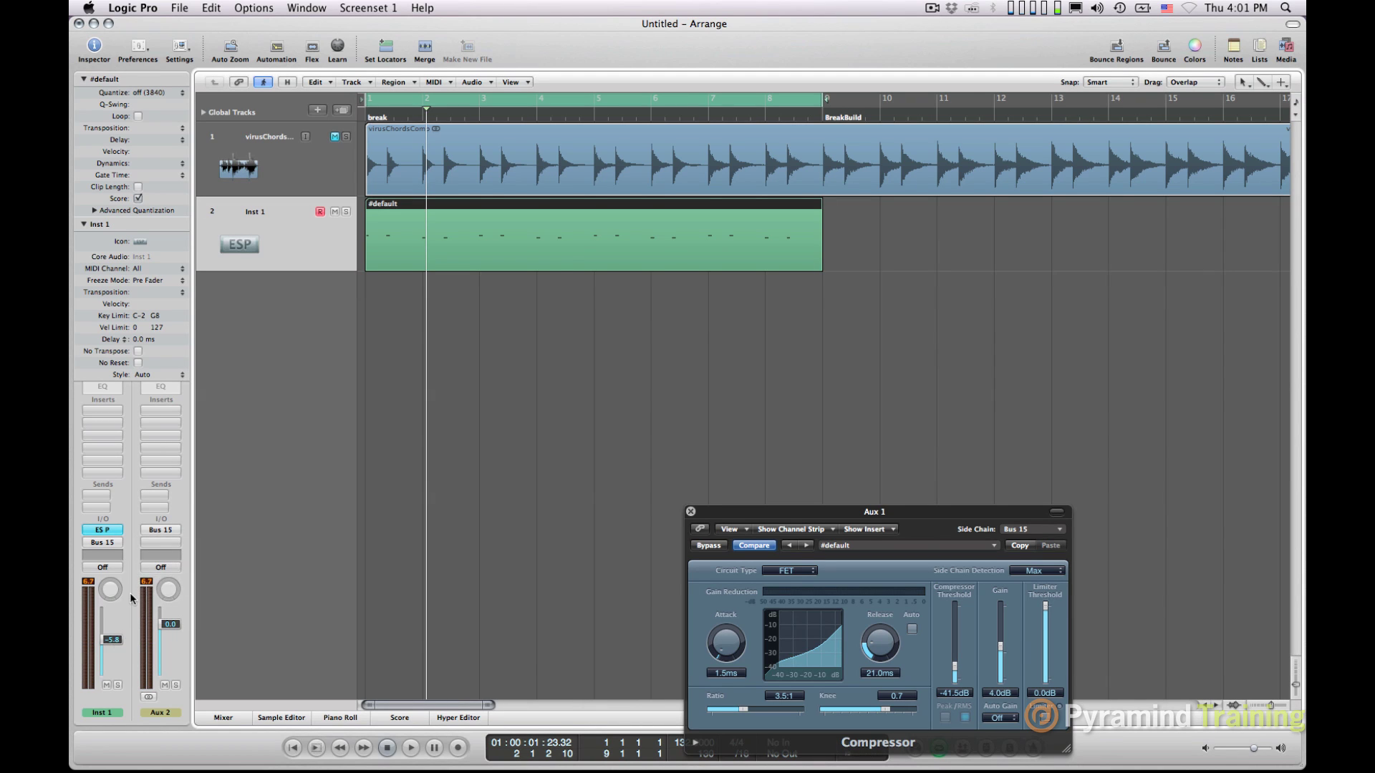
key("space")
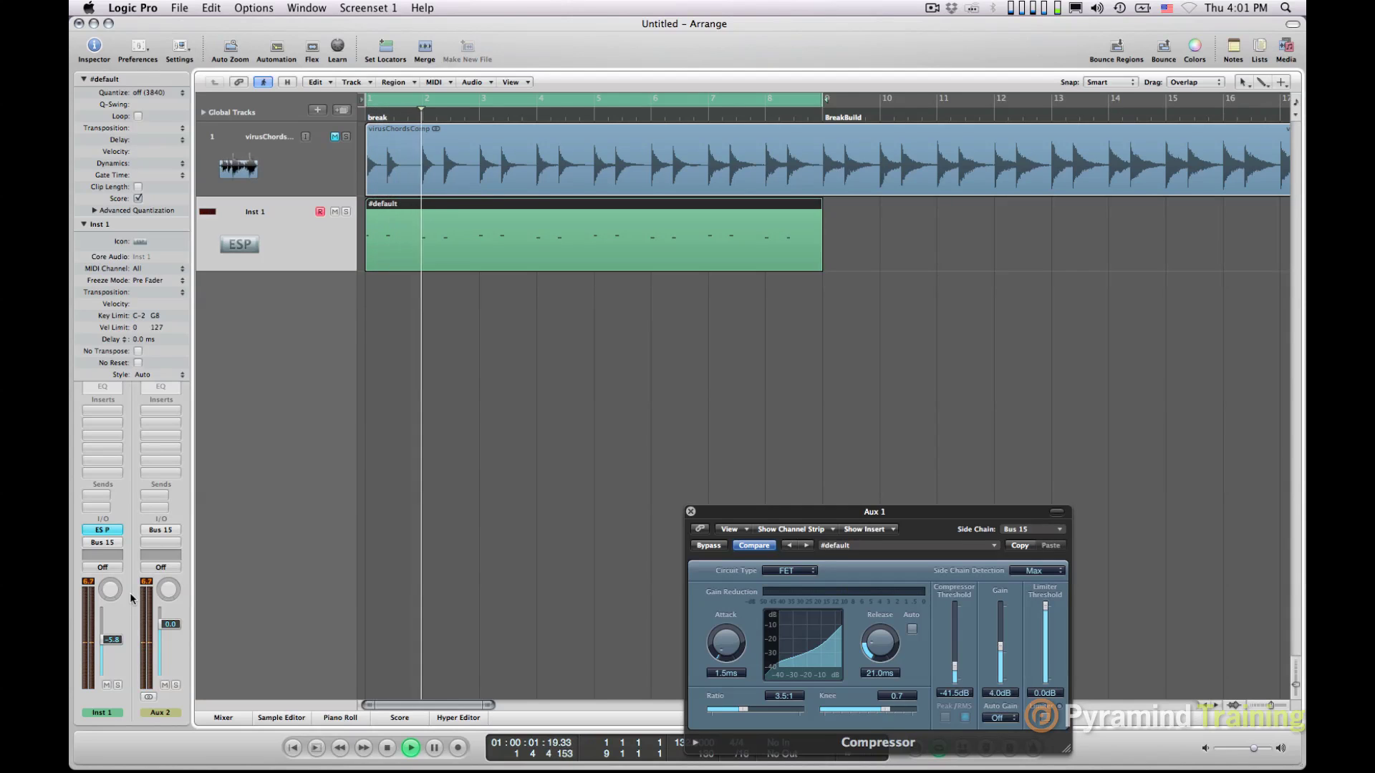
Stop playback, unmute and select the virusChords track, and audition the chords together with the silent trigger part
key("space")
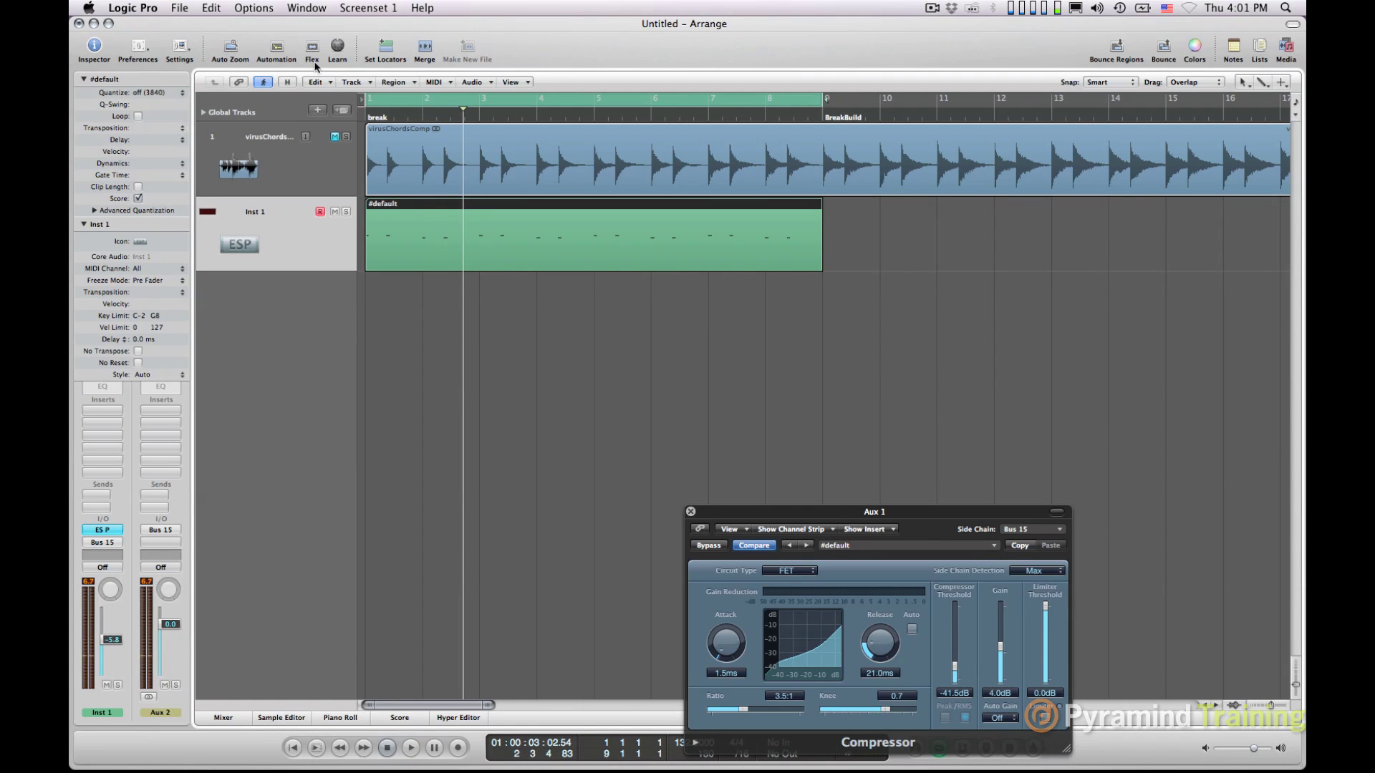
left_click(336, 138)
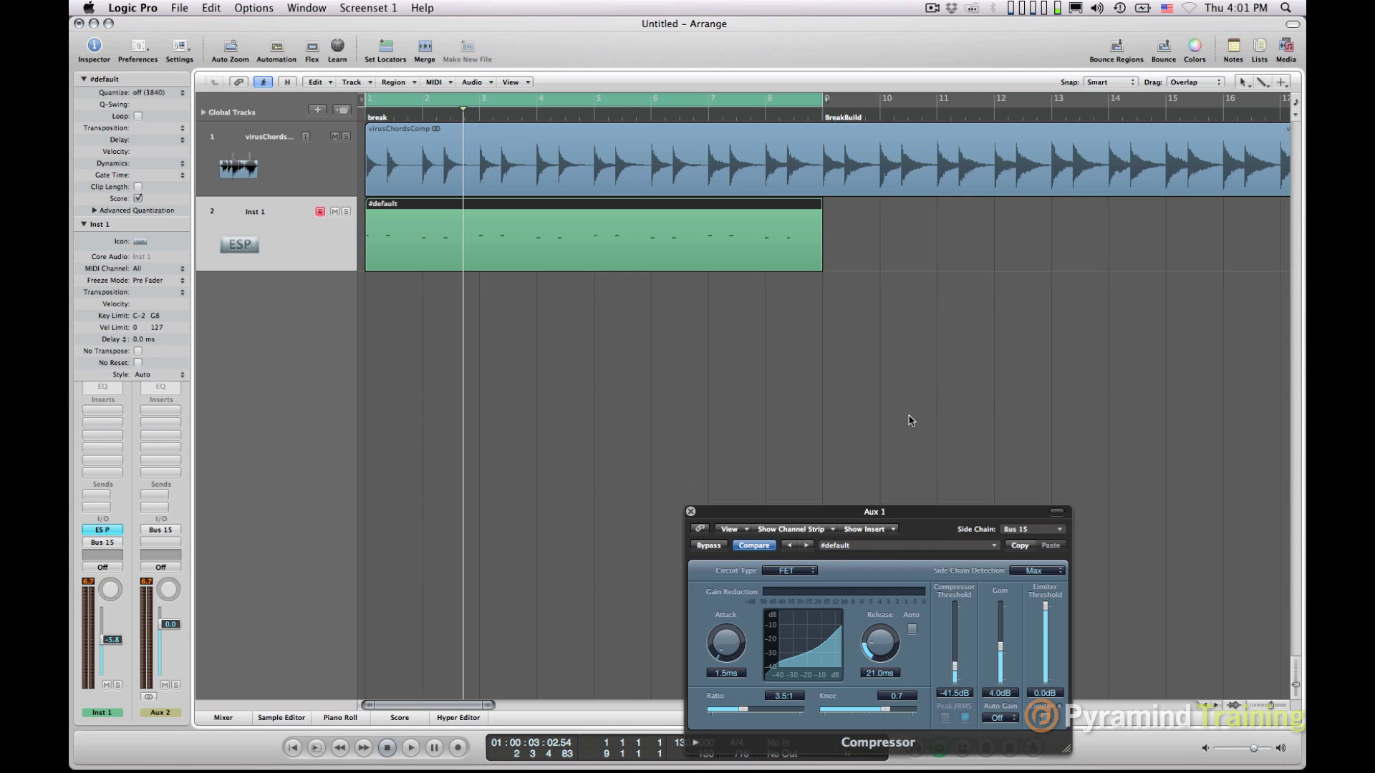
left_click(271, 142)
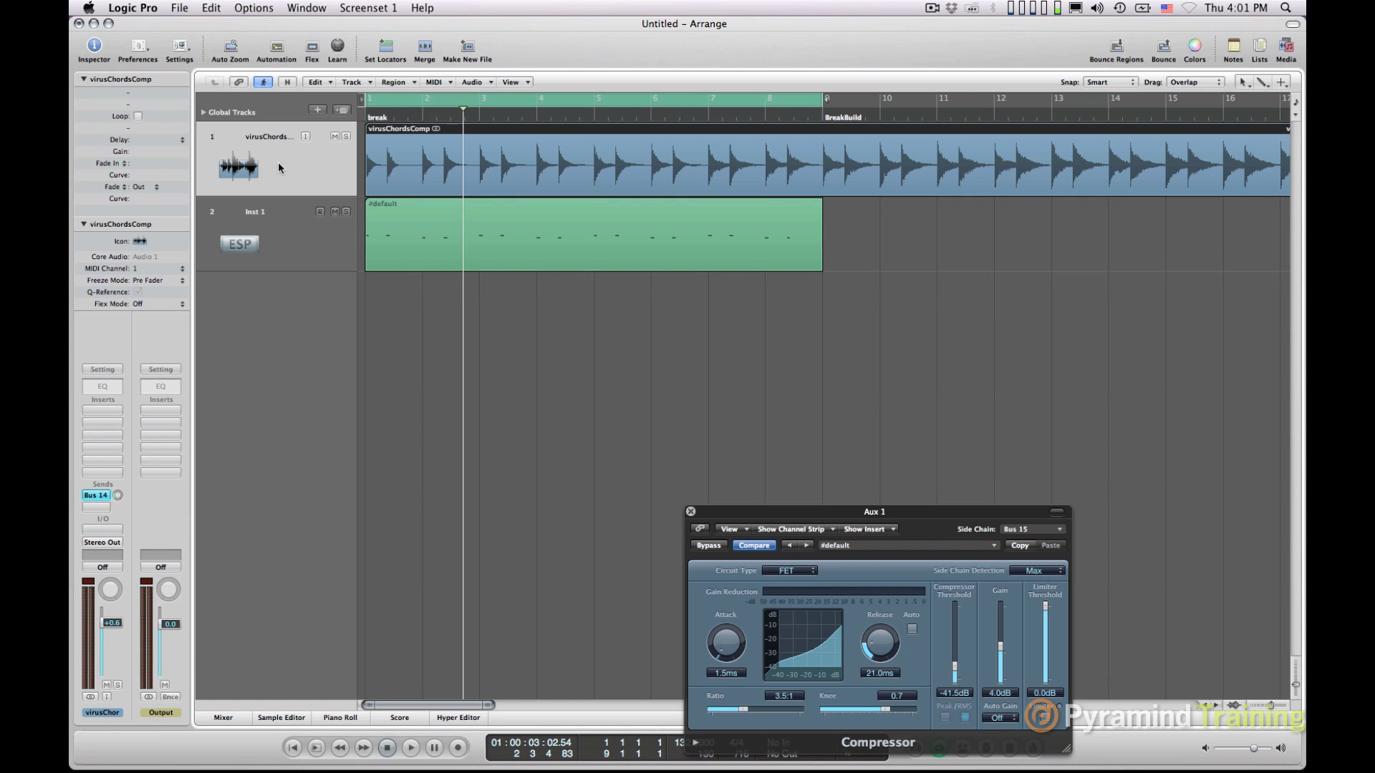
key("space")
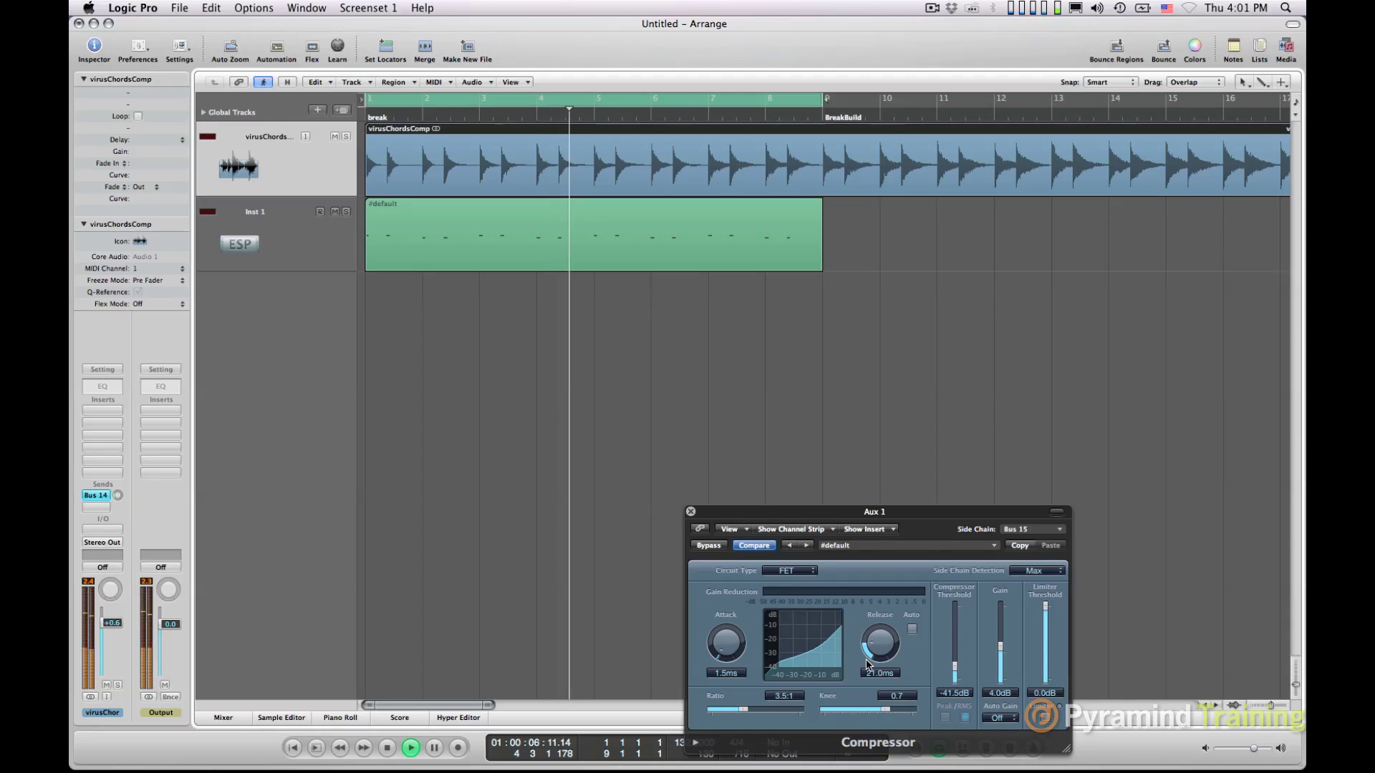
key("space")
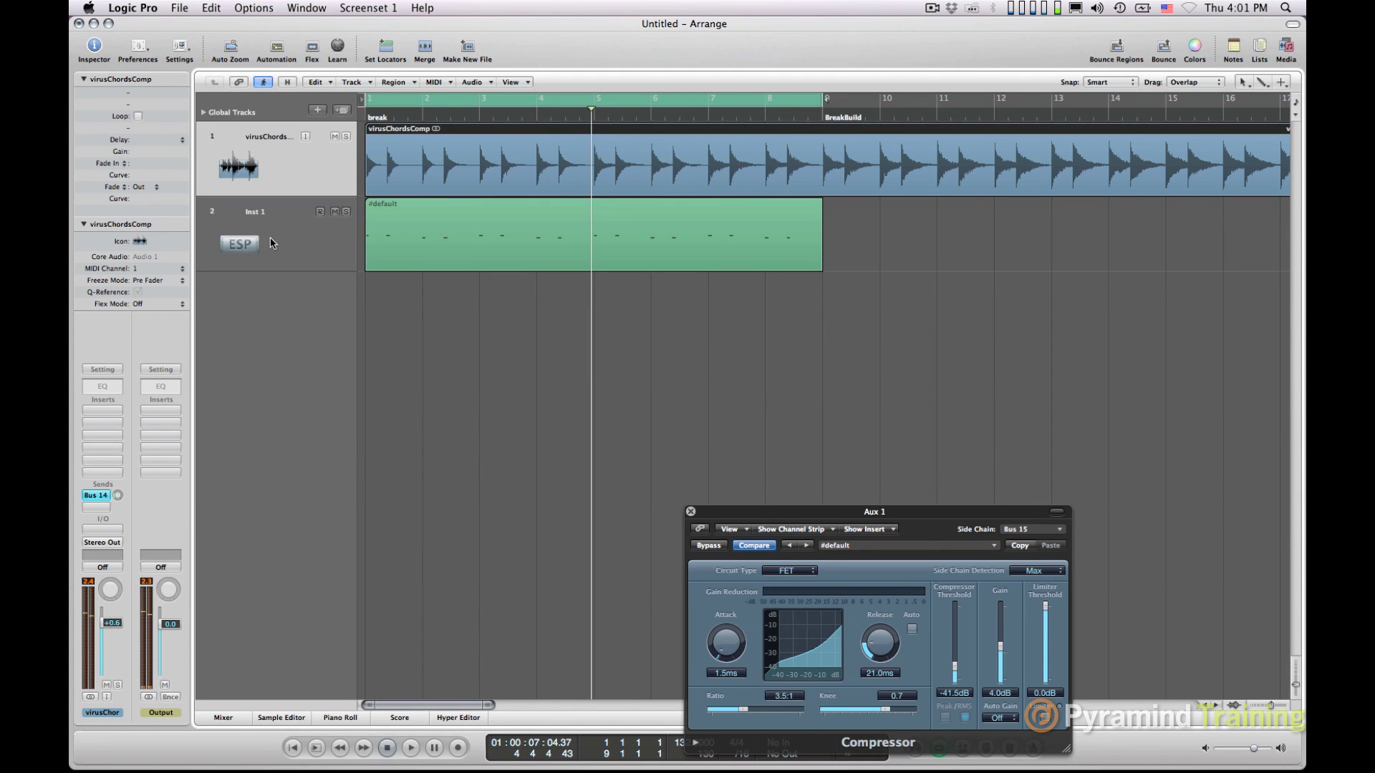
Bring up Aux 1 beside the virusChords channel, reopen its Compressor and move the plug-in window beneath the regions
left_click(271, 242)
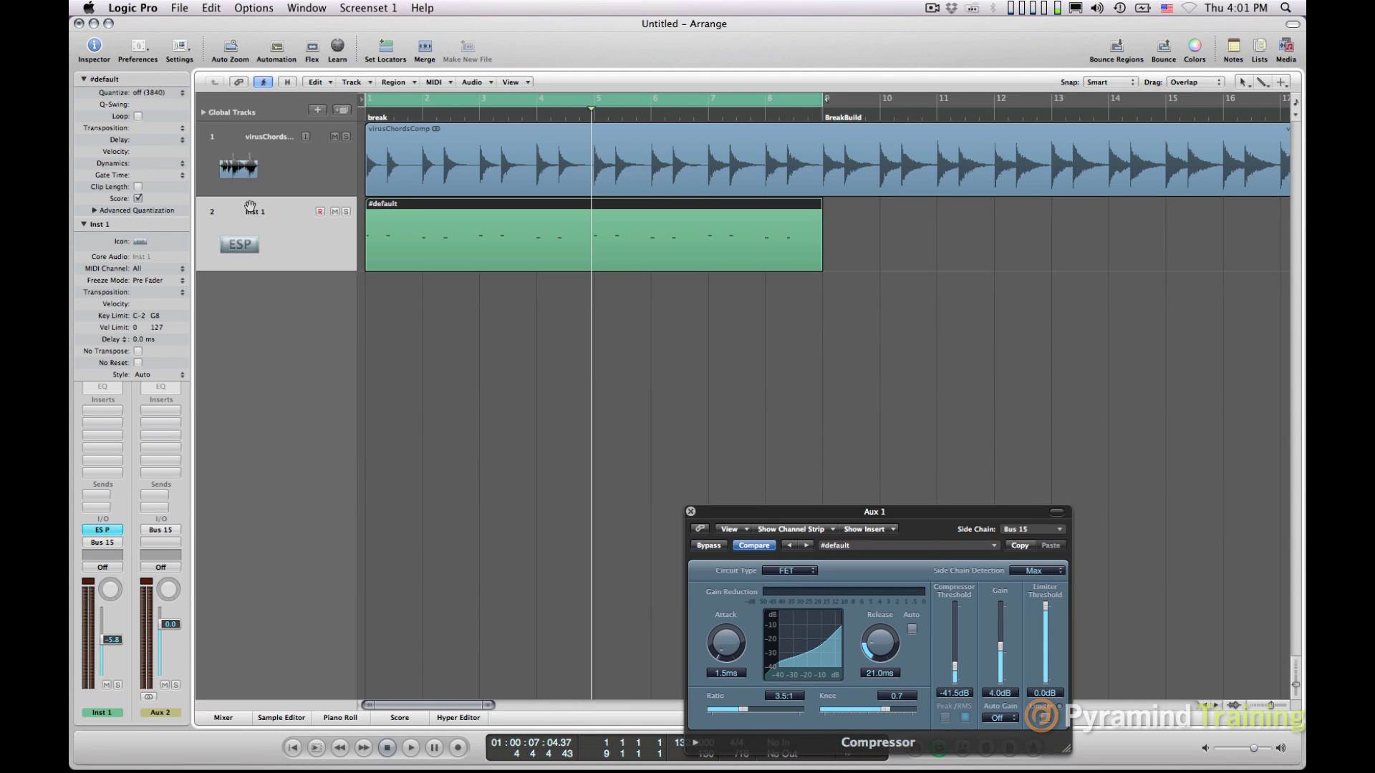
left_click(252, 167)
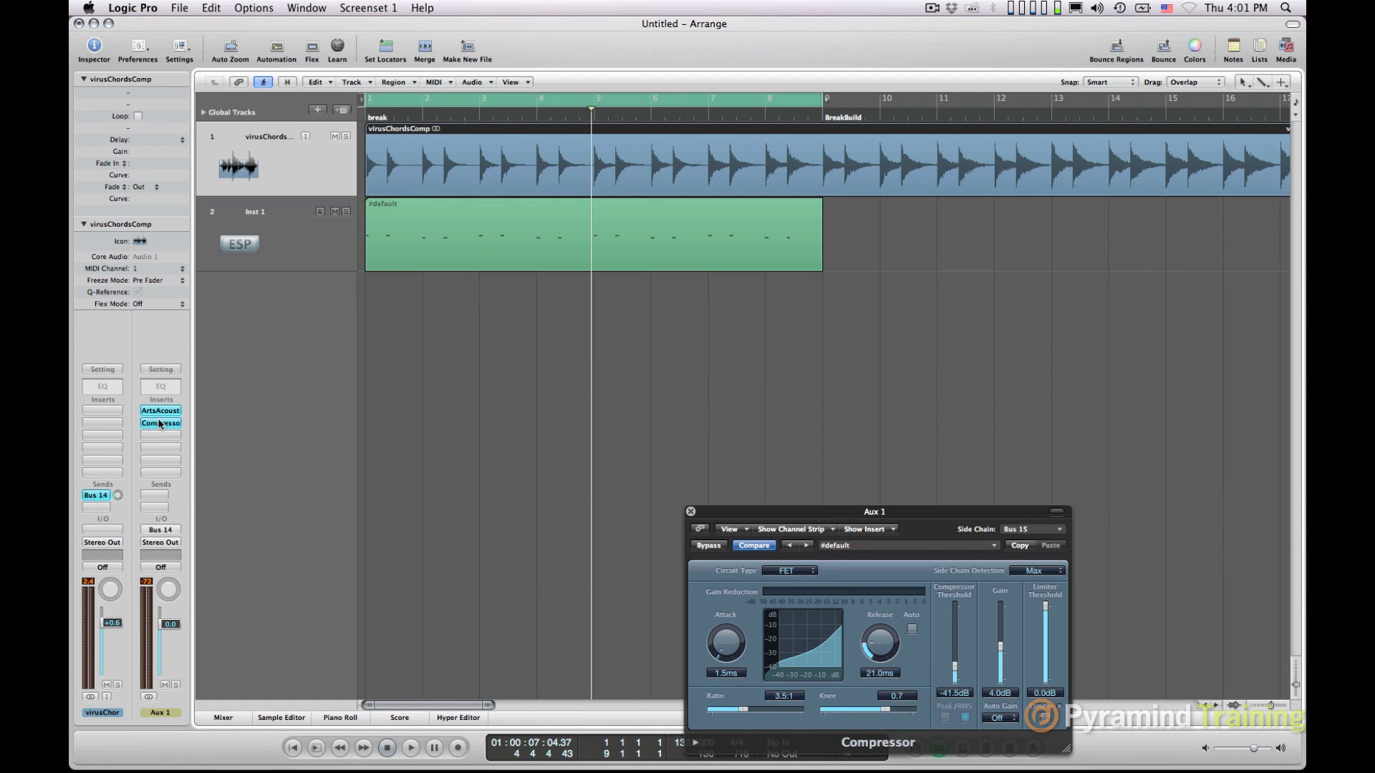
left_click(161, 423)
left_click(157, 423)
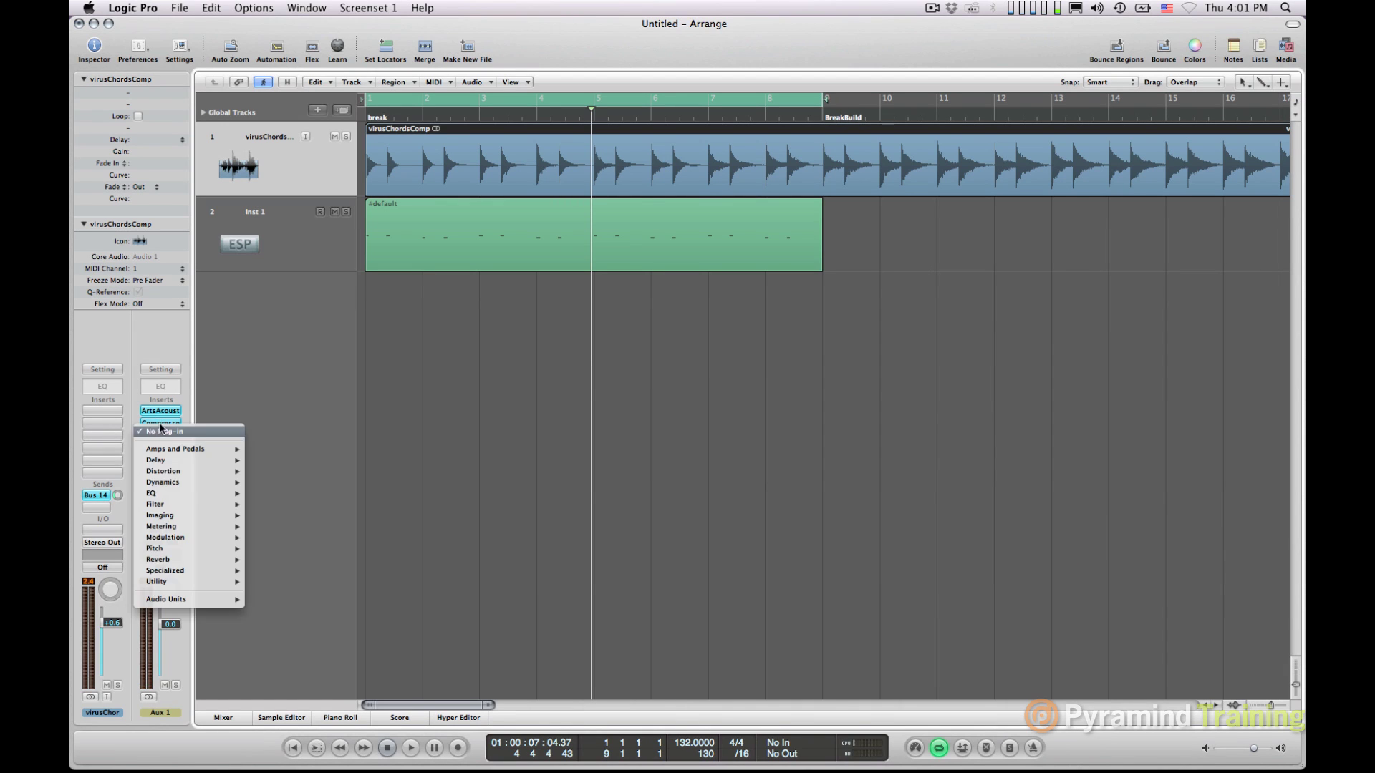
left_click(160, 423)
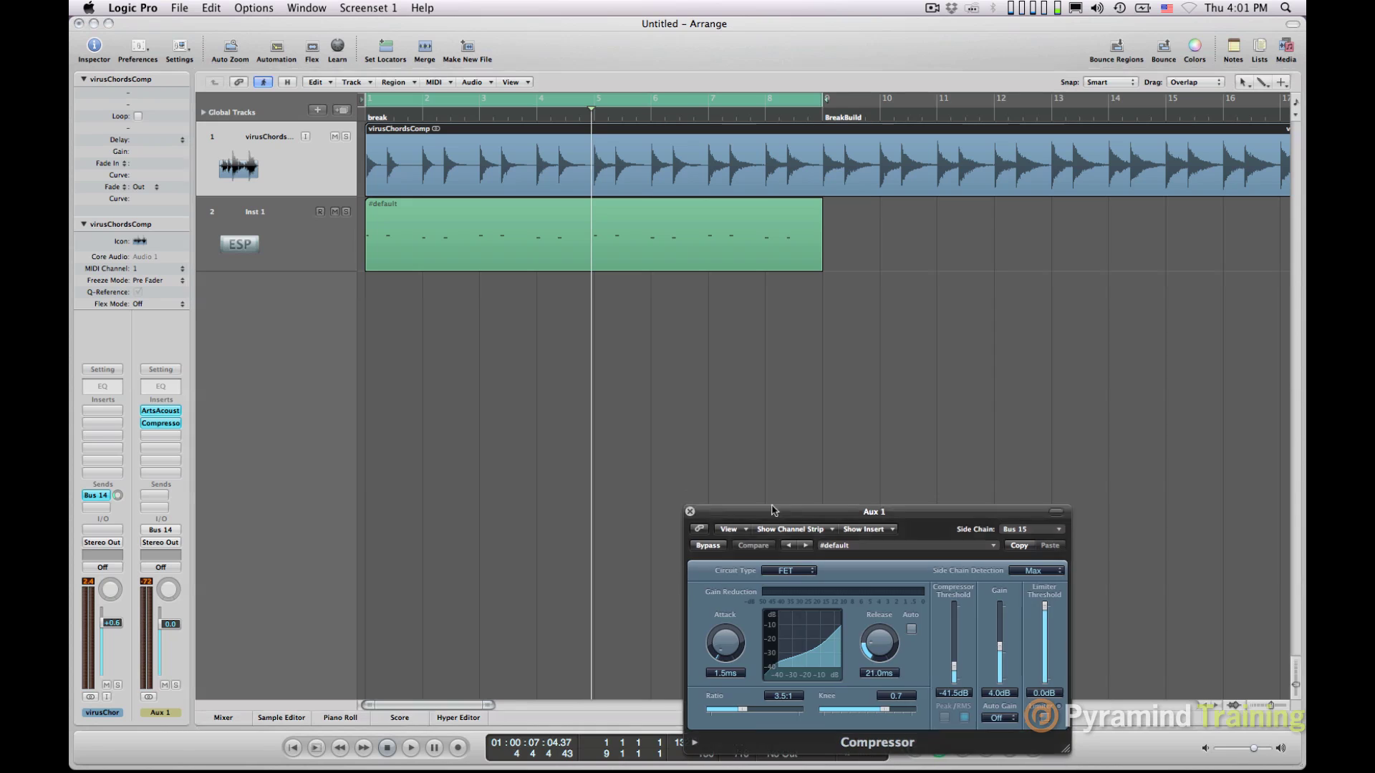
left_click_drag(774, 511, 431, 385)
Set the Aux 1 Compressor's release to 150 ms and threshold to -44.0 dB during playback, and its attack to 0.0 ms
left_click_drag(535, 517, 536, 502)
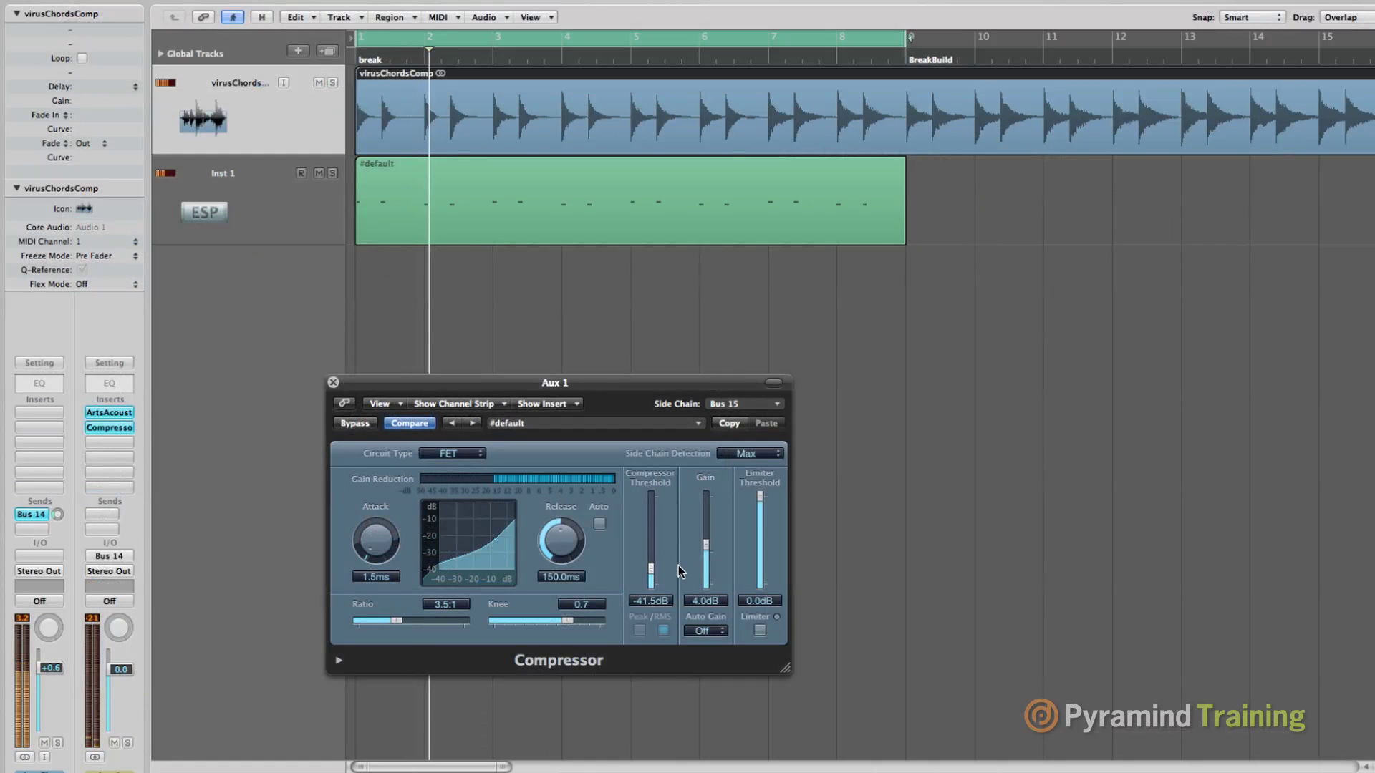
left_click_drag(650, 570, 640, 559)
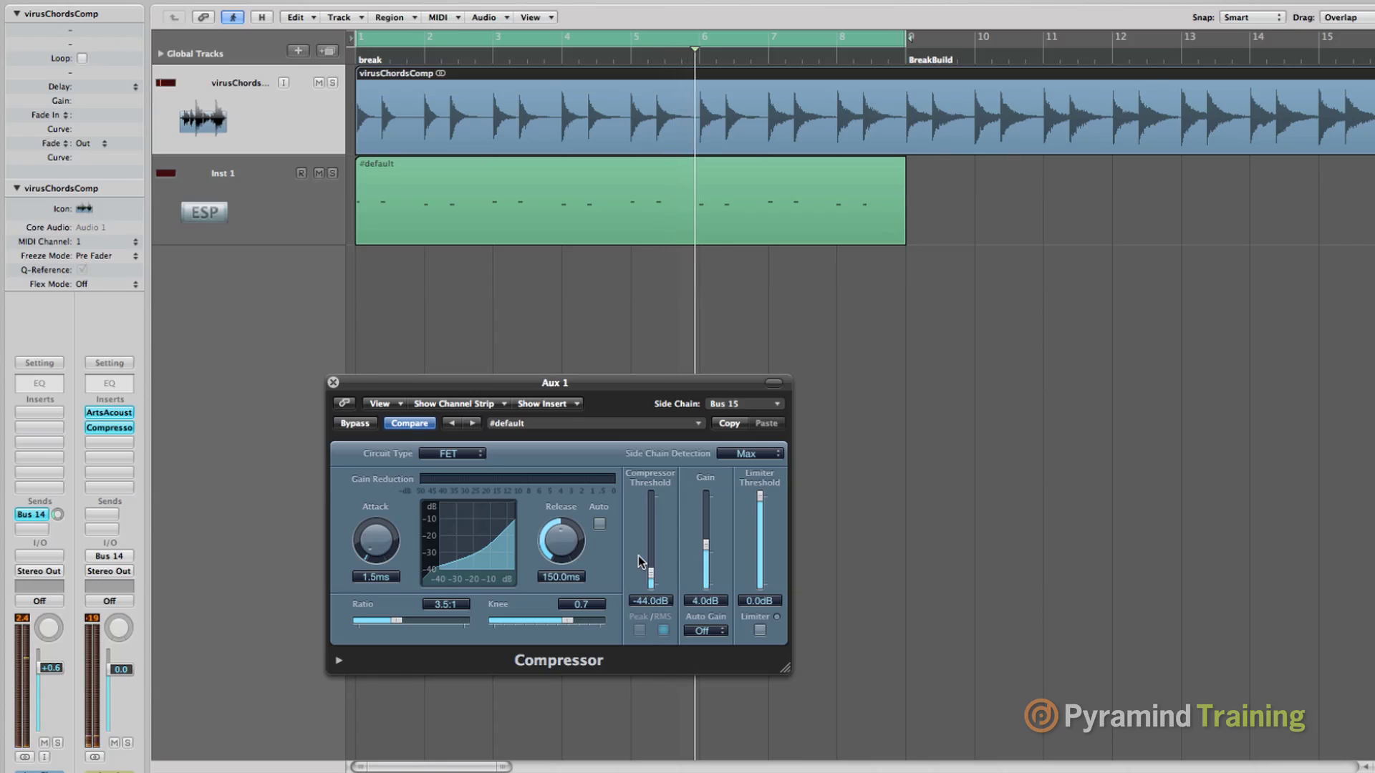
key("space")
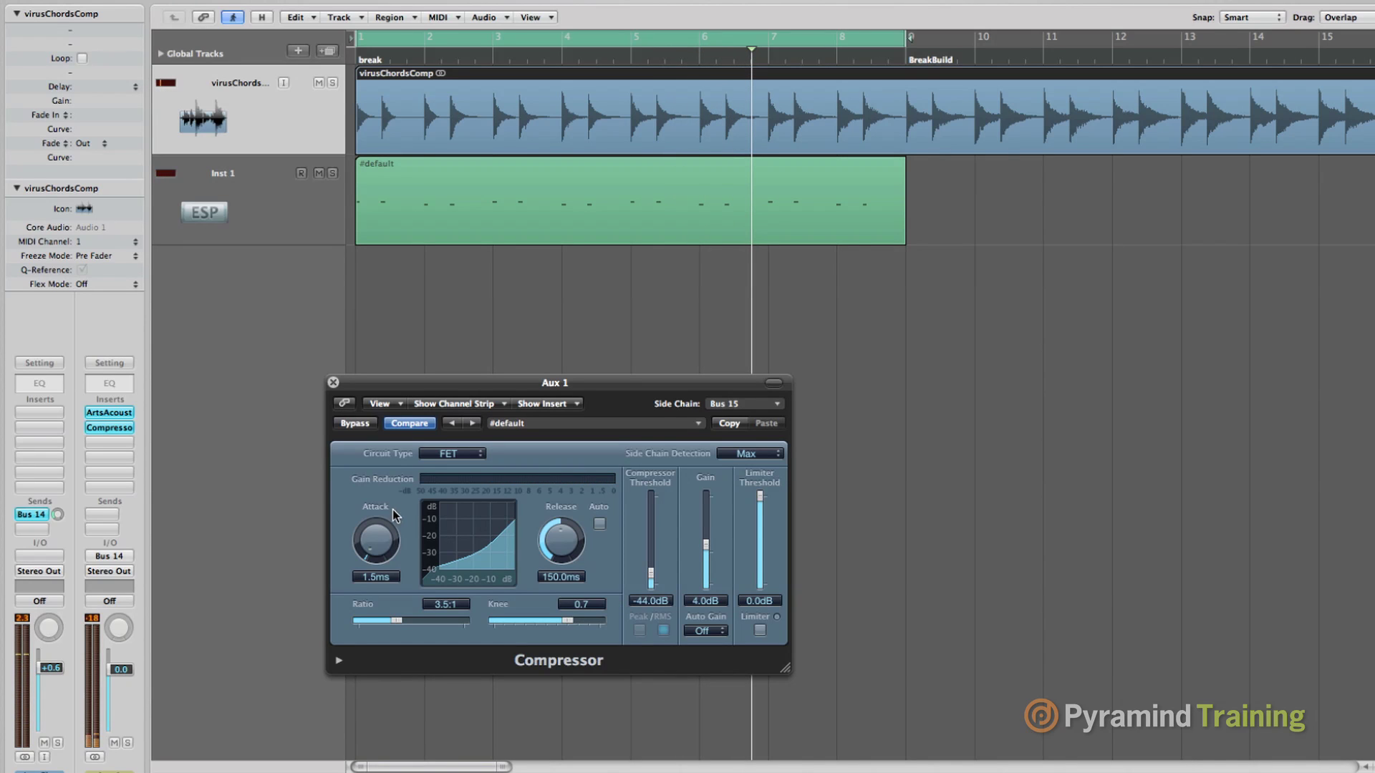
left_click_drag(393, 520, 382, 552)
Try compressor release times of 140 ms and 19 ms, settle on 130 ms and audition the pumping reverb
left_click(433, 223)
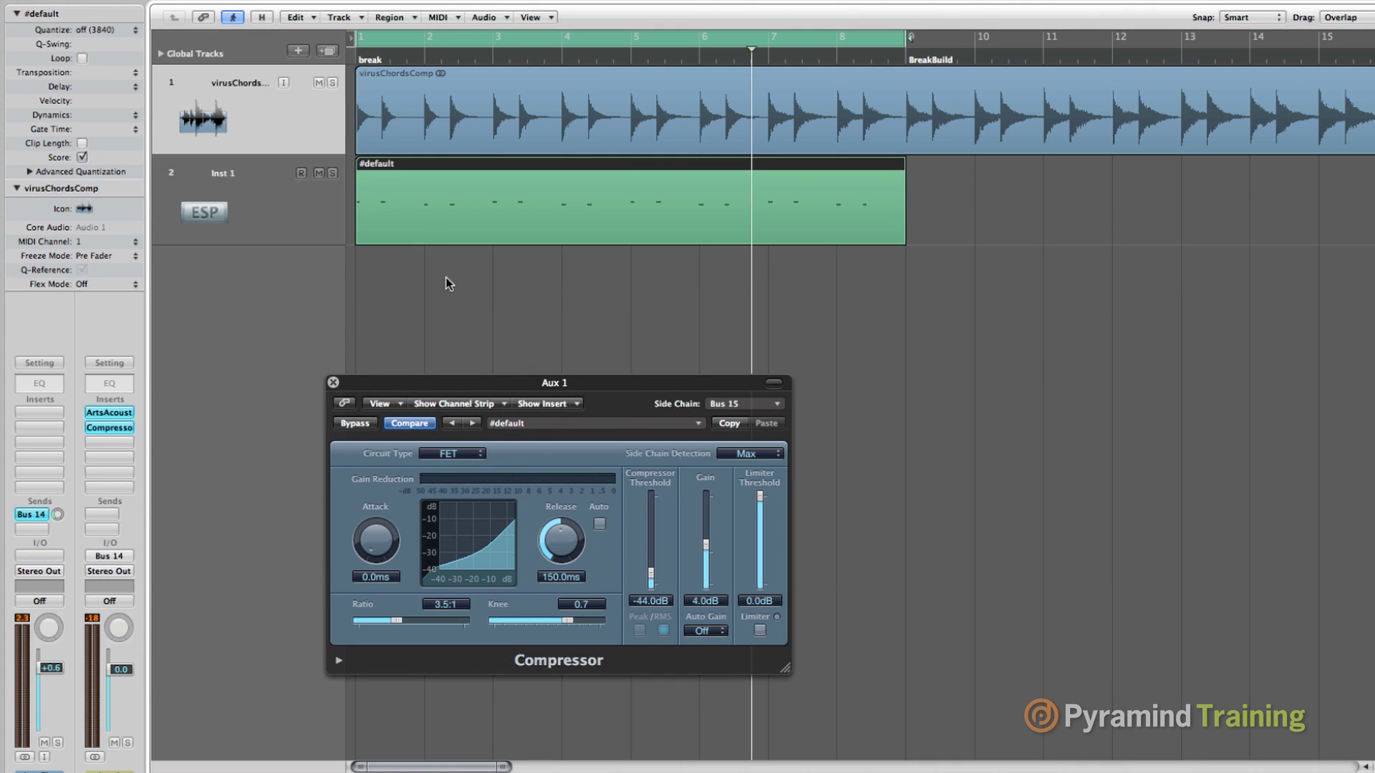
mouse_move(562, 546)
left_mouse_down()
mouse_move(558, 563)
mouse_move(560, 540)
left_mouse_up()
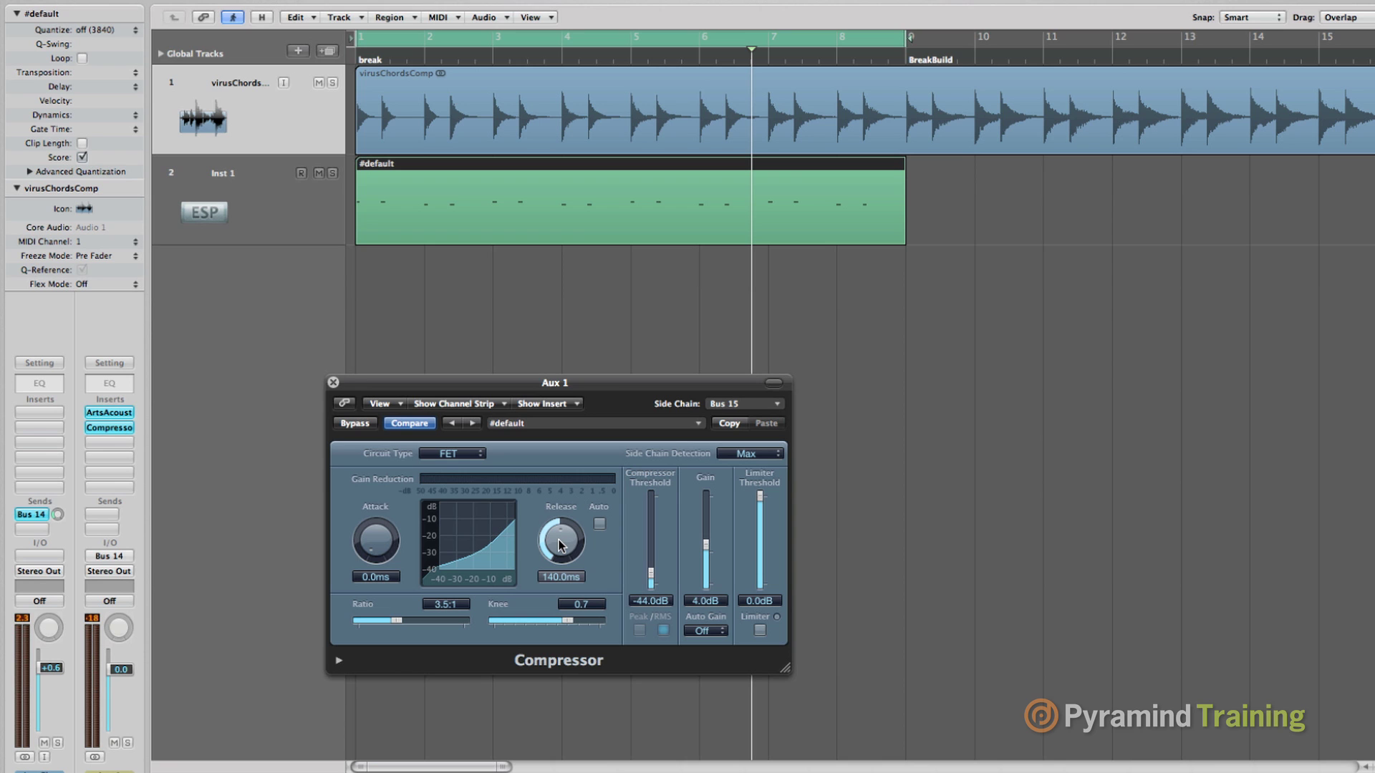
left_click_drag(559, 546, 561, 584)
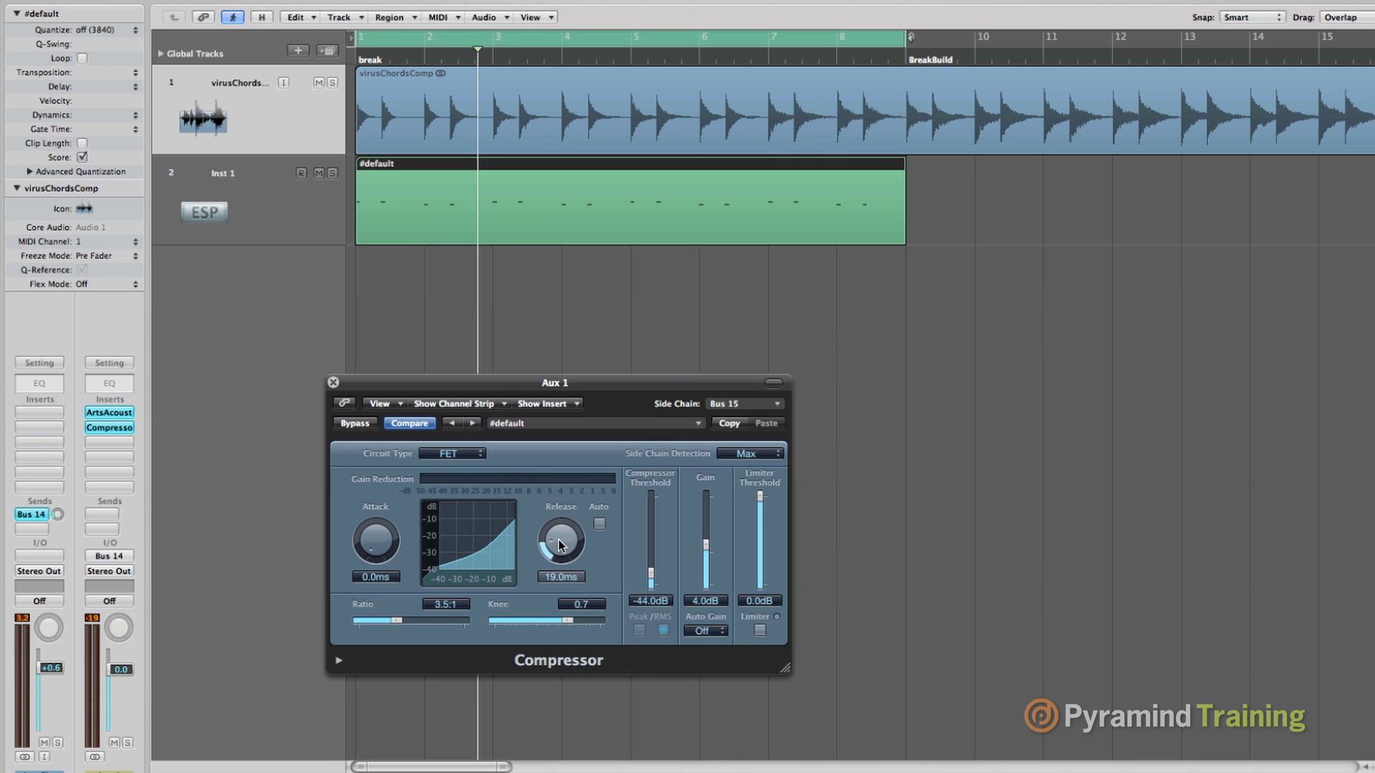
left_click_drag(559, 546, 558, 505)
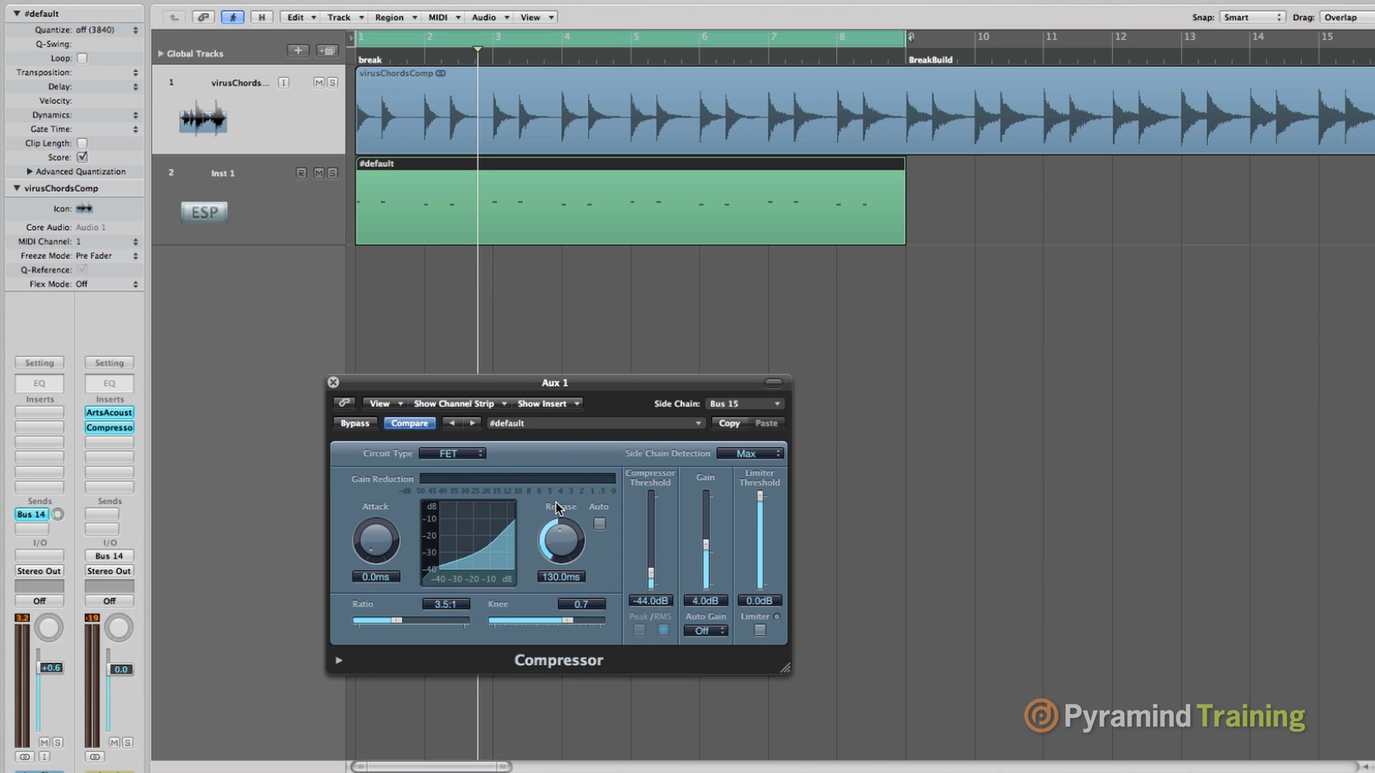
key("space")
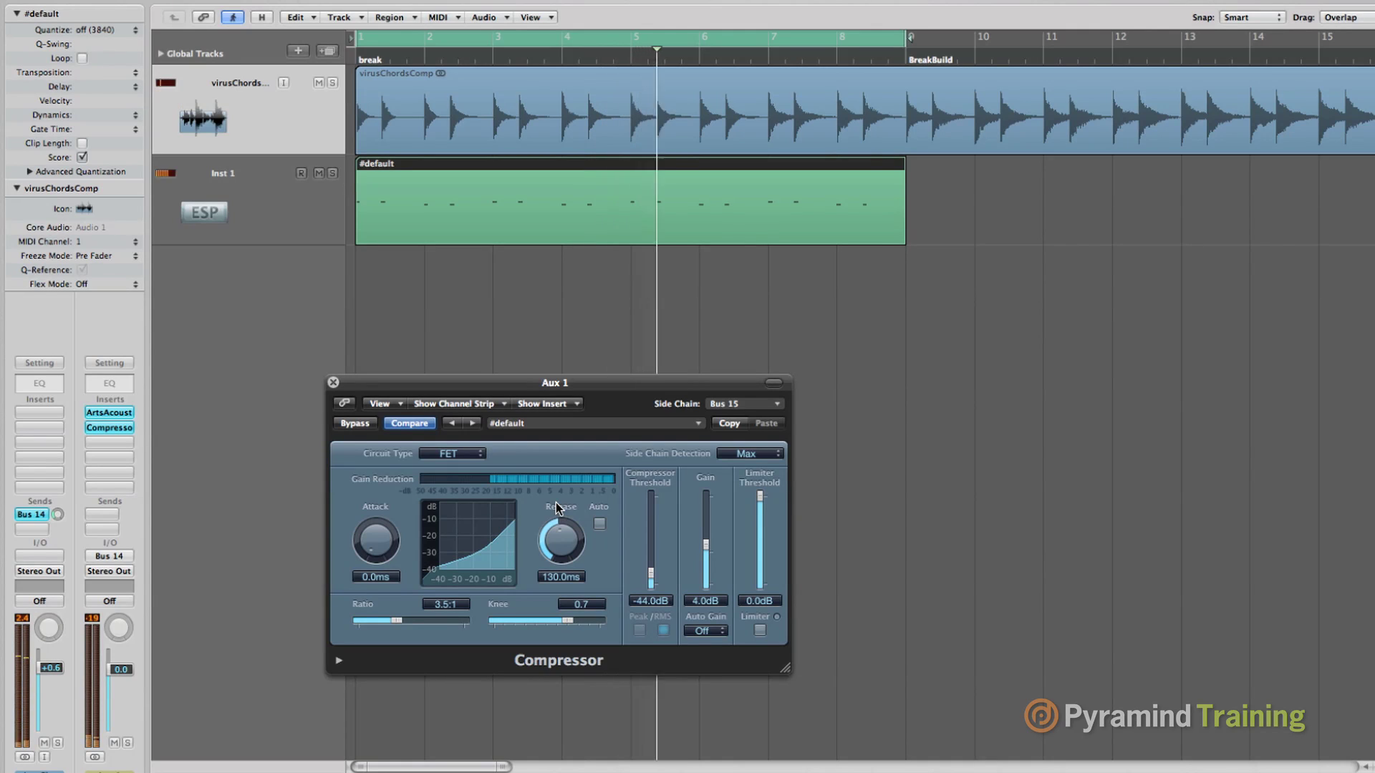
key("space")
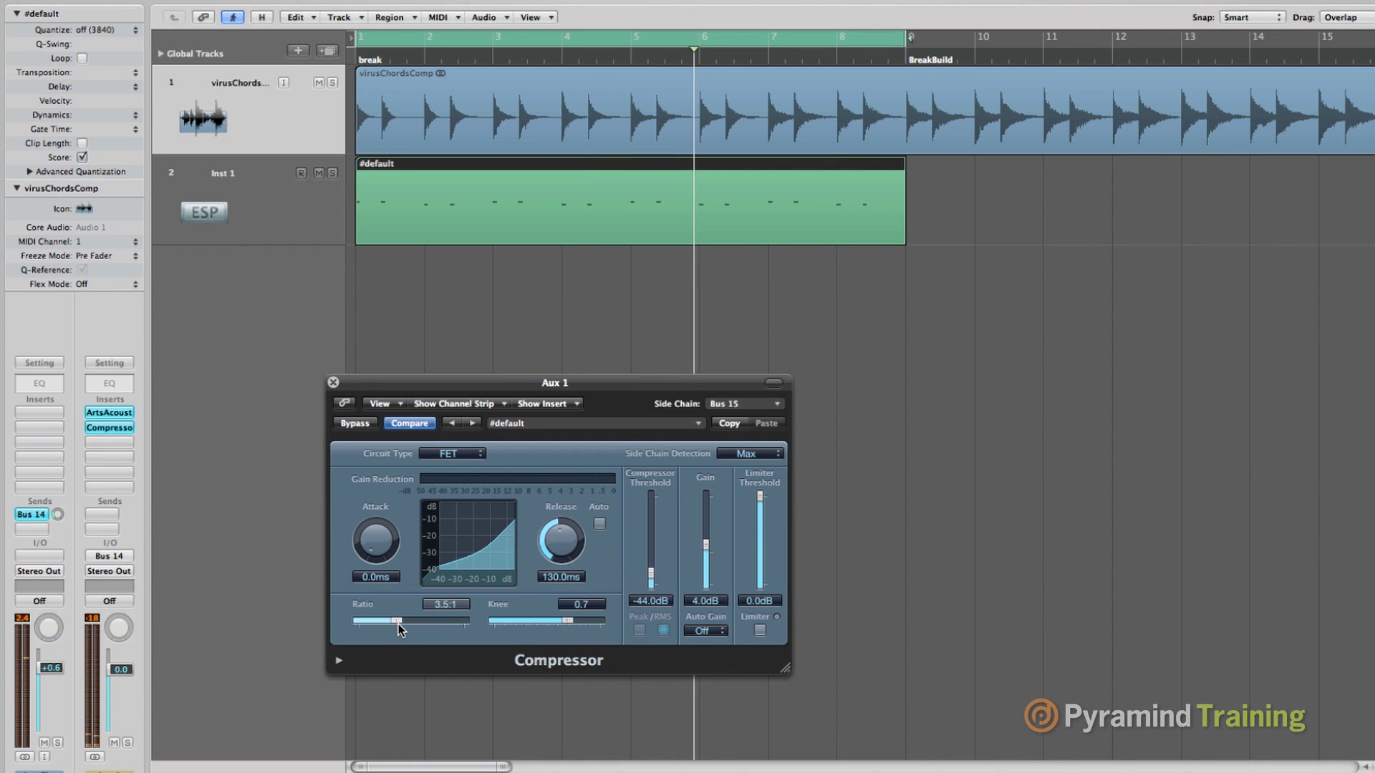
Raise the compressor's ratio to 7.4:1 and its knee to 0.8, and audition the stronger side-chain compression
left_click_drag(399, 628, 424, 628)
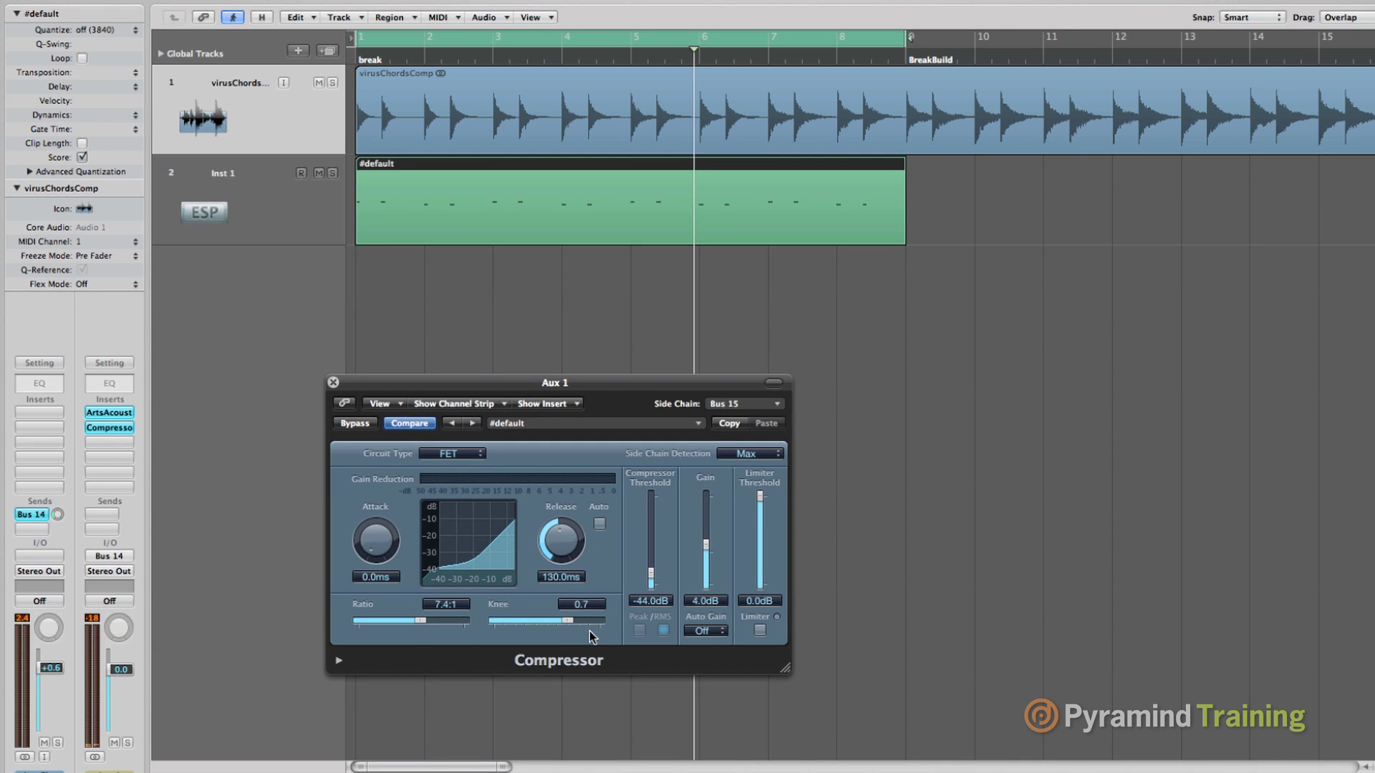
key("space")
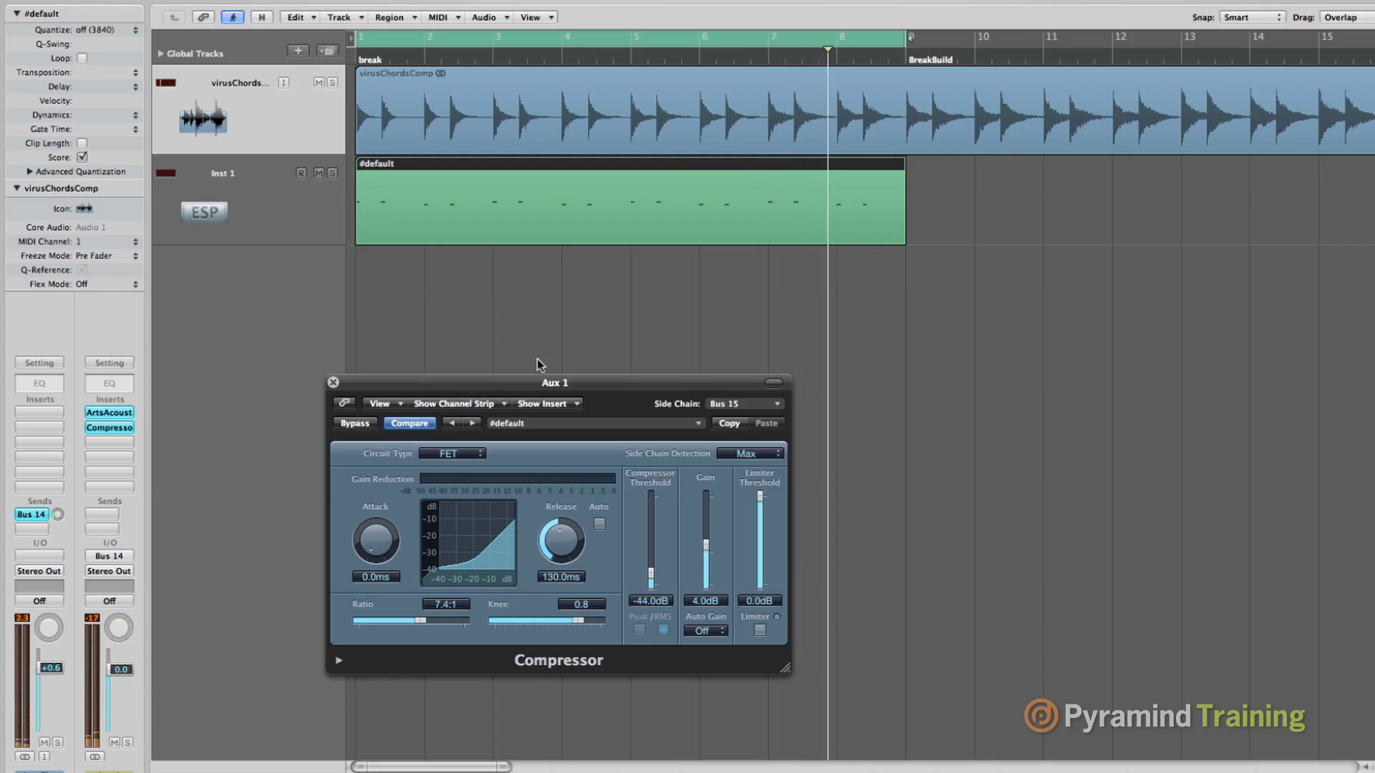
key("space")
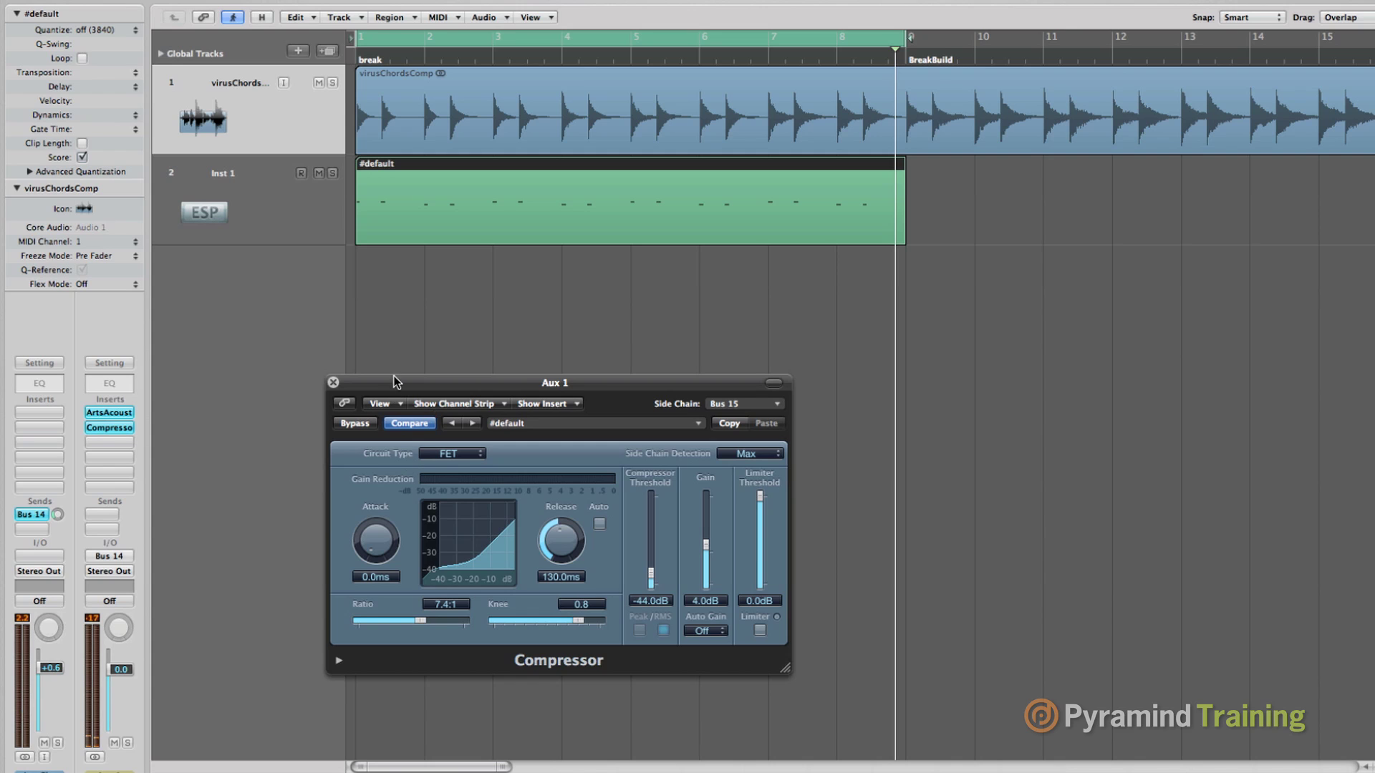
Compare the reverb with the Aux 1 Compressor bypassed and active during playback, moving its window clear of the channel strips
left_click_drag(393, 377, 430, 322)
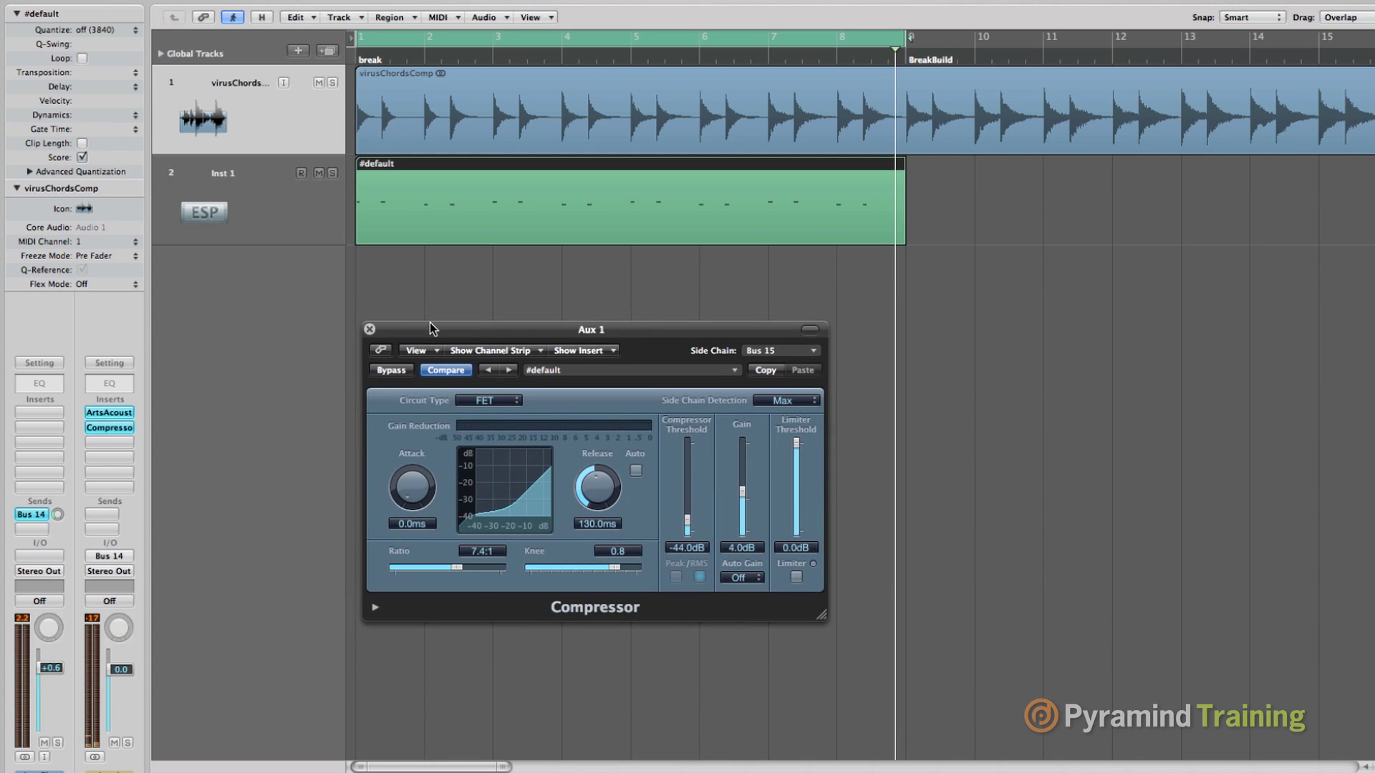
left_click(390, 371)
key("space")
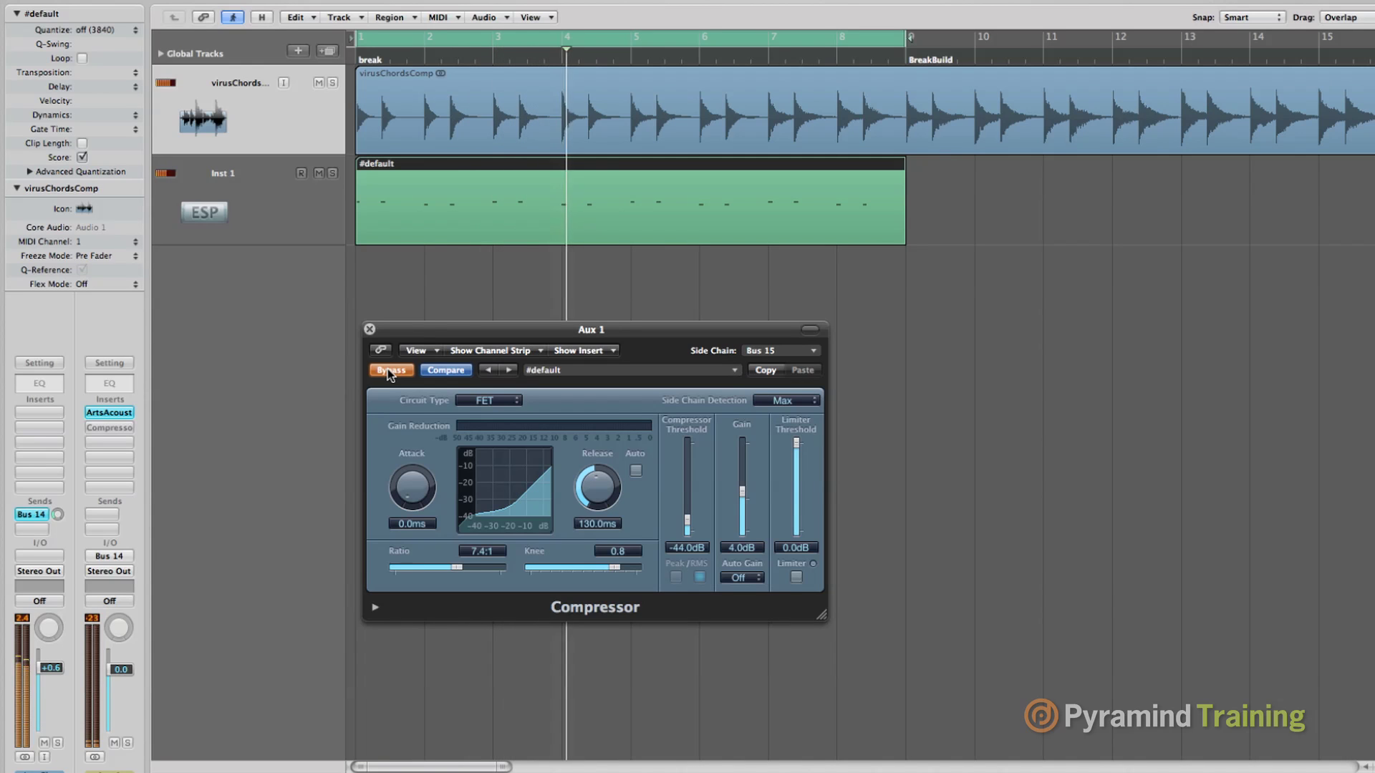
left_click(388, 370)
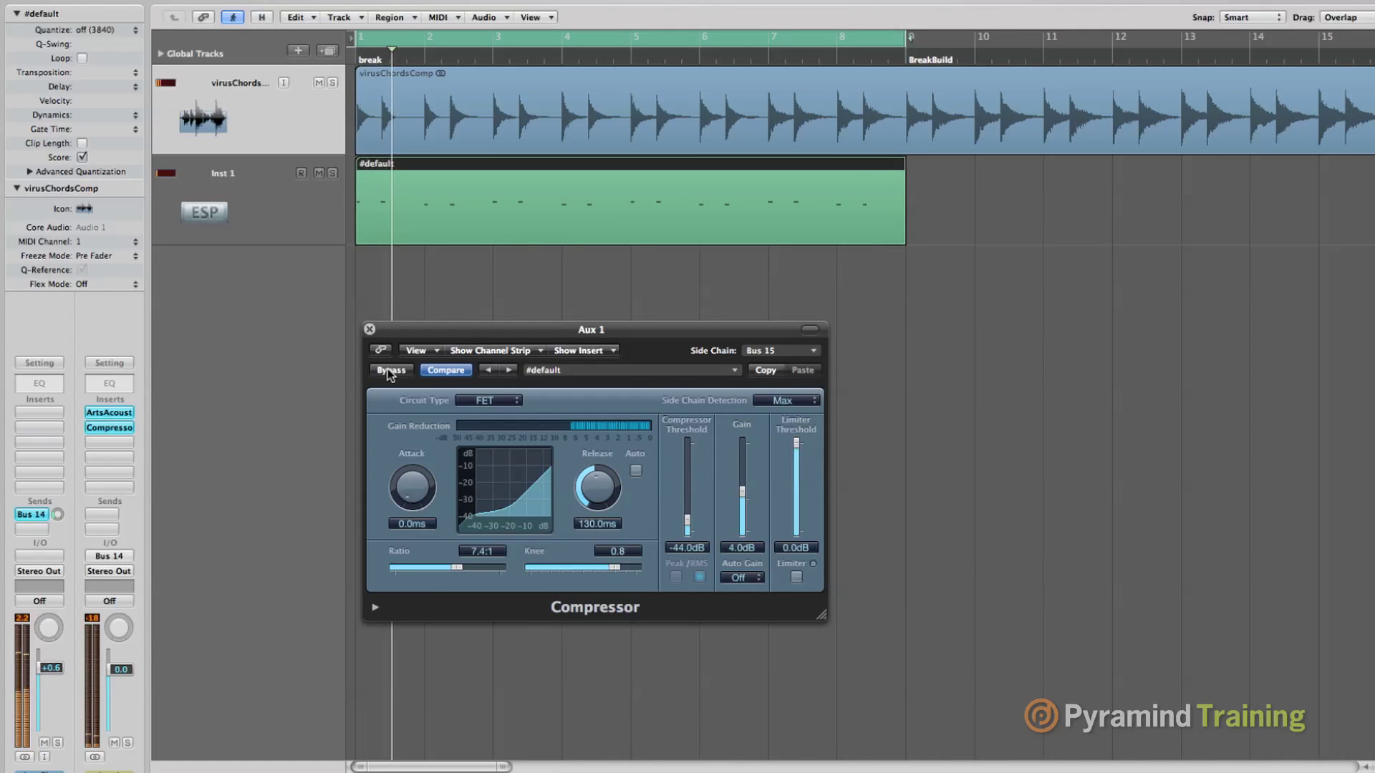
key("space")
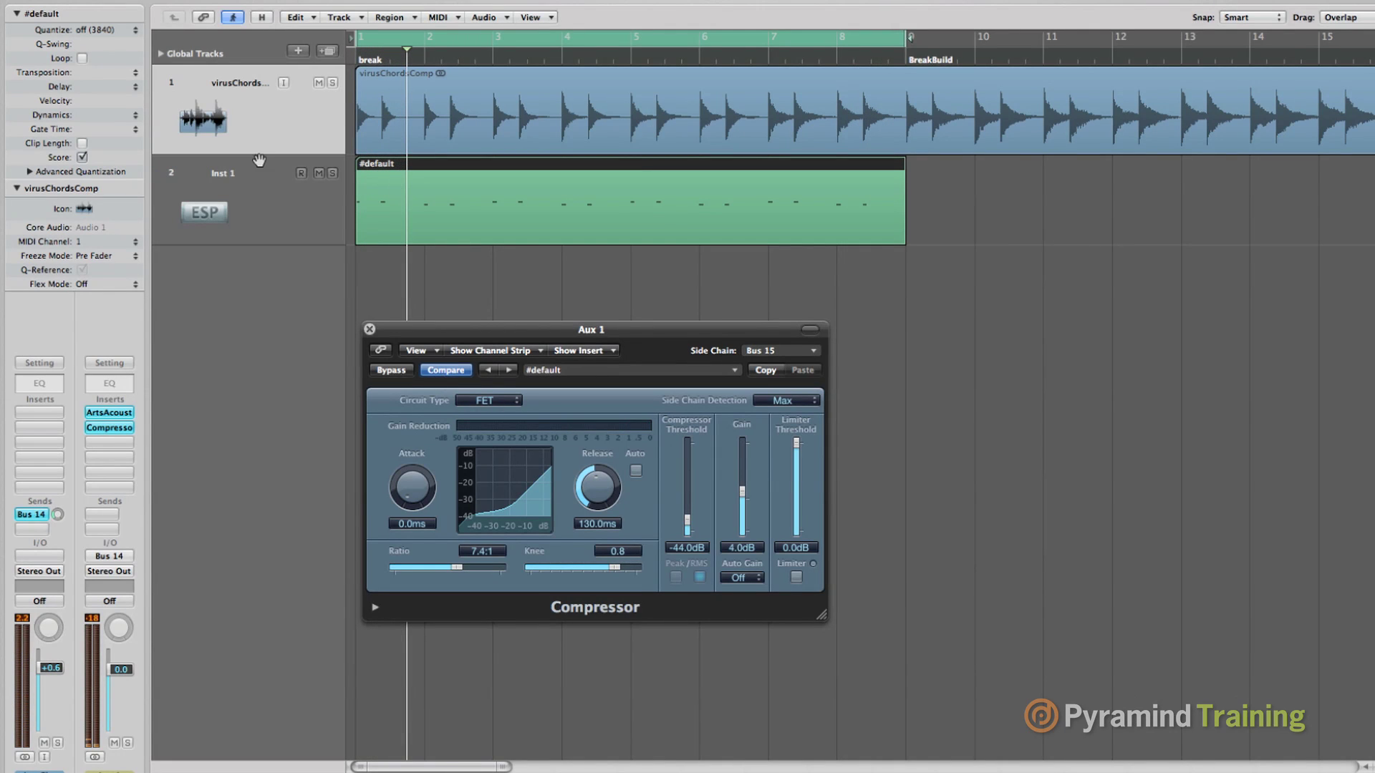
left_click_drag(411, 334, 740, 372)
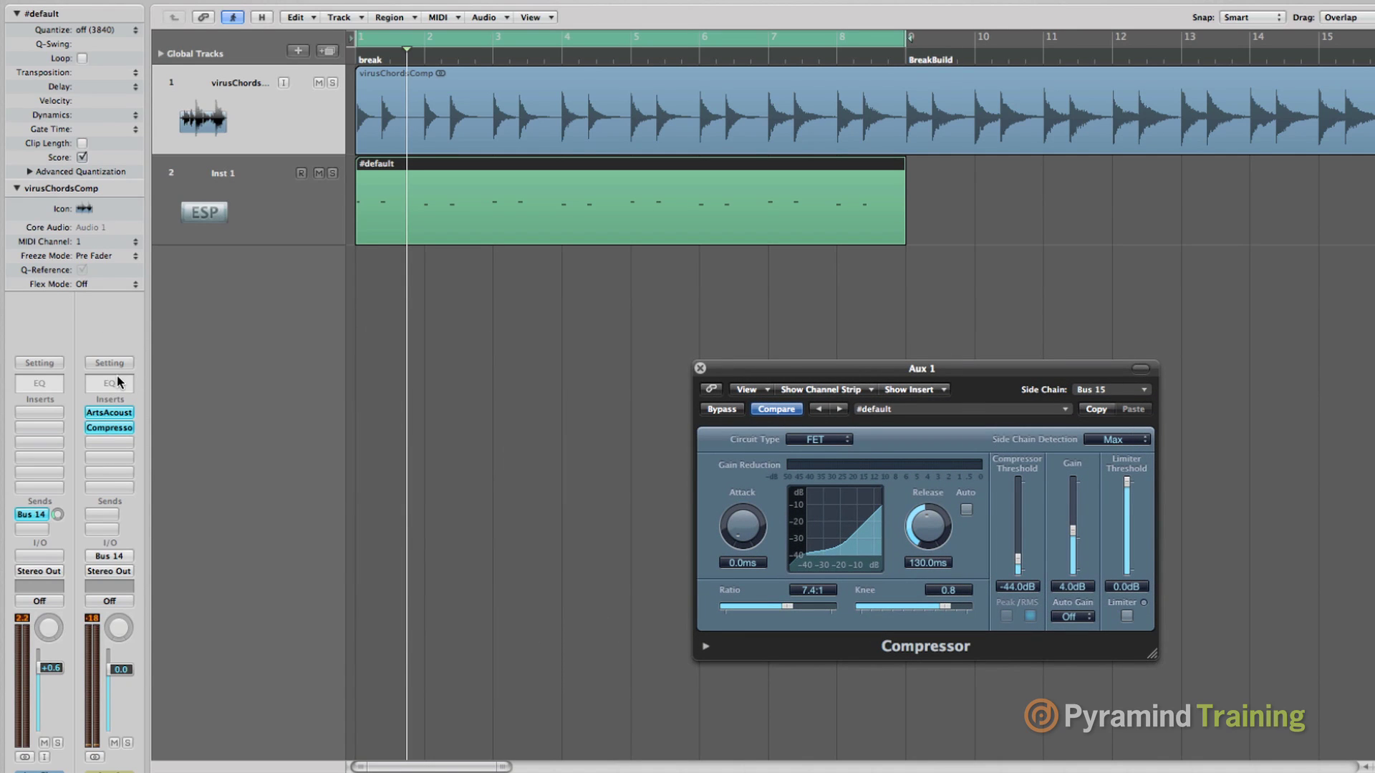
left_click(458, 111)
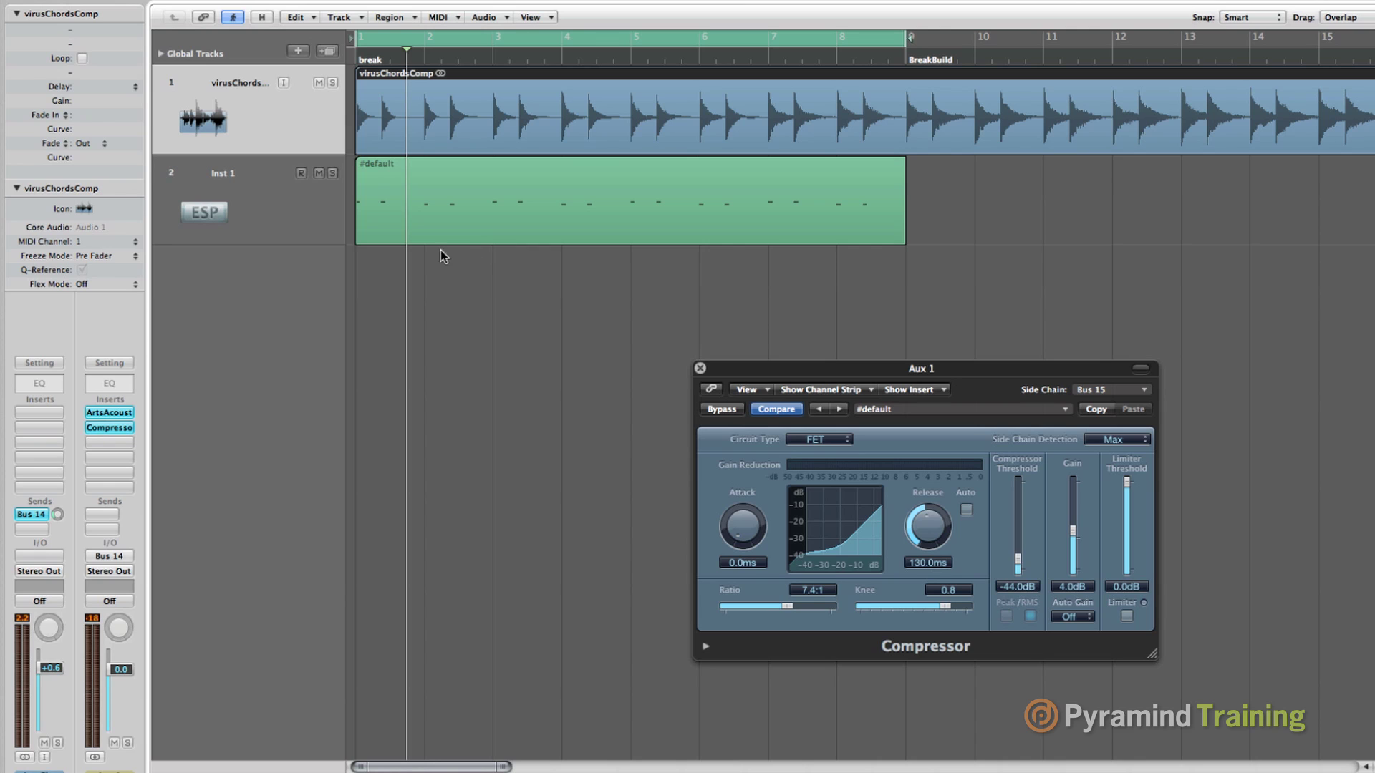
left_click(247, 184)
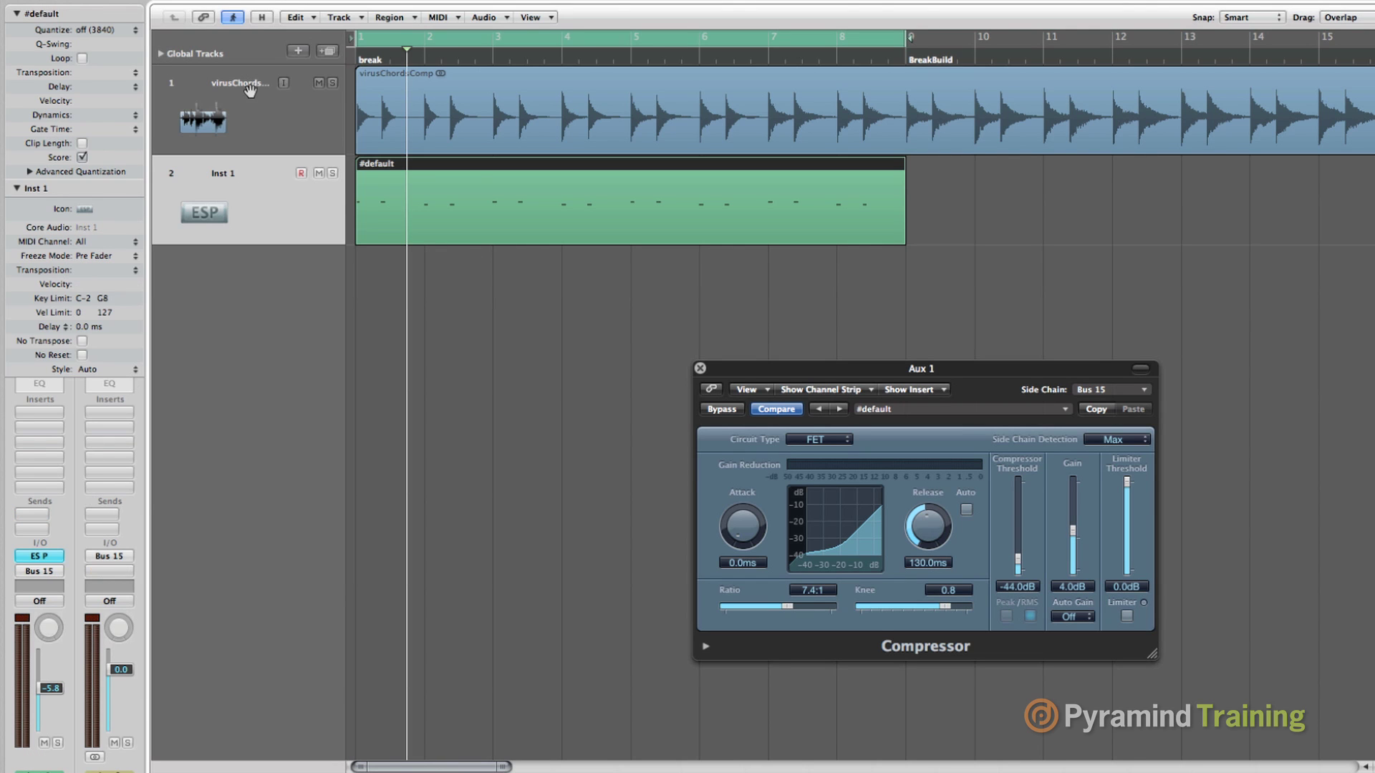
left_click(249, 89)
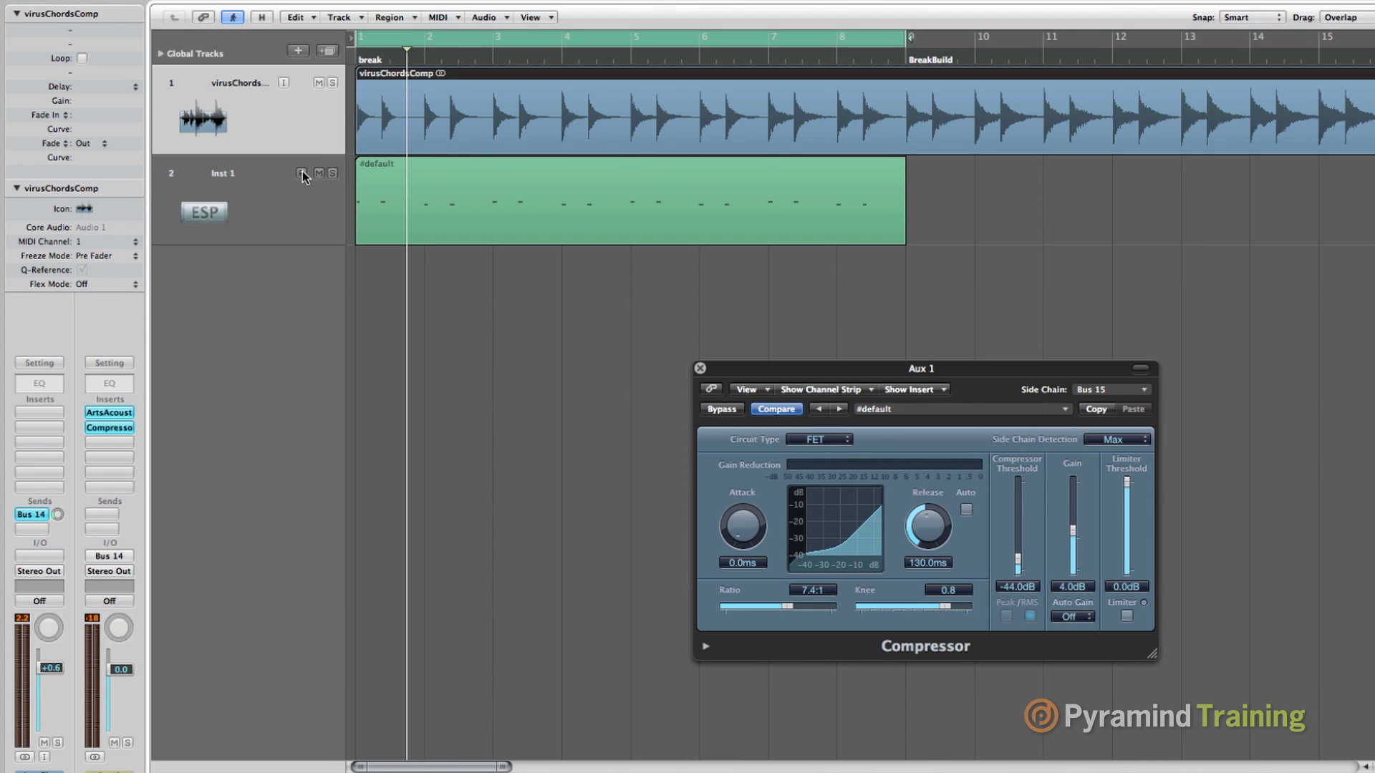
left_click(312, 226)
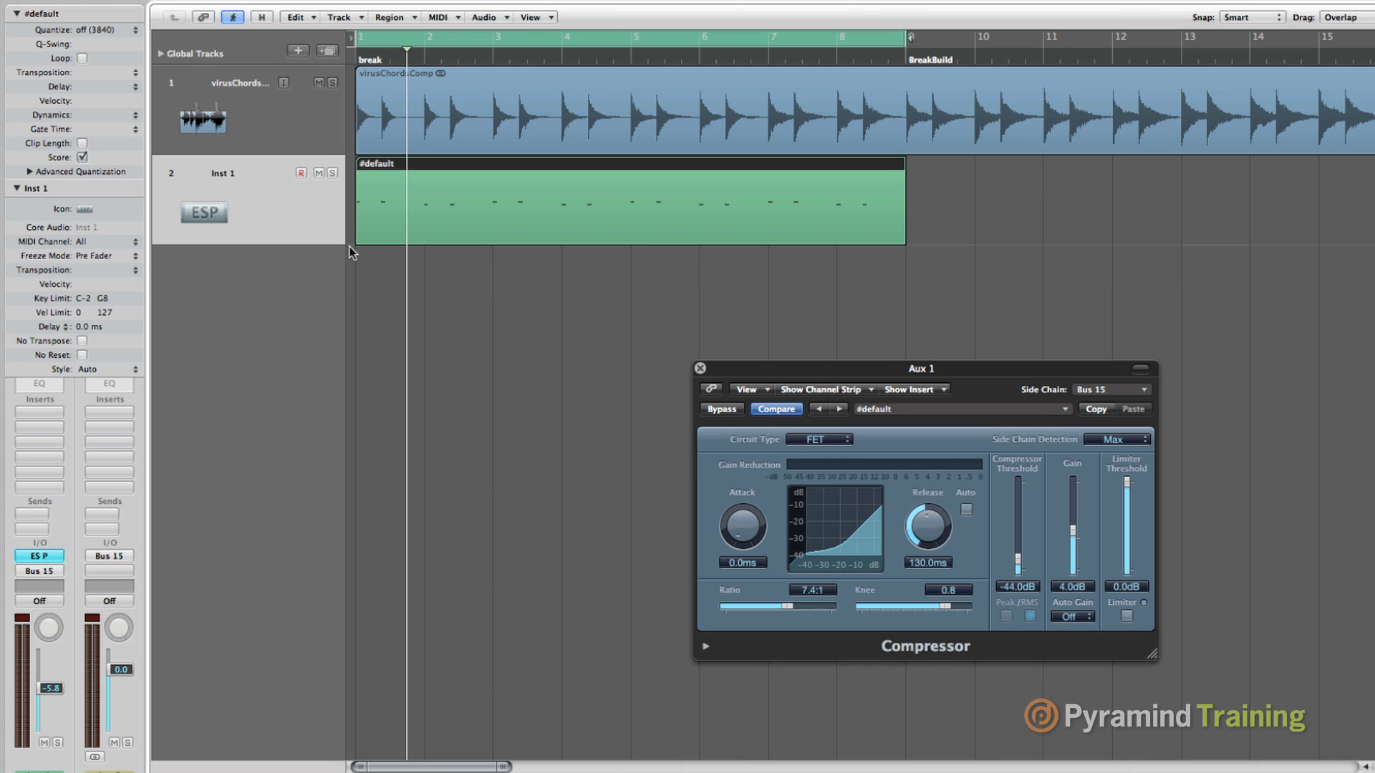
left_click(336, 140)
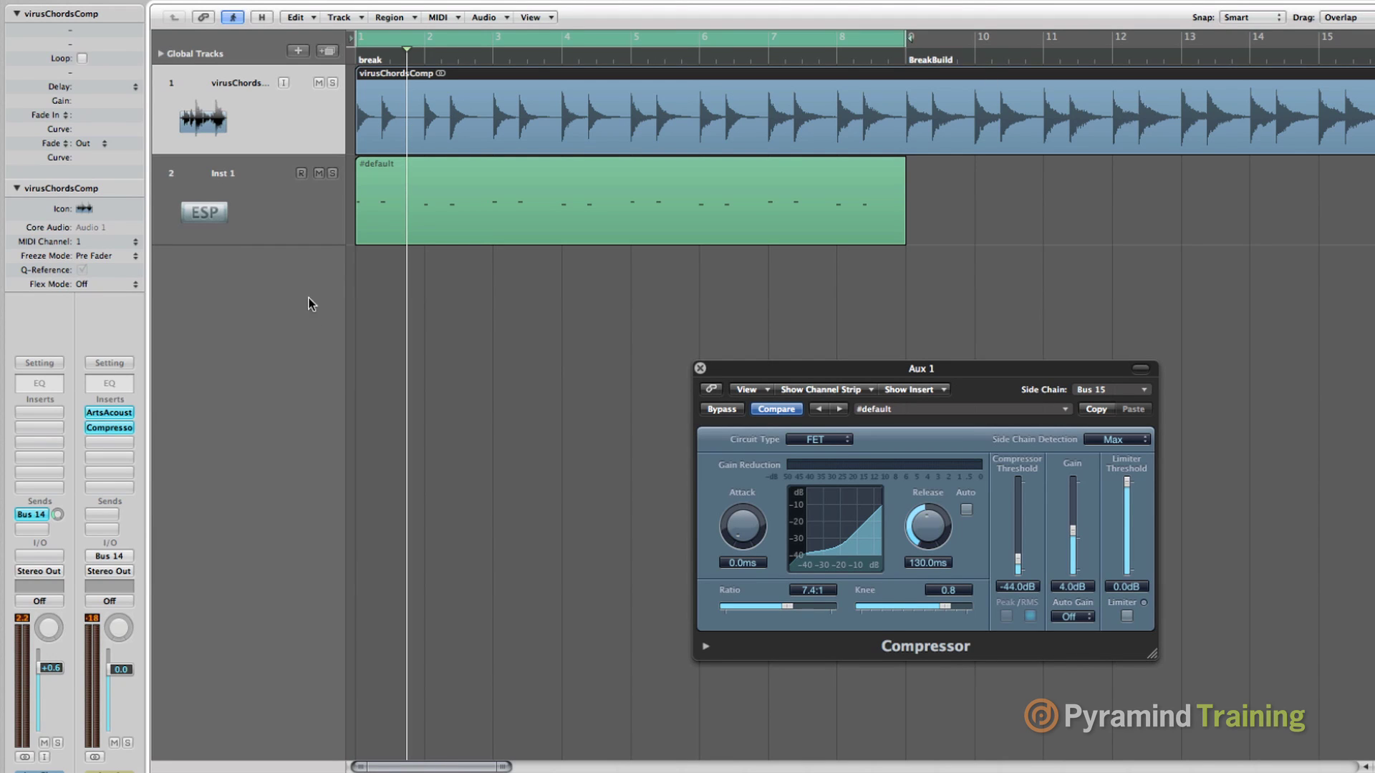
Add a Channel EQ after the Compressor on Aux 1, enable its high-cut filter and close the EQ window
left_click(110, 383)
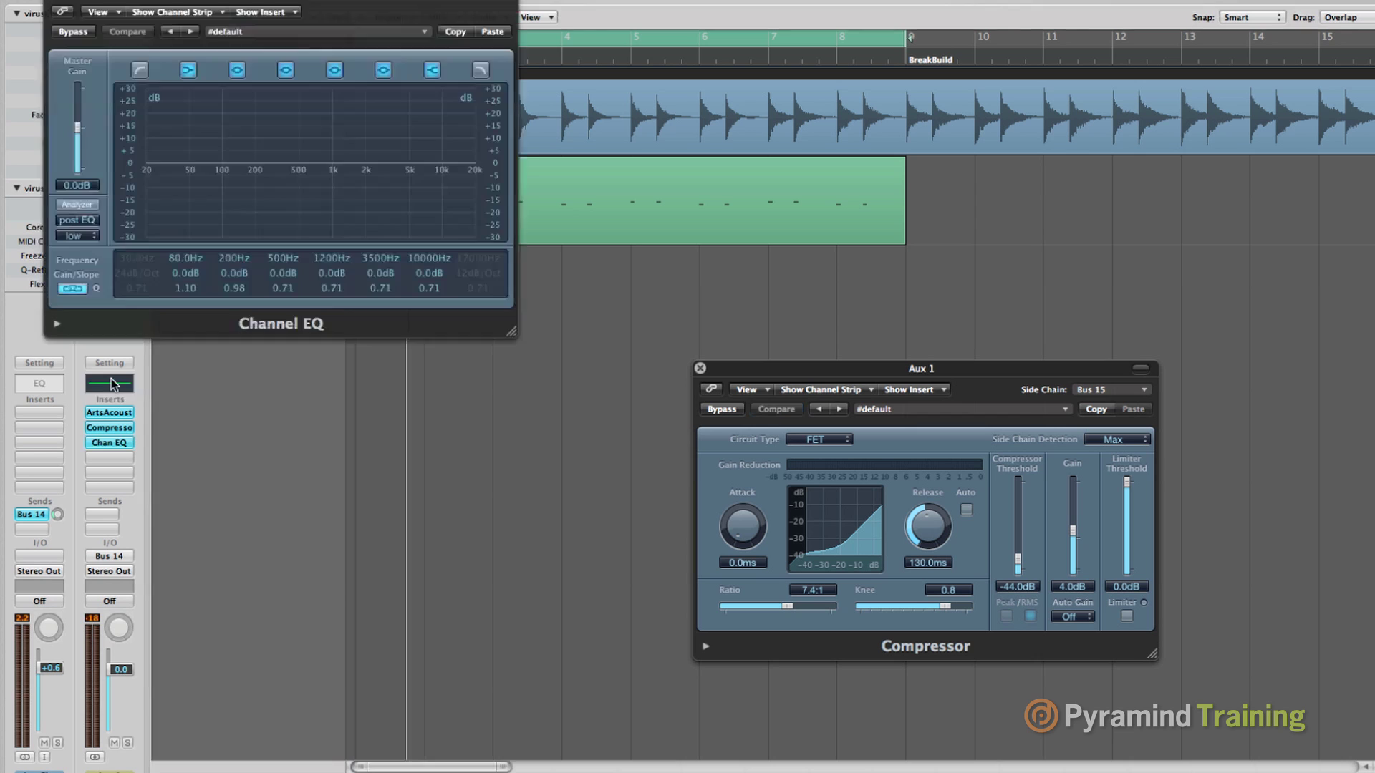
left_click(480, 71)
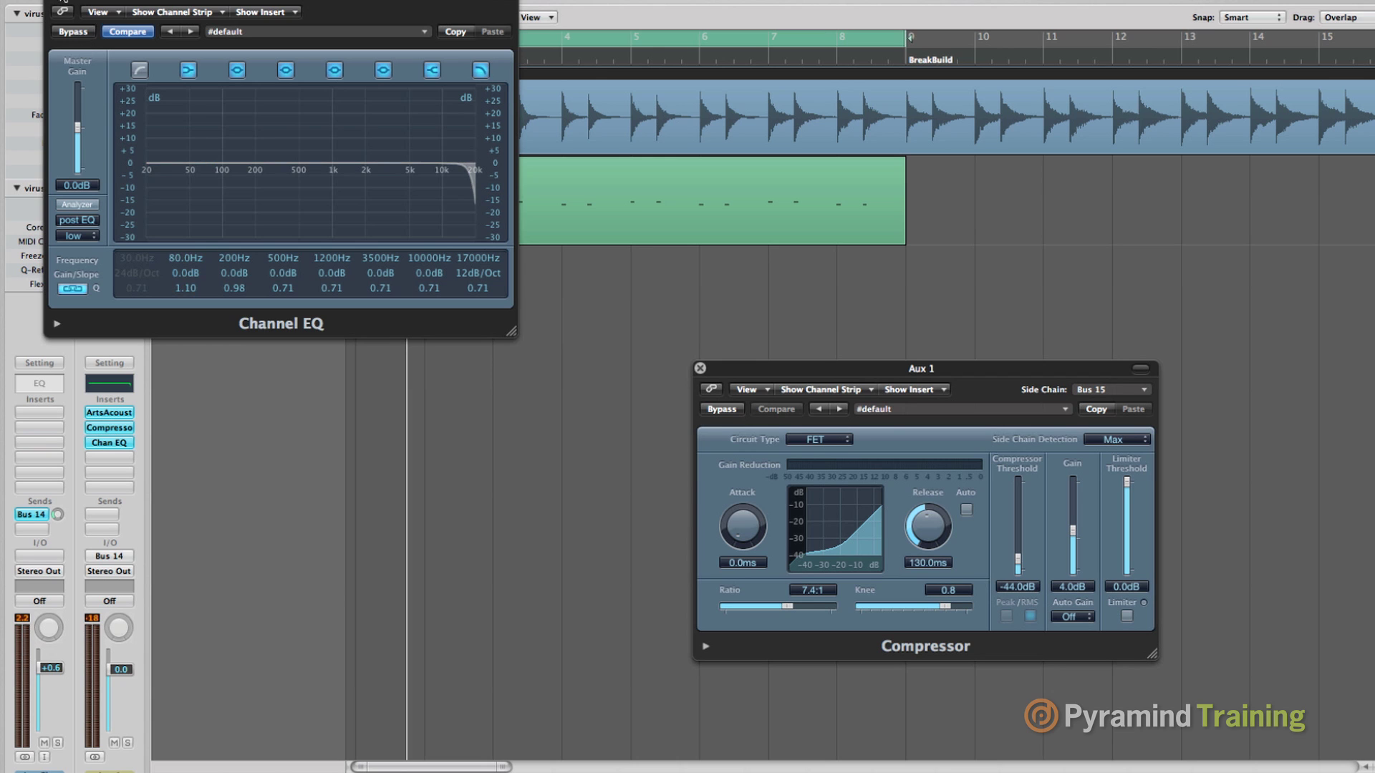
key("super+w")
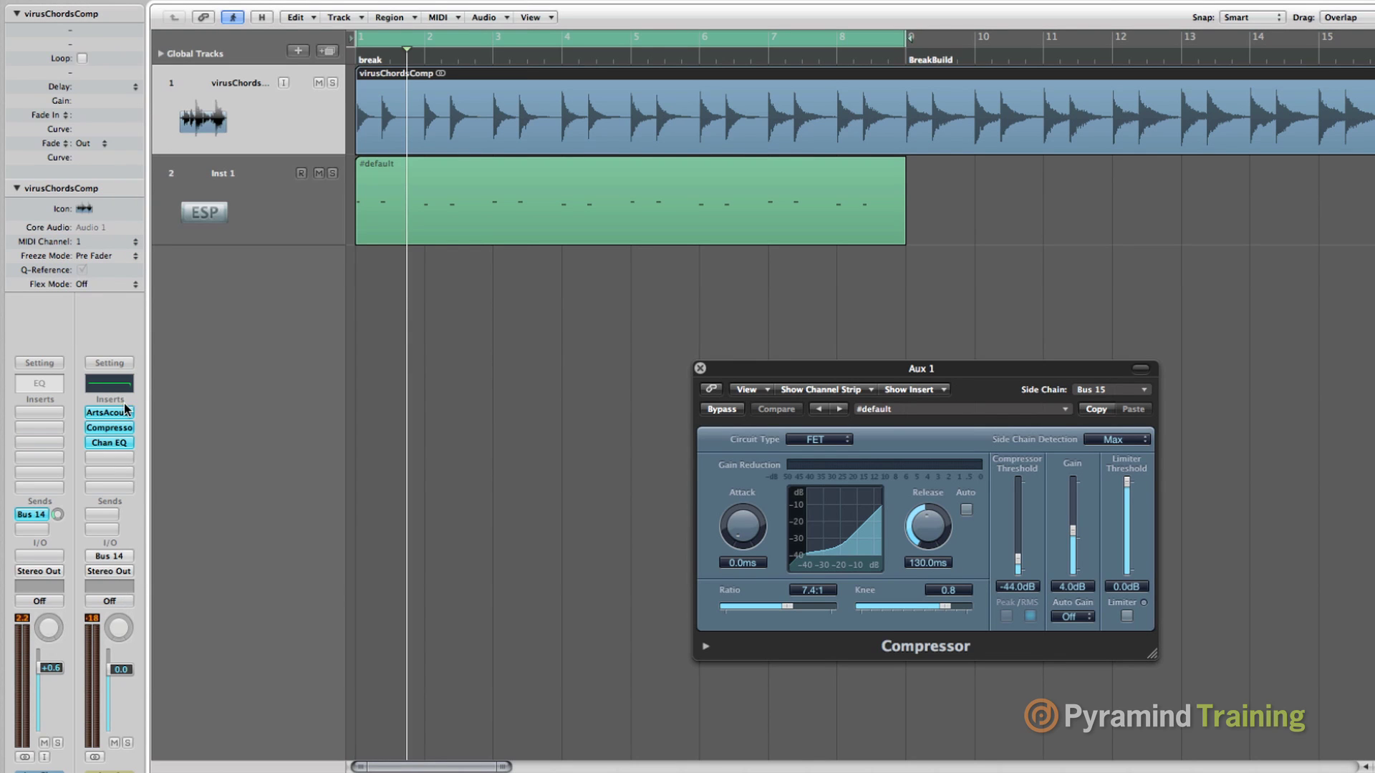
Create an arrange track for the Aux 1 reverb channel and enlarge the height of the new VisionRVB track
right_click(110, 365)
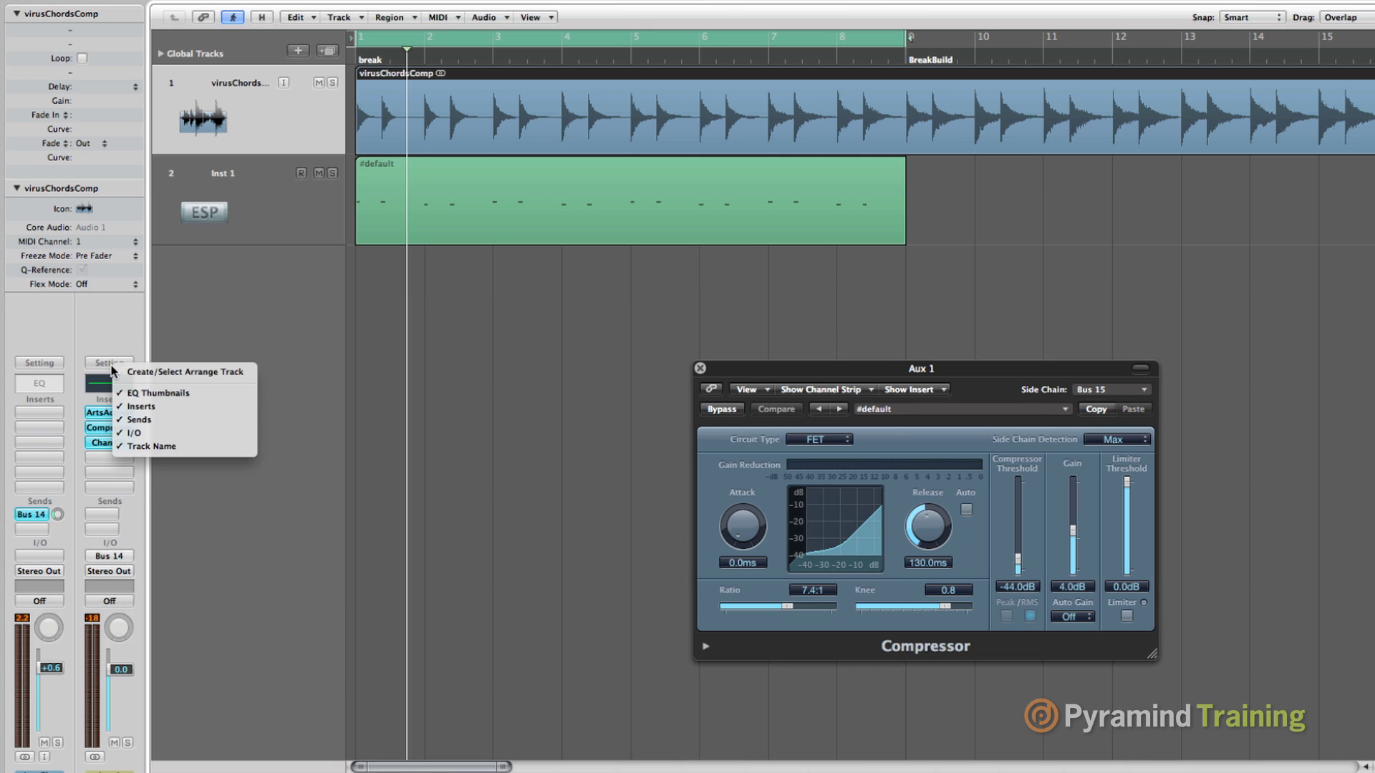
left_click(164, 373)
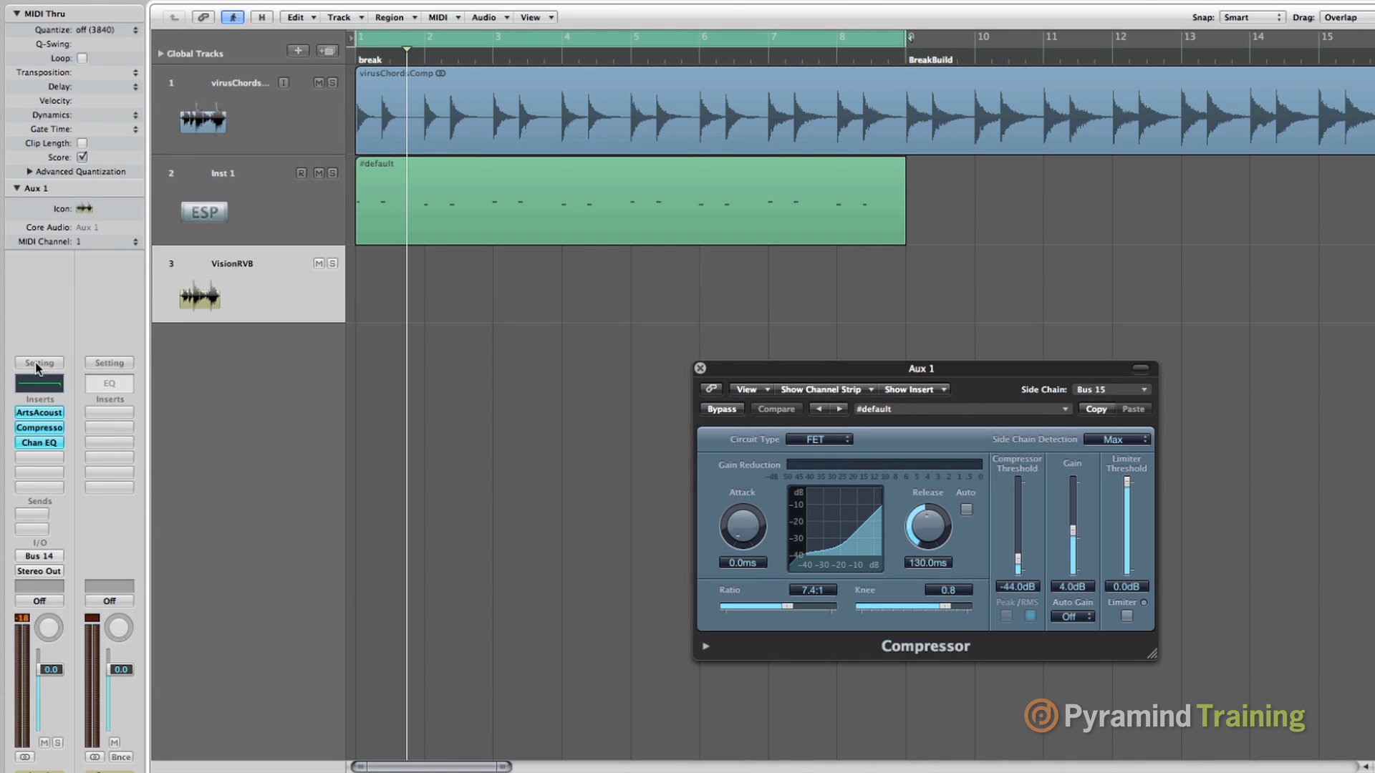
right_click(50, 359)
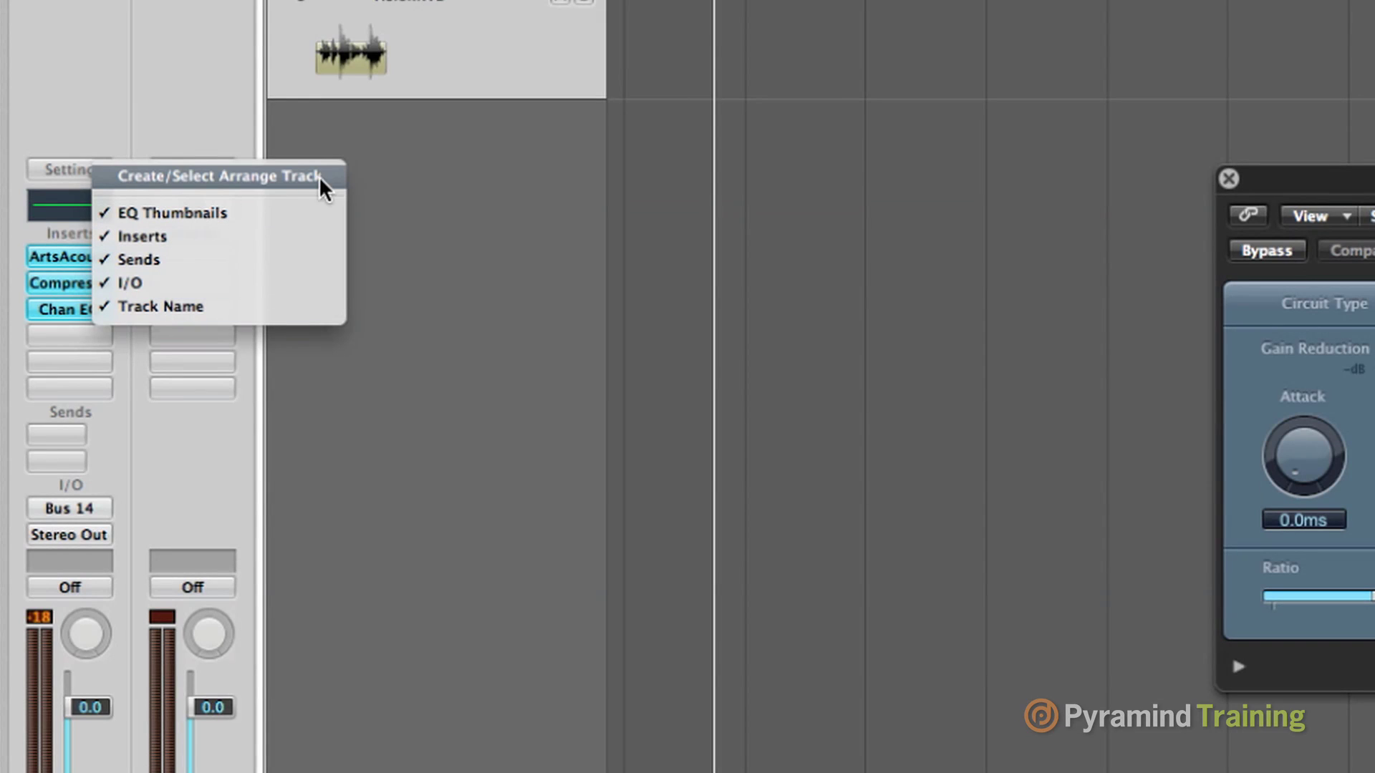
left_click(200, 179)
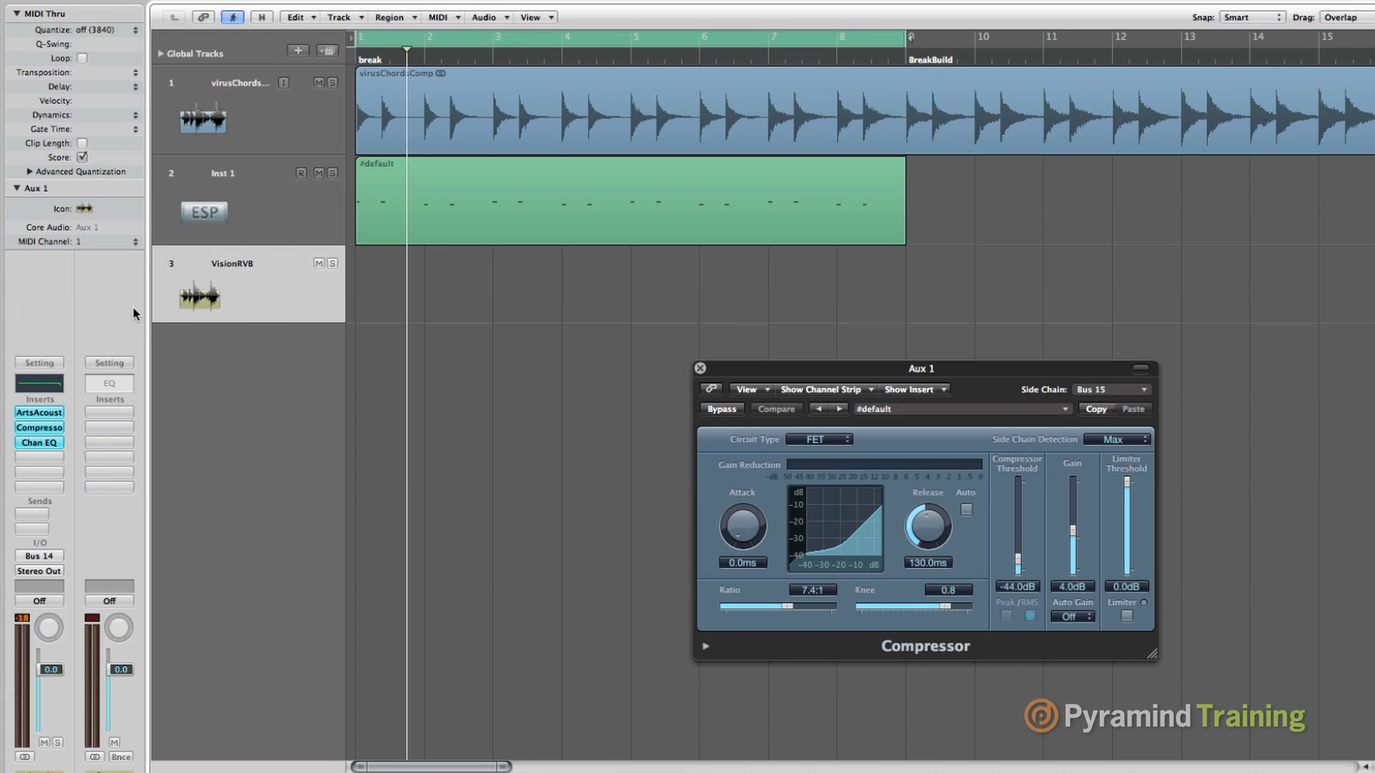
left_click_drag(156, 324, 157, 392)
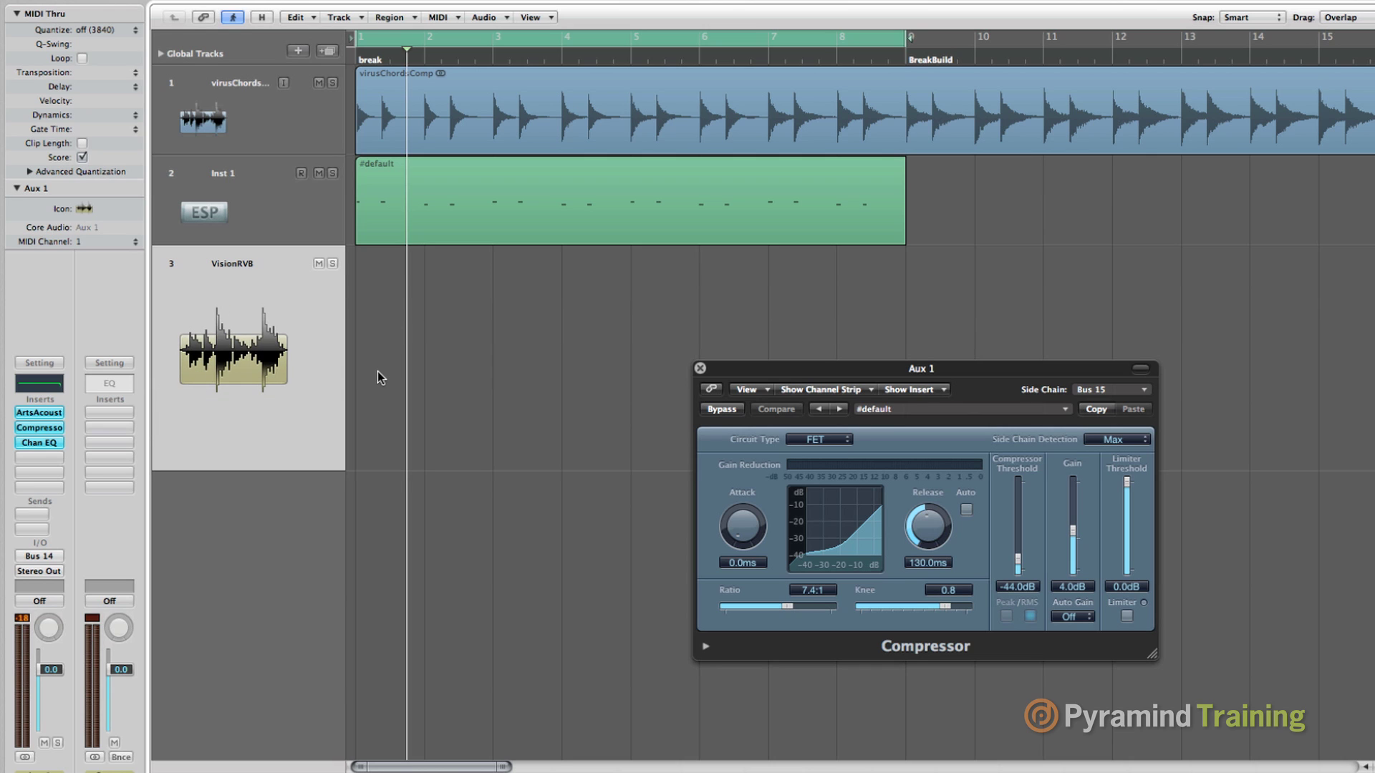
Set the VisionRVB track to Touch automation and record movements of the Channel EQ's high-cut frequency during playback
key("ctrl+super+t")
key("ctrl+super+r")
key("ctrl+super+t")
key("ctrl+super+r")
key("ctrl+super+t")
left_click(38, 442)
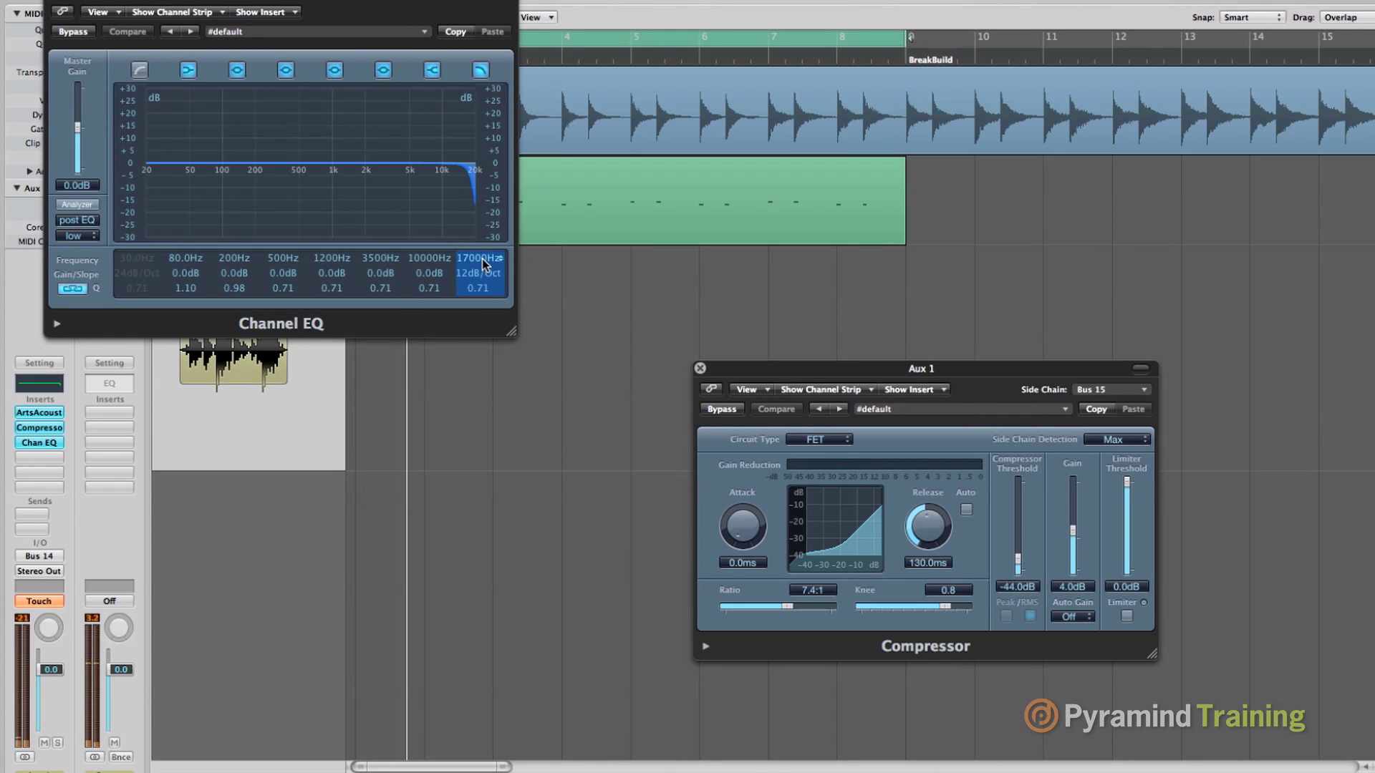
left_click_drag(480, 263, 480, 278)
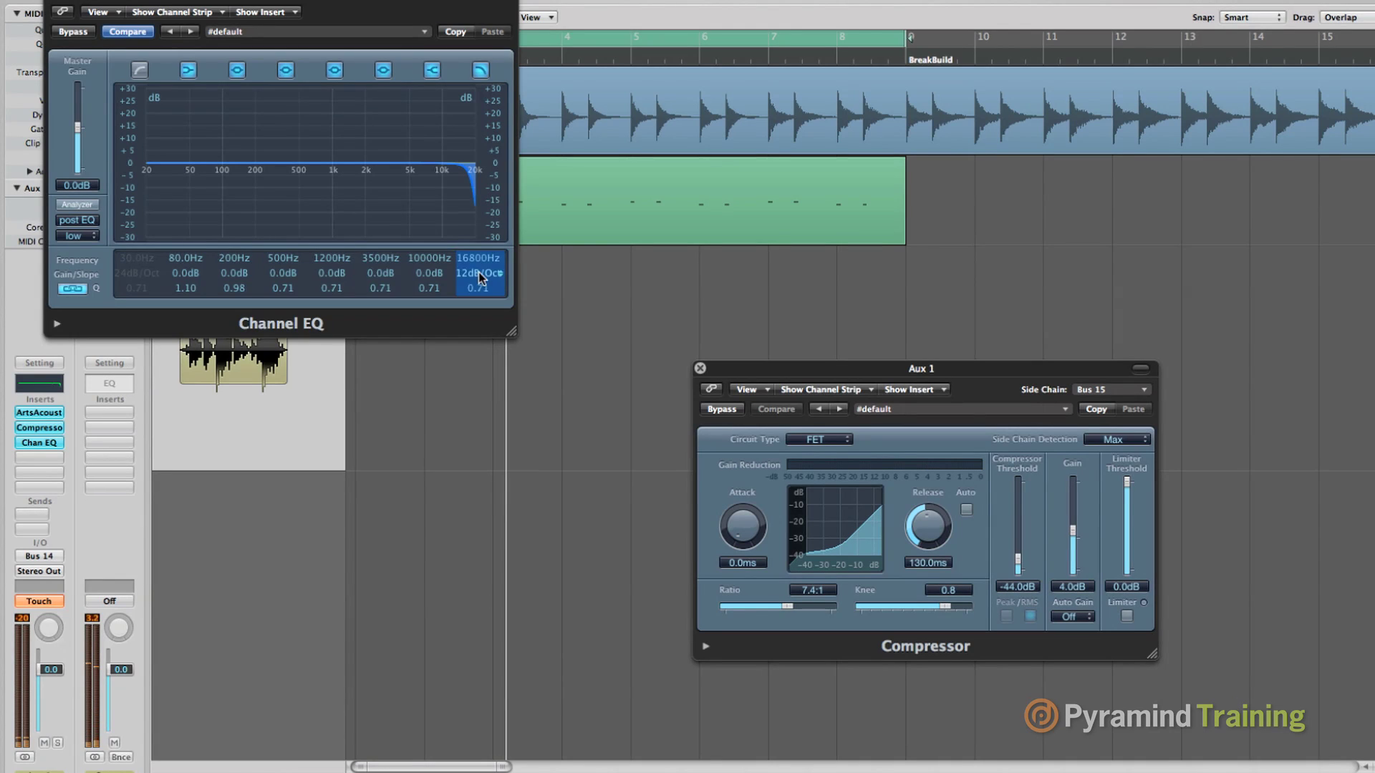
Close the Channel EQ, display the VisionRVB track's High Cut Frequency automation and set its automation mode to Read
left_click(50, 1)
key("a")
left_click(276, 280)
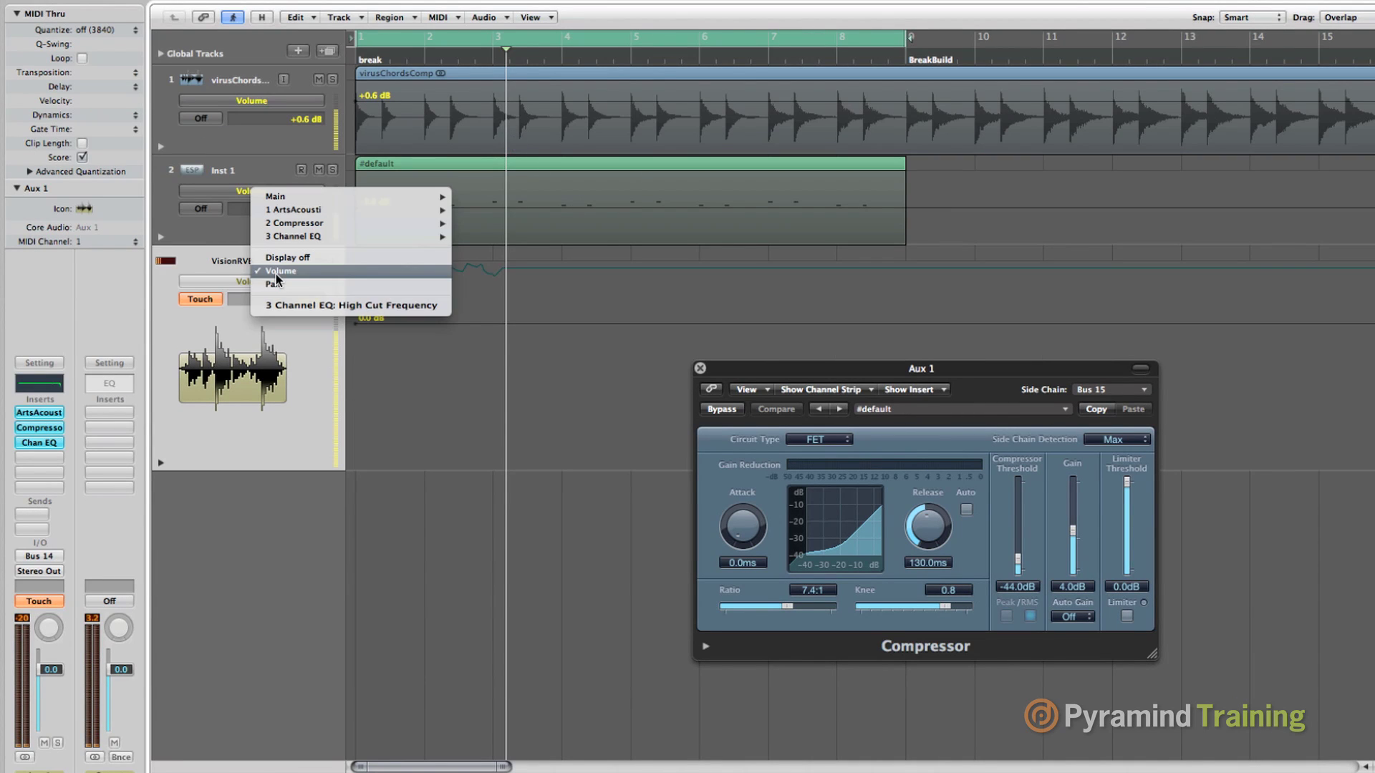
left_click(316, 305)
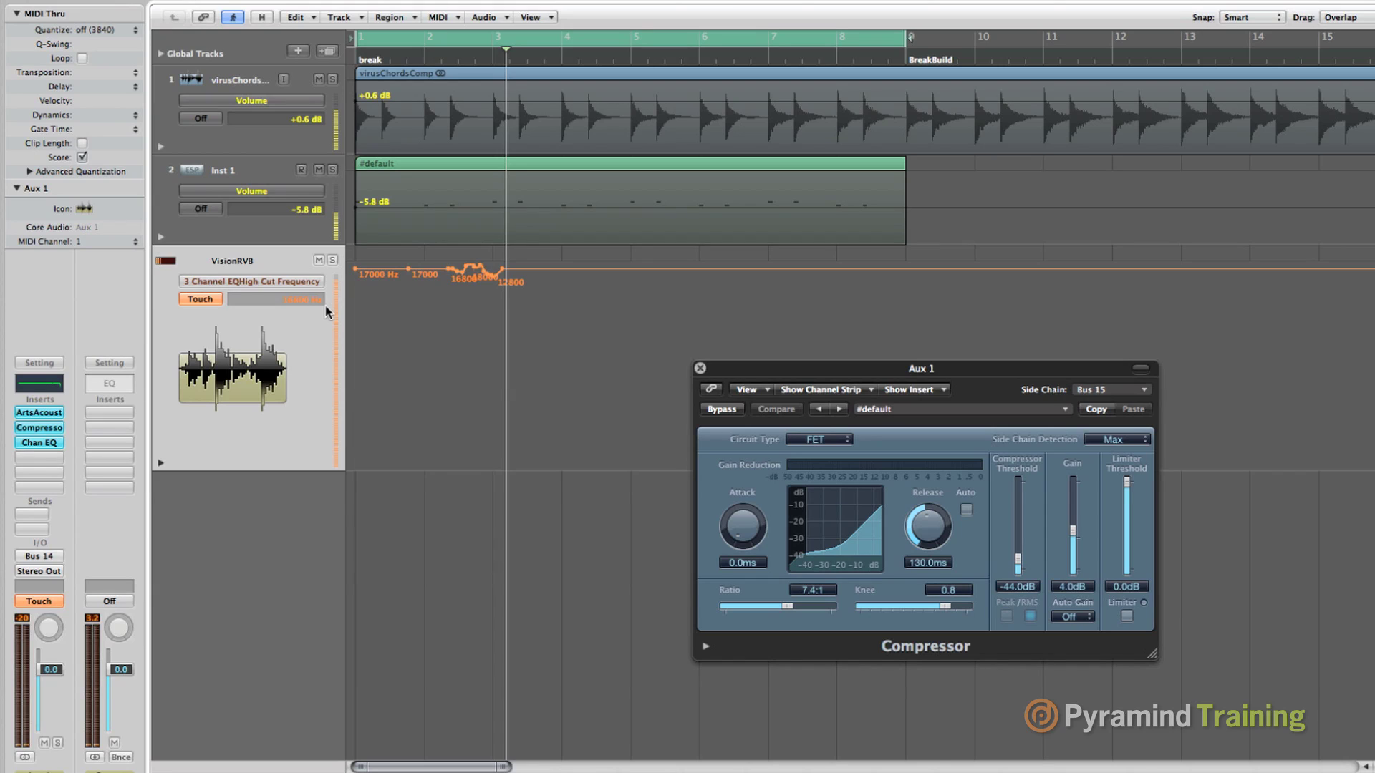
key("ctrl+super+r")
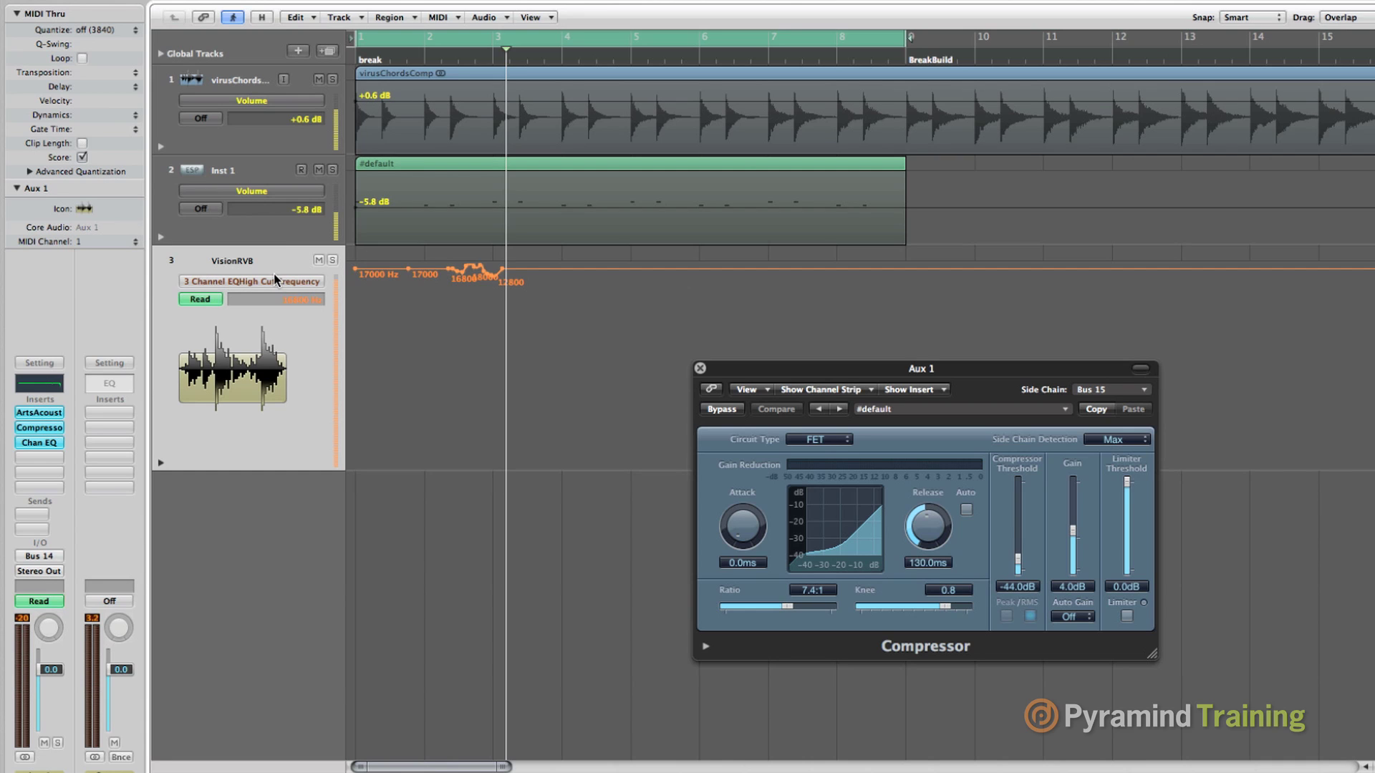
Examine the Channel EQ parameters available for automation on the VisionRVB track
left_click(205, 287)
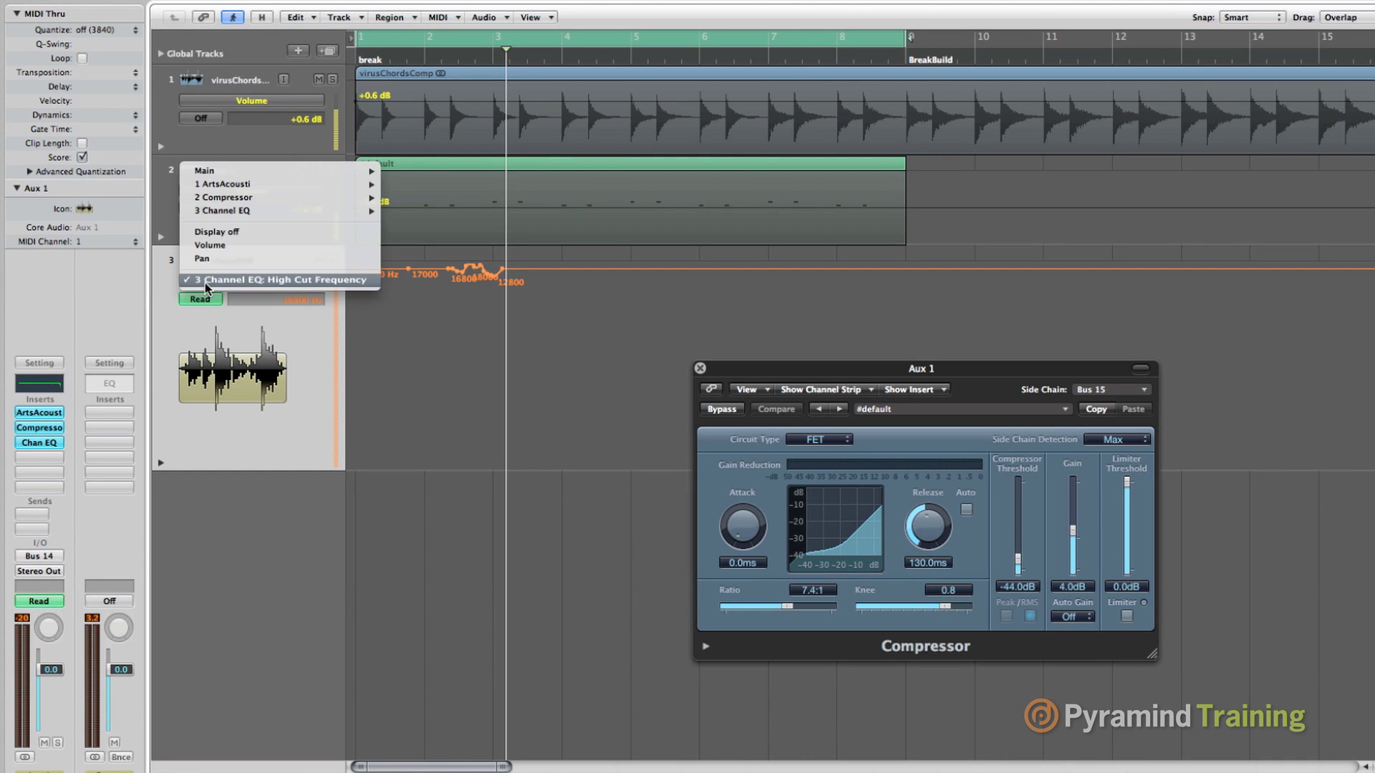
mouse_move(283, 213)
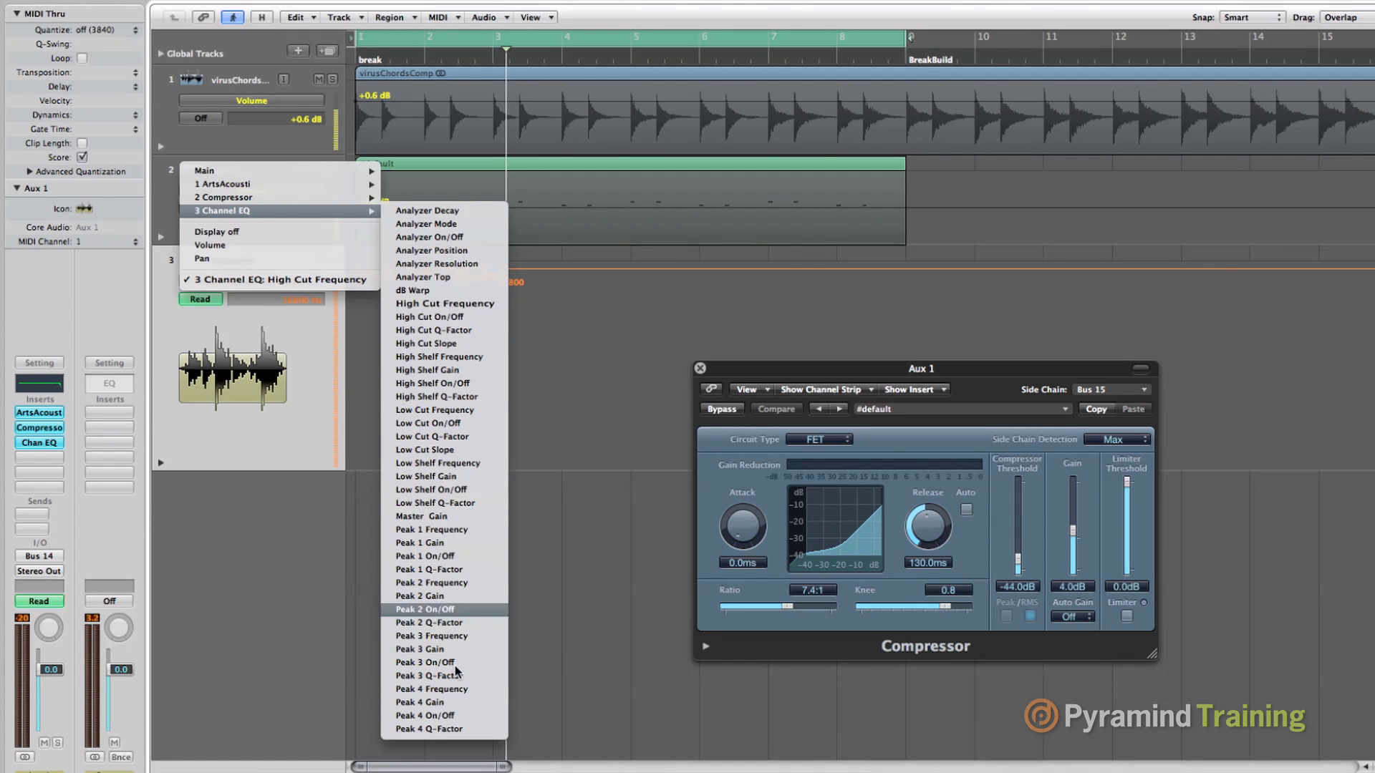
left_click(266, 396)
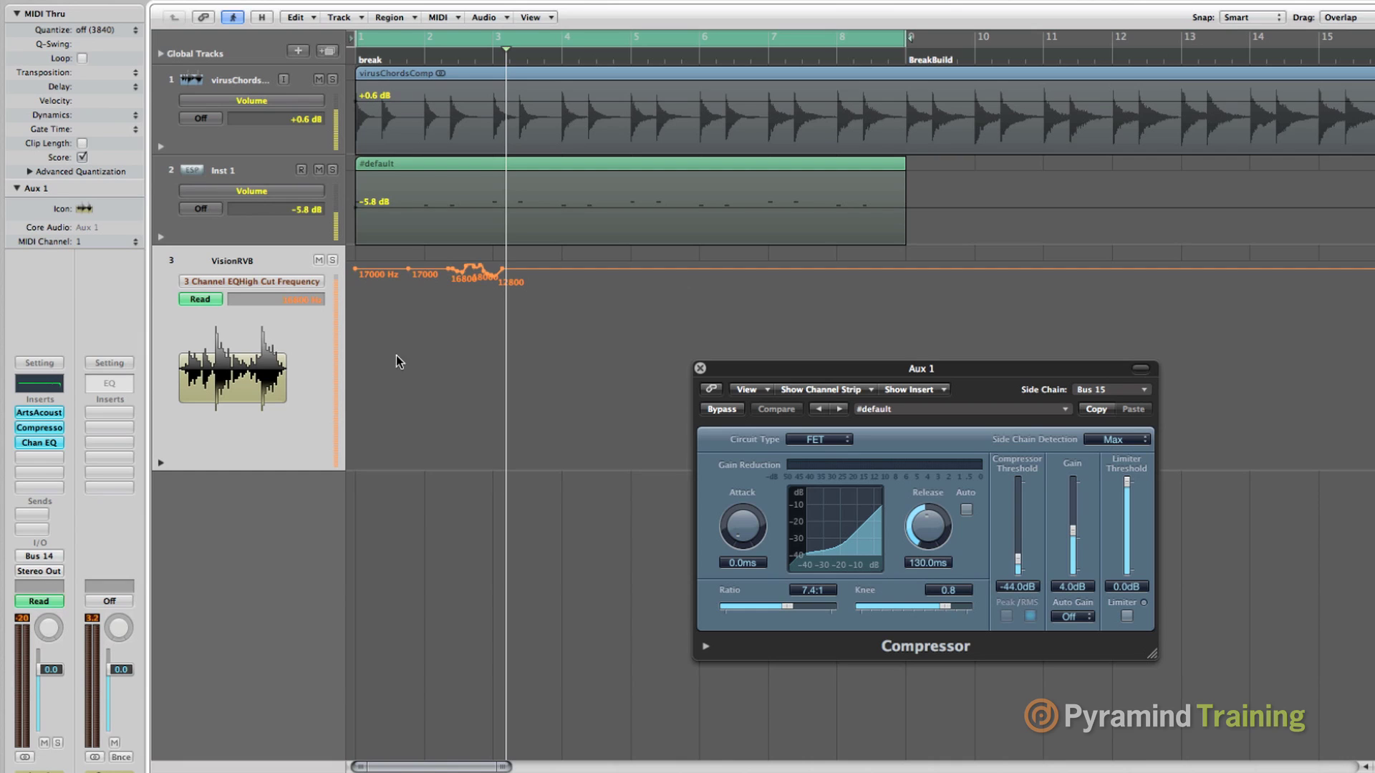
Replace the recorded high-cut automation with a straight ramp from 190 Hz at bar 1 to 19800 Hz at bar 9
left_click_drag(417, 272, 640, 270)
key("space")
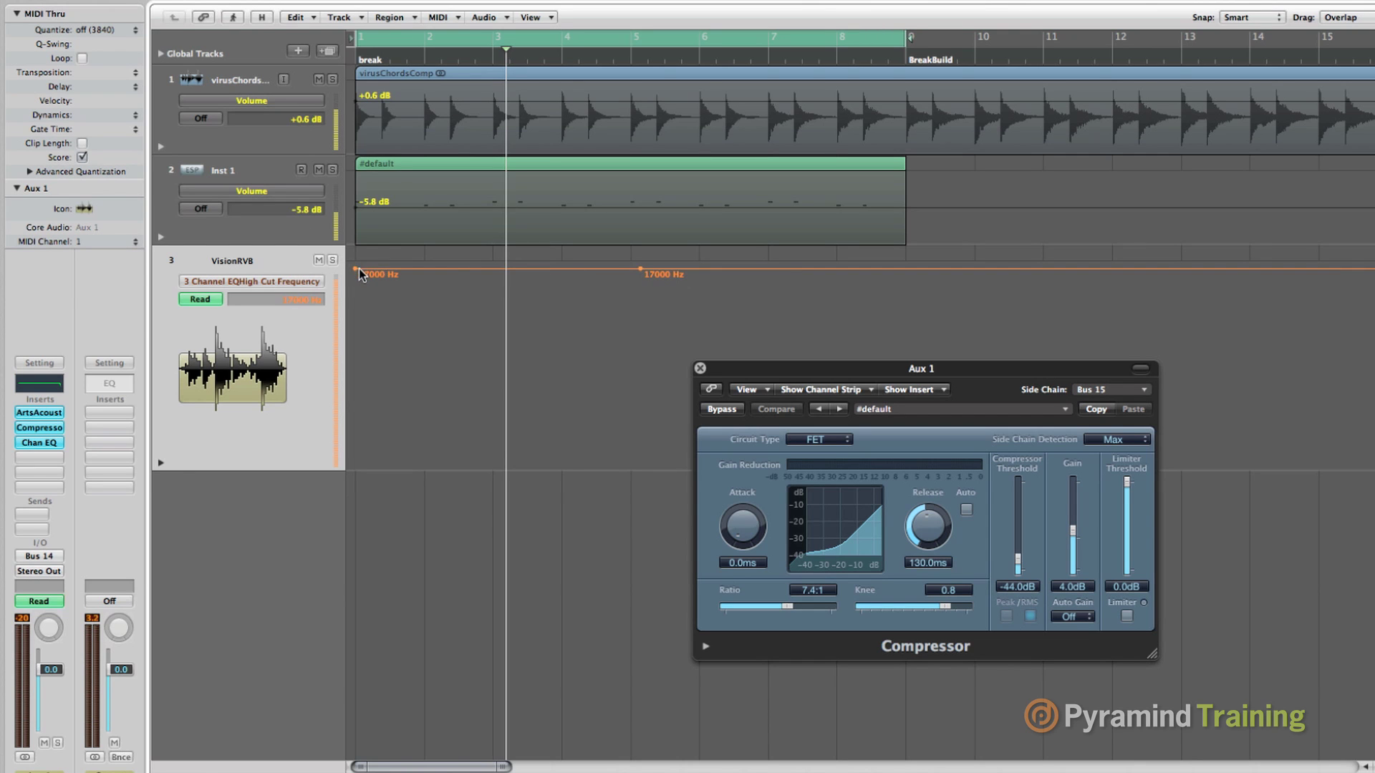
left_click_drag(355, 269, 356, 401)
left_click_drag(640, 272, 906, 266)
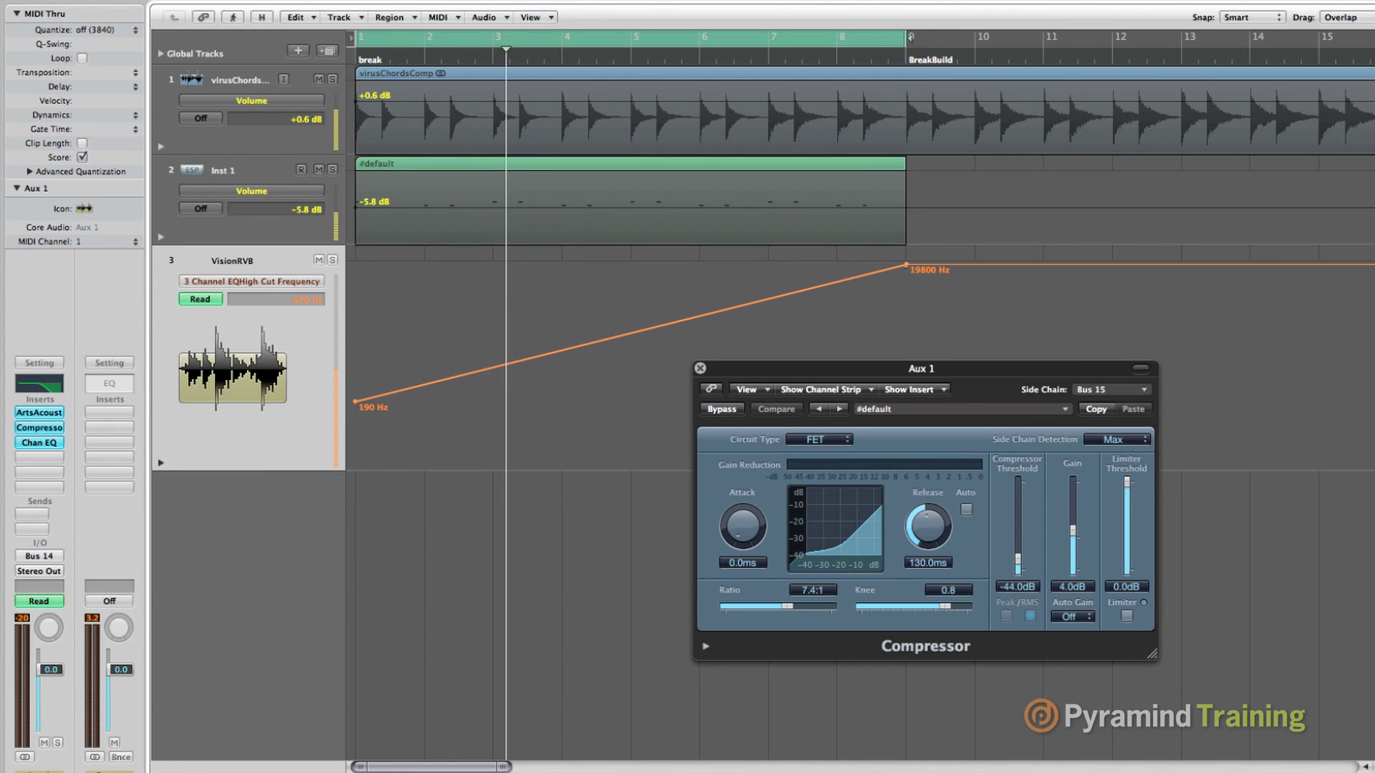
Set the Channel EQ's high-cut slope to 24 dB/Oct, move its window aside and audition the filter sweep from bar 1
left_click(40, 443)
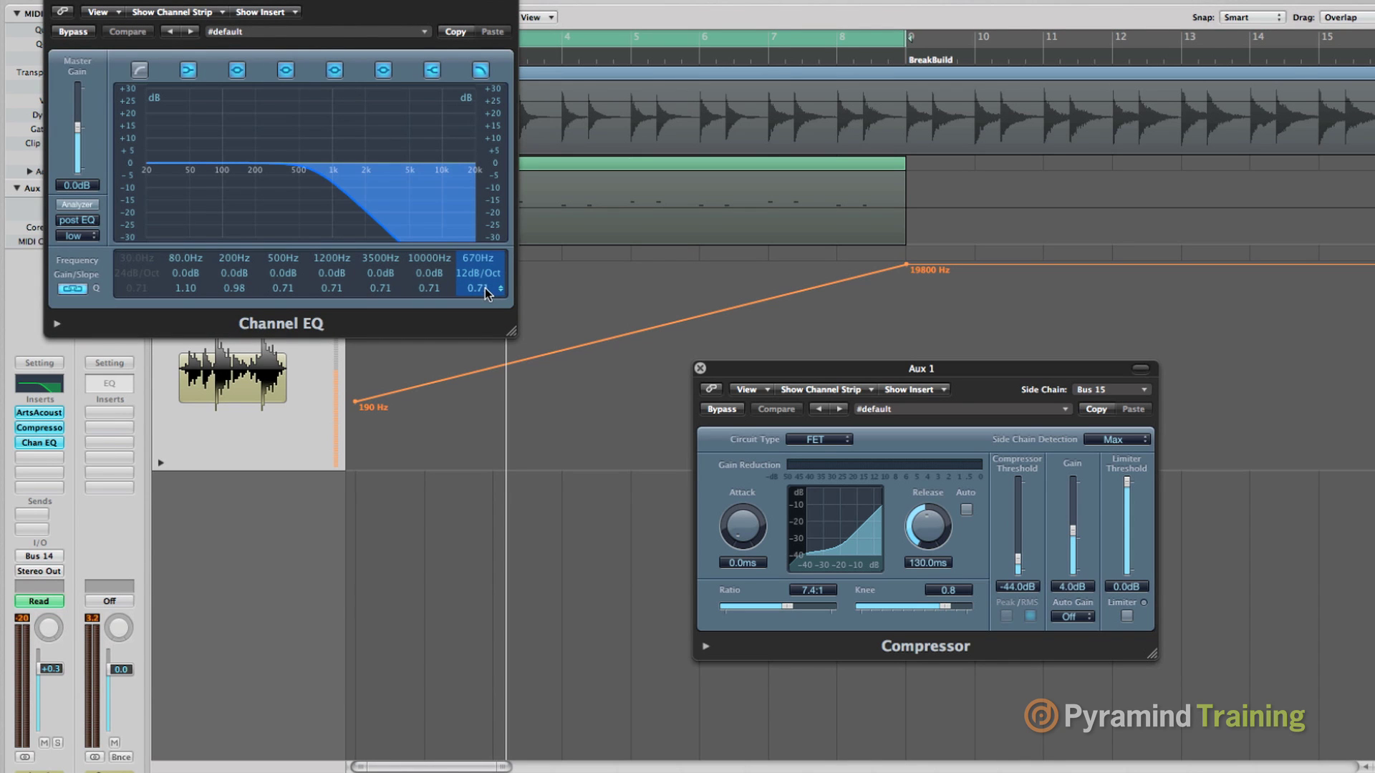
left_click_drag(484, 273, 485, 270)
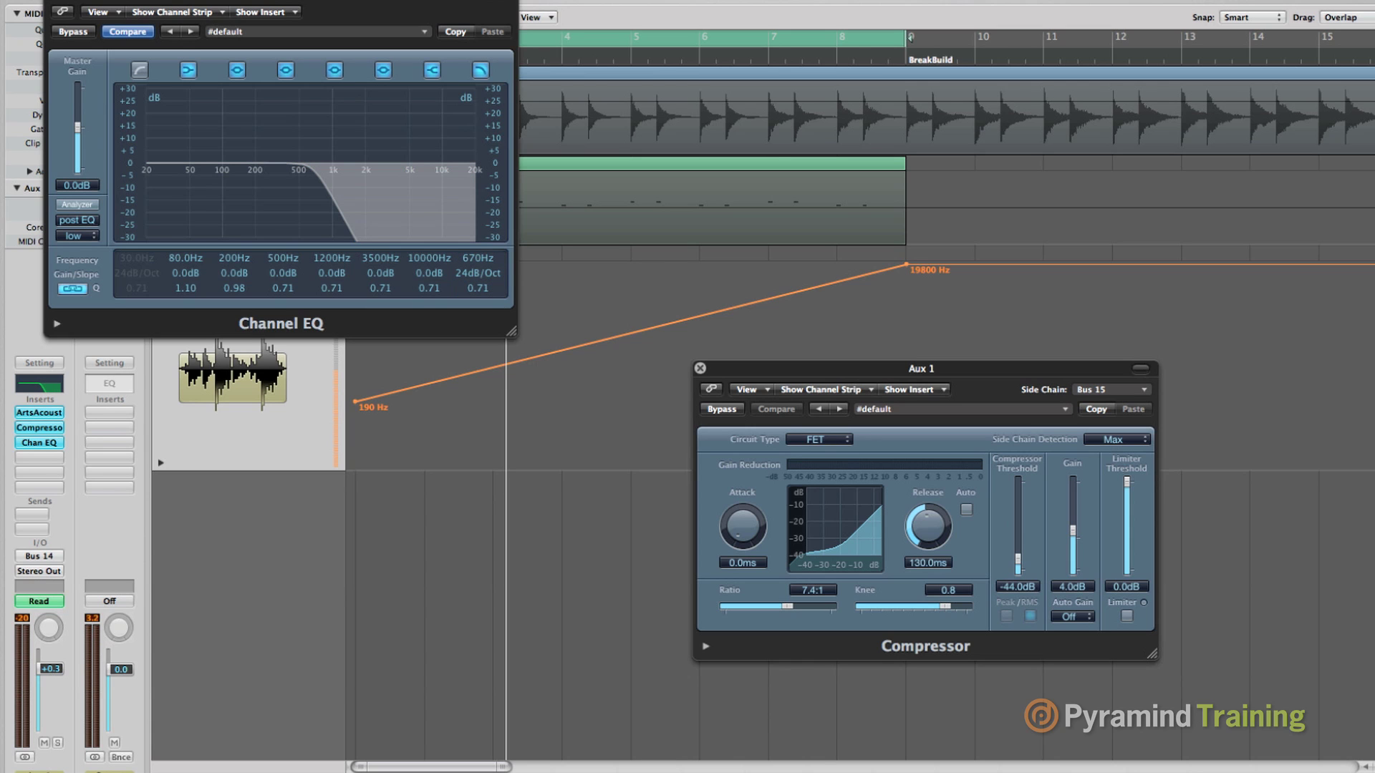
left_click_drag(414, 1, 1127, 261)
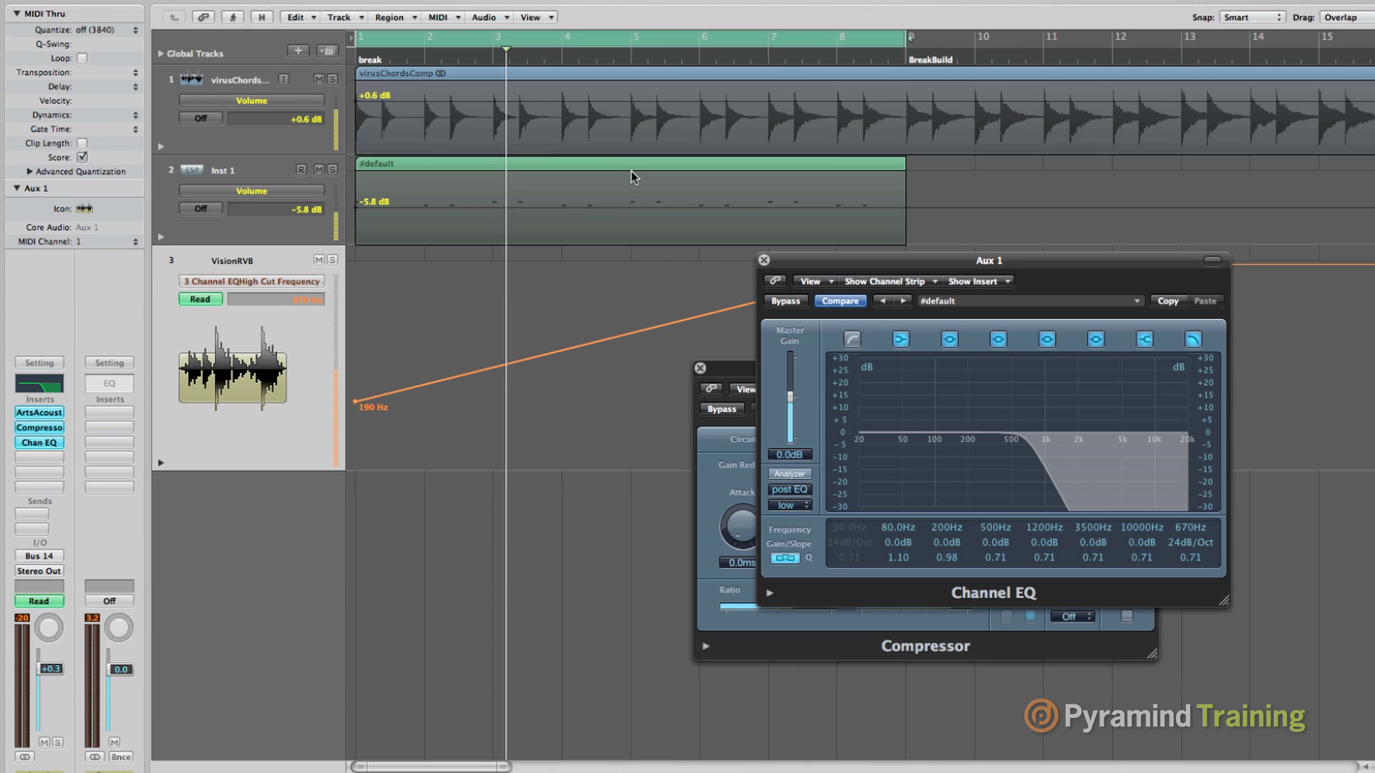
left_click(444, 51)
left_click_drag(444, 52, 390, 66)
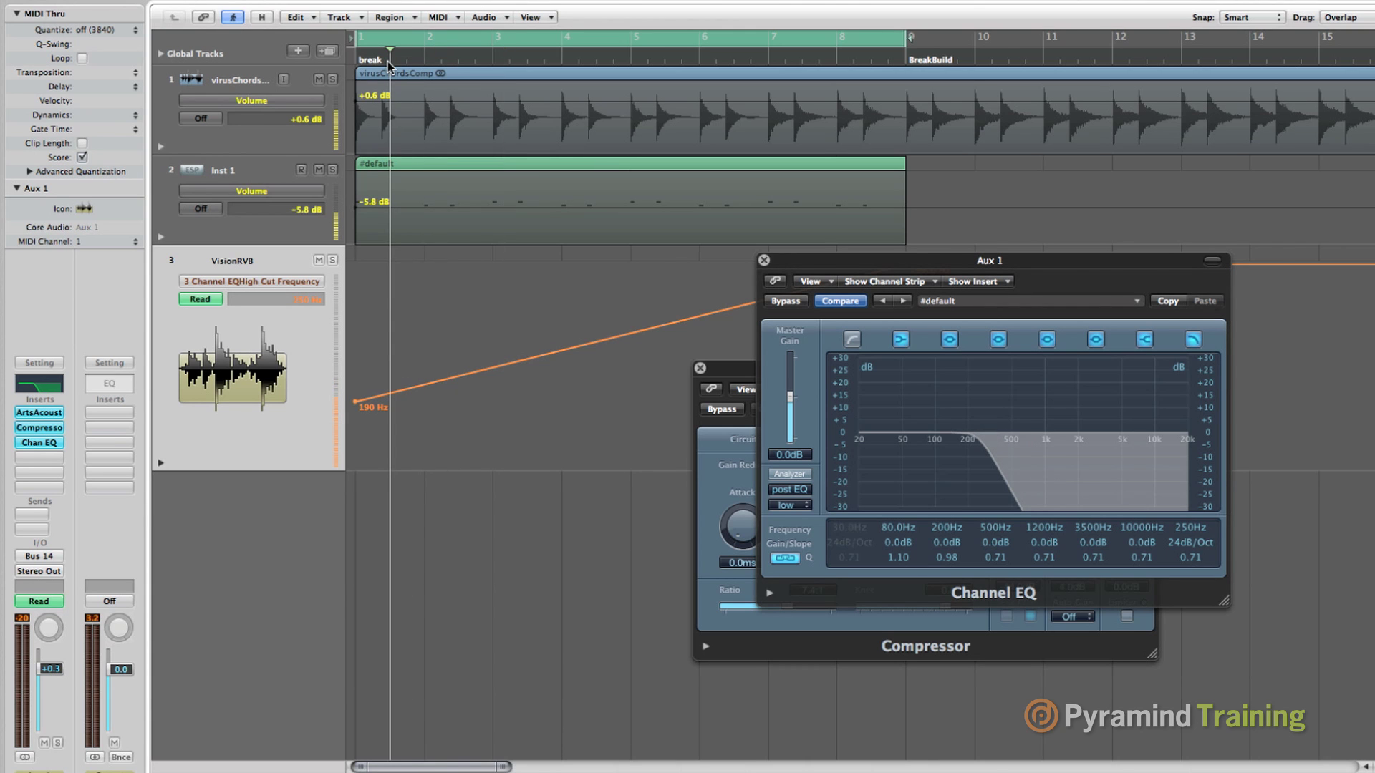
key("space")
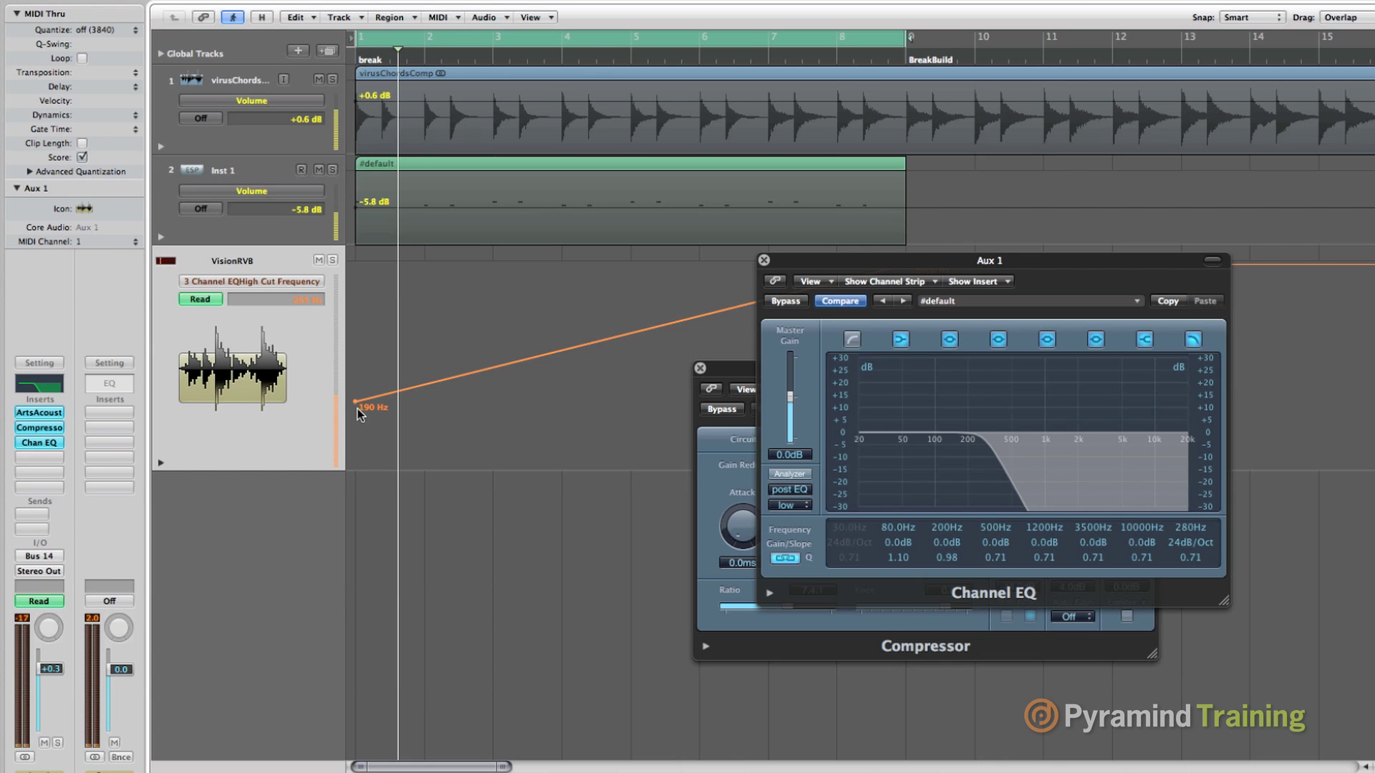
Raise the starting point of the high-cut automation ramp to 500 Hz and audition the sweep
left_click_drag(357, 407, 357, 373)
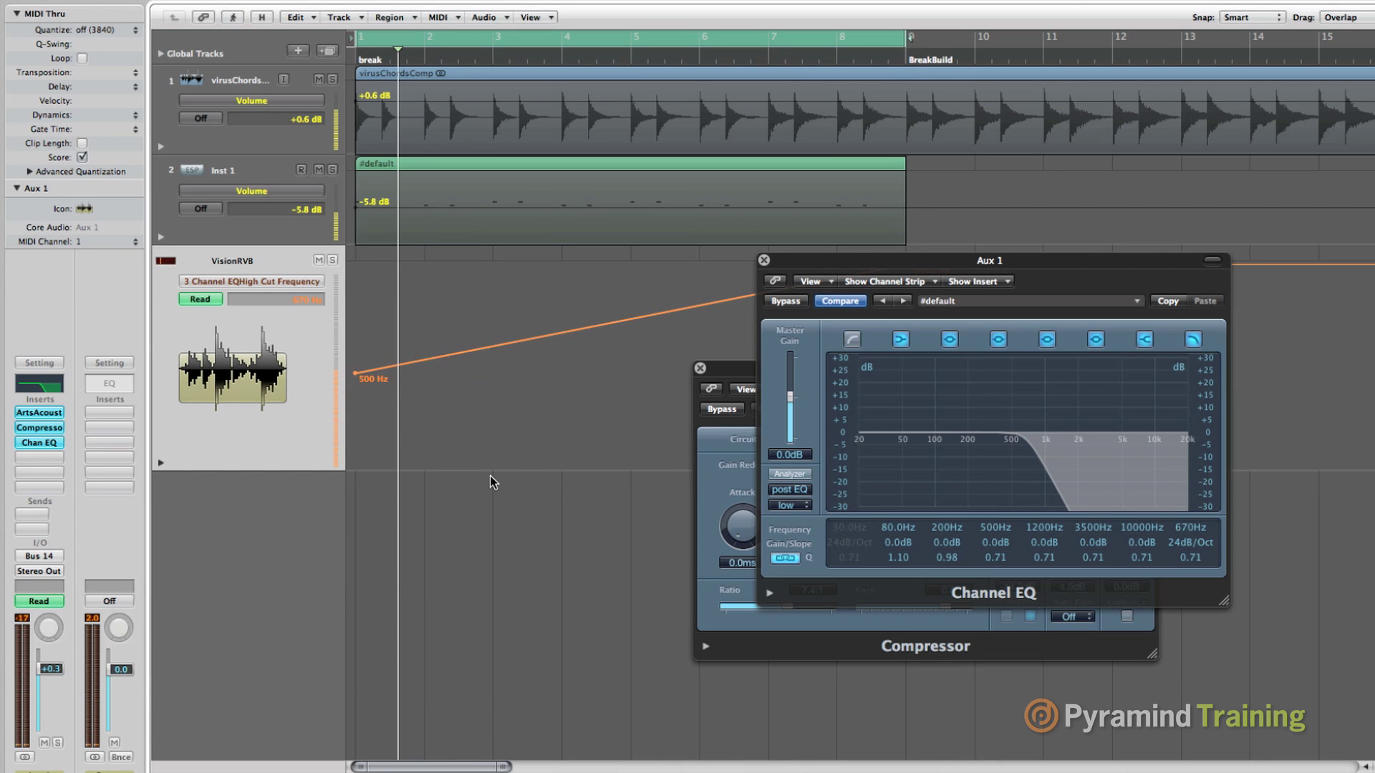
key("space")
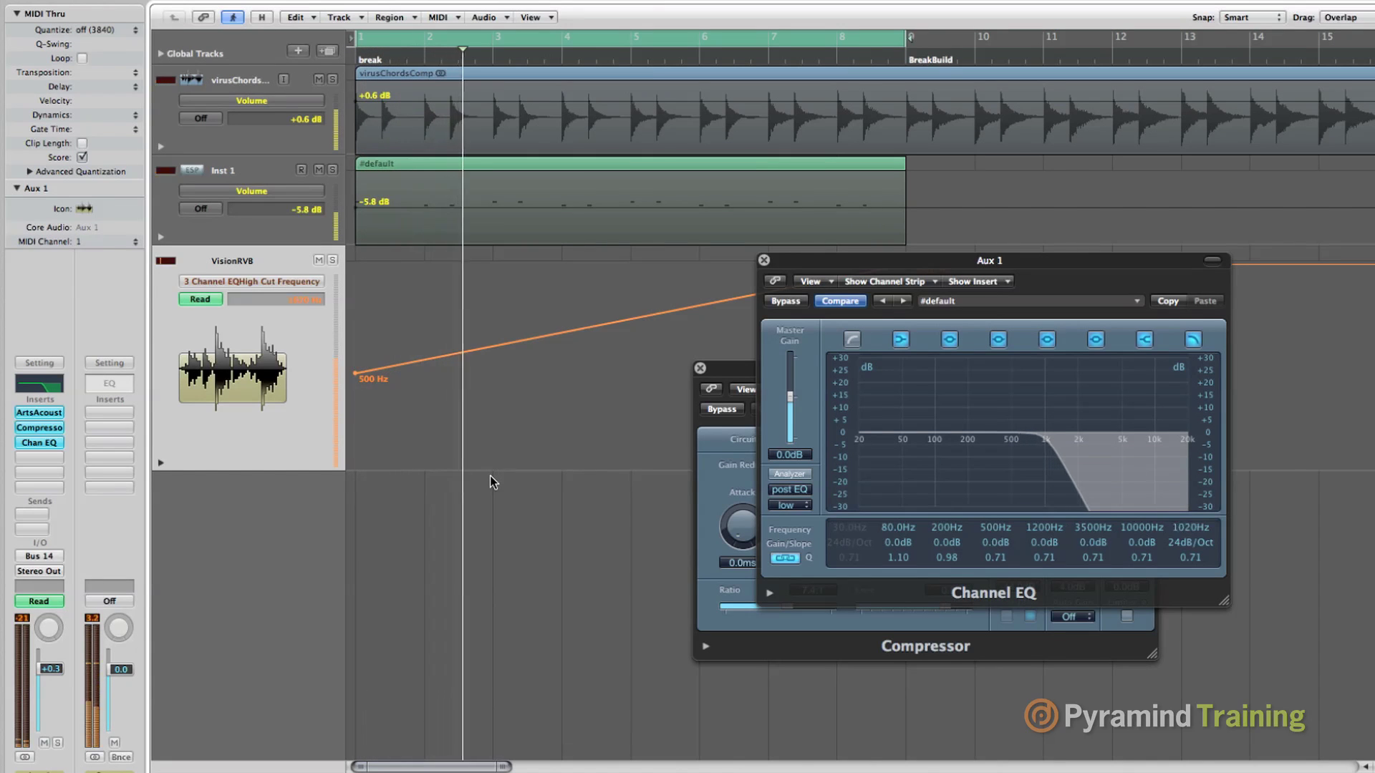
key("space")
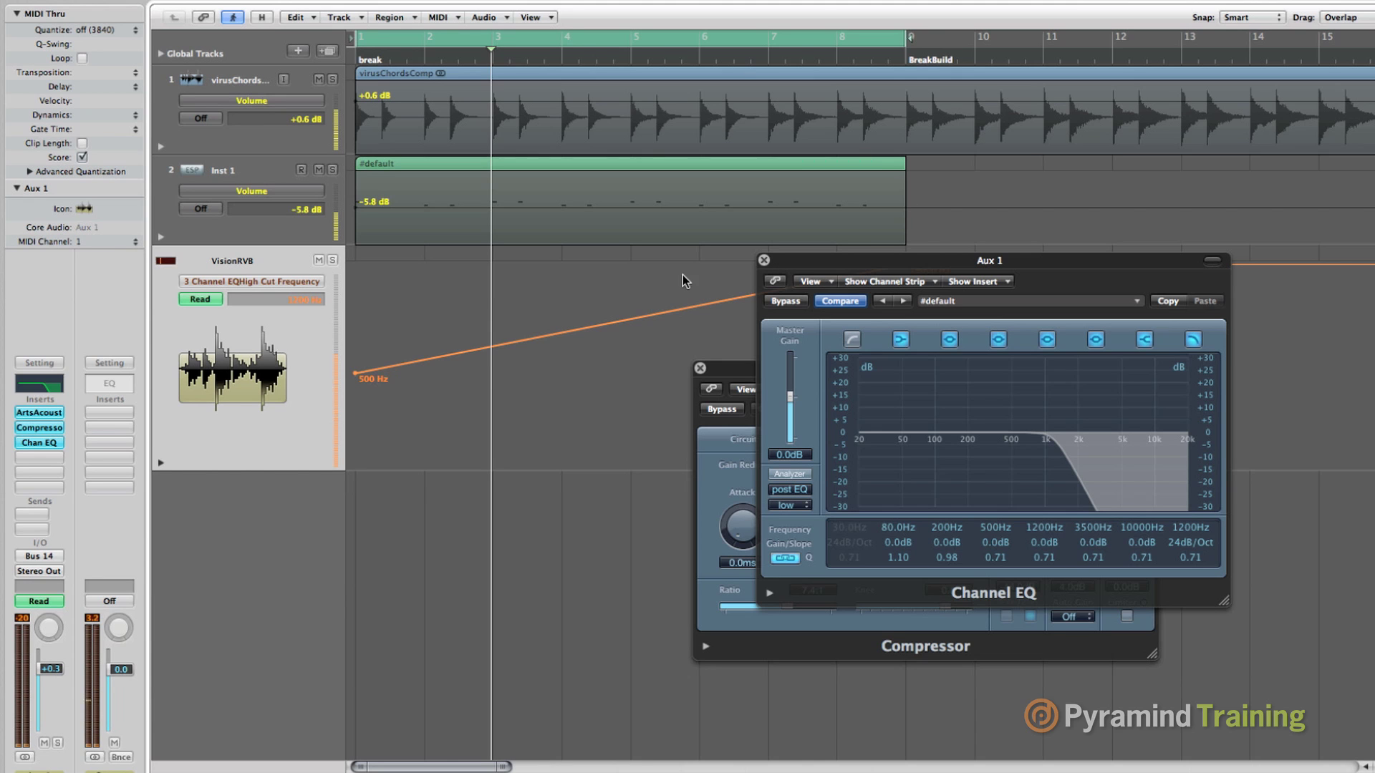
Close the Compressor window and boost the Channel EQ's 500 Hz band by 4 dB, uncovering the full automation ramp
left_click_drag(797, 269, 628, 398)
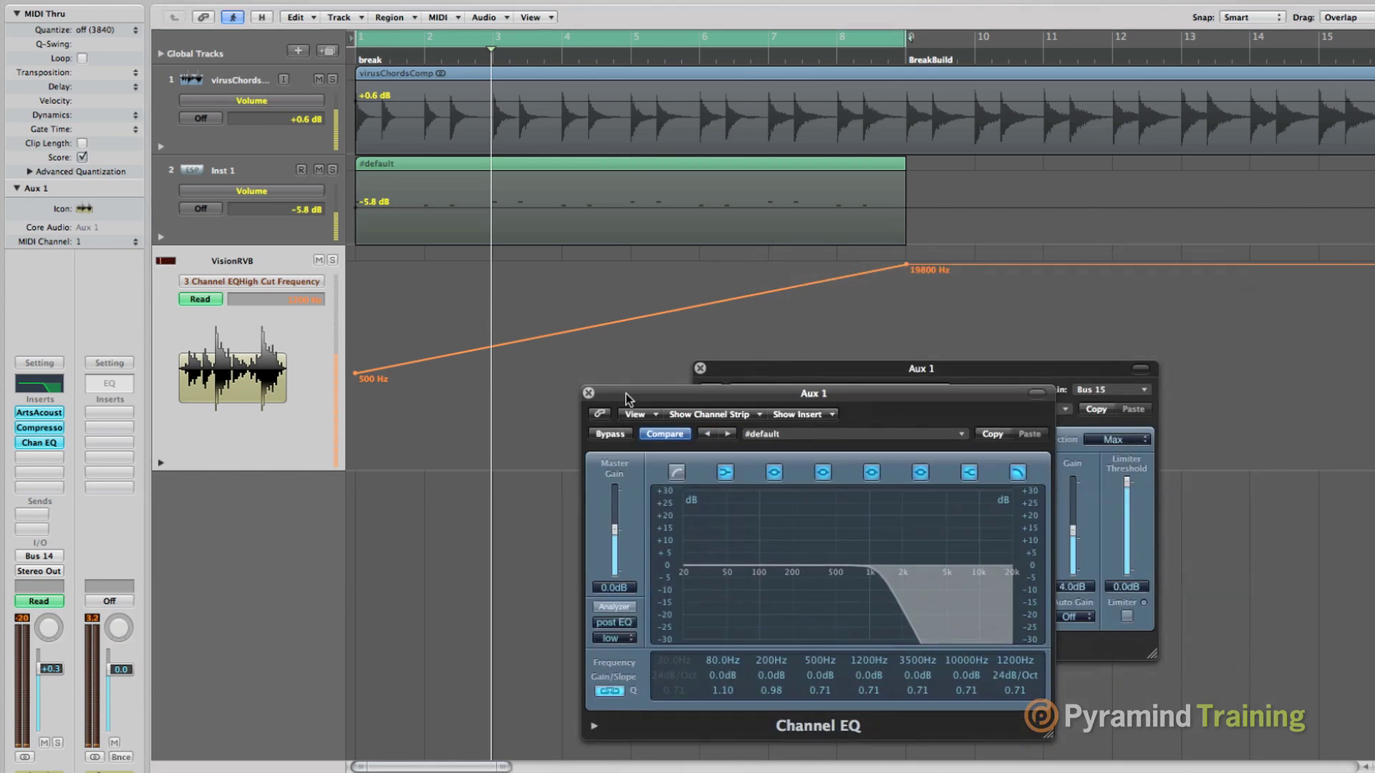
left_click(700, 369)
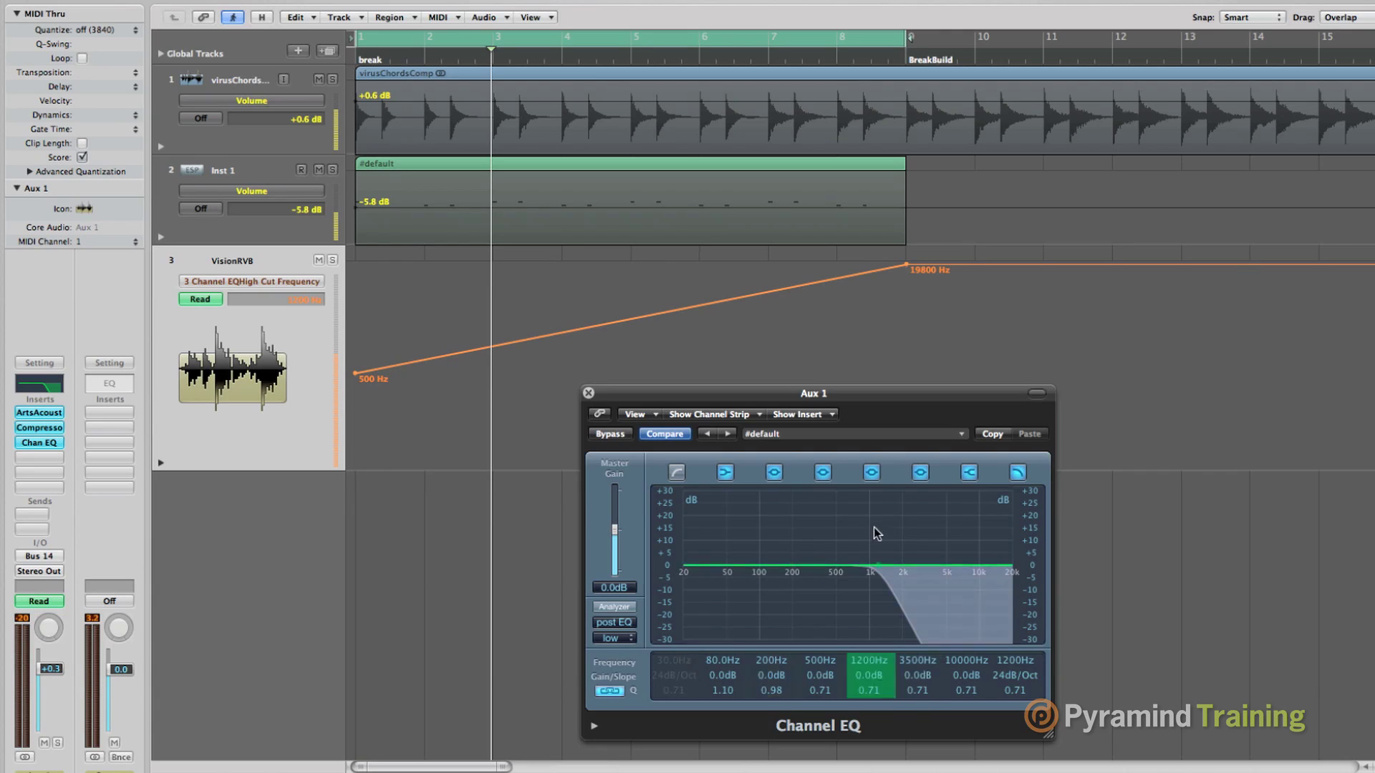
left_click_drag(820, 682, 822, 676)
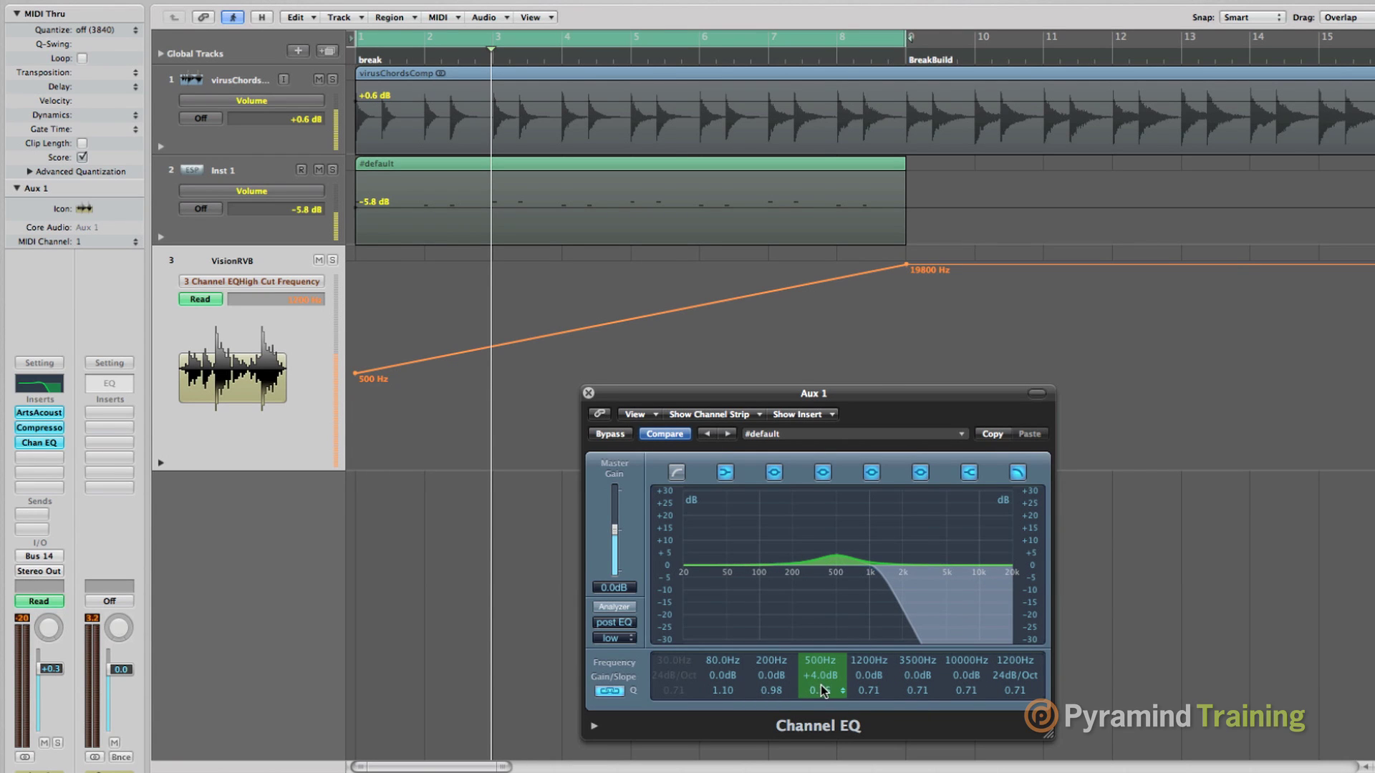
Enable the Channel EQ's low-cut filter at 98 Hz and audition the reverb sweep through the break
left_click(676, 472)
left_click_drag(669, 660, 670, 589)
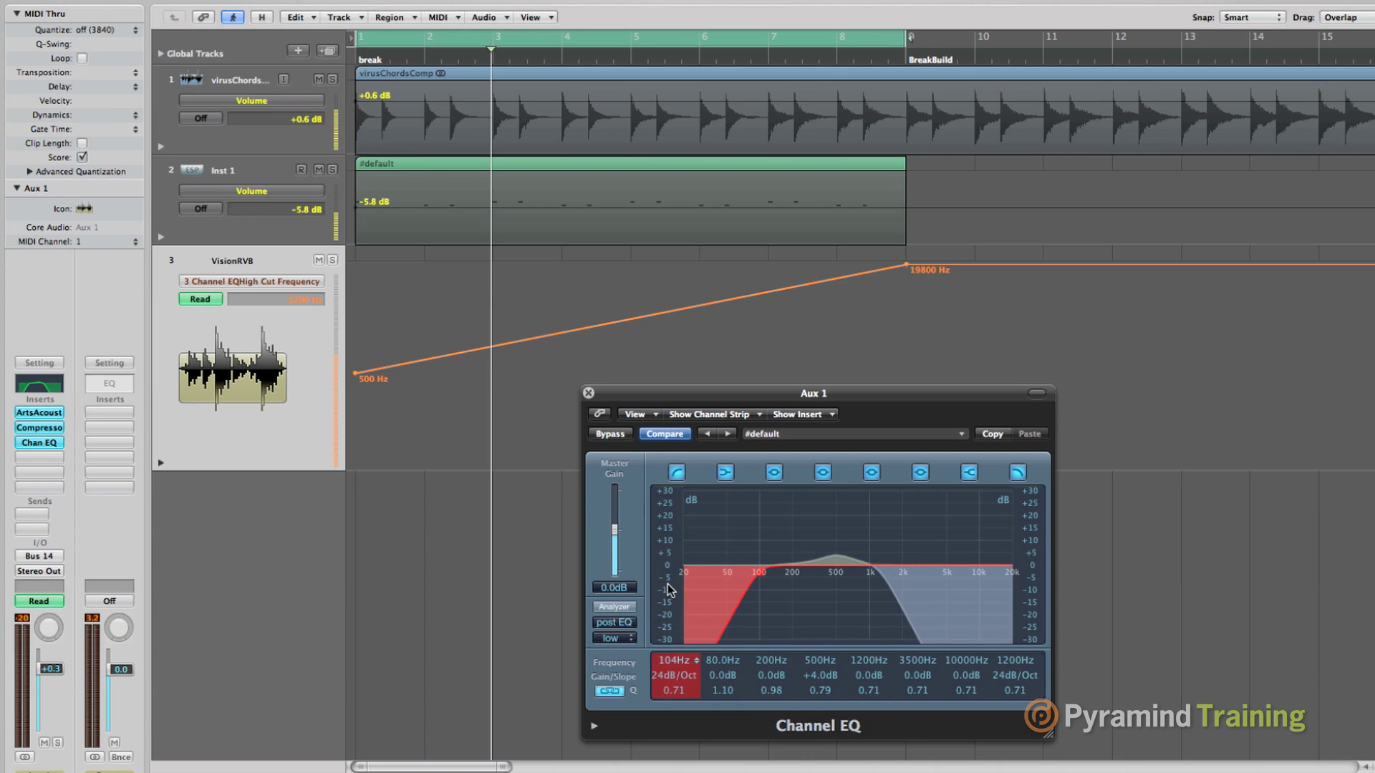
left_click_drag(669, 659, 673, 666)
key("space")
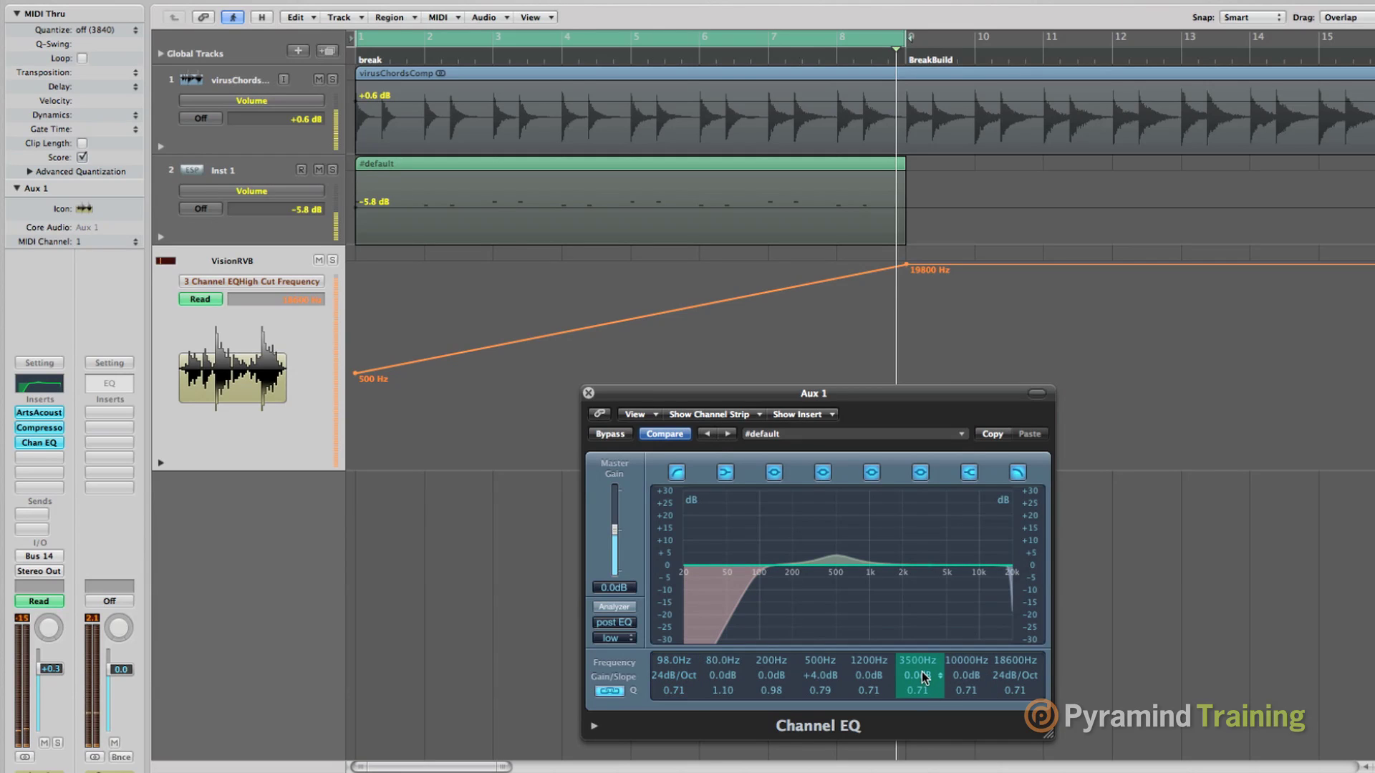
Lower the 500 Hz boost to +2 dB and set the 3500 Hz band to 7300 Hz, +4.5 dB and Q 0.30
left_click_drag(924, 678, 925, 664)
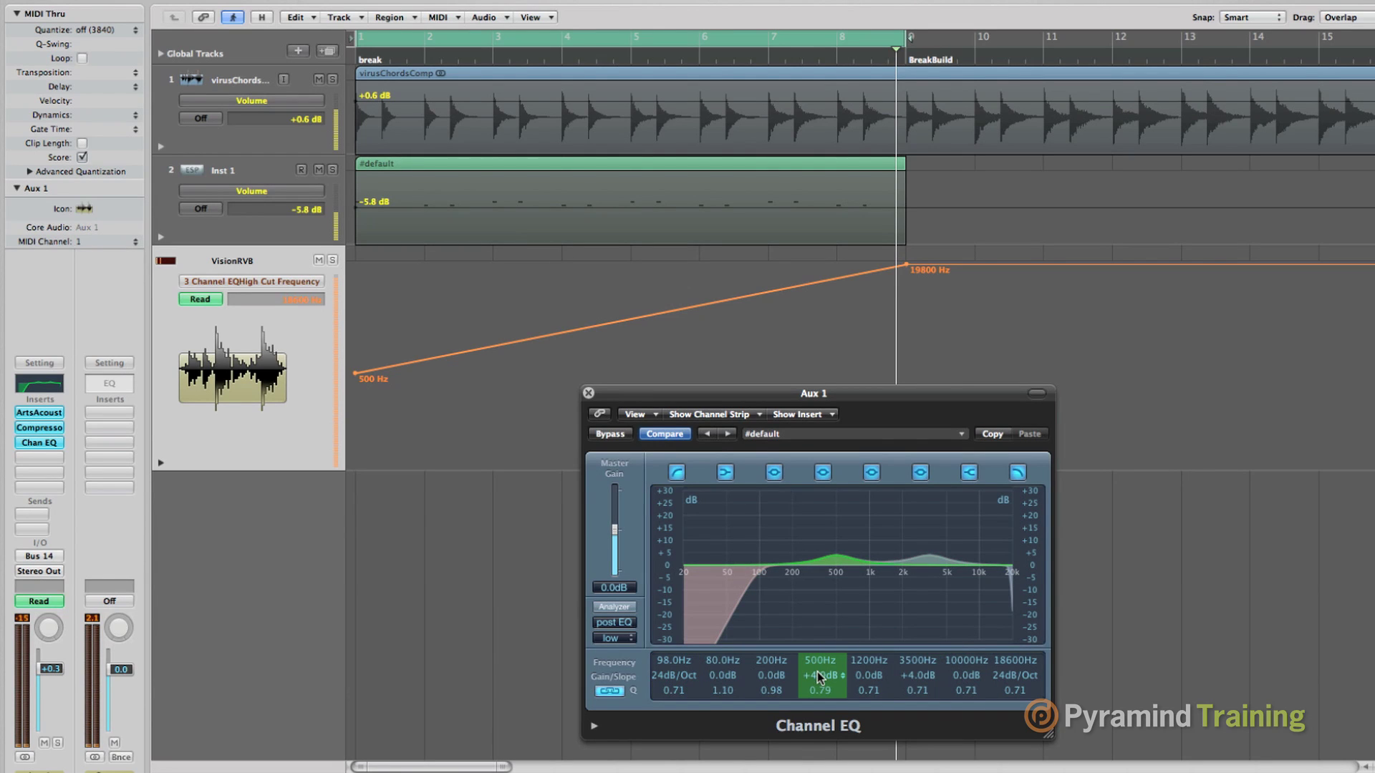
left_click_drag(819, 676, 820, 680)
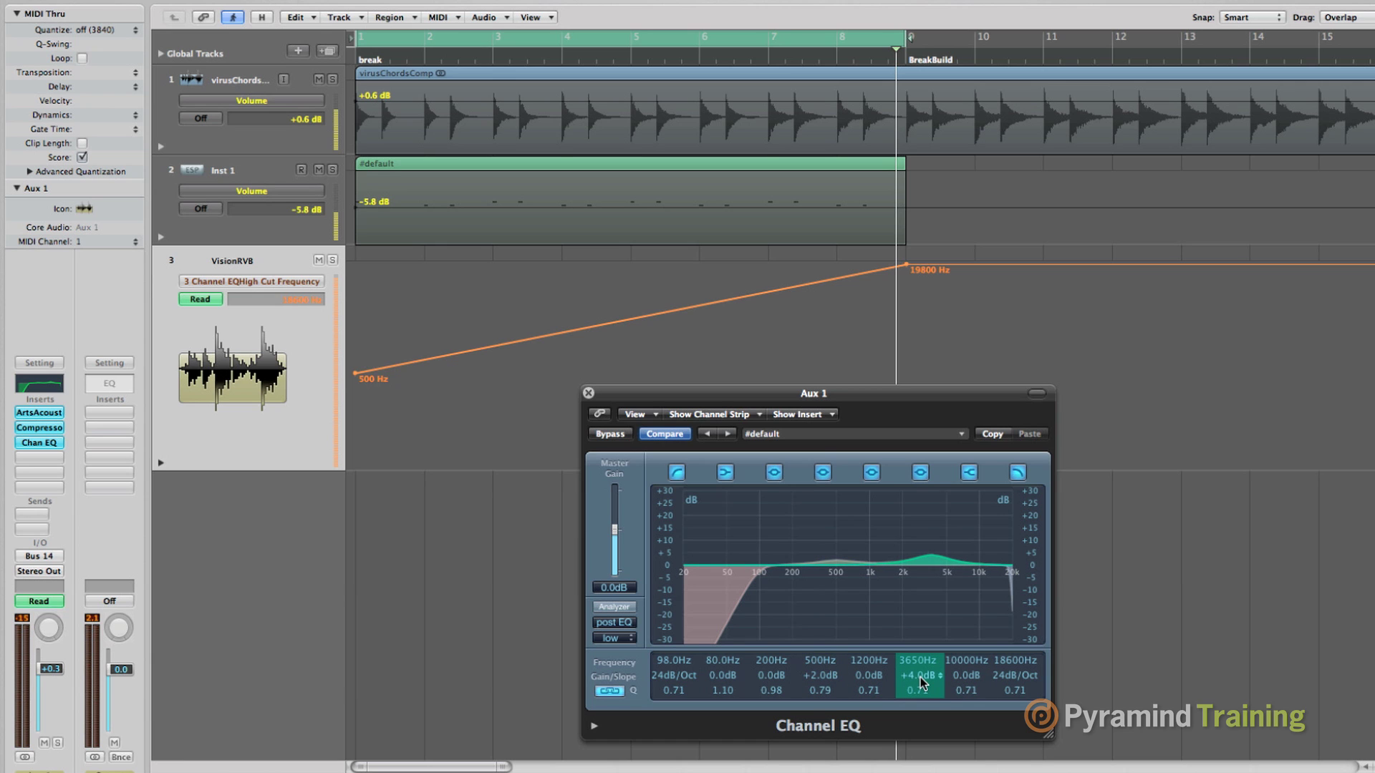
left_click_drag(921, 693, 921, 715)
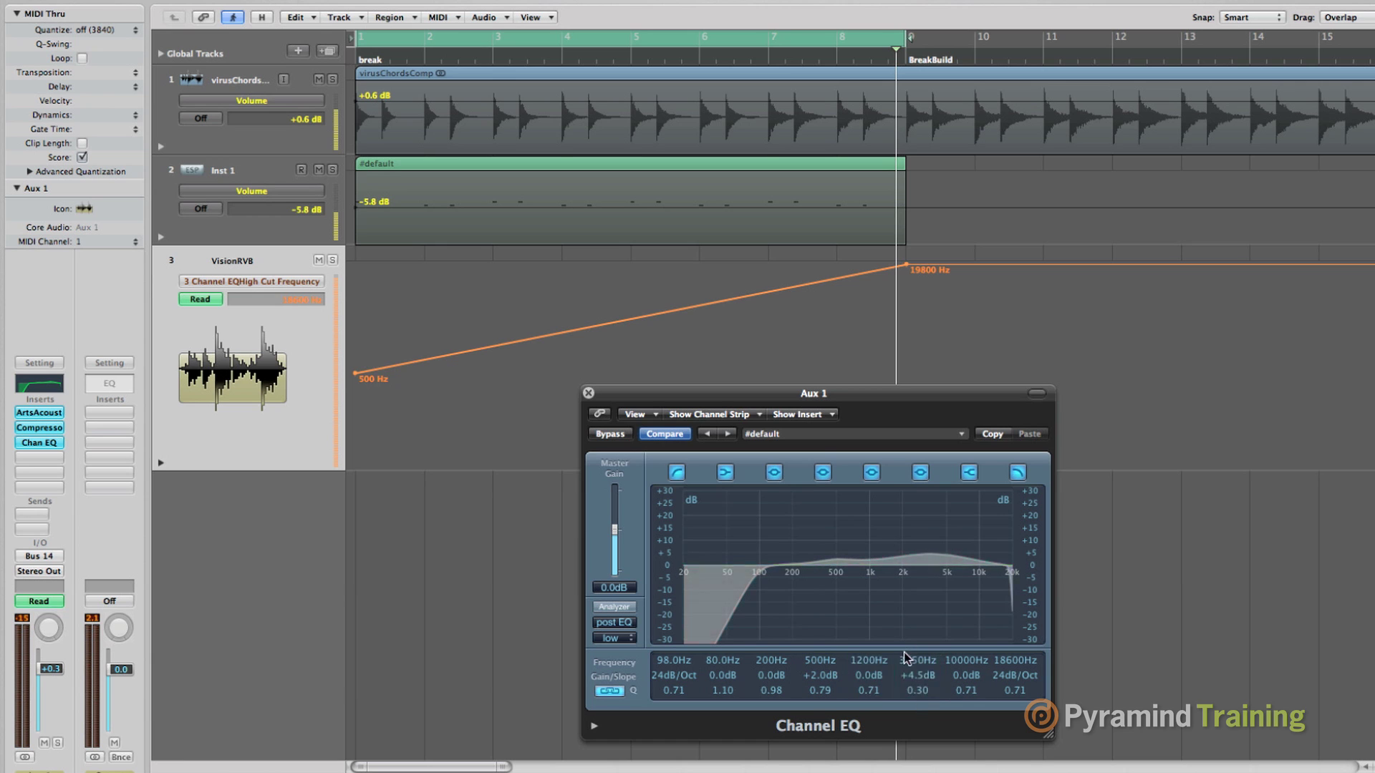
left_click_drag(916, 660, 921, 623)
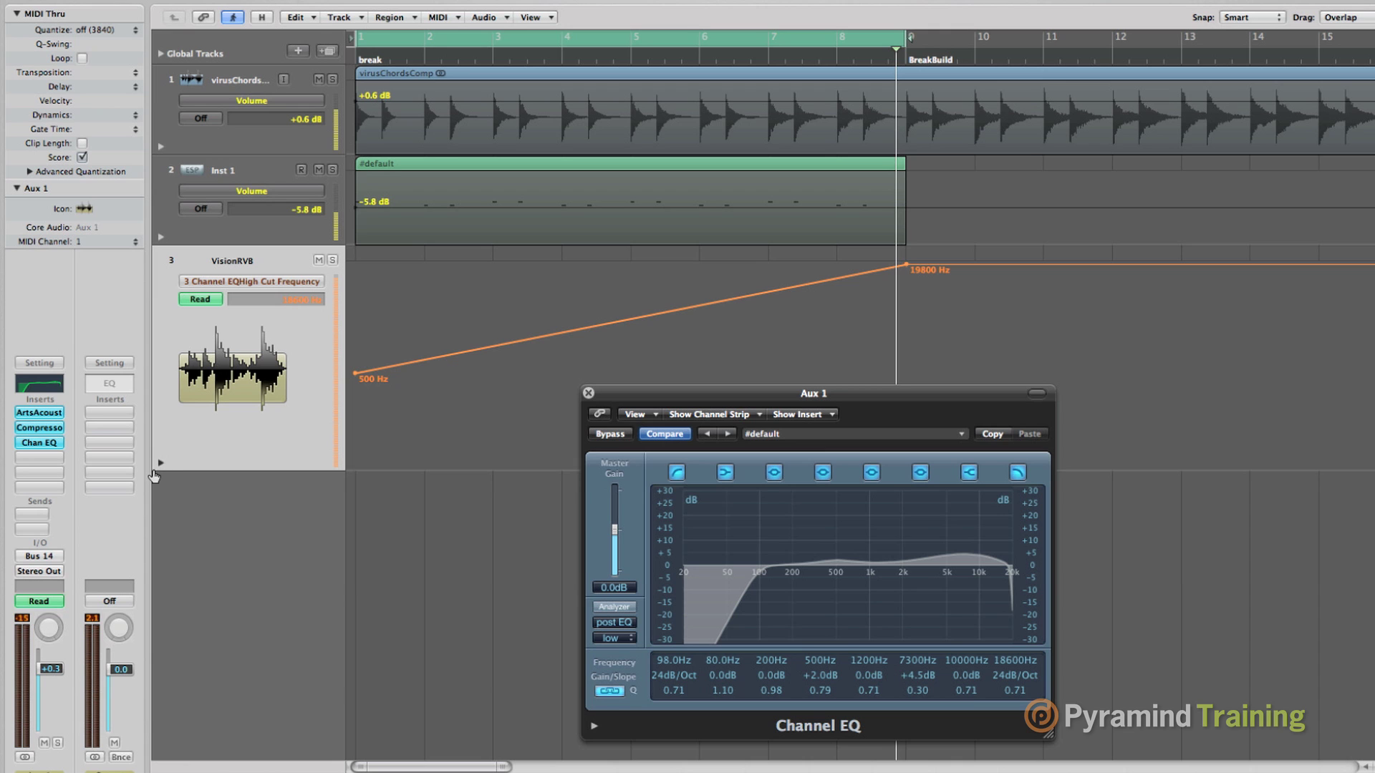
Select the virusChordsComp and Inst 1 tracks in turn to review their channel strips and routing
mouse_move(154, 476)
left_mouse_down()
mouse_move(159, 367)
mouse_move(158, 494)
left_mouse_up()
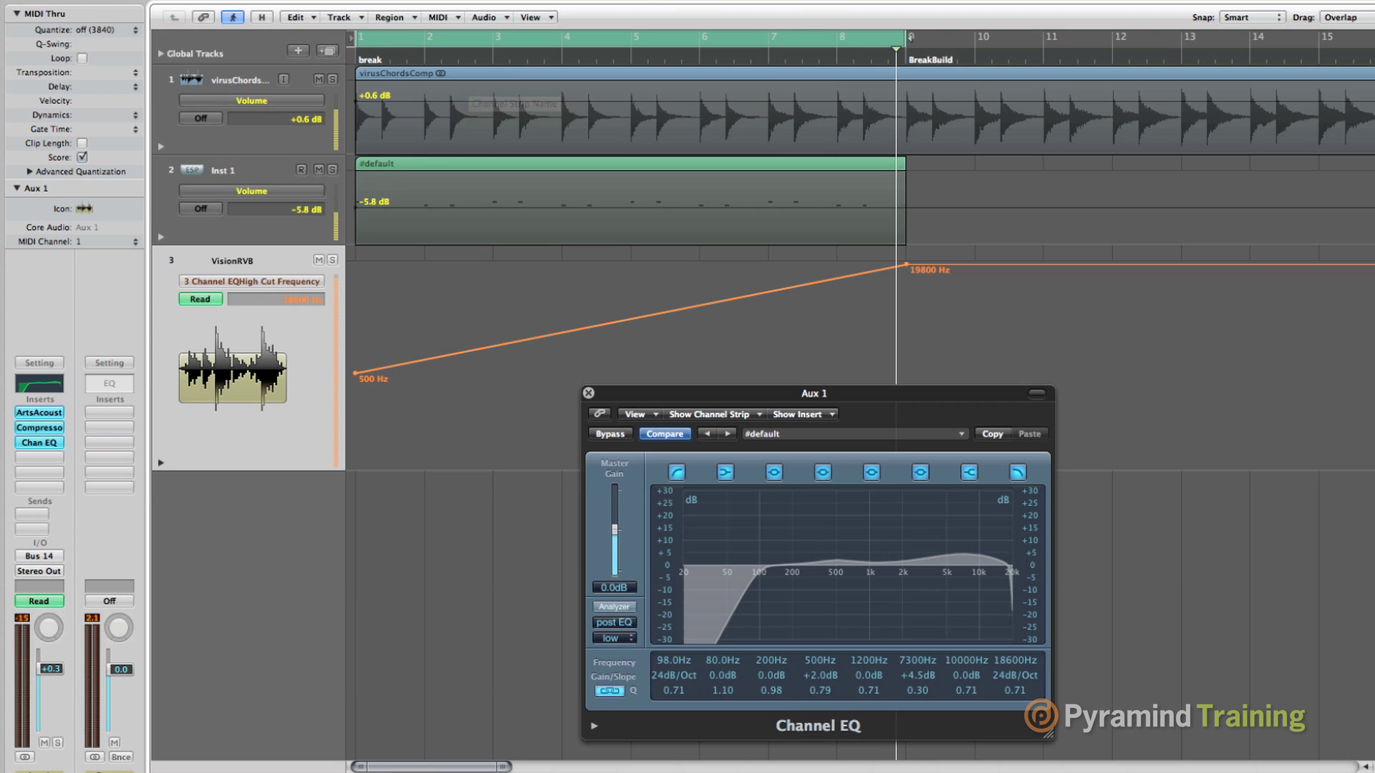
left_click(232, 87)
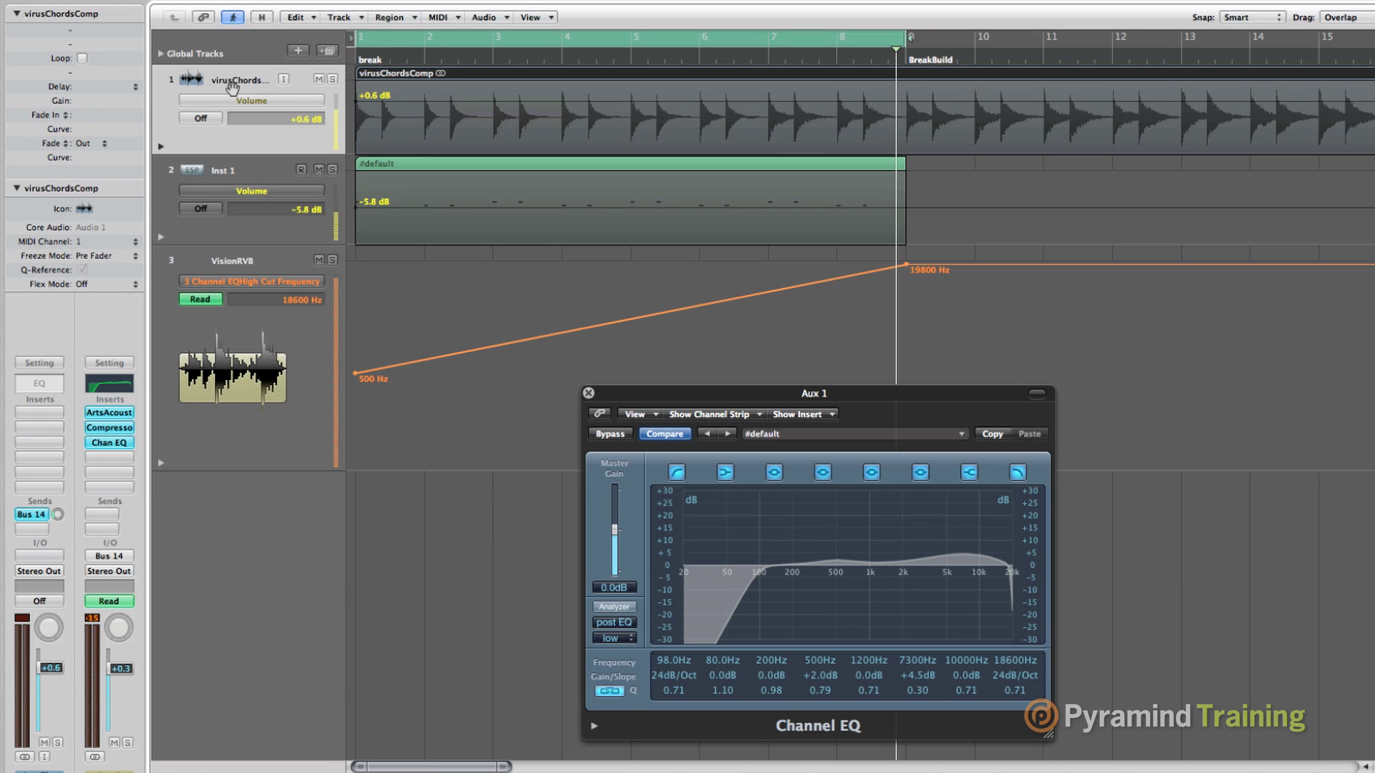
left_click(256, 169)
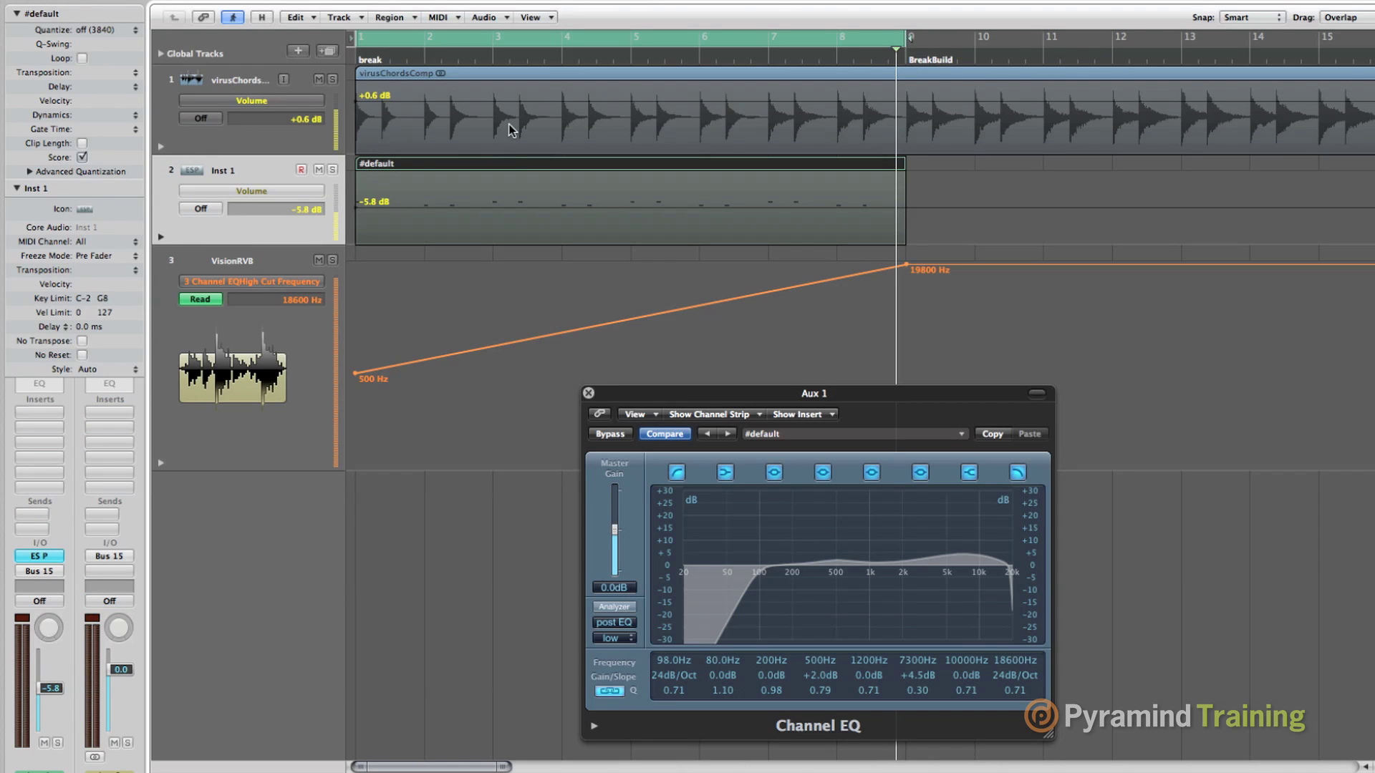
Open the ES P synth on the Inst 1 track to inspect its envelope release, and close its window
left_click(39, 556)
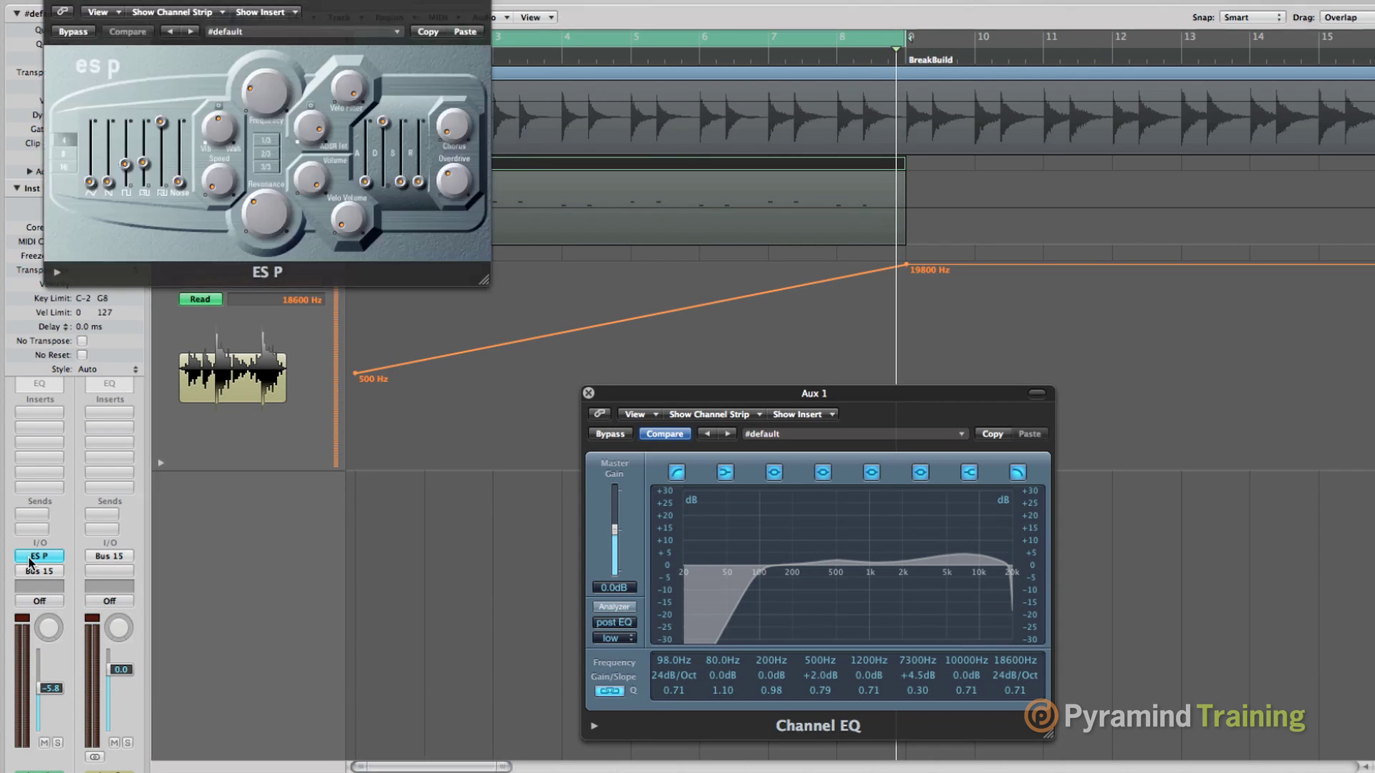
left_click(419, 181)
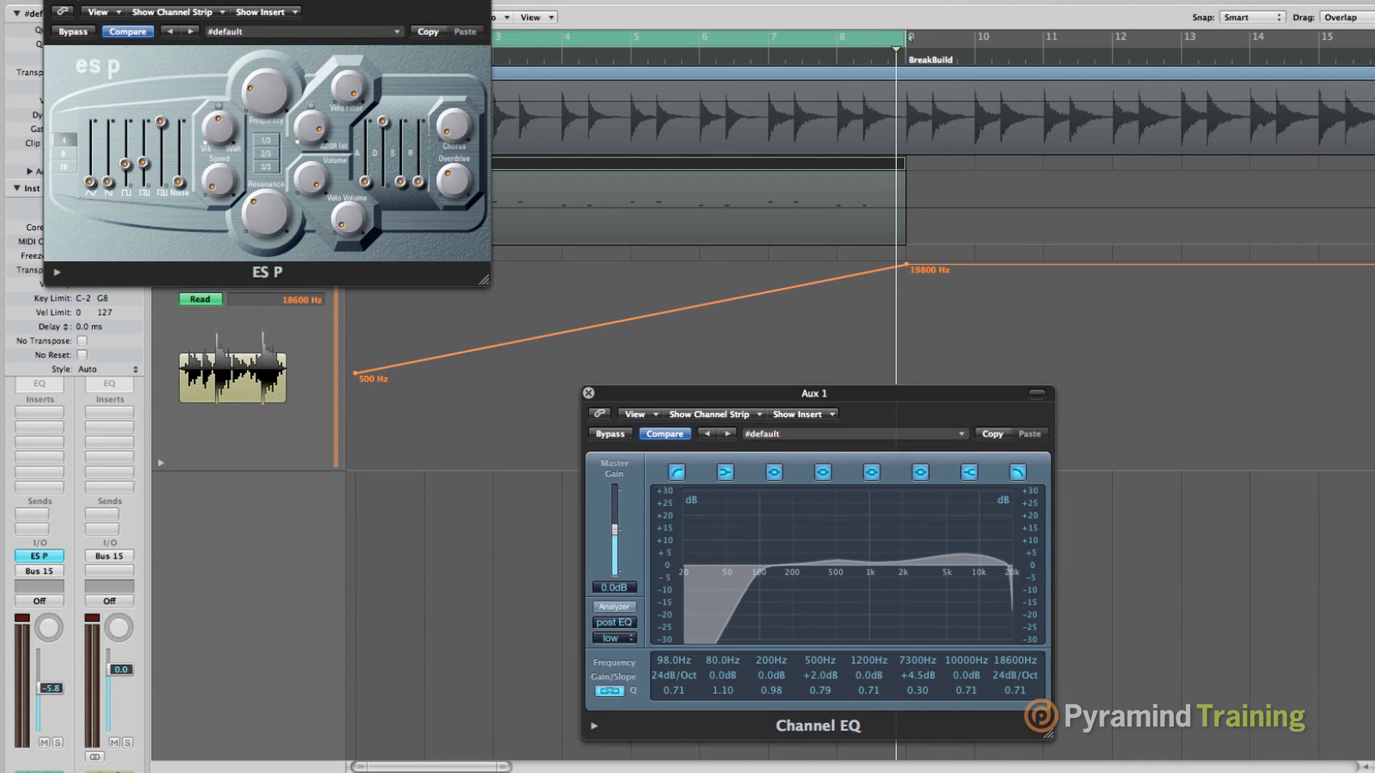
key("super+w")
Select the VisionRVB track and hide the automation display on all tracks
left_click(166, 430)
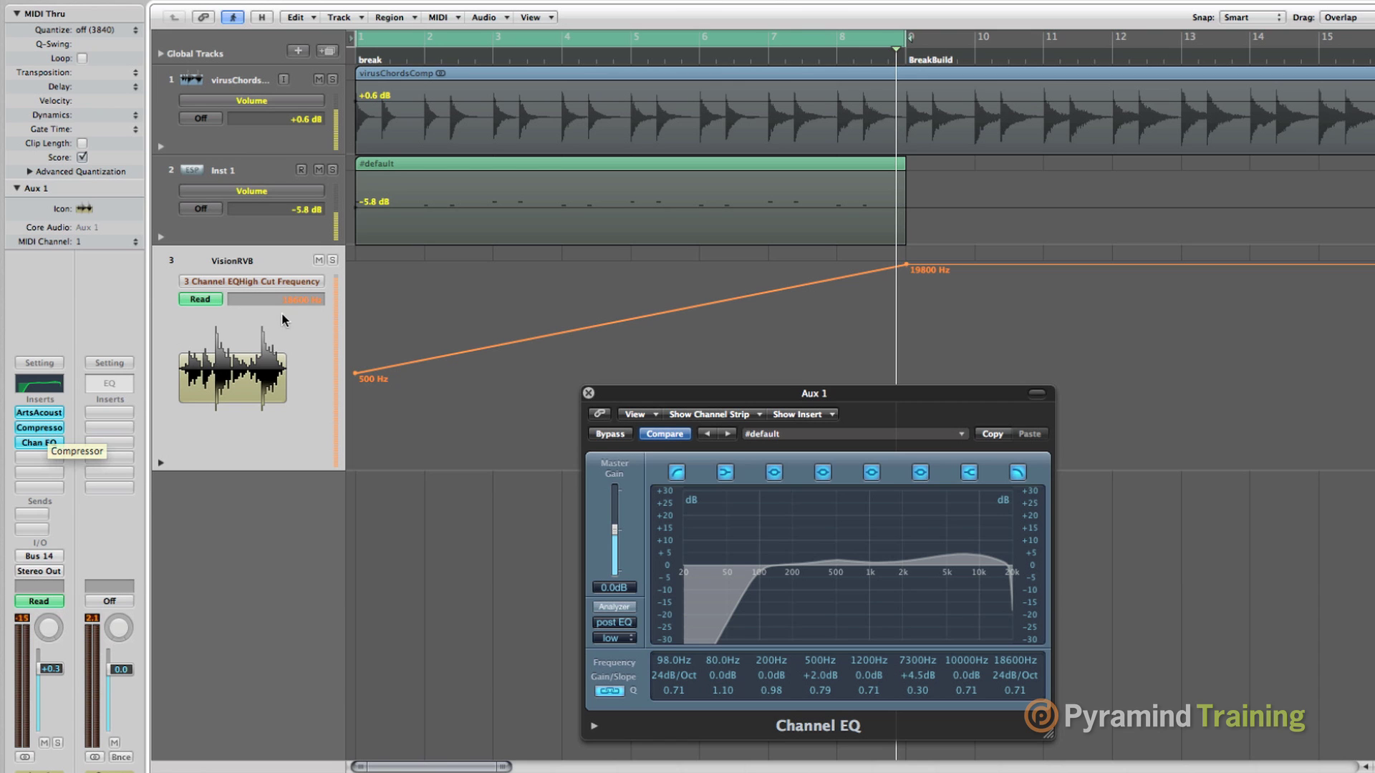
key("ctrl+Up")
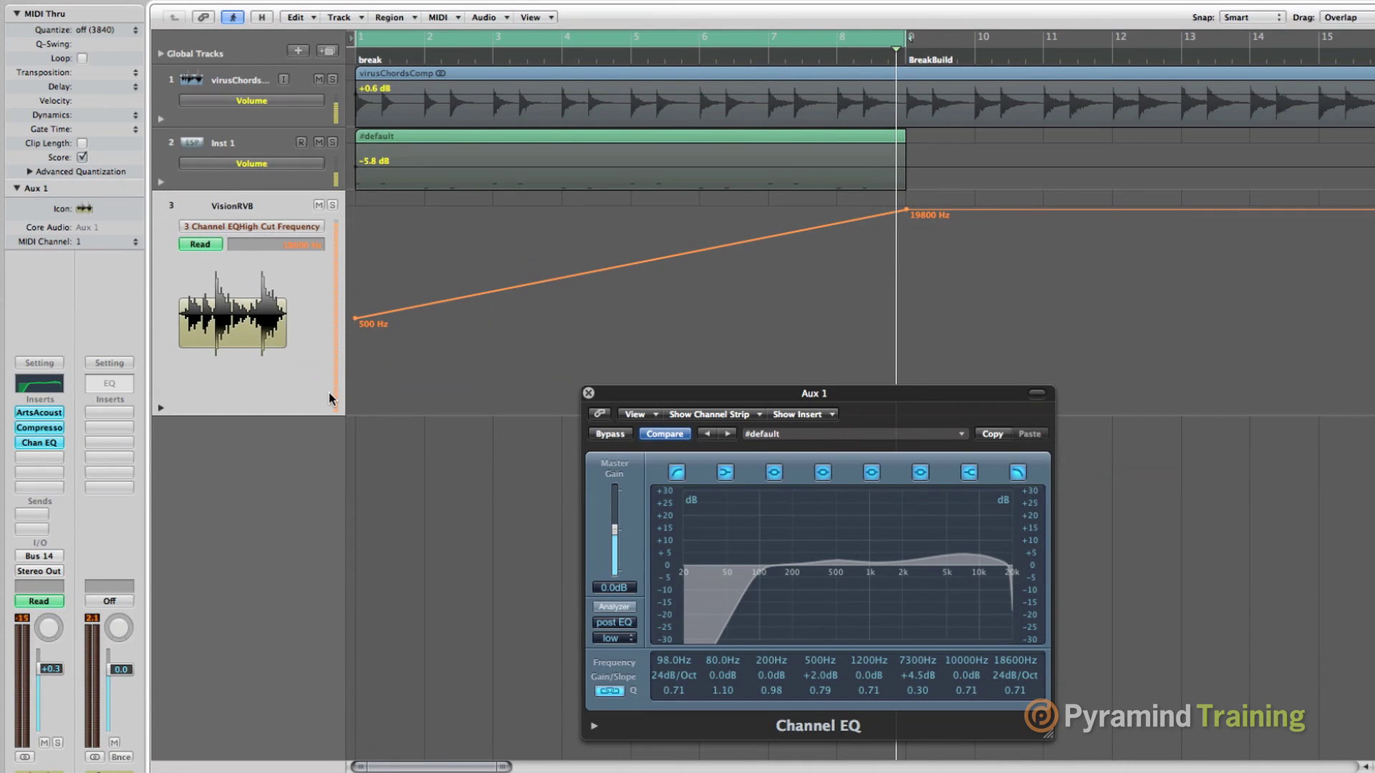
key("a")
key("ctrl+z")
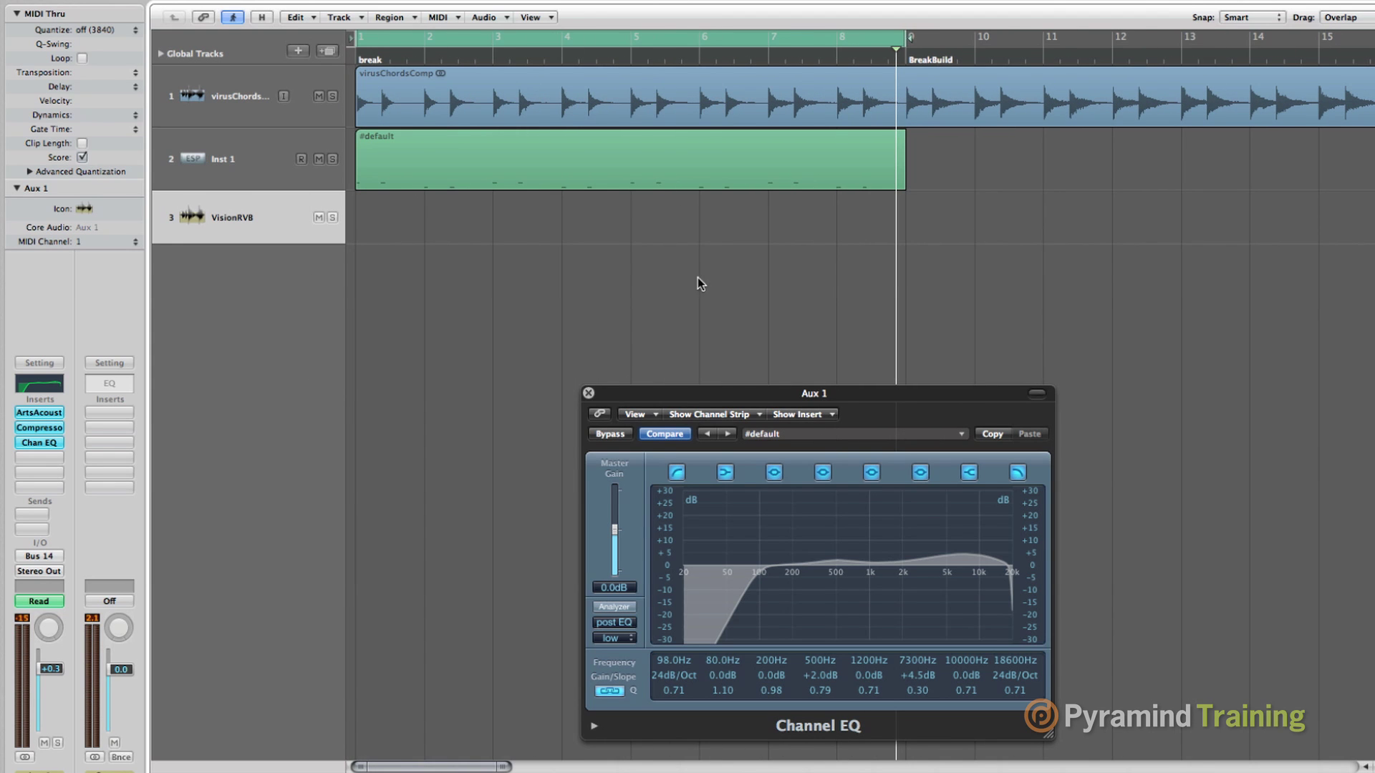
Reduce the height of all tracks in the arrangement and close the Aux 1 Channel EQ window
left_click_drag(588, 396, 659, 398)
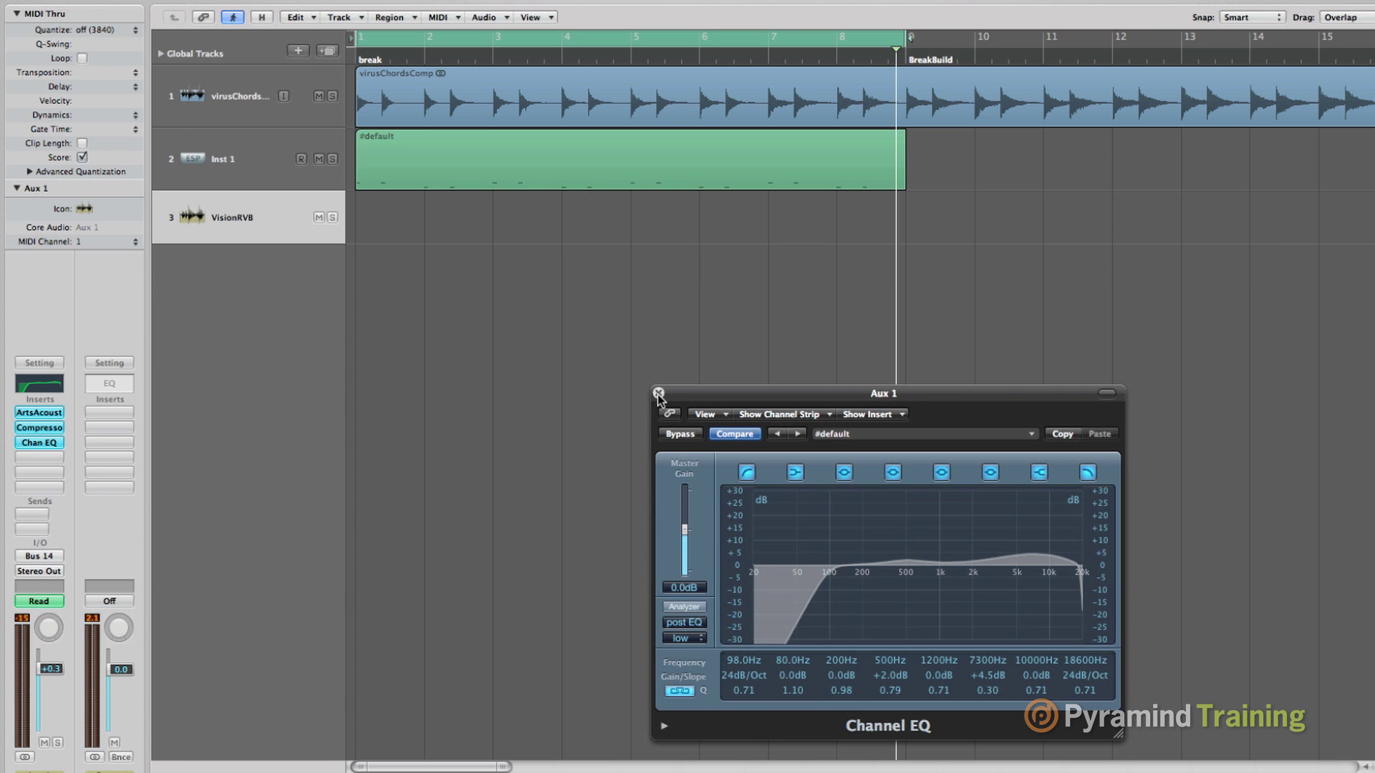
key("ctrl+Up")
key("ctrl+Down")
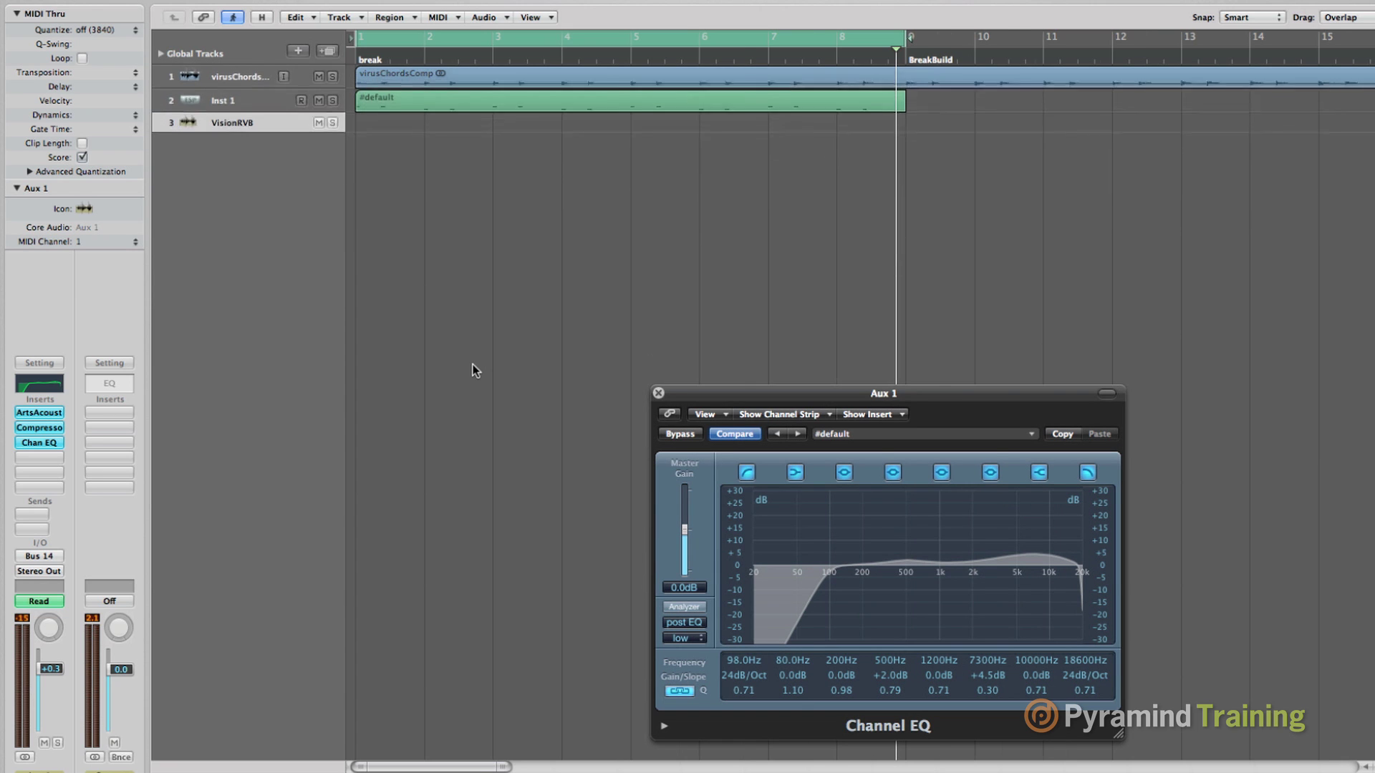
left_click(658, 393)
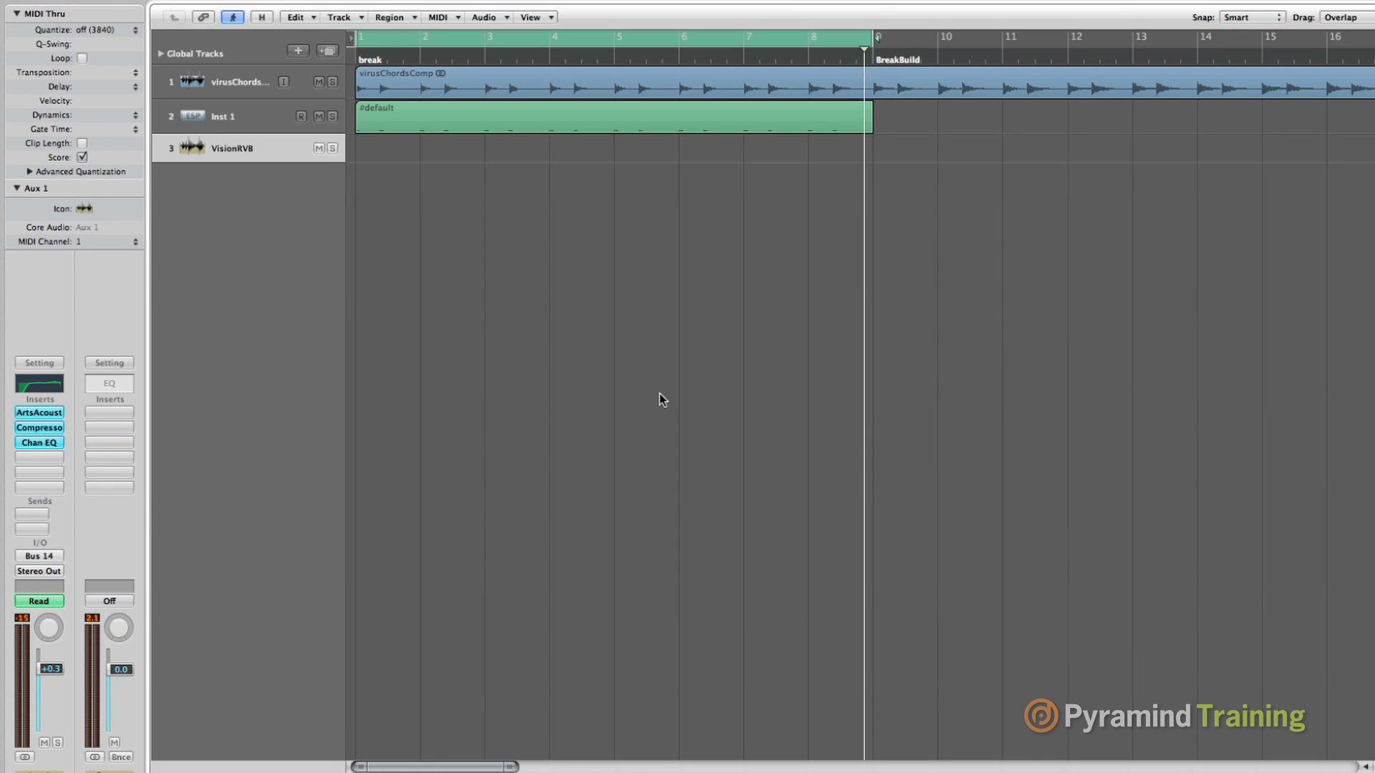